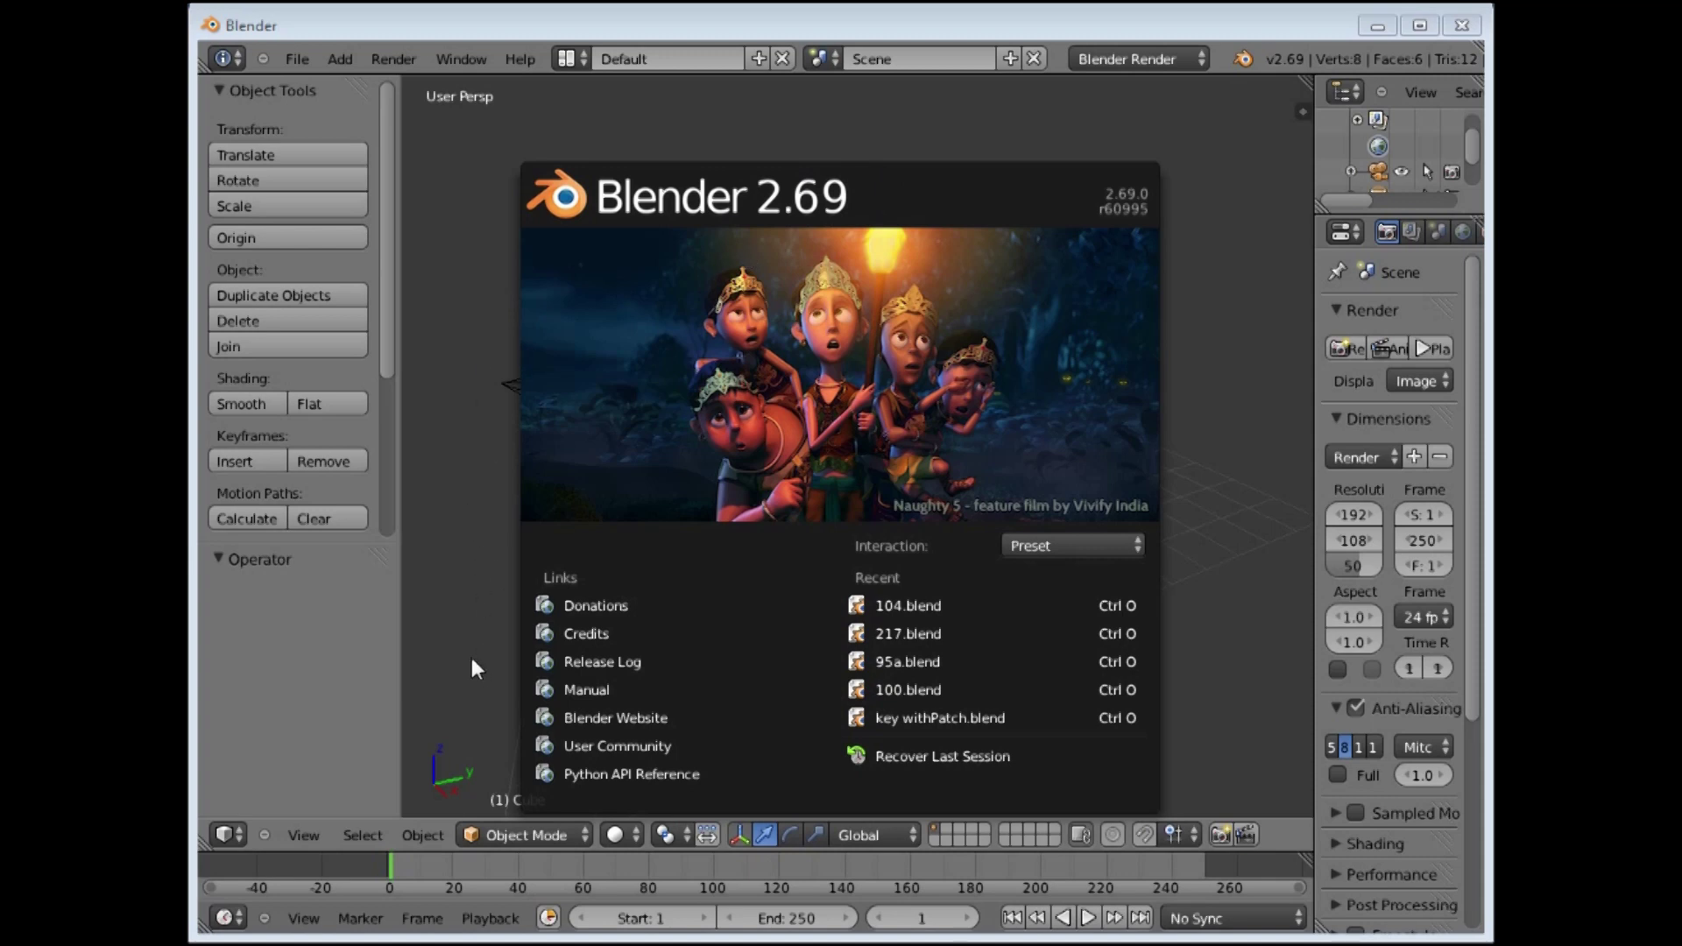
Step: Dismiss the splash screen and change the 3D viewport to the Movie Clip Editor
click(458, 439)
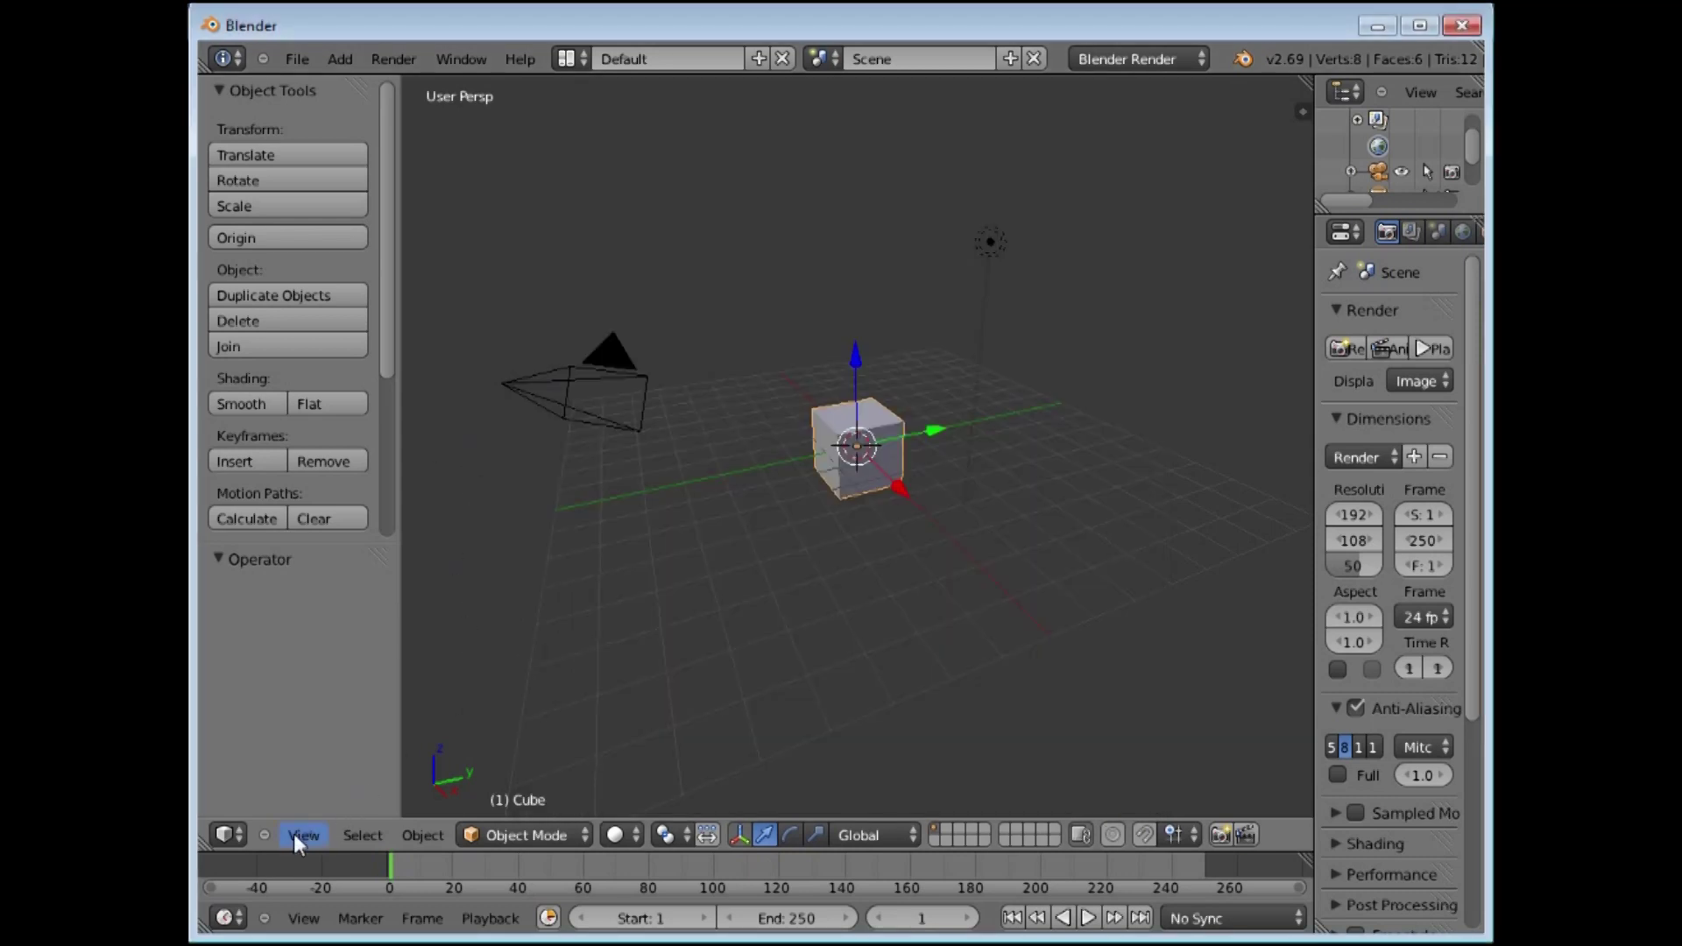
click(229, 834)
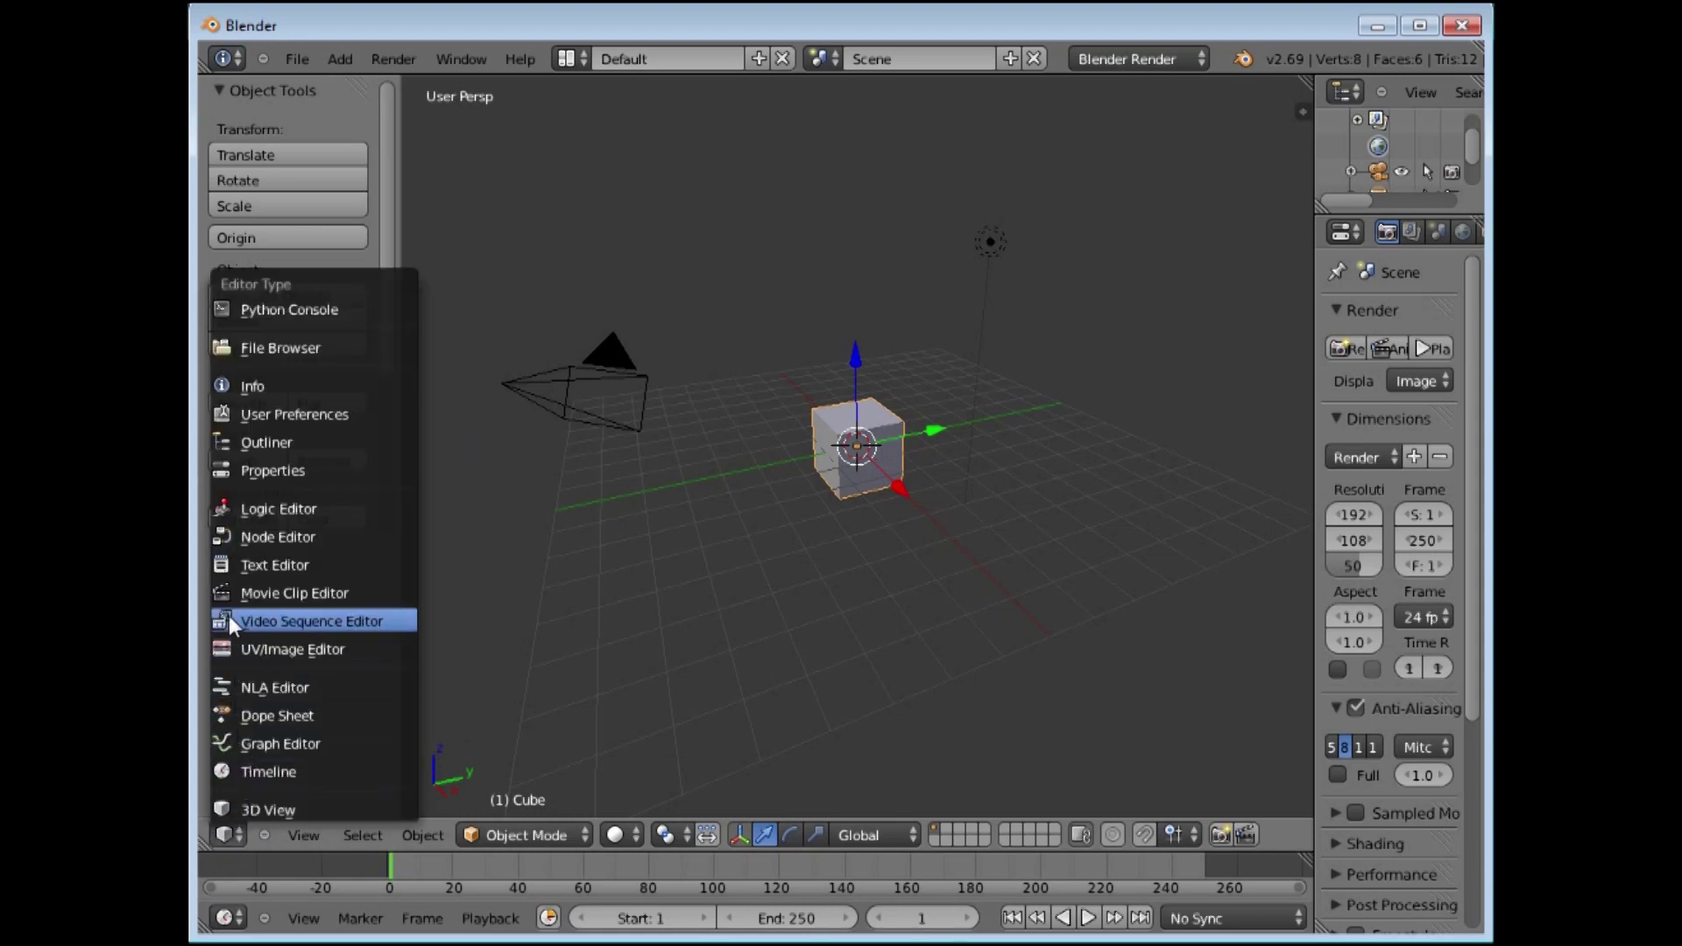
click(251, 596)
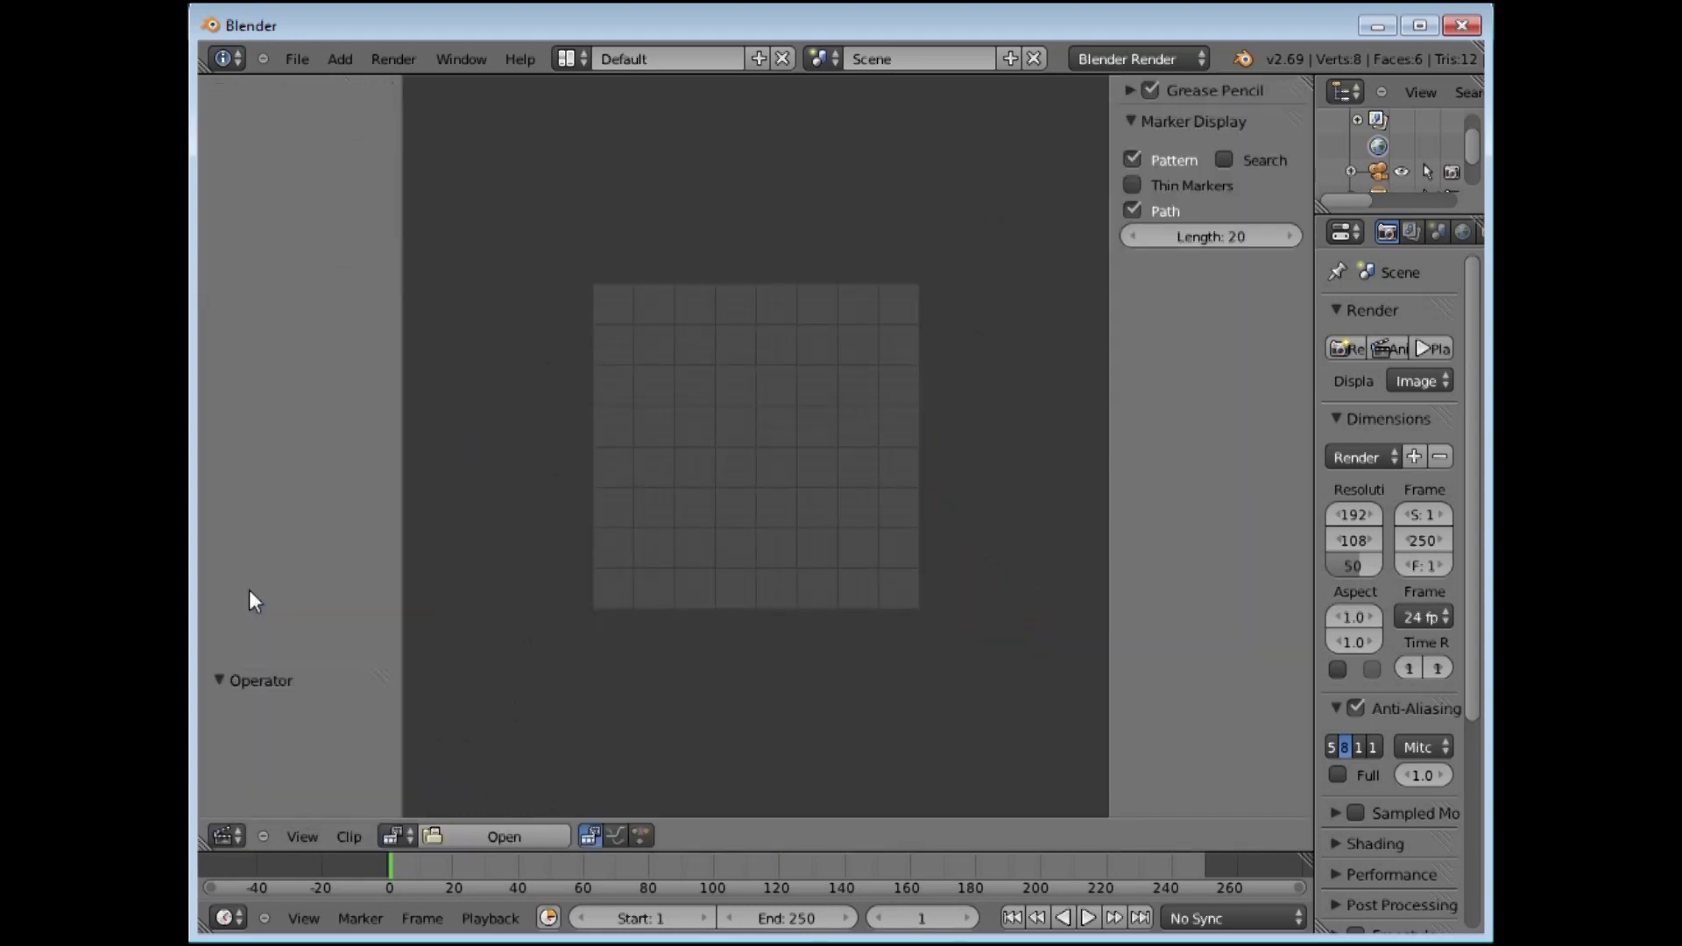
Step: Open 1230001.png from G:\christmas Mondongo\mondongochristmas\123 as the movie clip
click(496, 834)
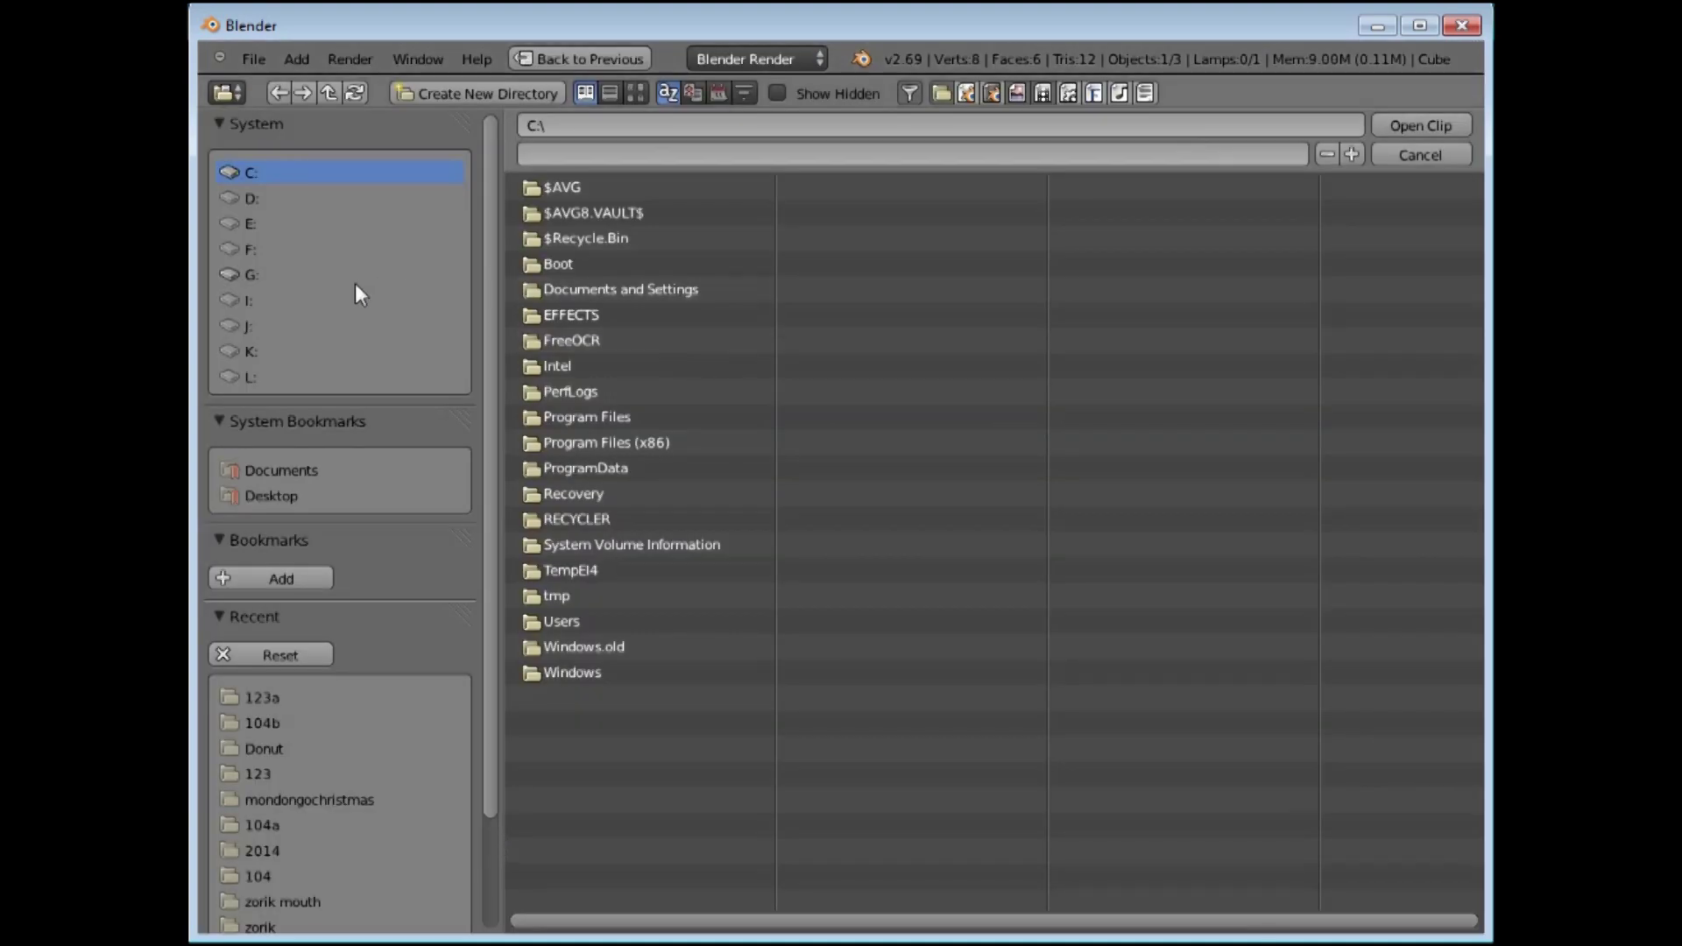
click(247, 274)
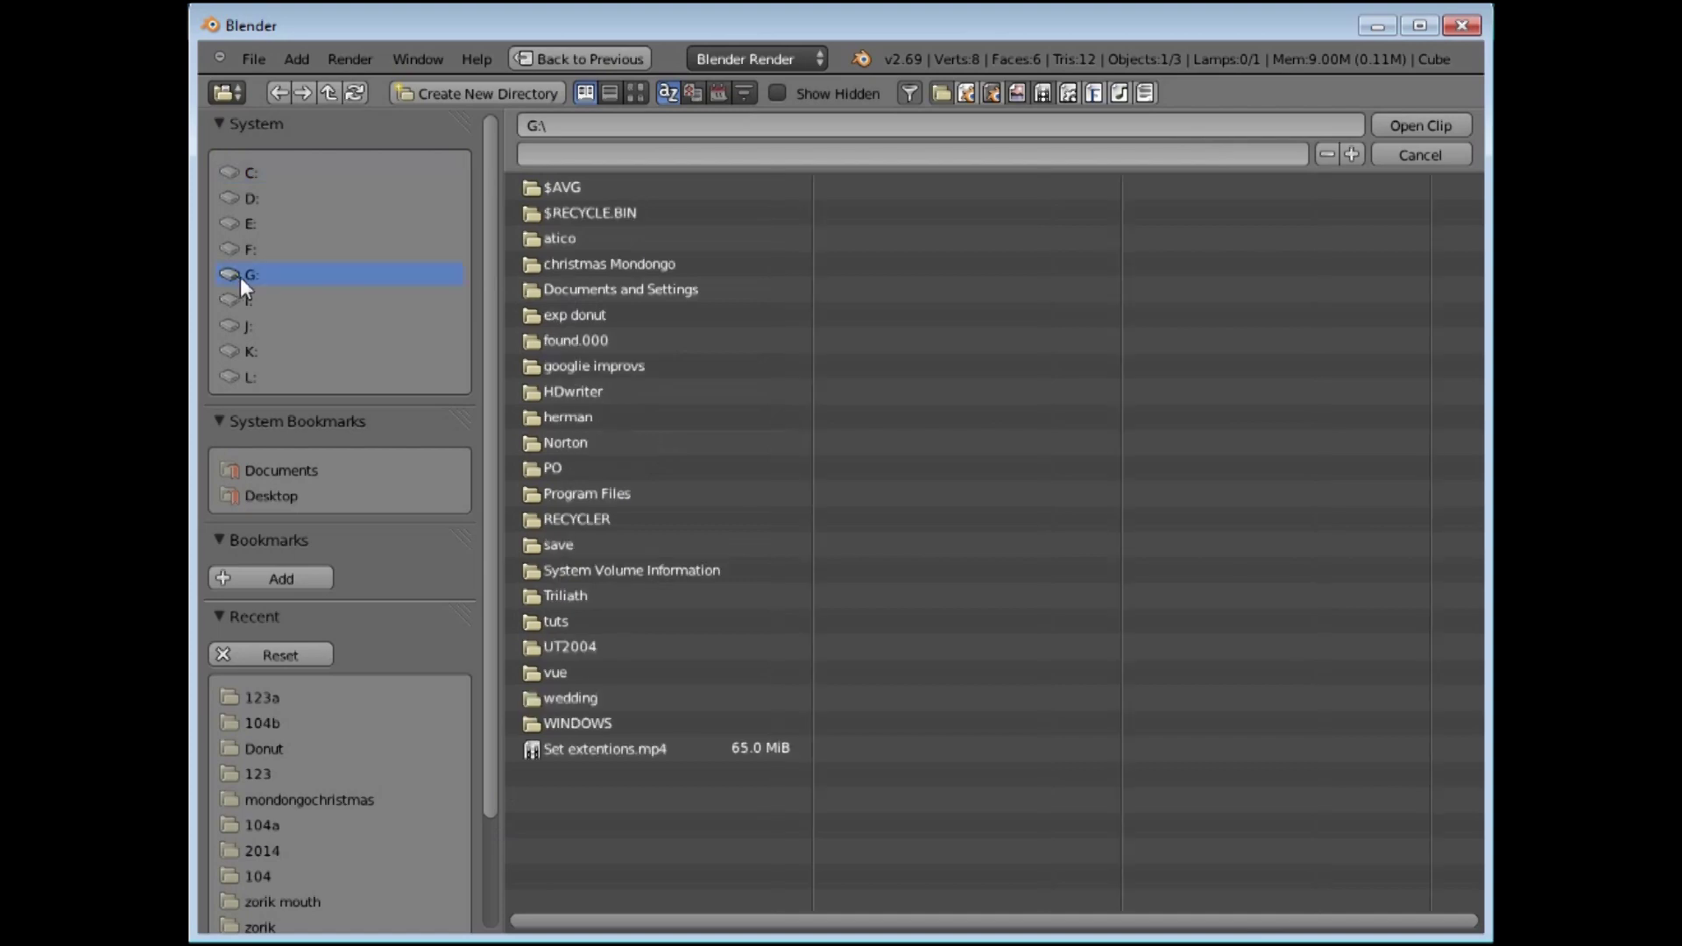
click(601, 261)
click(571, 338)
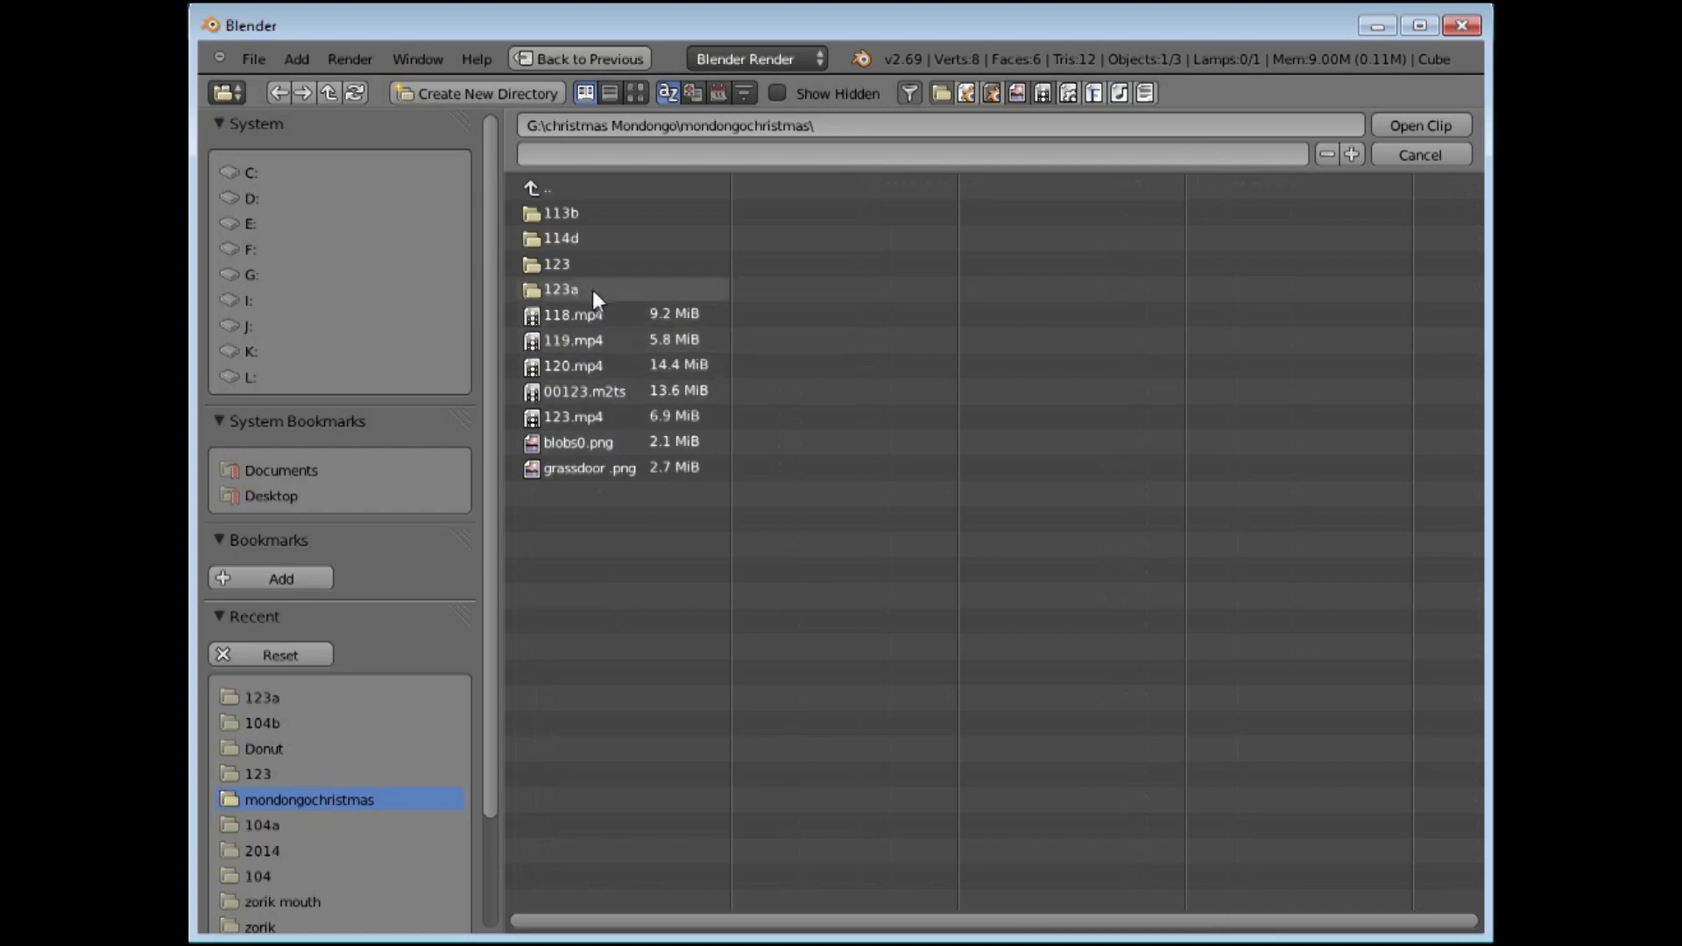
click(550, 265)
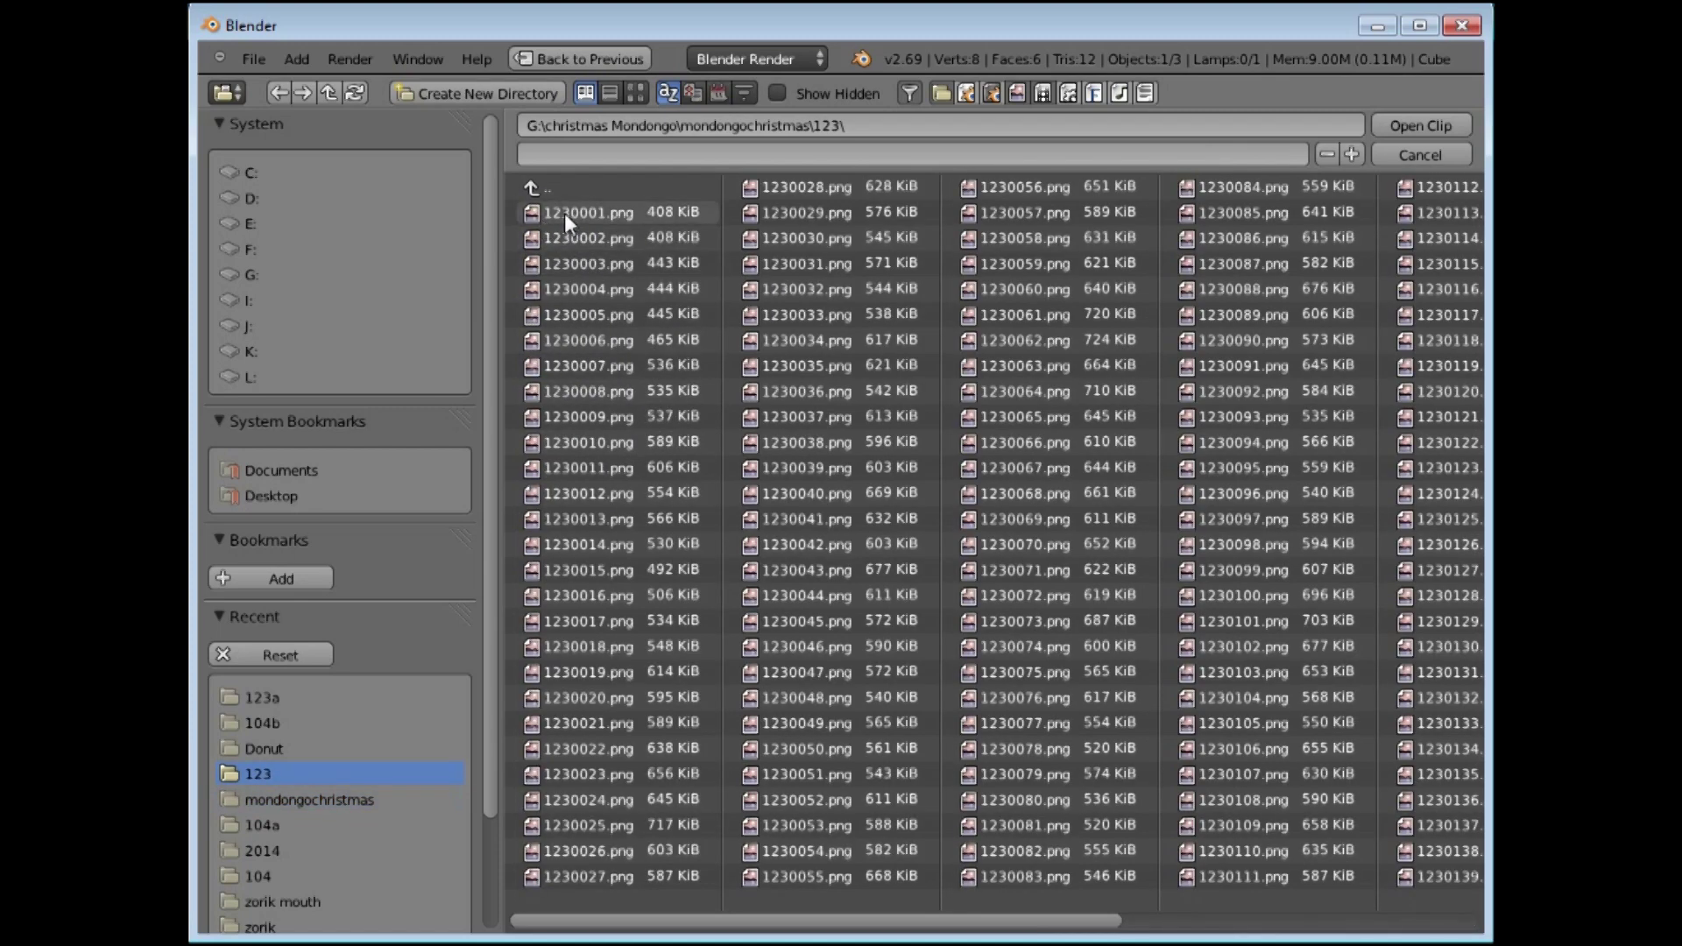
click(564, 213)
click(1414, 124)
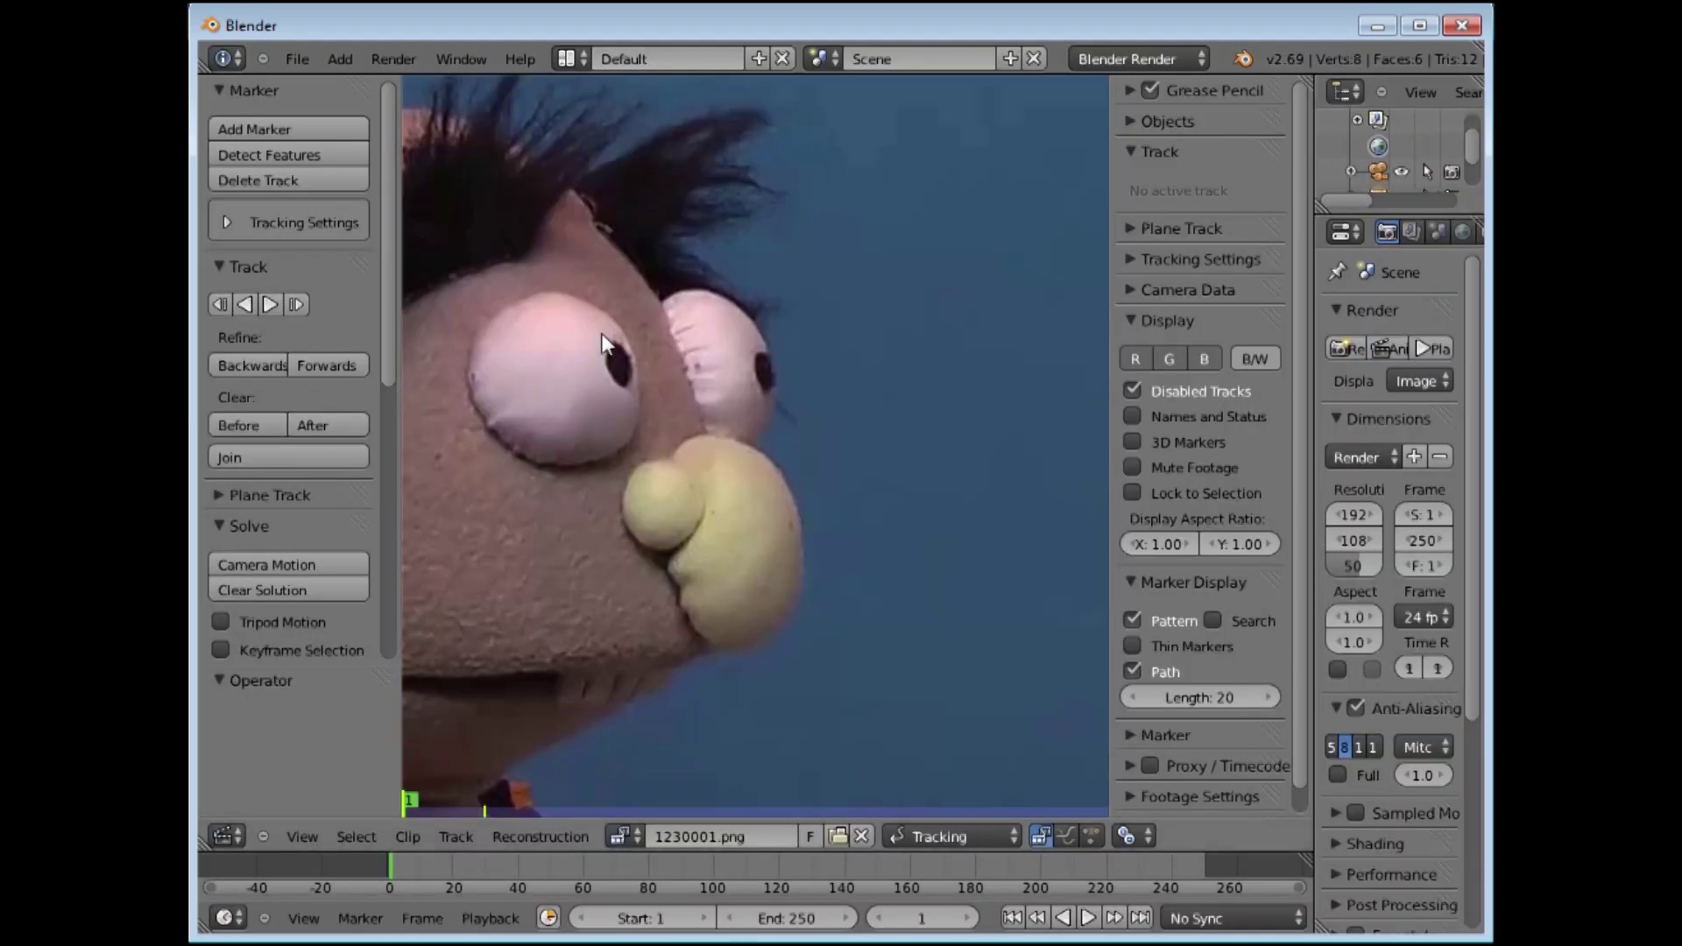
Step: Widen the tool shelf and adjust the properties region beside the loaded clip
scroll(602, 333, down, 6)
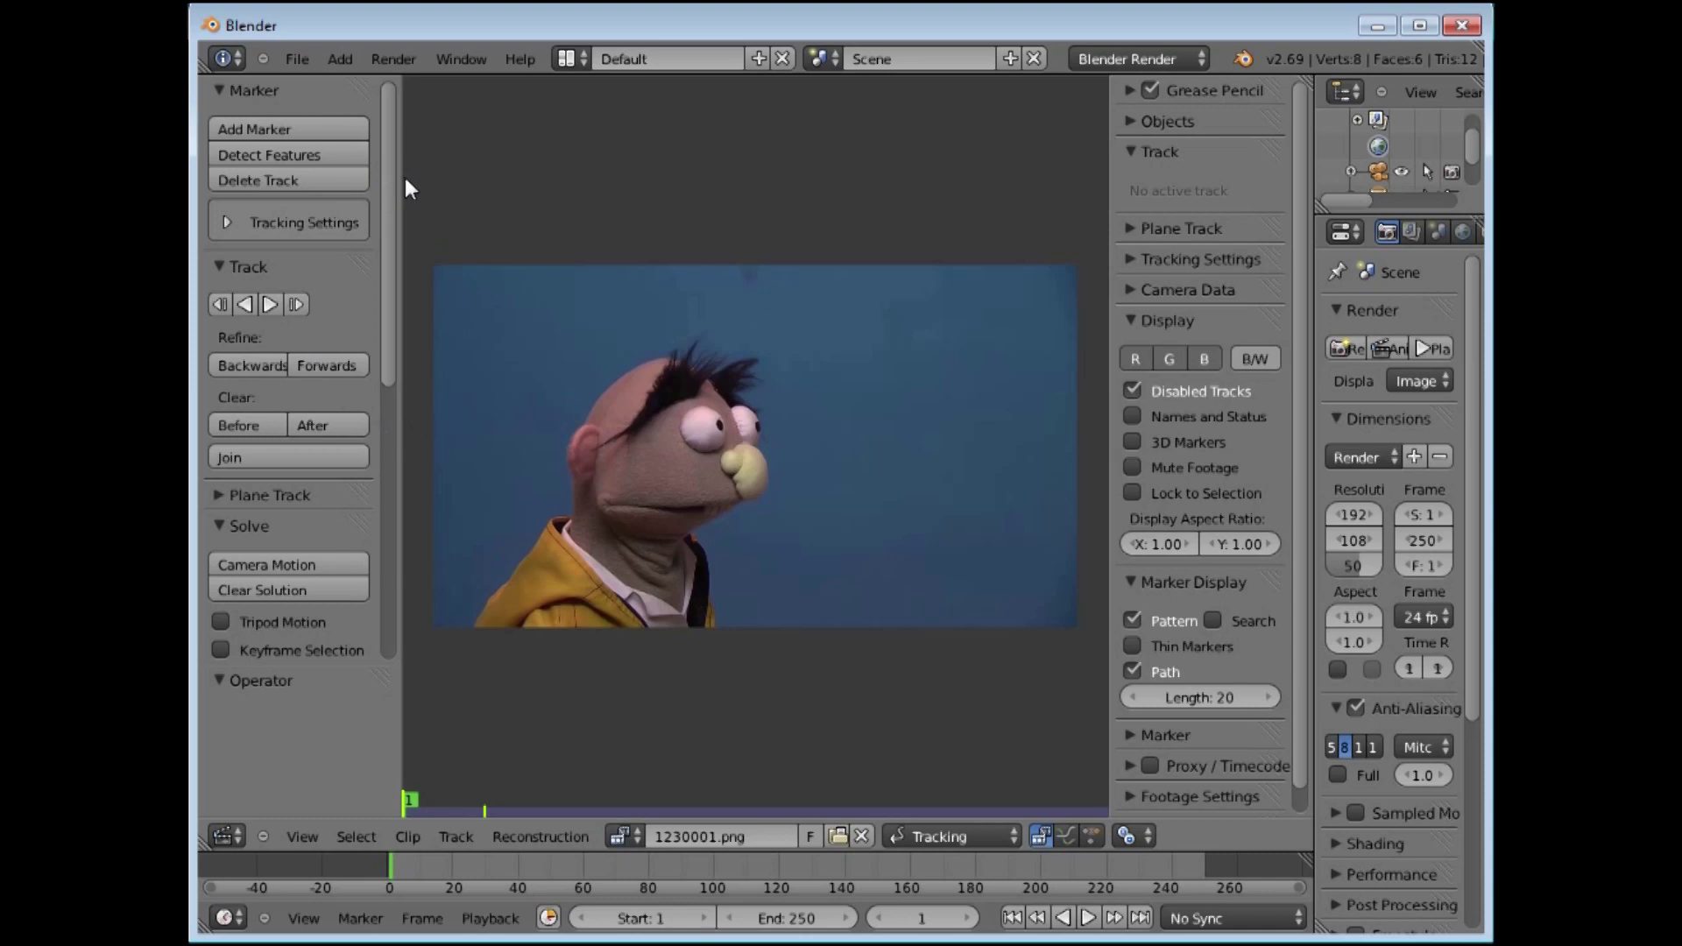
drag(399, 207, 436, 208)
mouse_move(1113, 206)
mouse_down()
mouse_move(1157, 198)
mouse_move(1126, 209)
mouse_up()
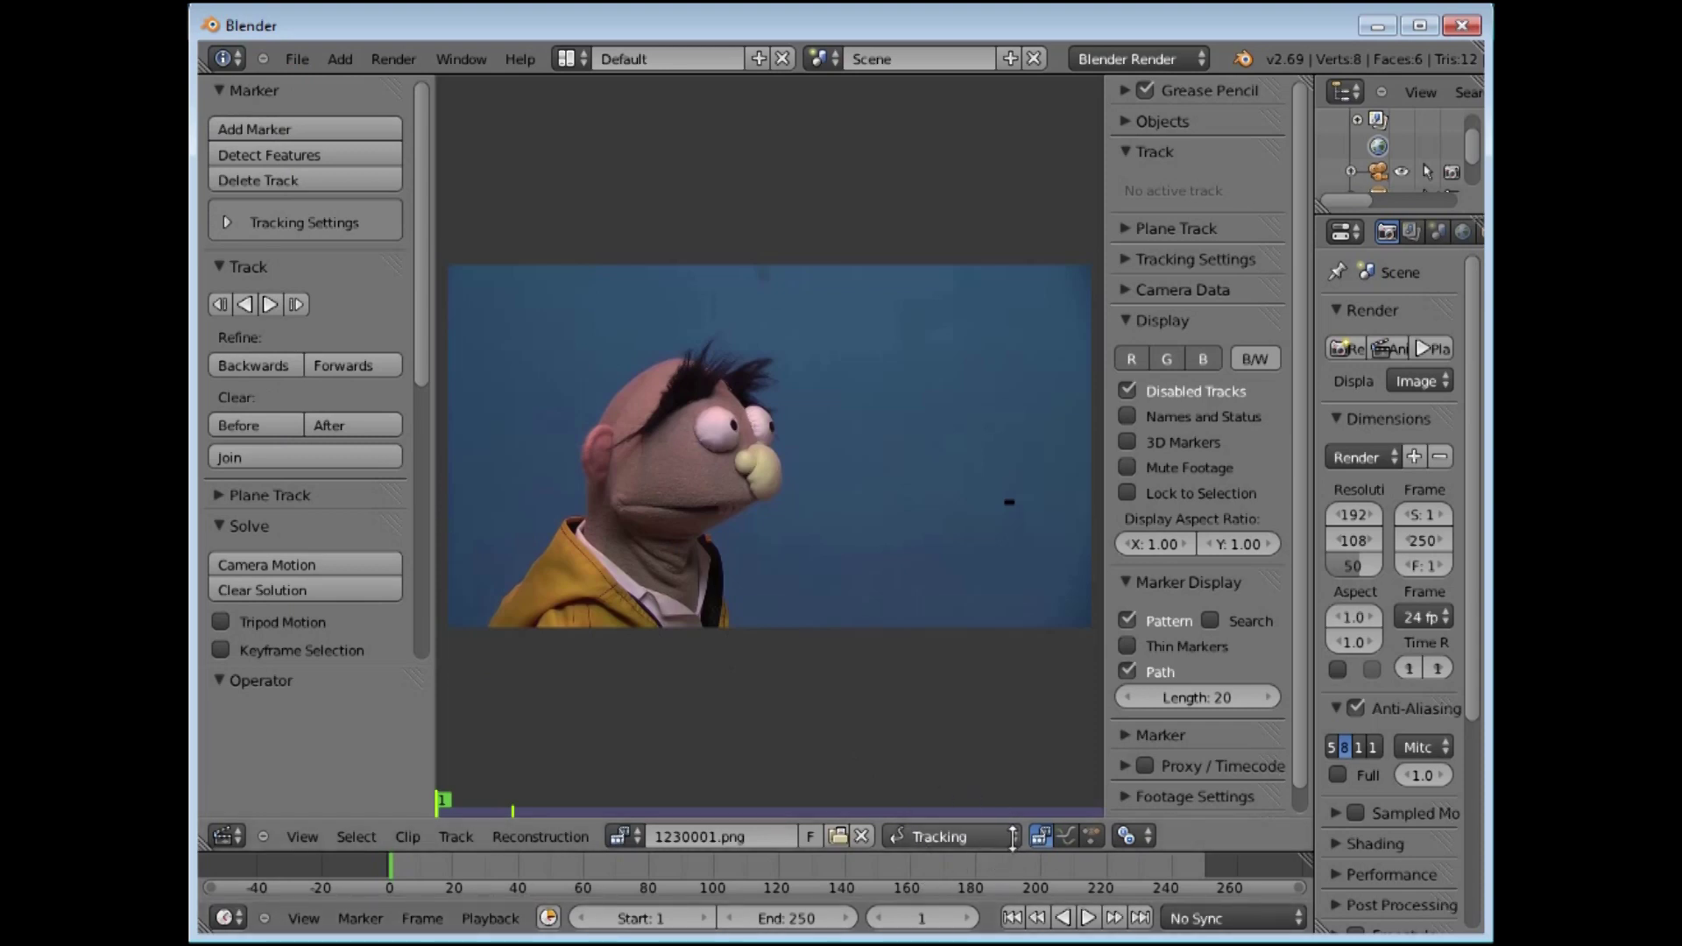
Step: Switch the clip editor to Mask mode, and return it to Tracking mode
click(1015, 838)
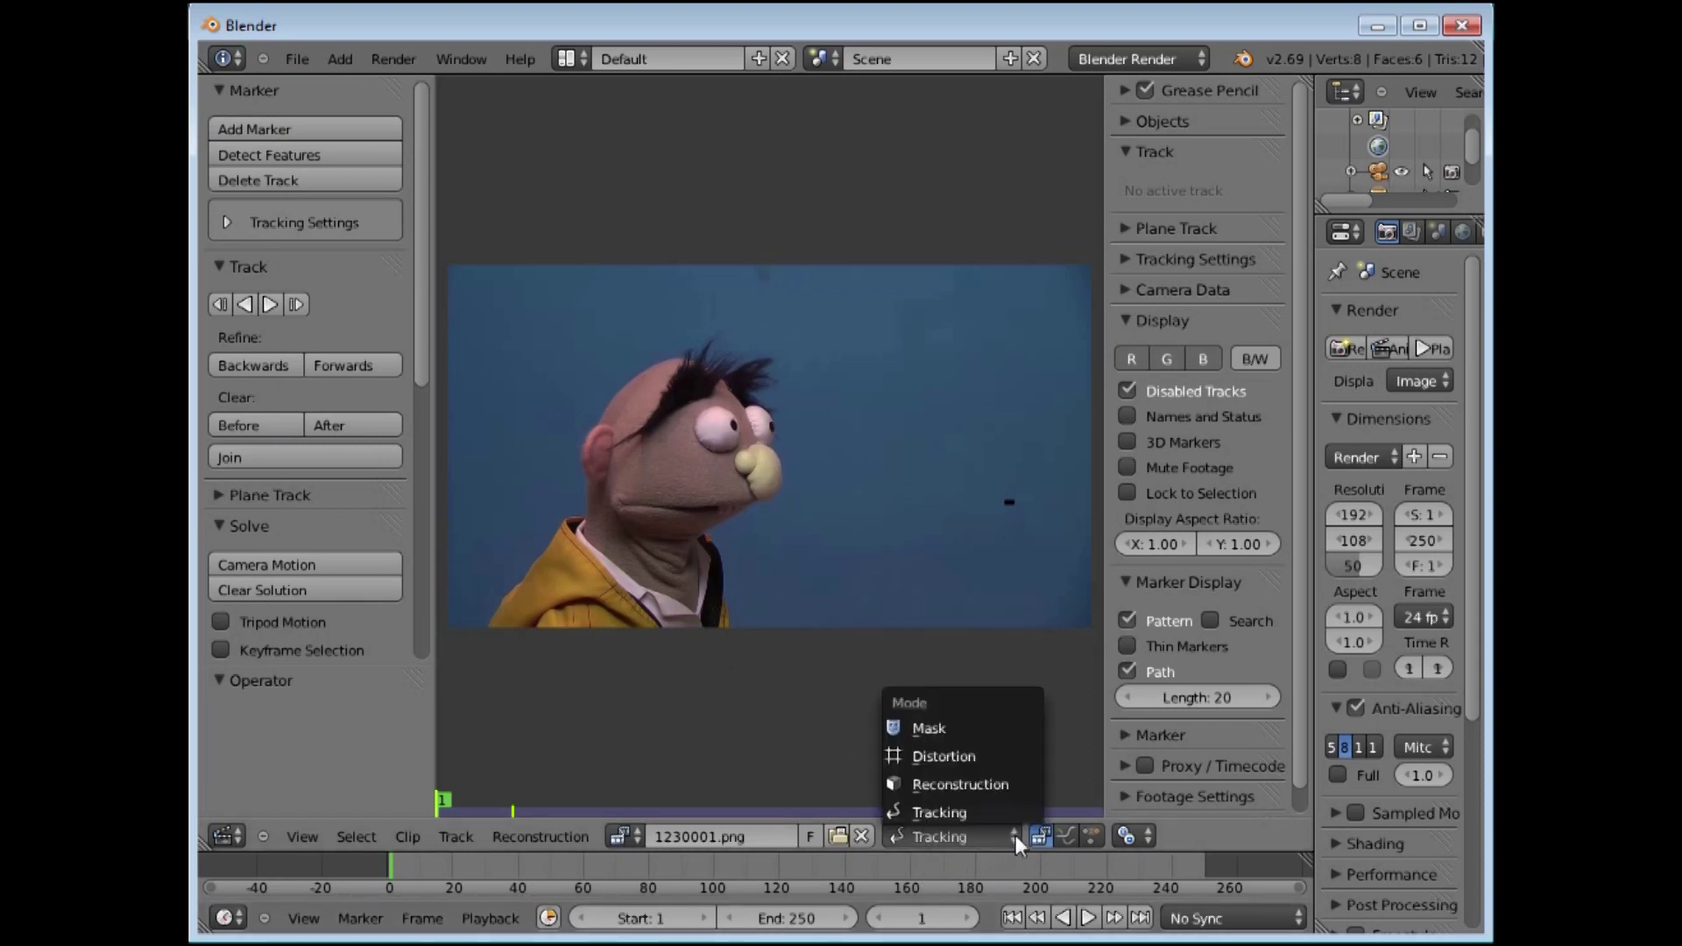
click(934, 730)
click(943, 835)
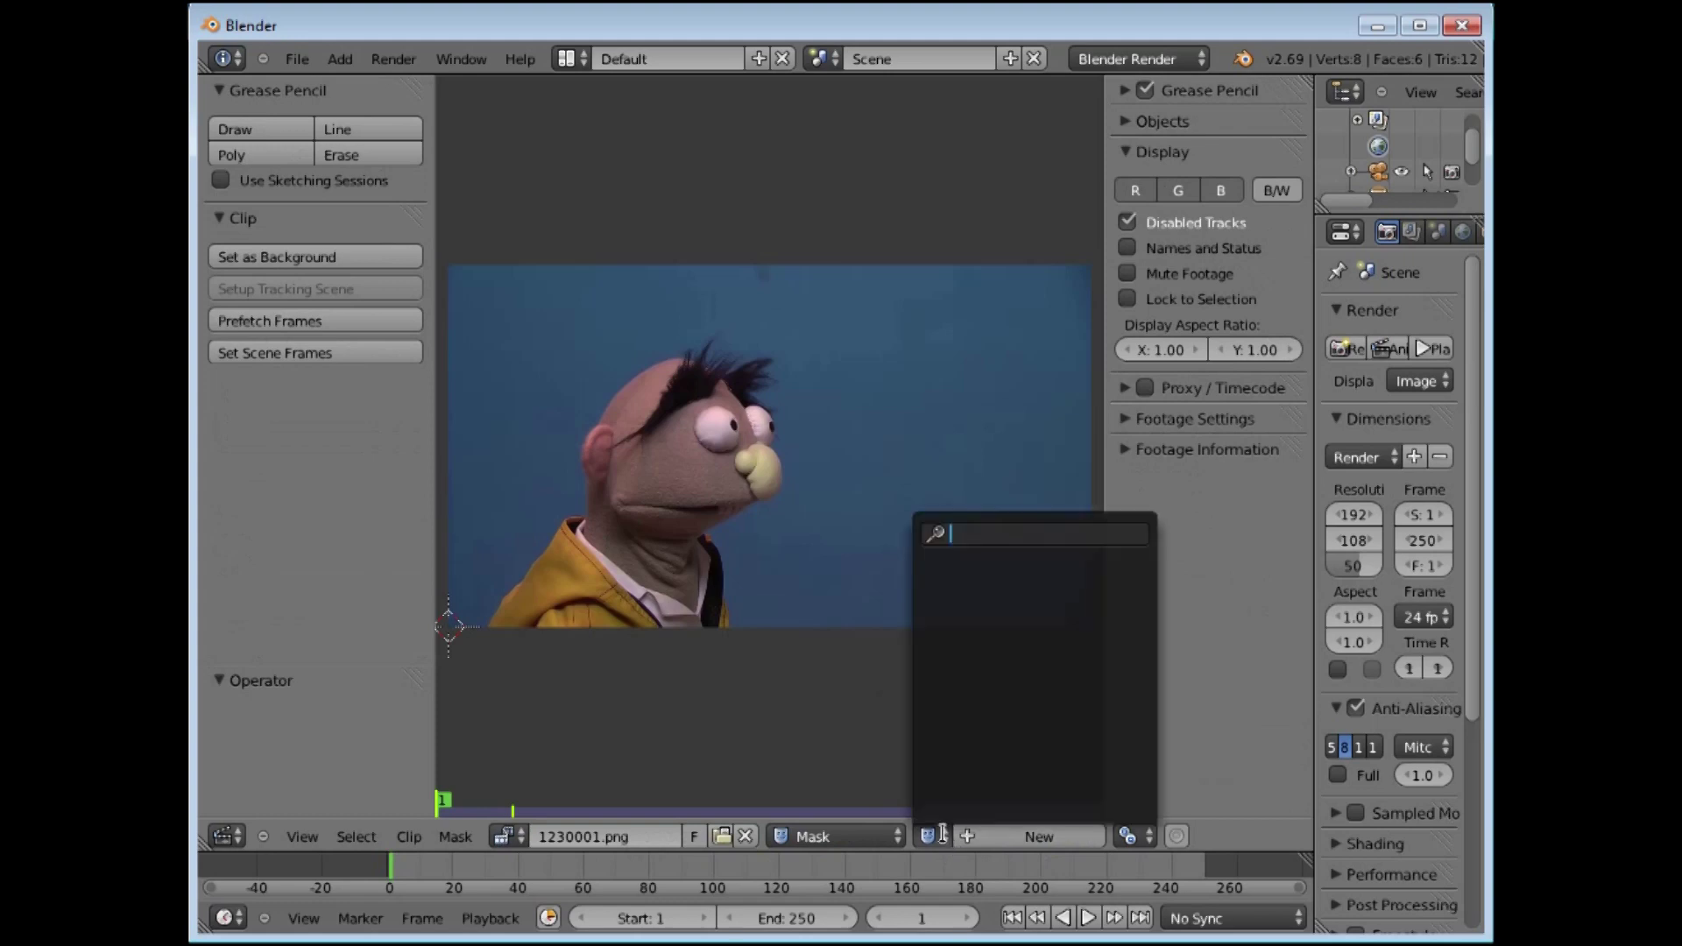
click(891, 836)
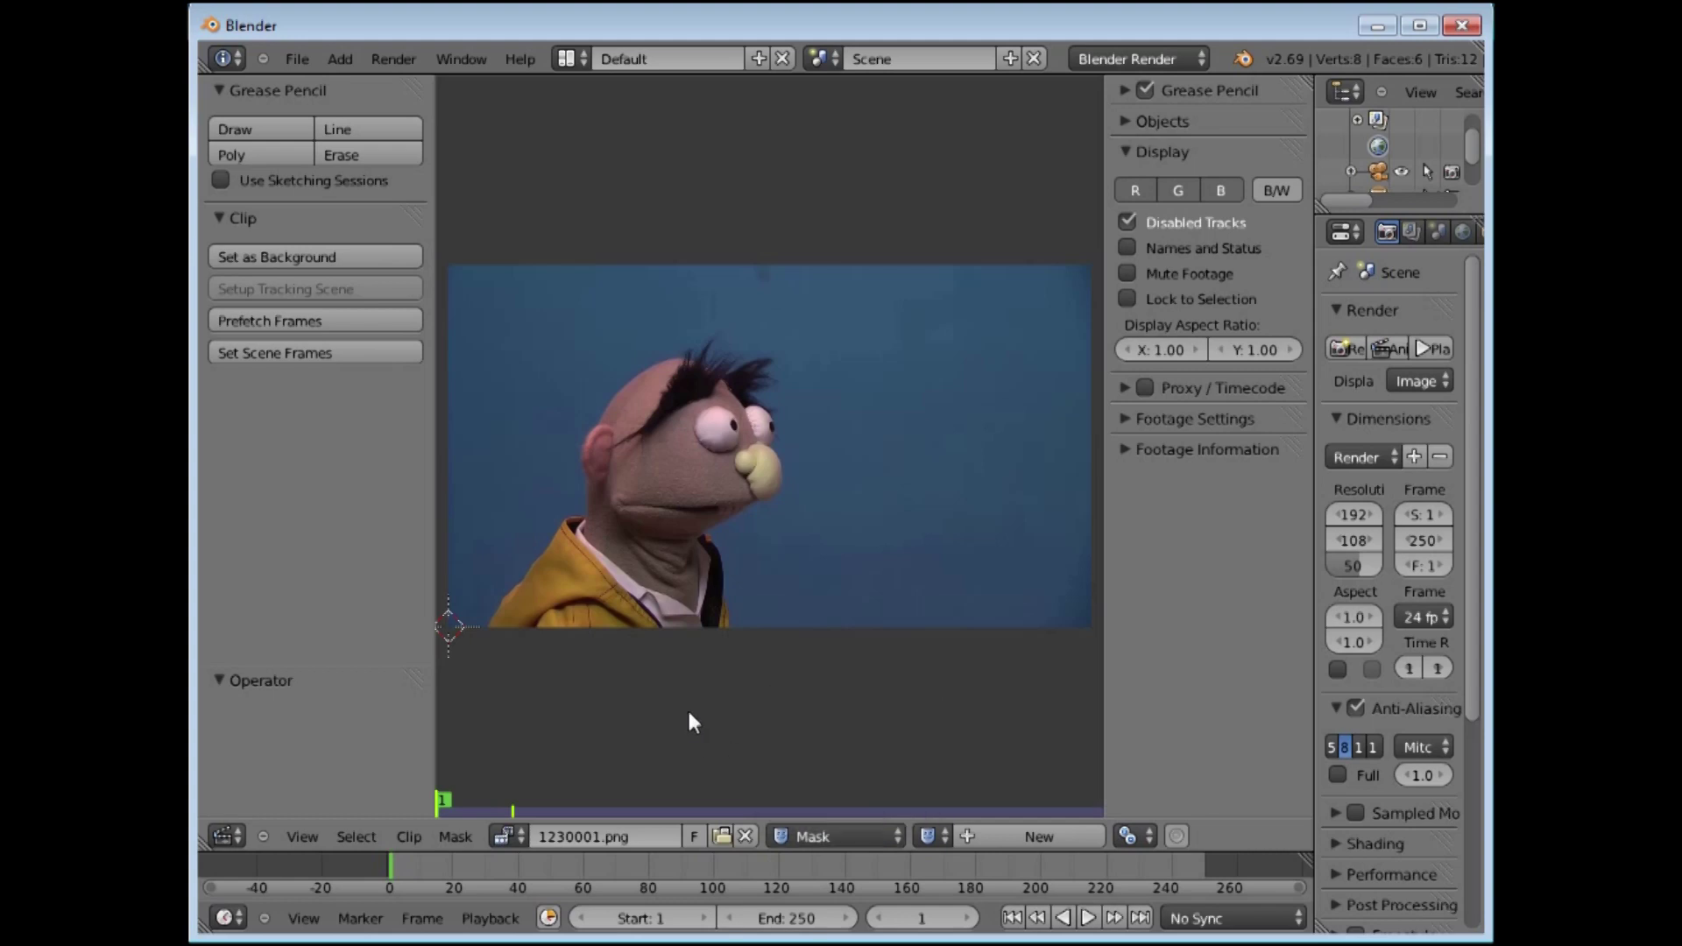
click(894, 837)
click(813, 810)
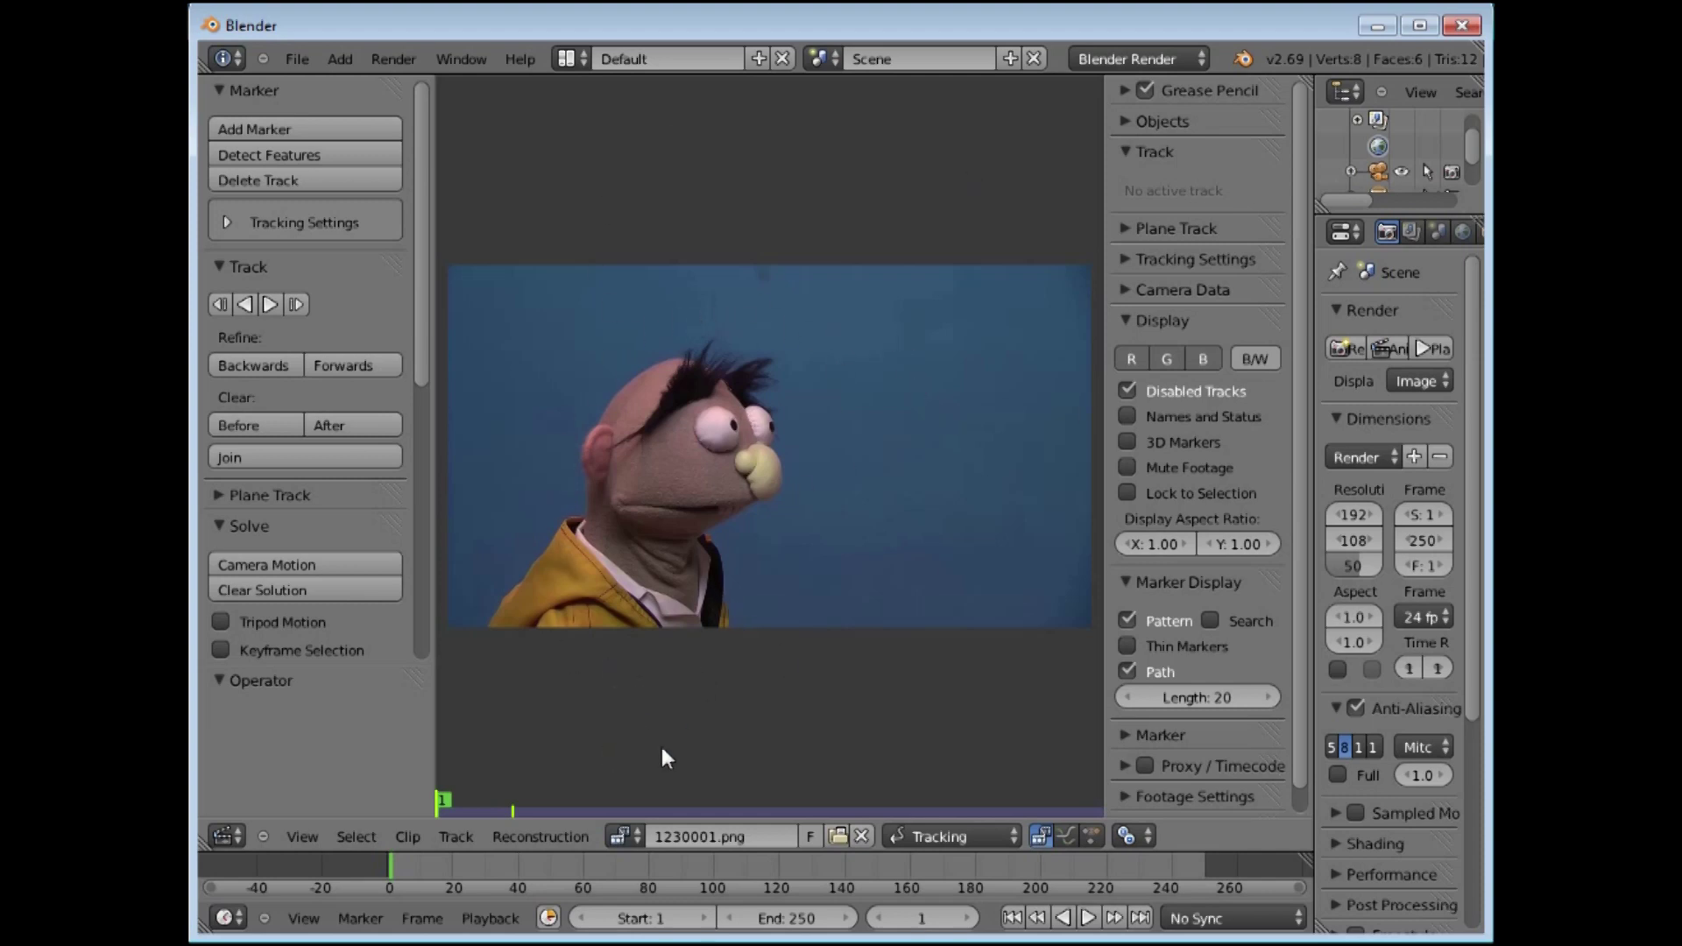
Step: Change the clip editor to the Node Editor and enable compositing nodes with the backdrop
click(226, 837)
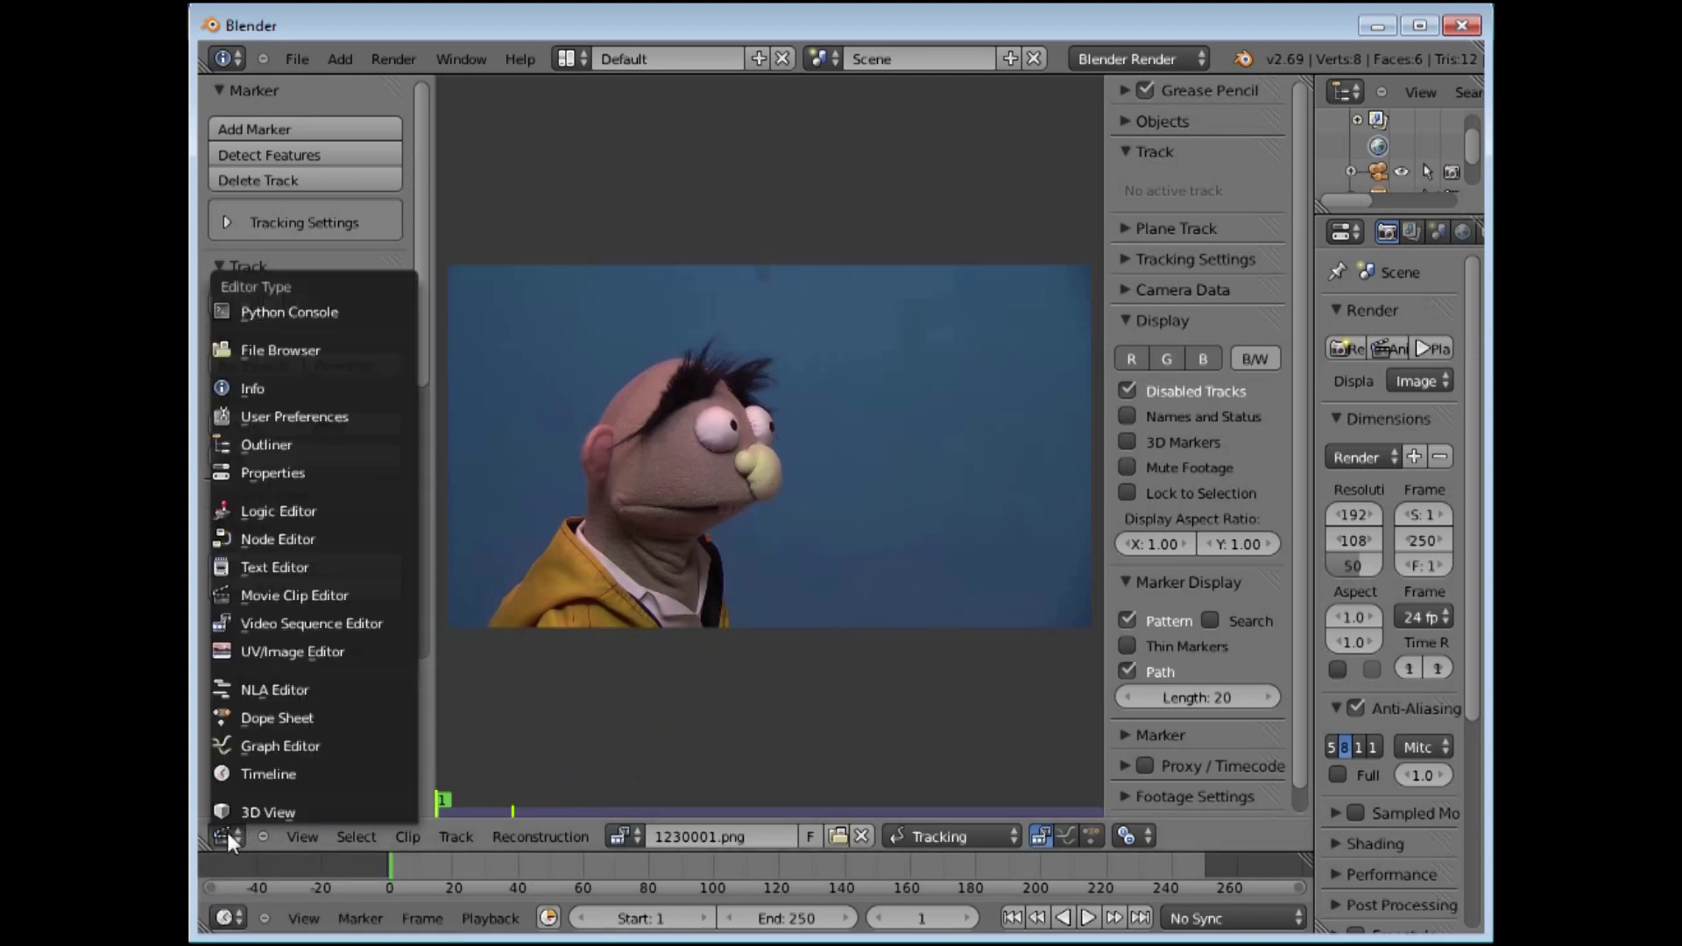
click(251, 541)
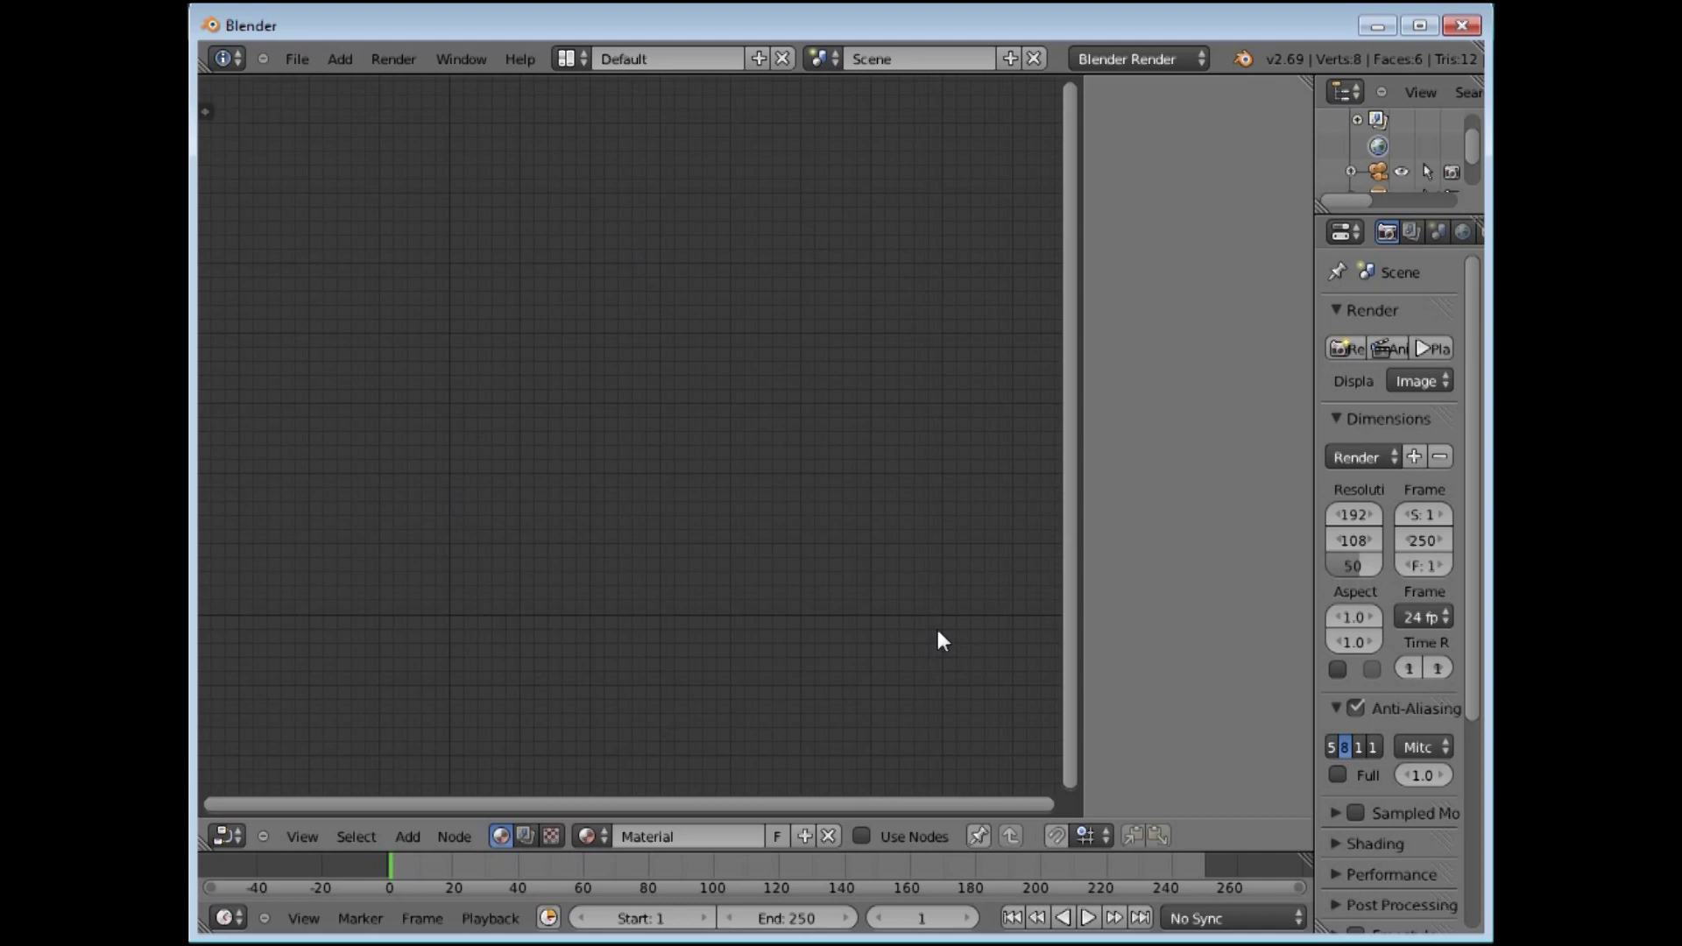
click(523, 837)
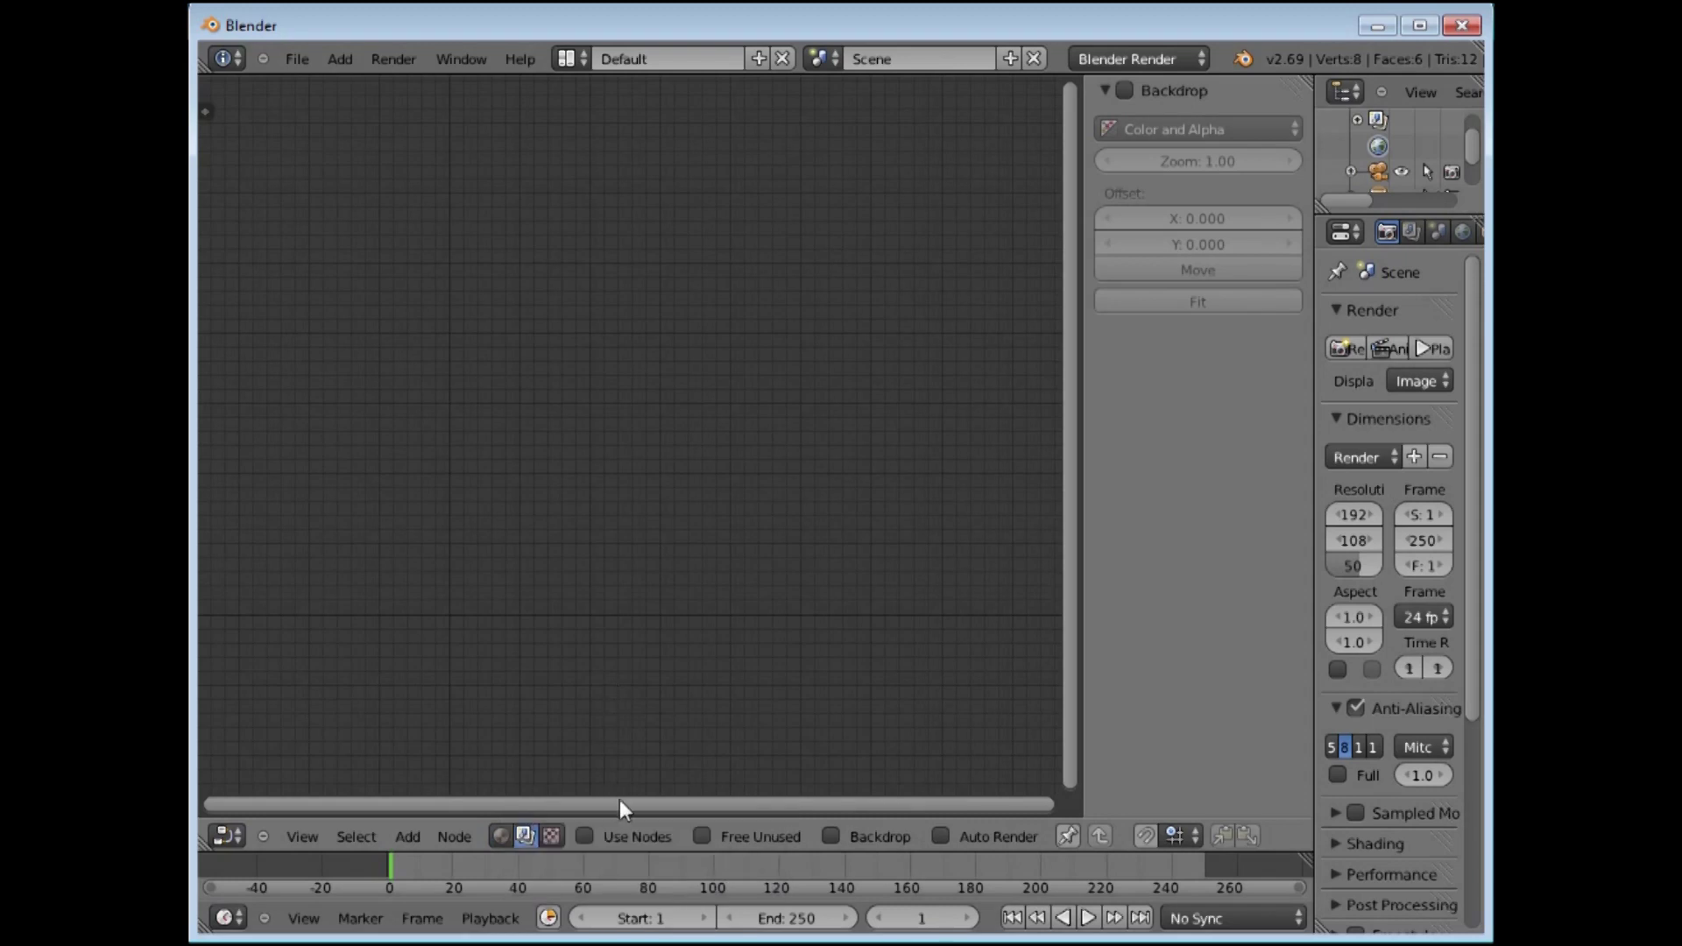
click(583, 836)
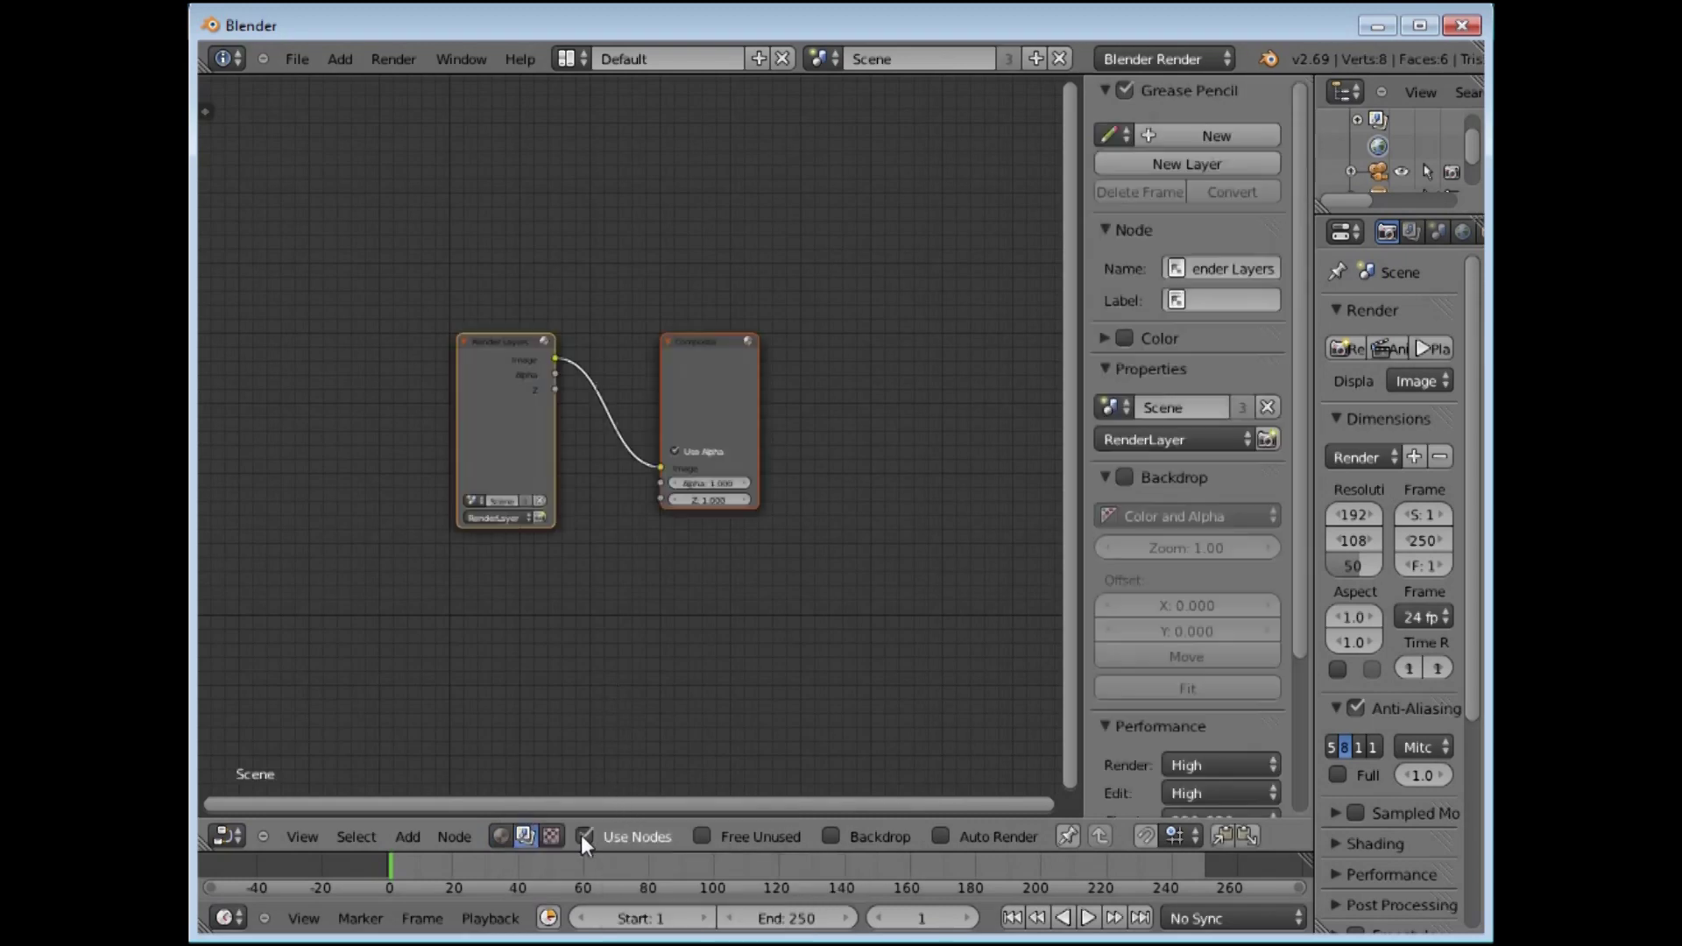
click(831, 835)
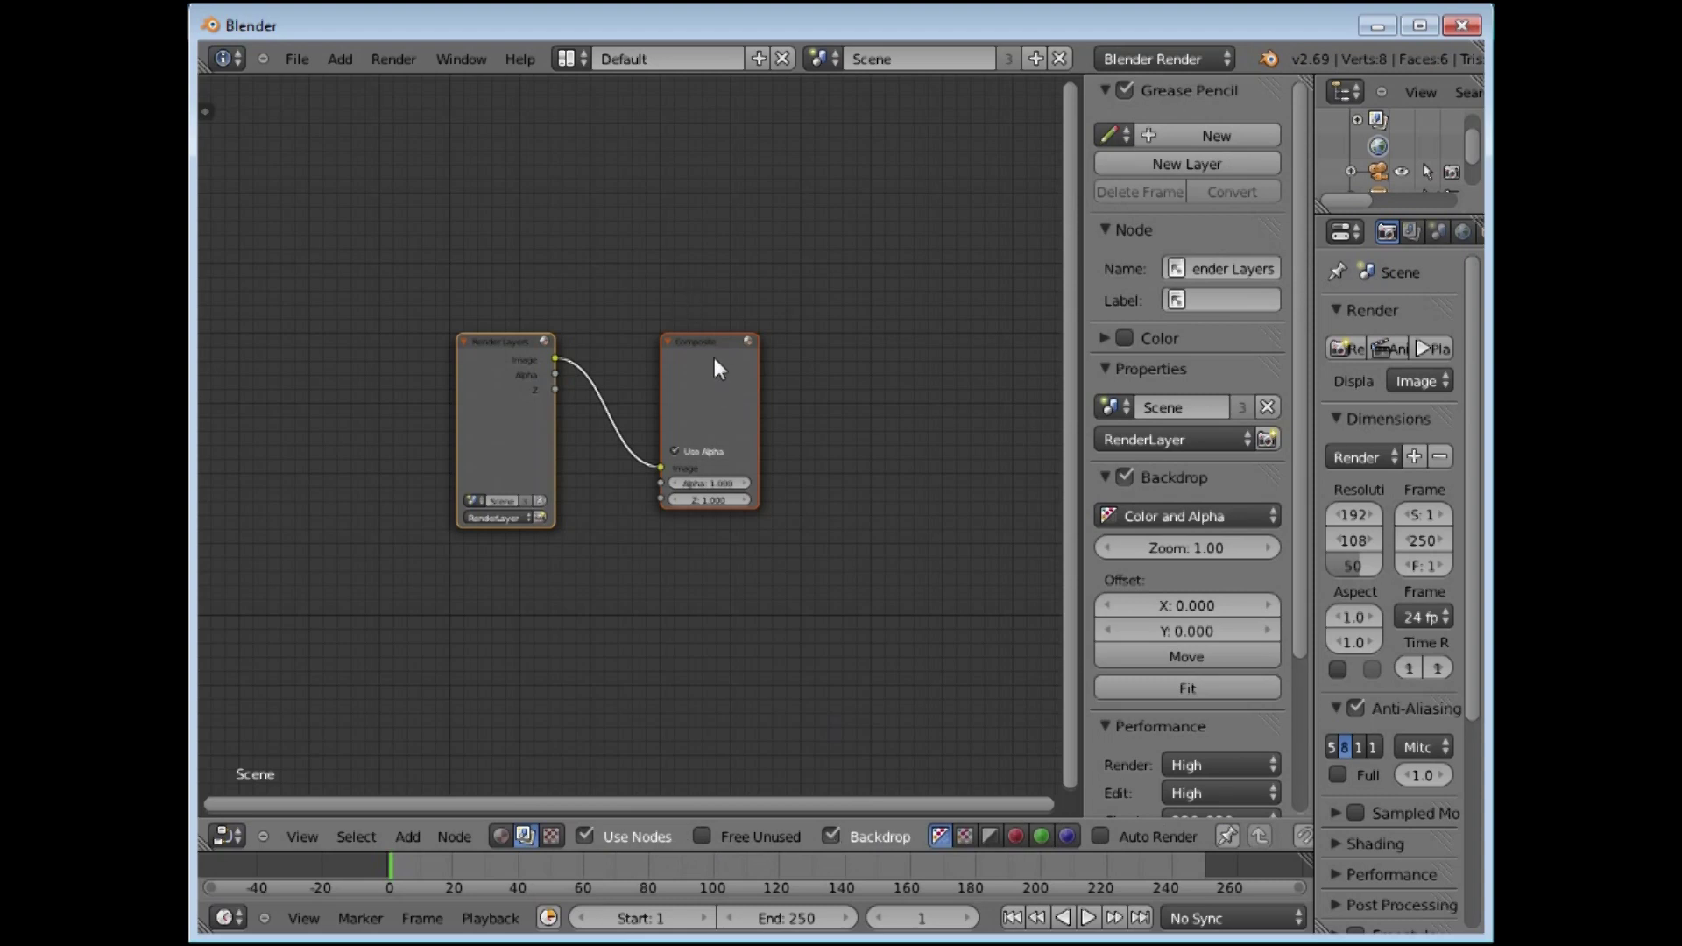
Step: Move the Composite node up and away to the right, and delete the Render Layers node
drag(714, 357, 801, 289)
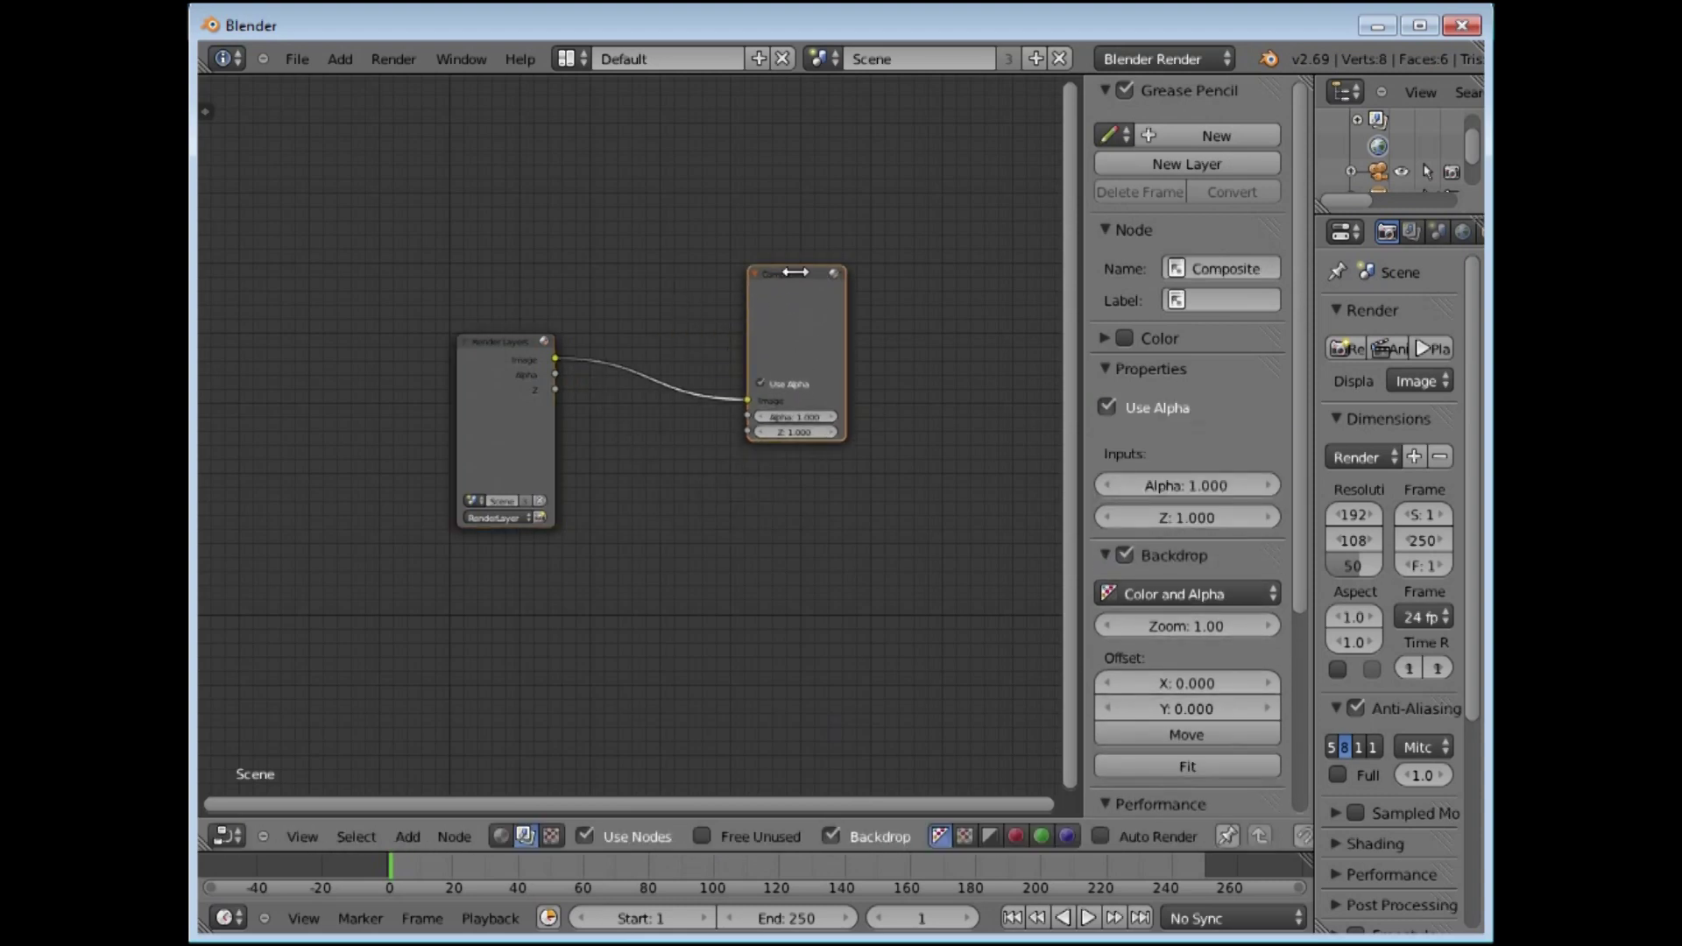
drag(806, 271, 915, 173)
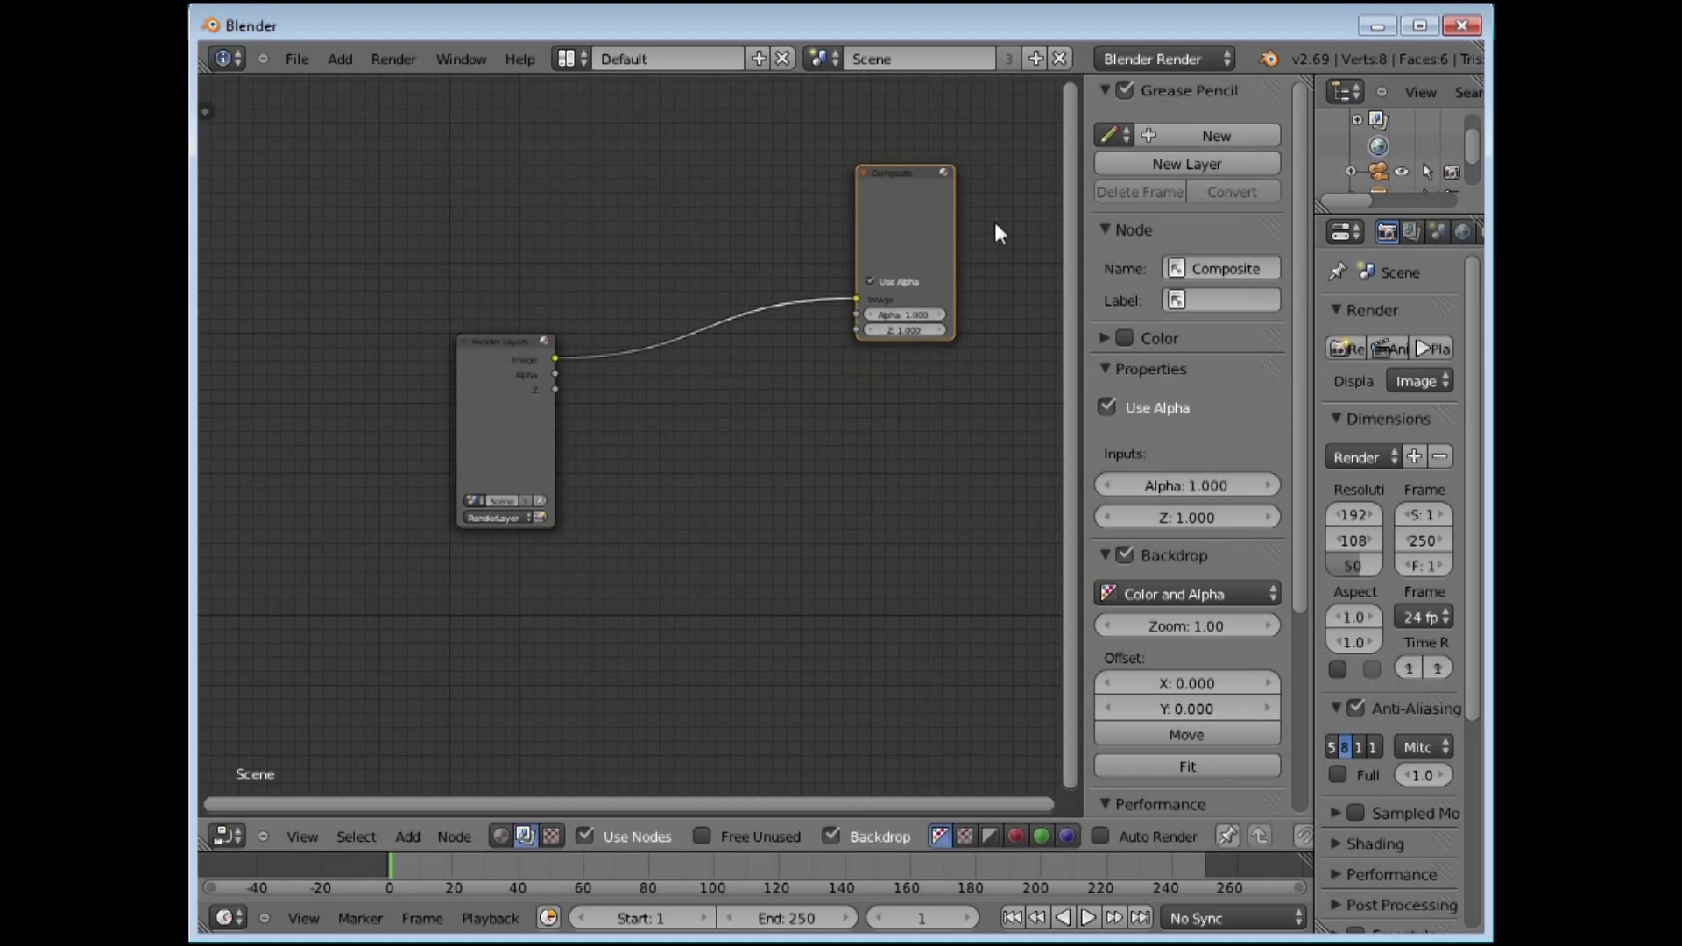
drag(507, 337, 586, 452)
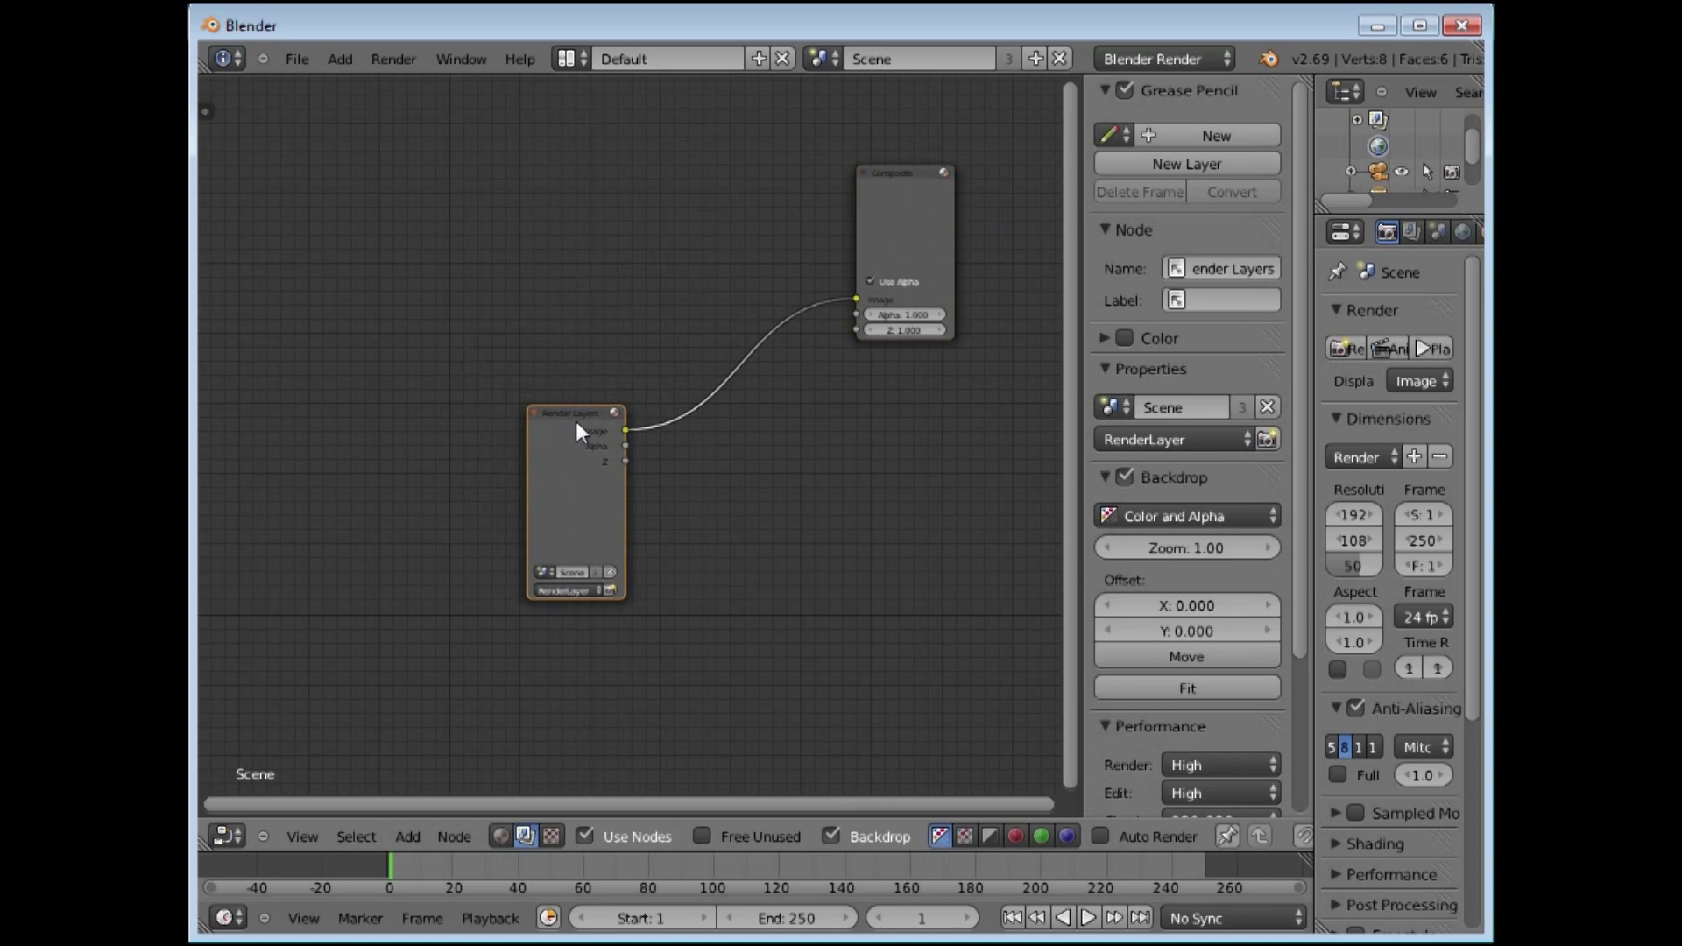
key(Delete)
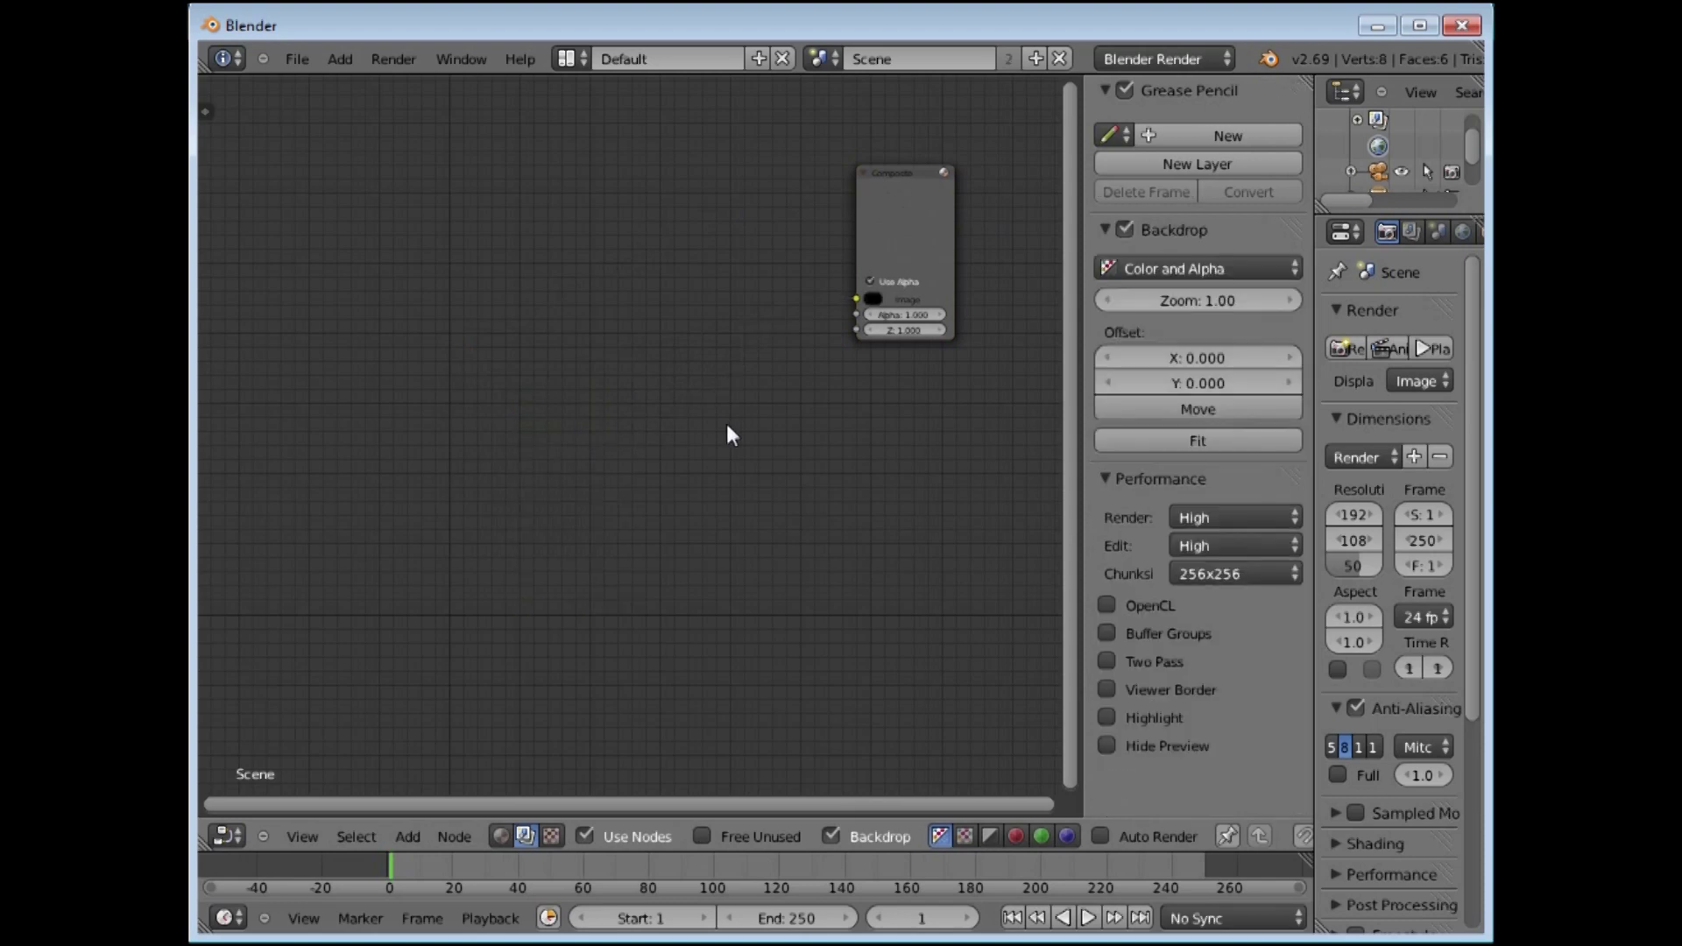
Step: Add a Movie Clip input node and place it below and to the left of the Composite node
click(408, 838)
mouse_move(417, 782)
click(406, 837)
mouse_move(412, 787)
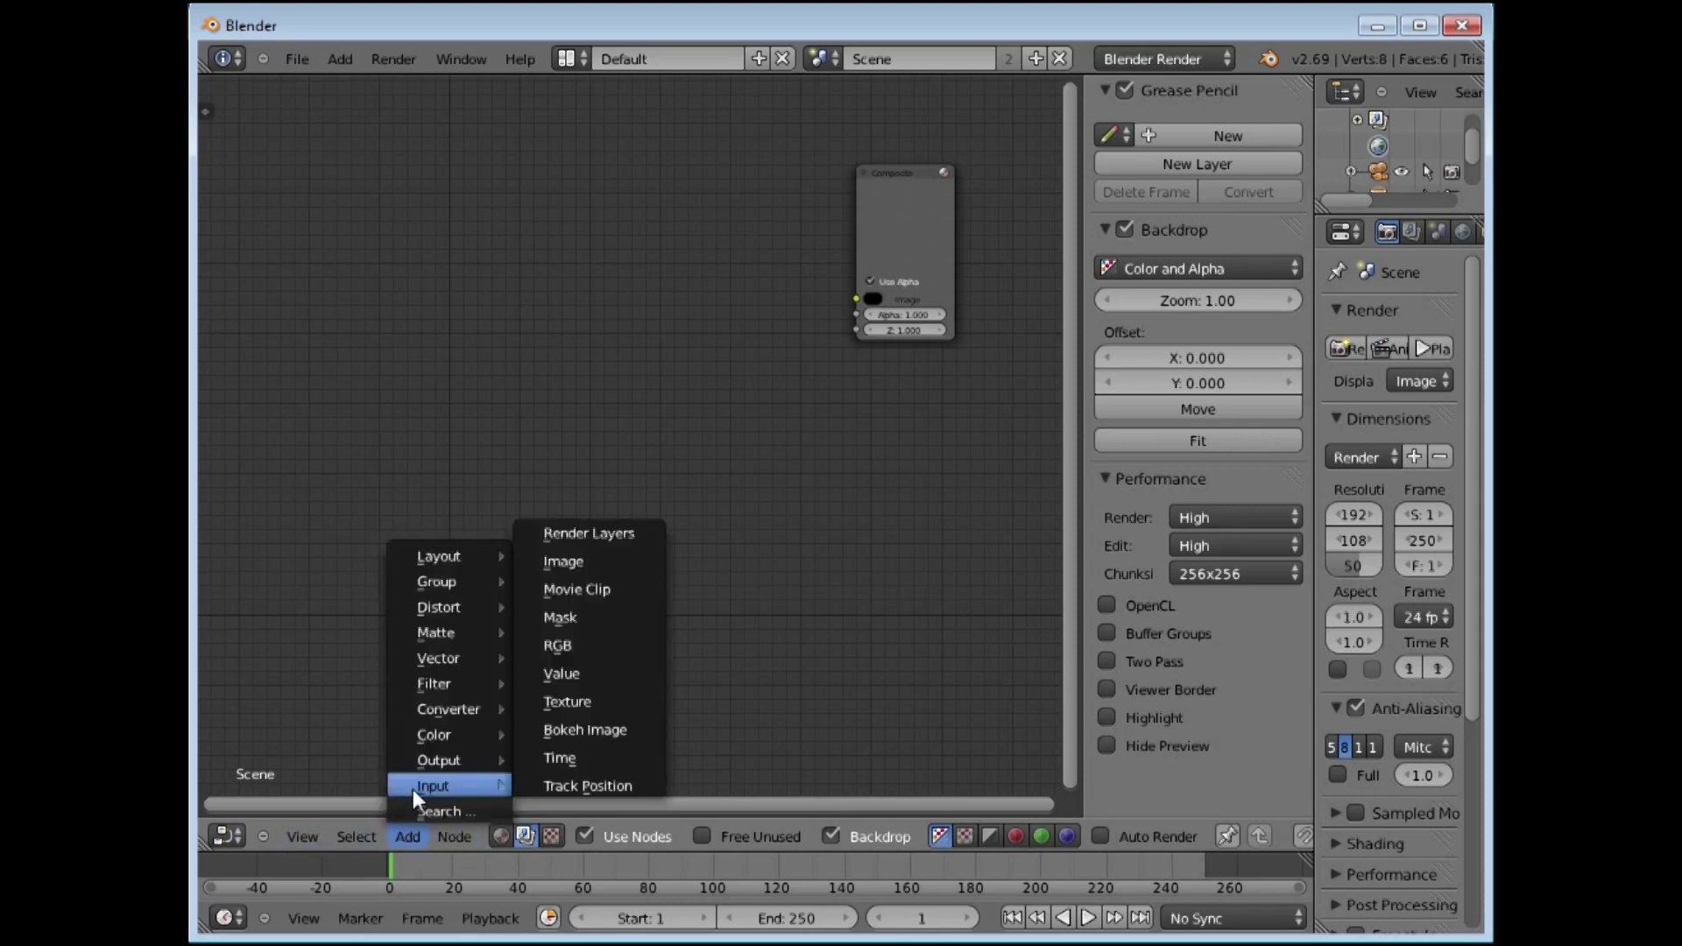
click(564, 589)
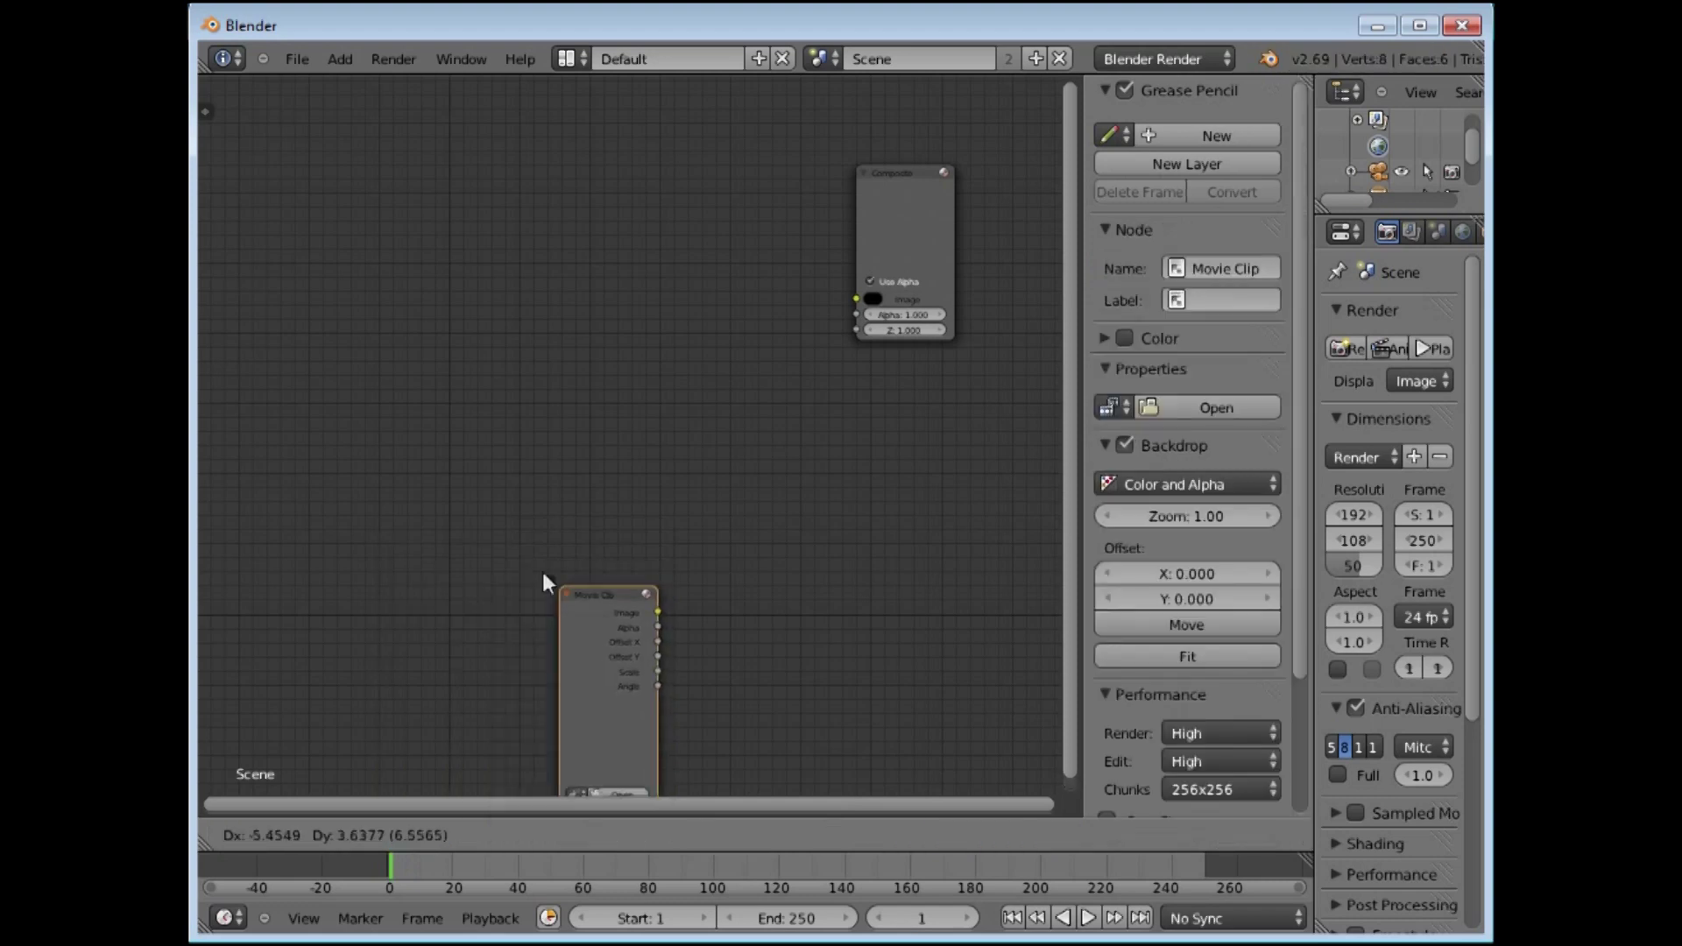
click(314, 460)
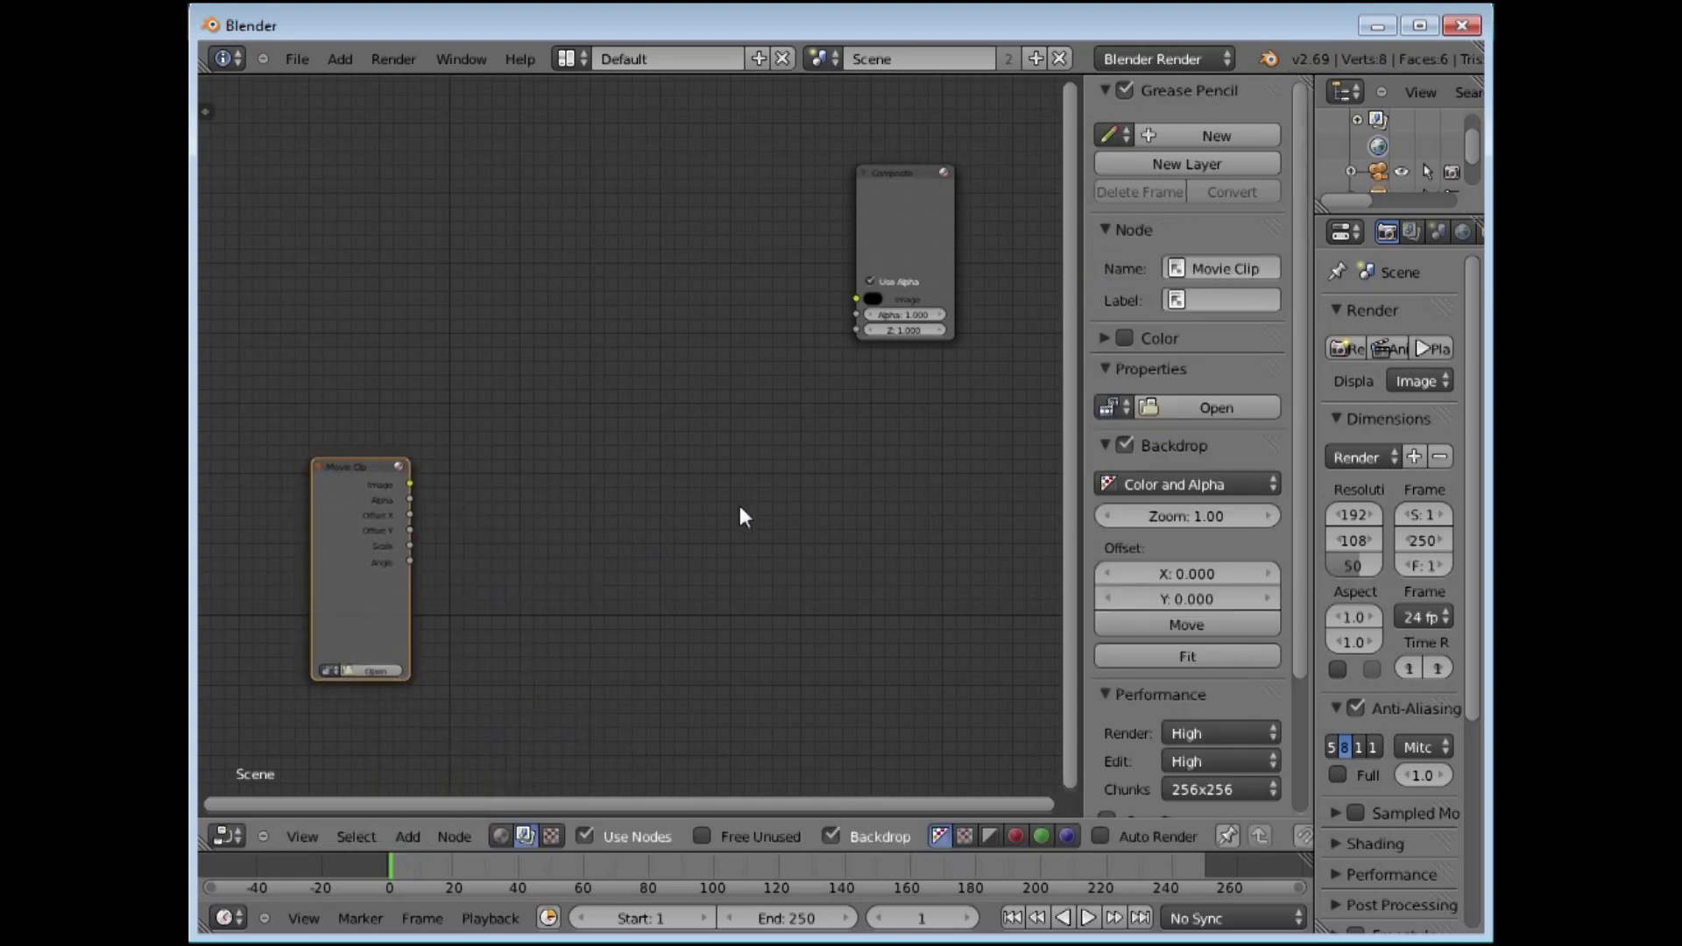
Step: Widen the node editor's properties region and assign the clip 1230001.png to the Movie Clip node
scroll(447, 495, up, 3)
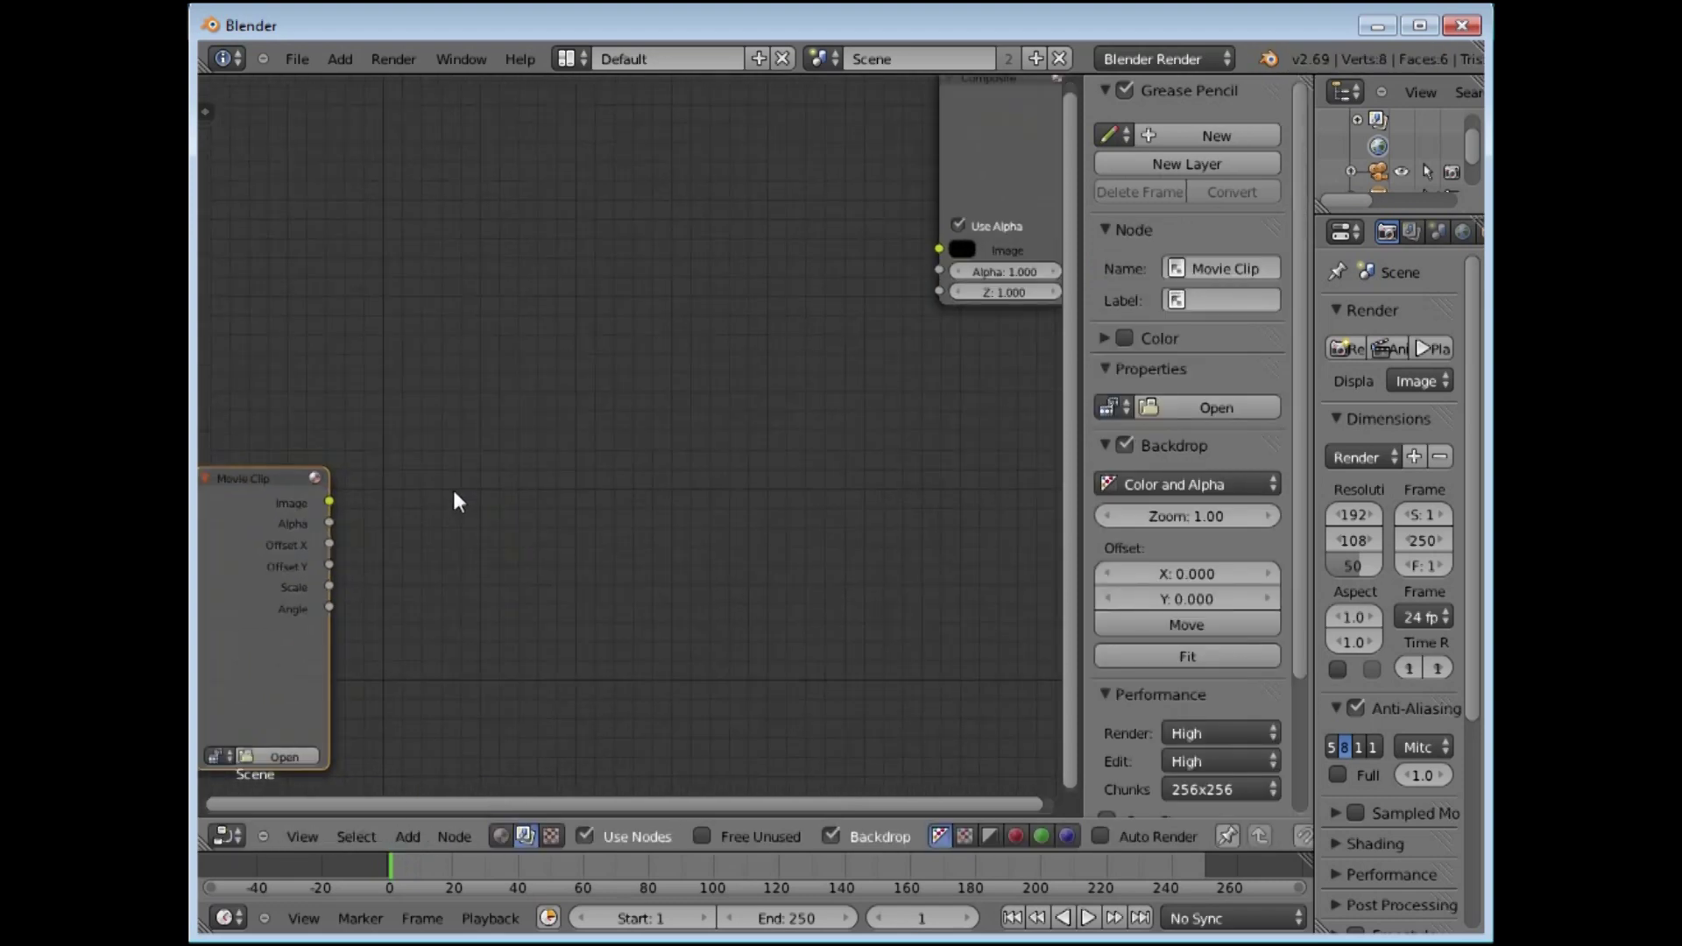
scroll(472, 491, down, 2)
scroll(473, 494, down, 2)
scroll(471, 494, up, 3)
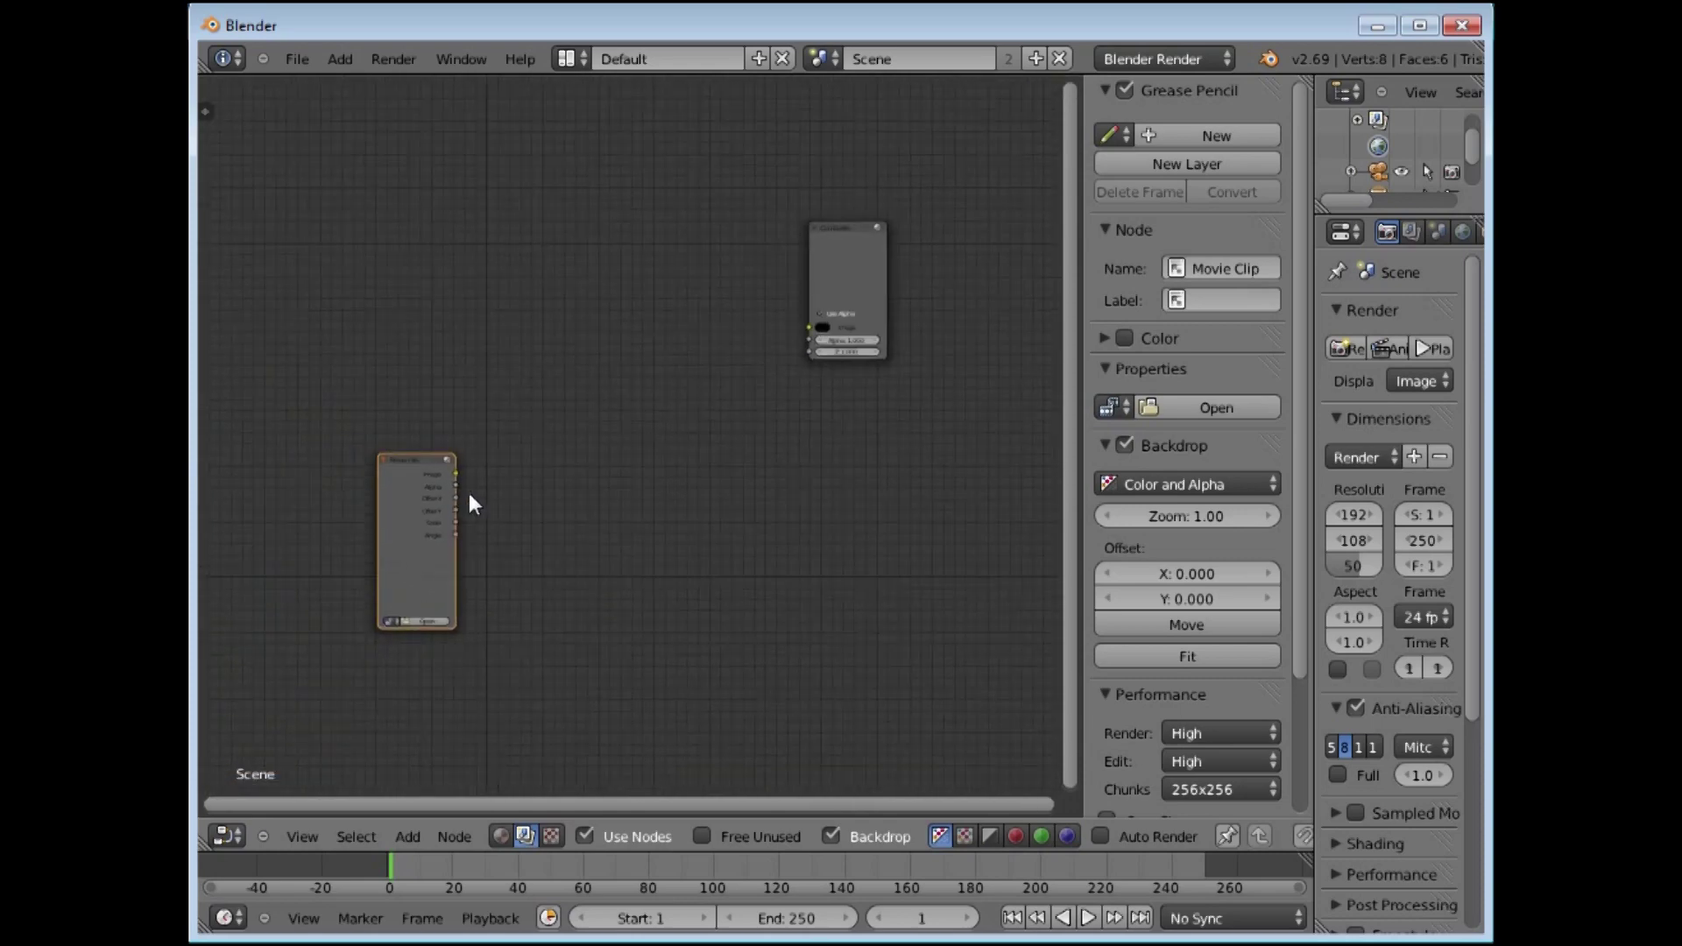
scroll(475, 501, down, 2)
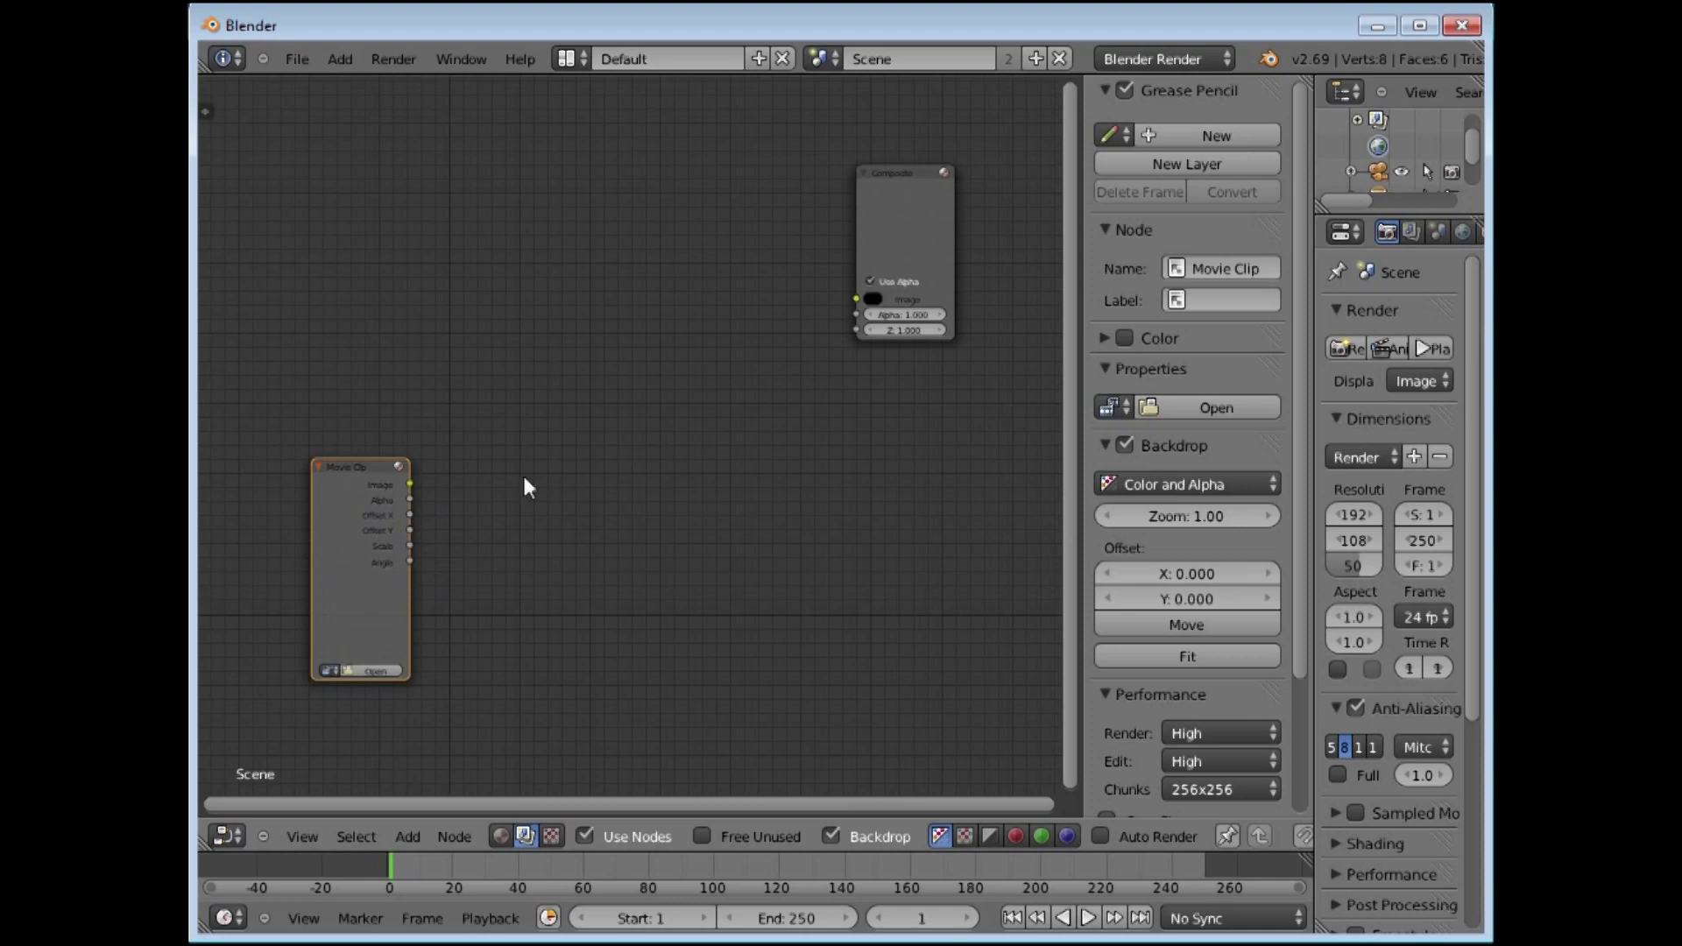
drag(1085, 289, 1281, 123)
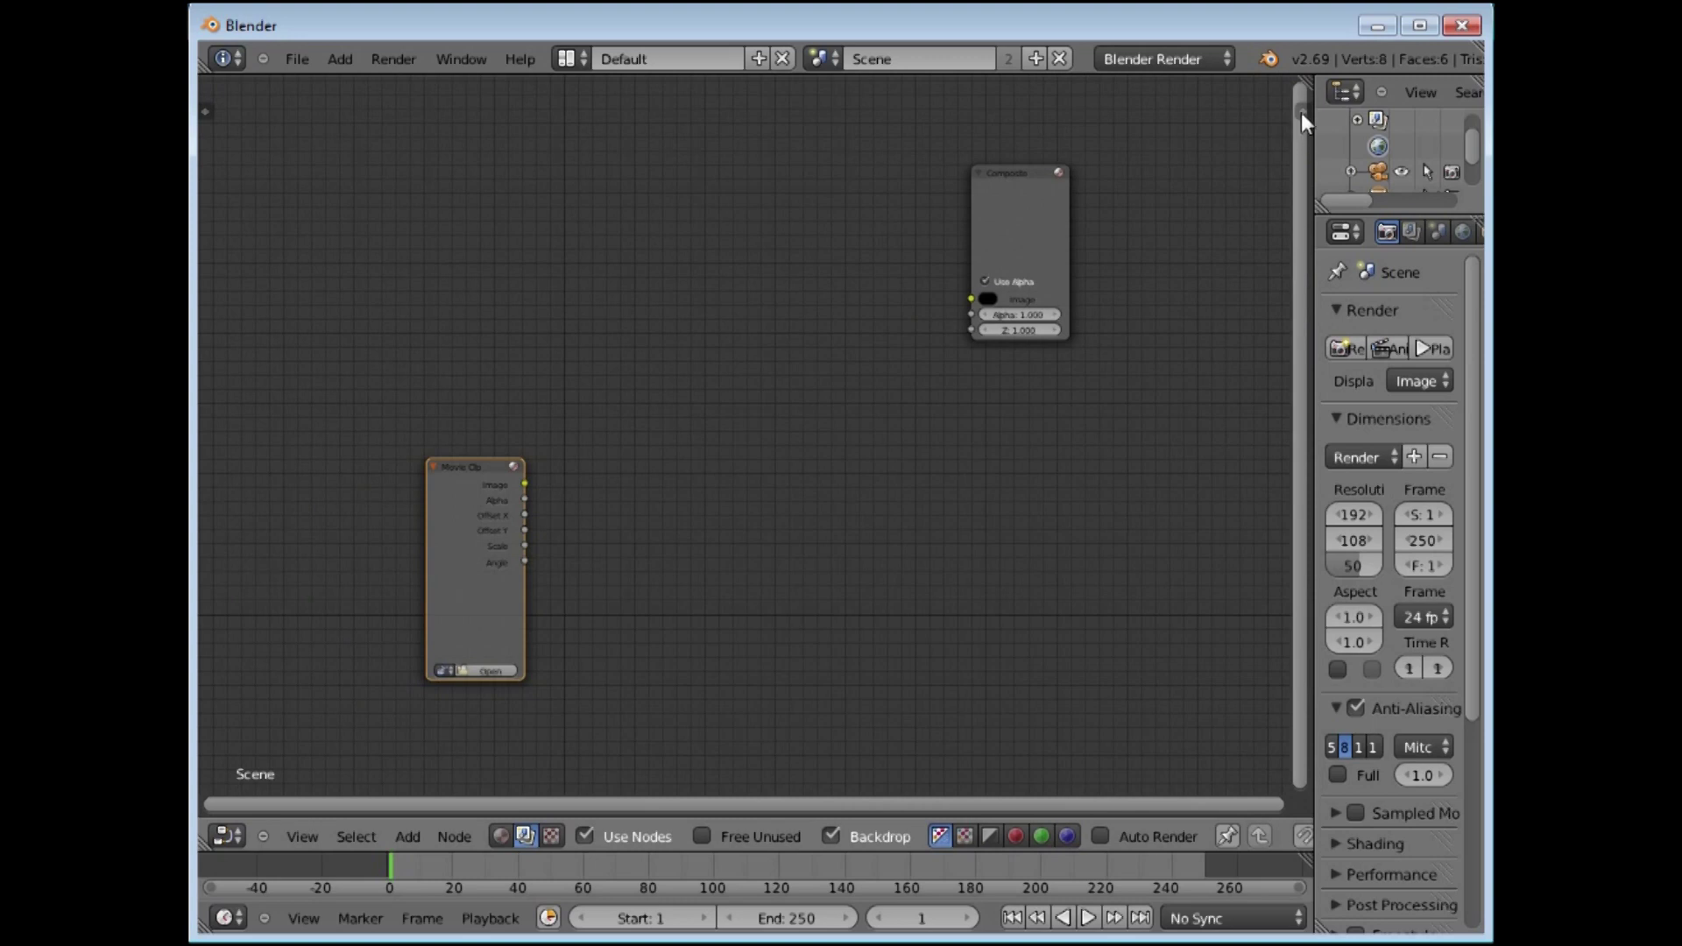
click(1301, 112)
drag(1079, 234, 1060, 238)
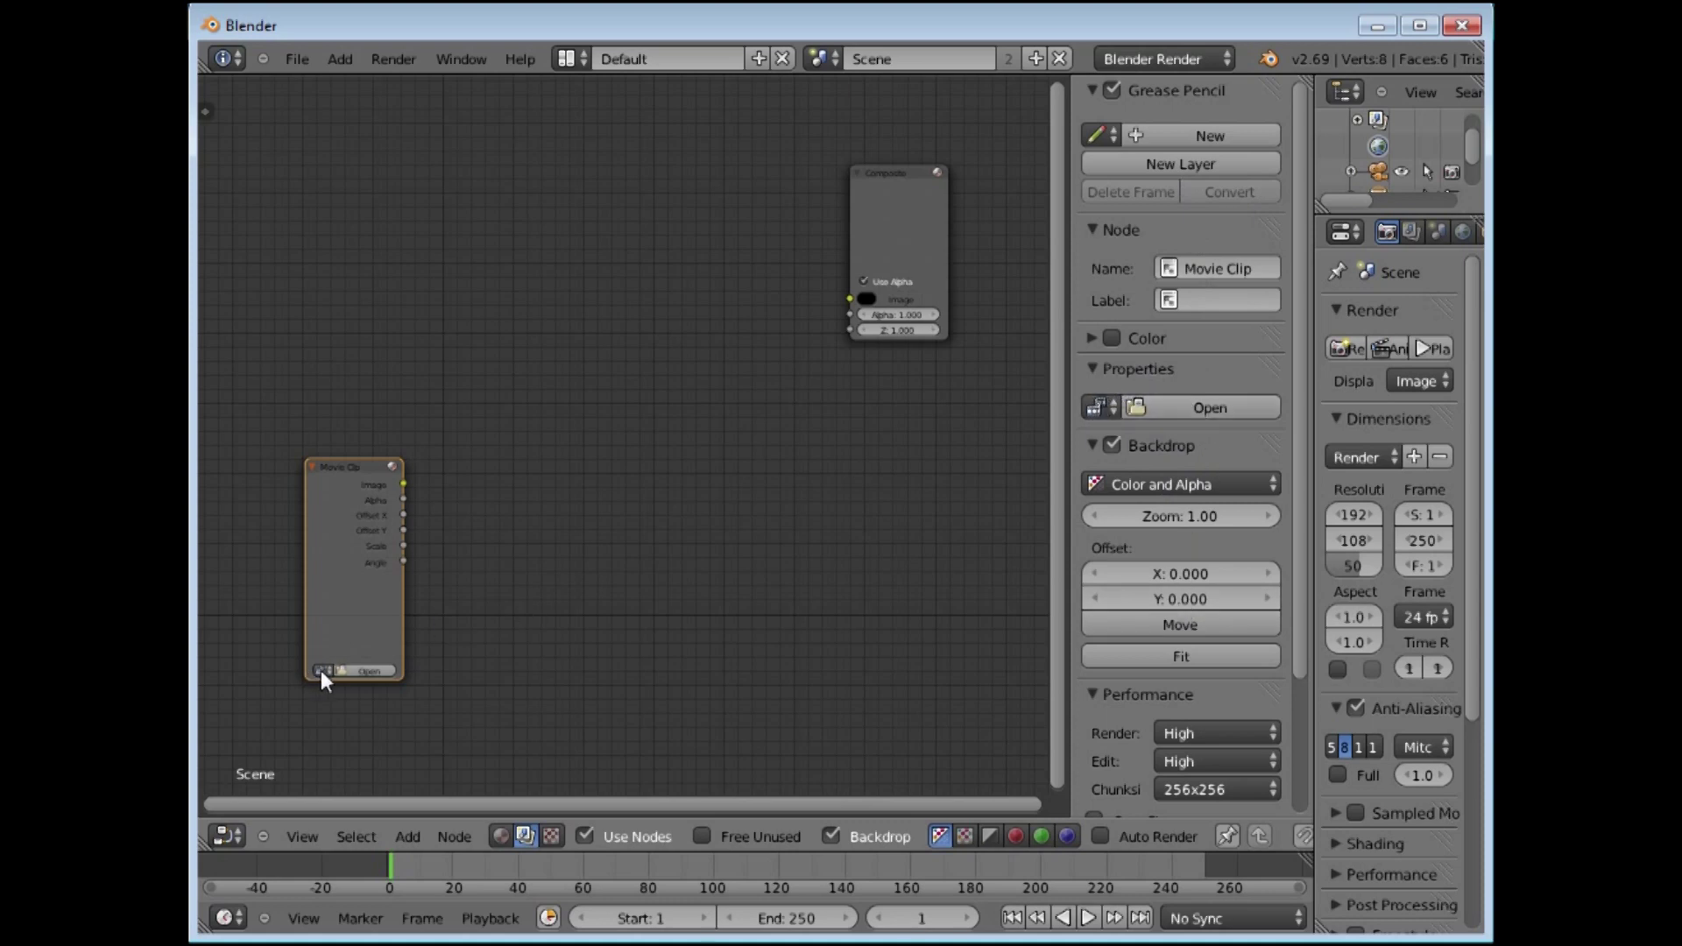
click(1096, 407)
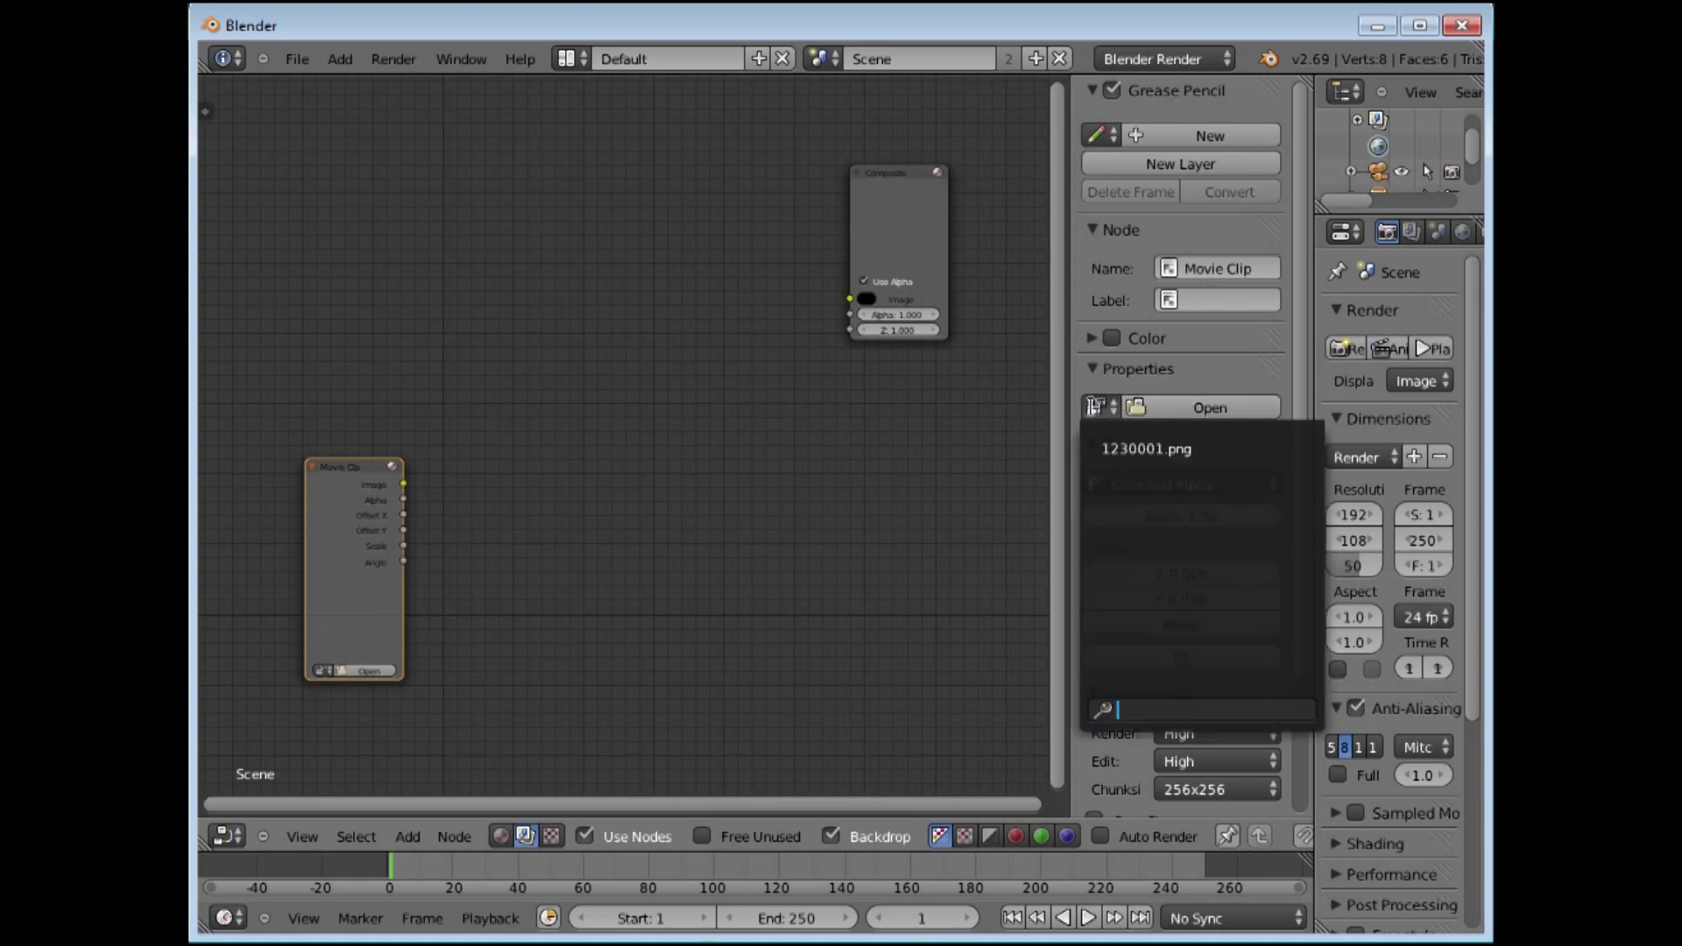
click(1122, 449)
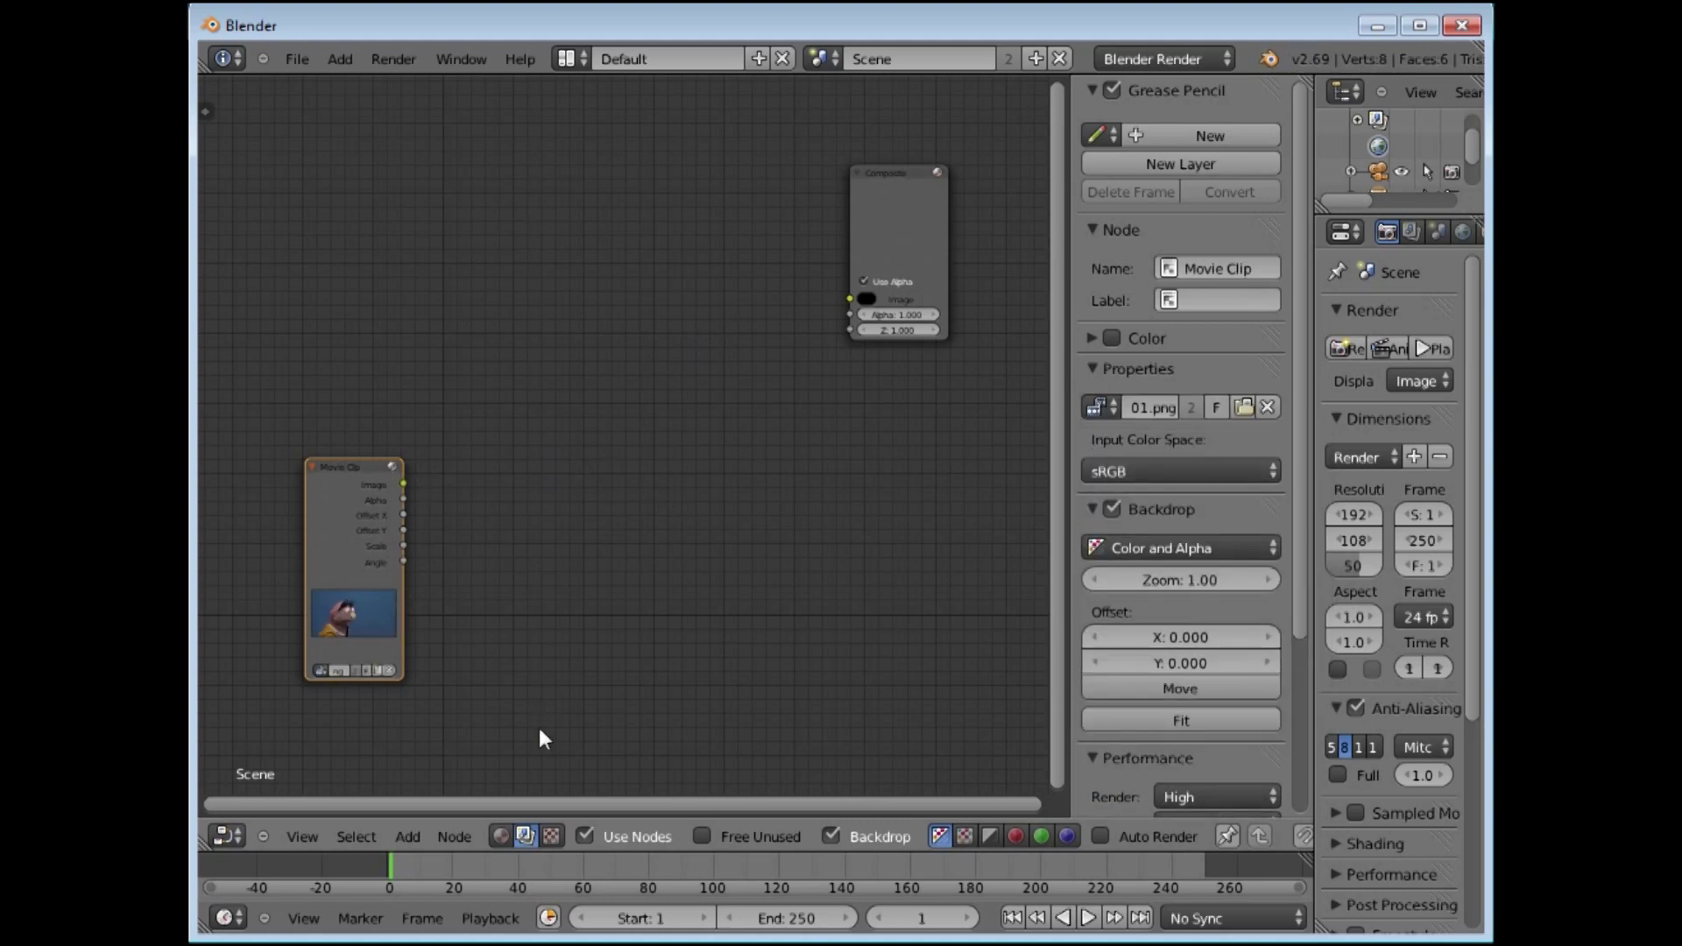
Step: Add a Viewer output node below the Composite node and connect the Movie Clip's Image output to its Image input
click(409, 839)
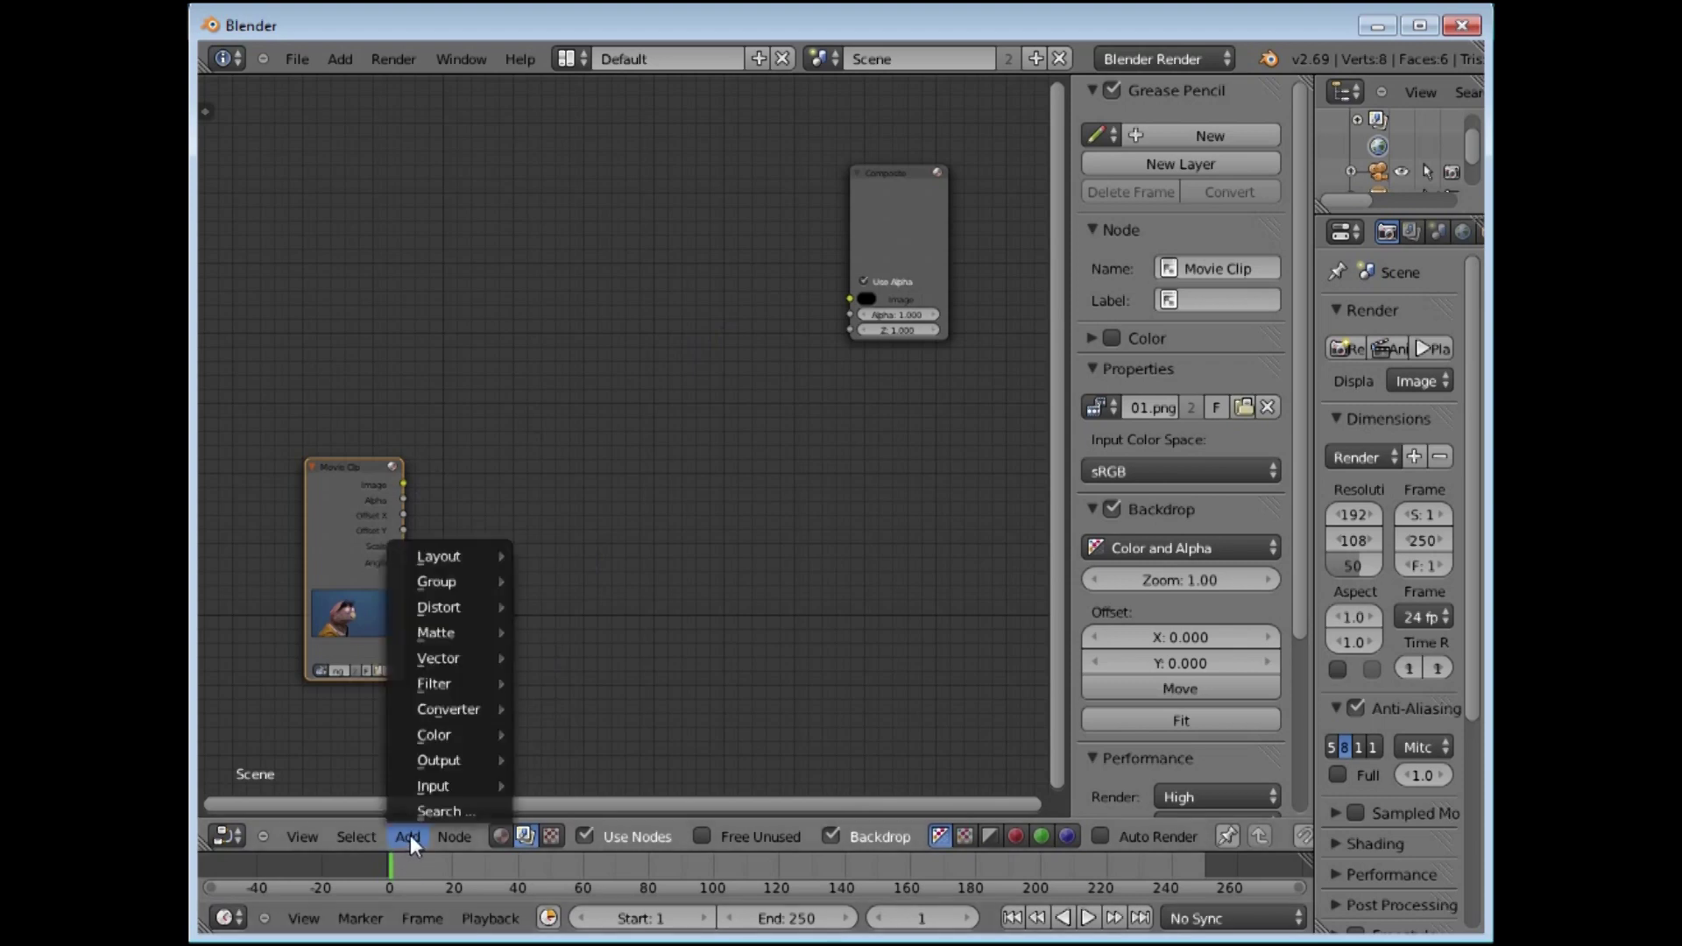
mouse_move(413, 791)
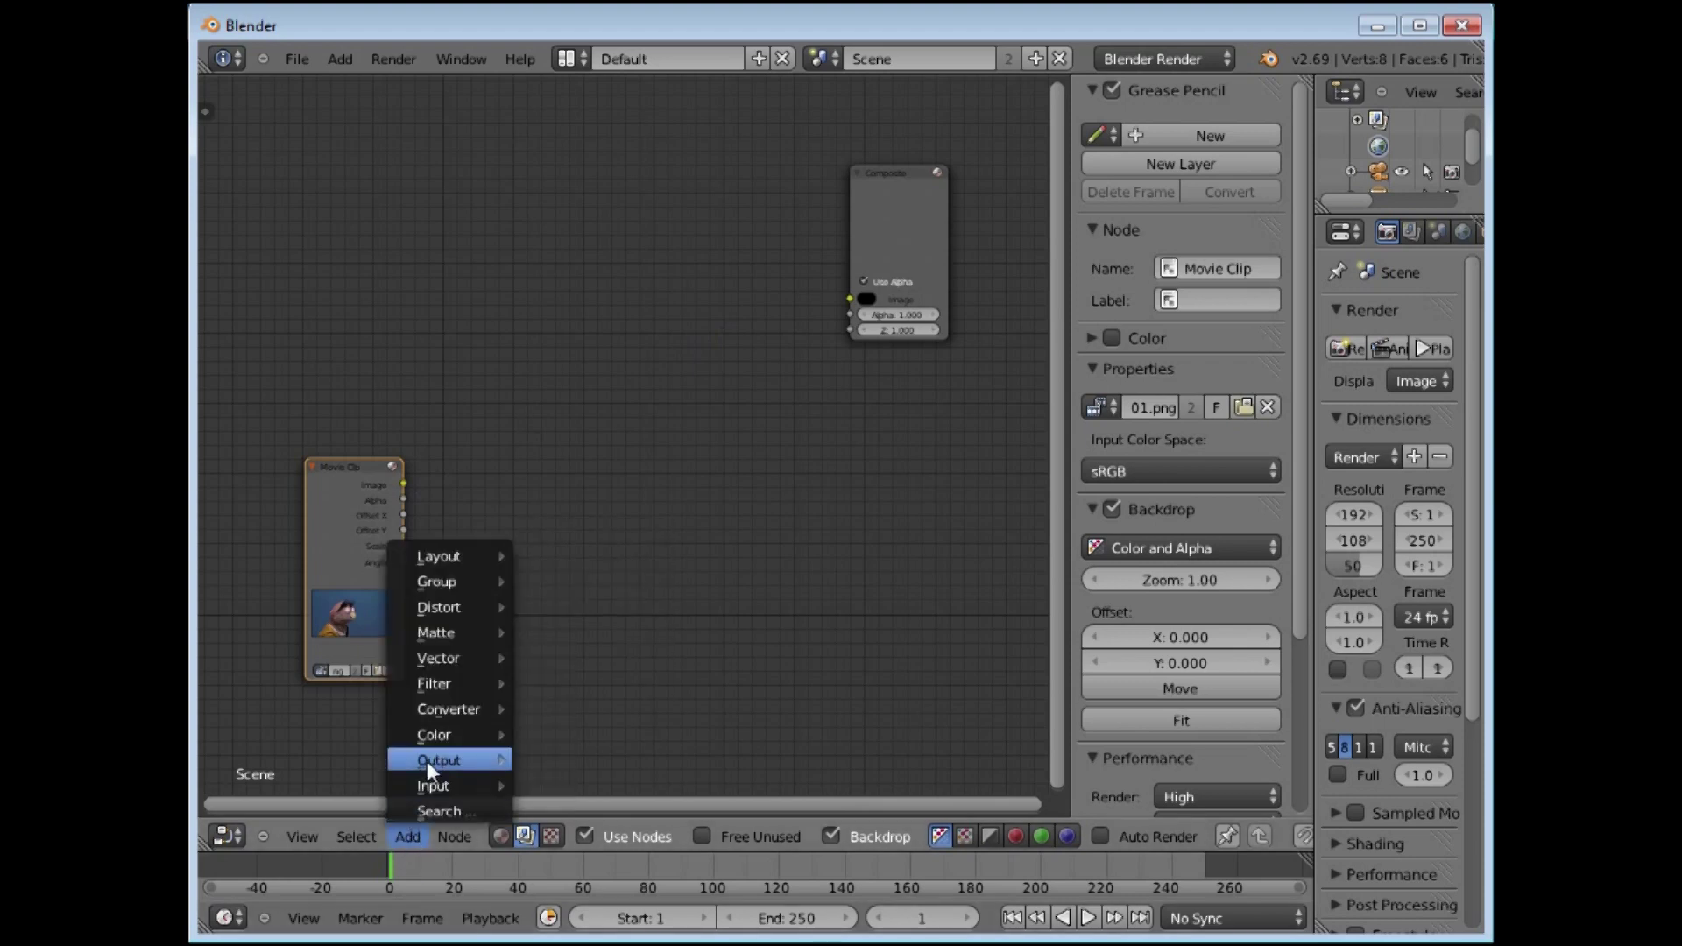
mouse_move(481, 763)
click(564, 789)
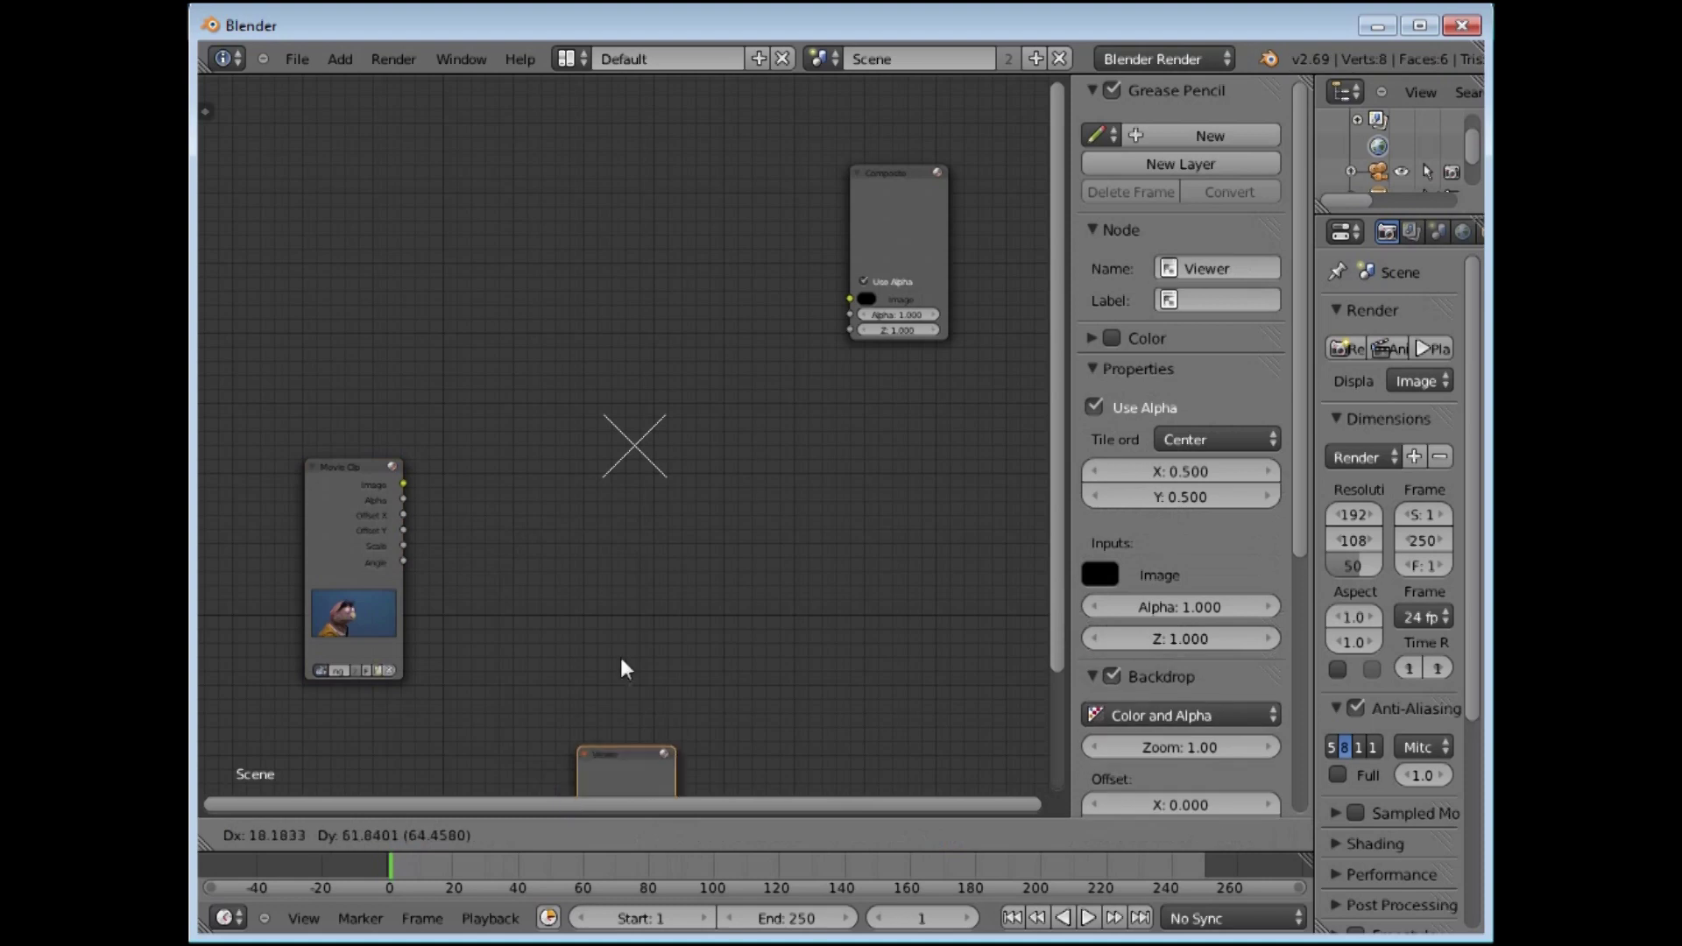
click(863, 449)
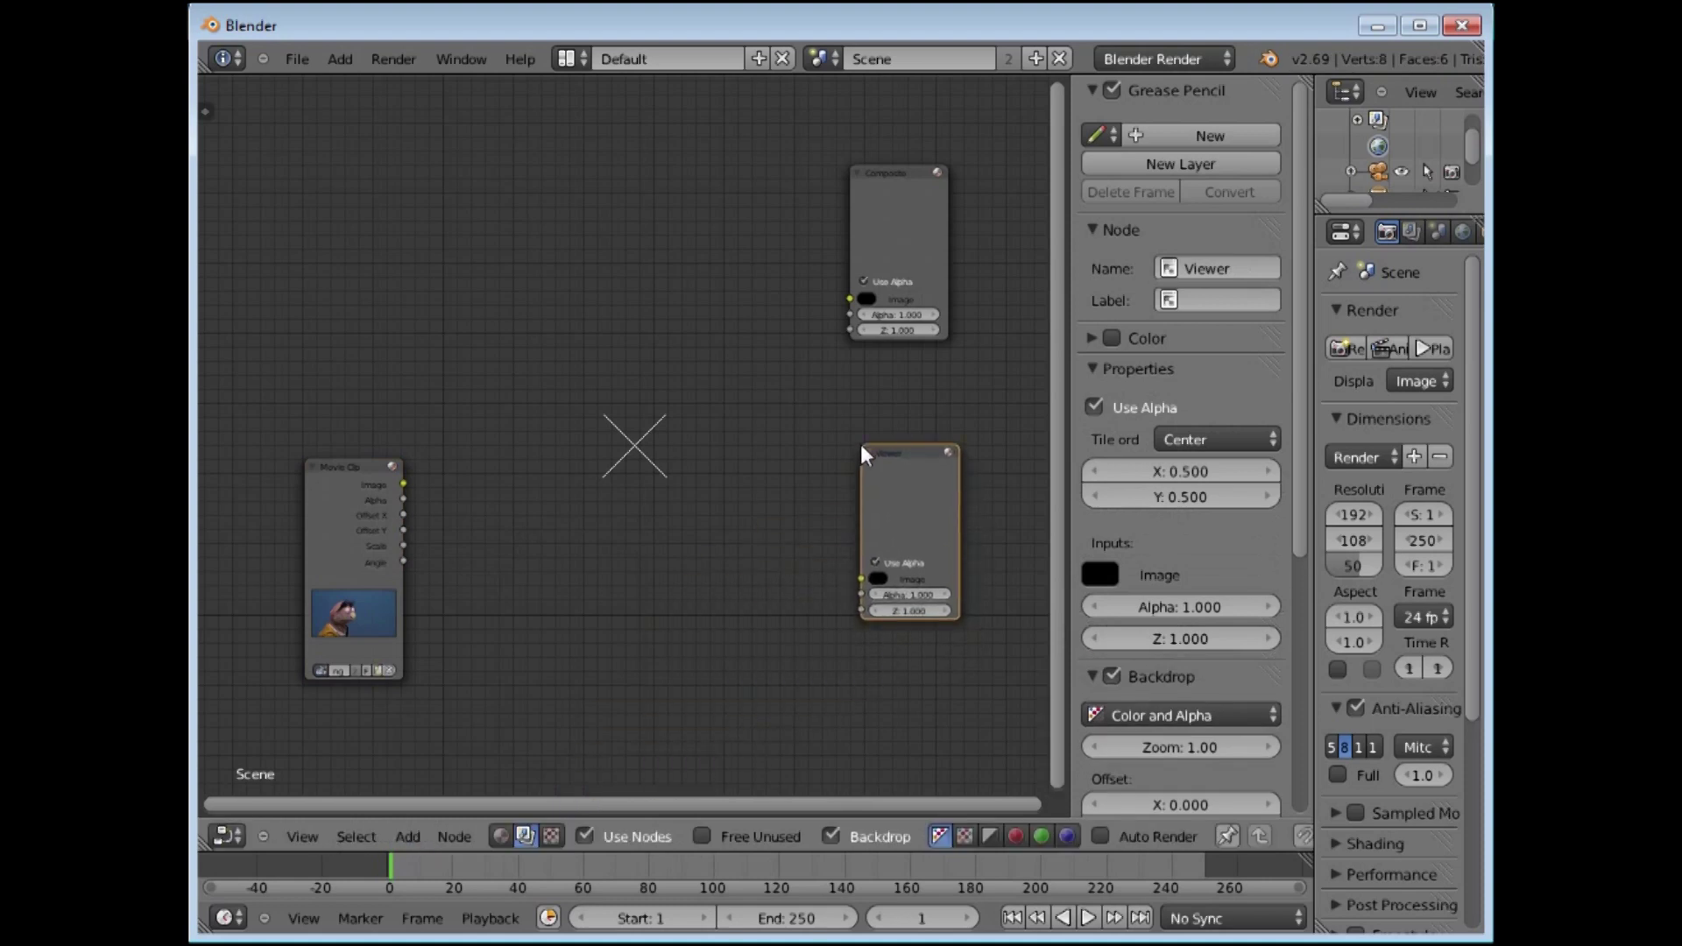
click(402, 484)
drag(405, 485, 857, 580)
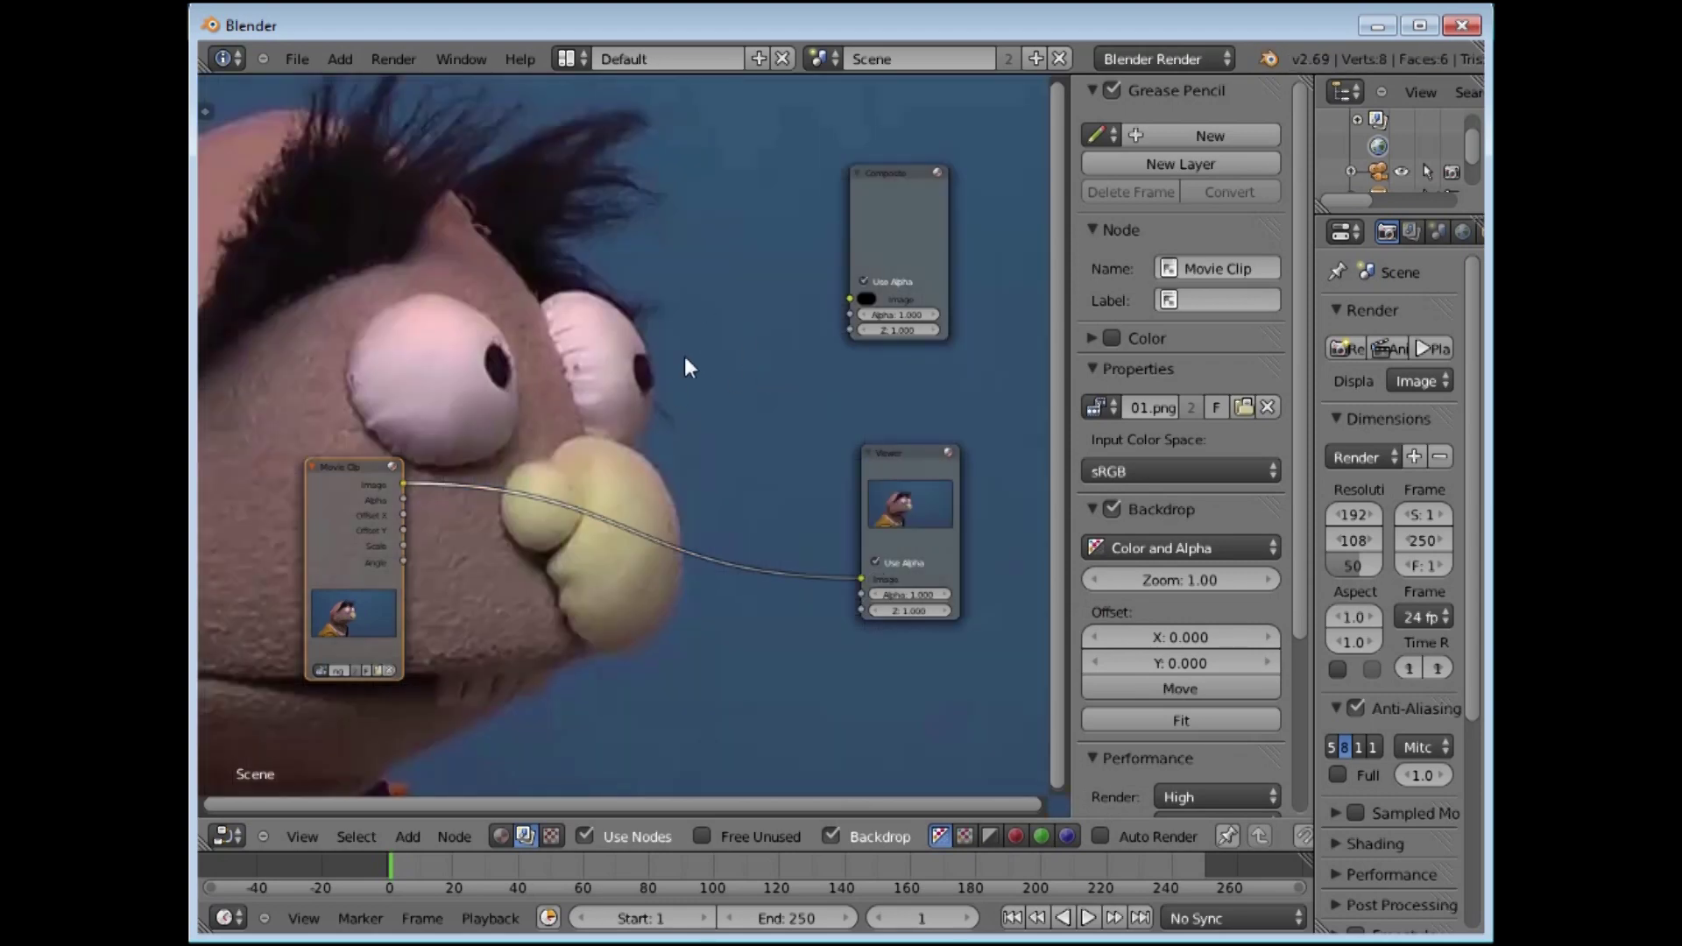
Step: Shrink the node editor's backdrop to a zoom of 0.28 so the whole puppet frame fits behind the nodes
scroll(685, 355, down, 2)
scroll(684, 355, up, 3)
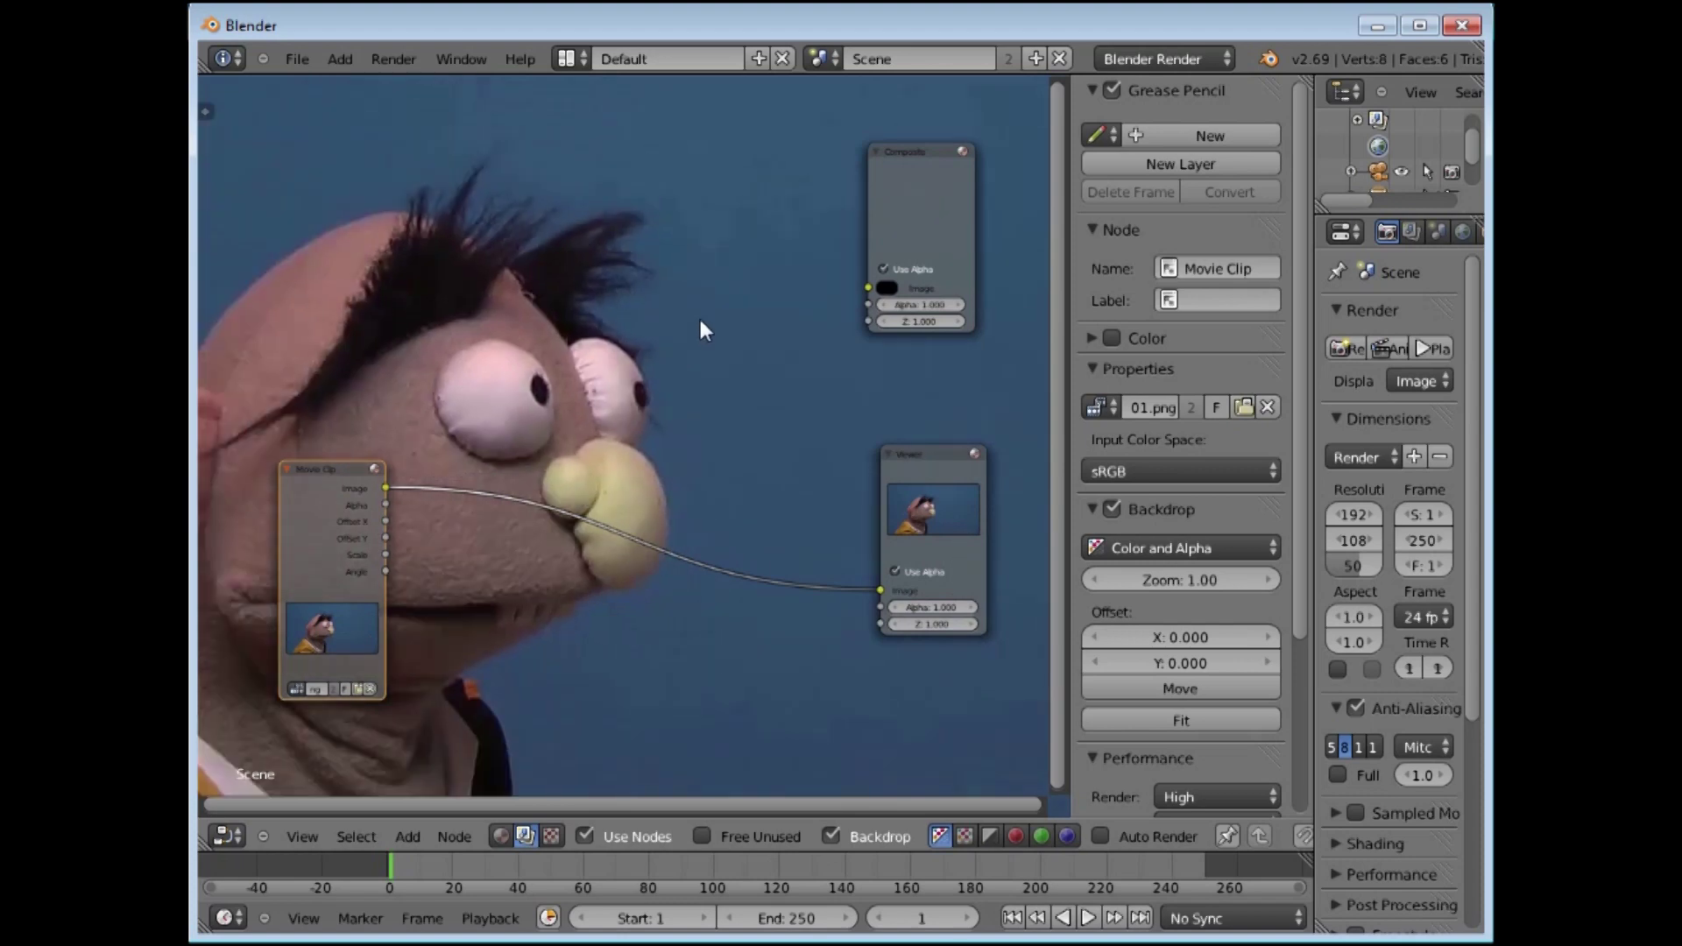
key(v)
key(v)
key(v)
key(v)
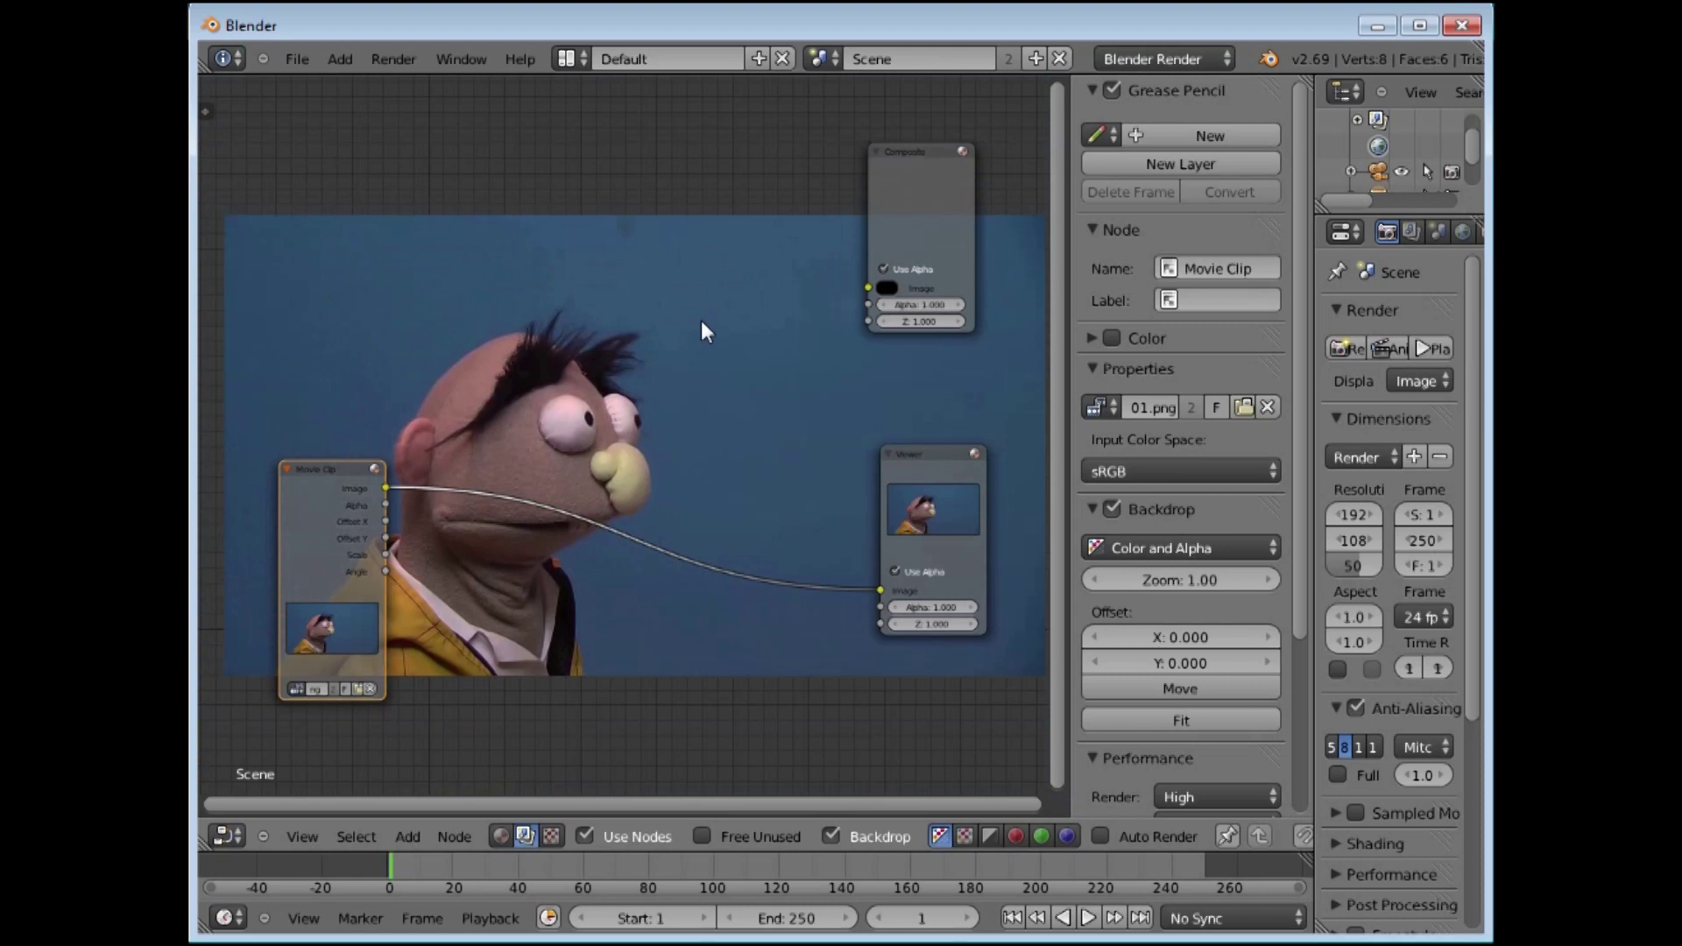
key(alt+v)
key(alt+v)
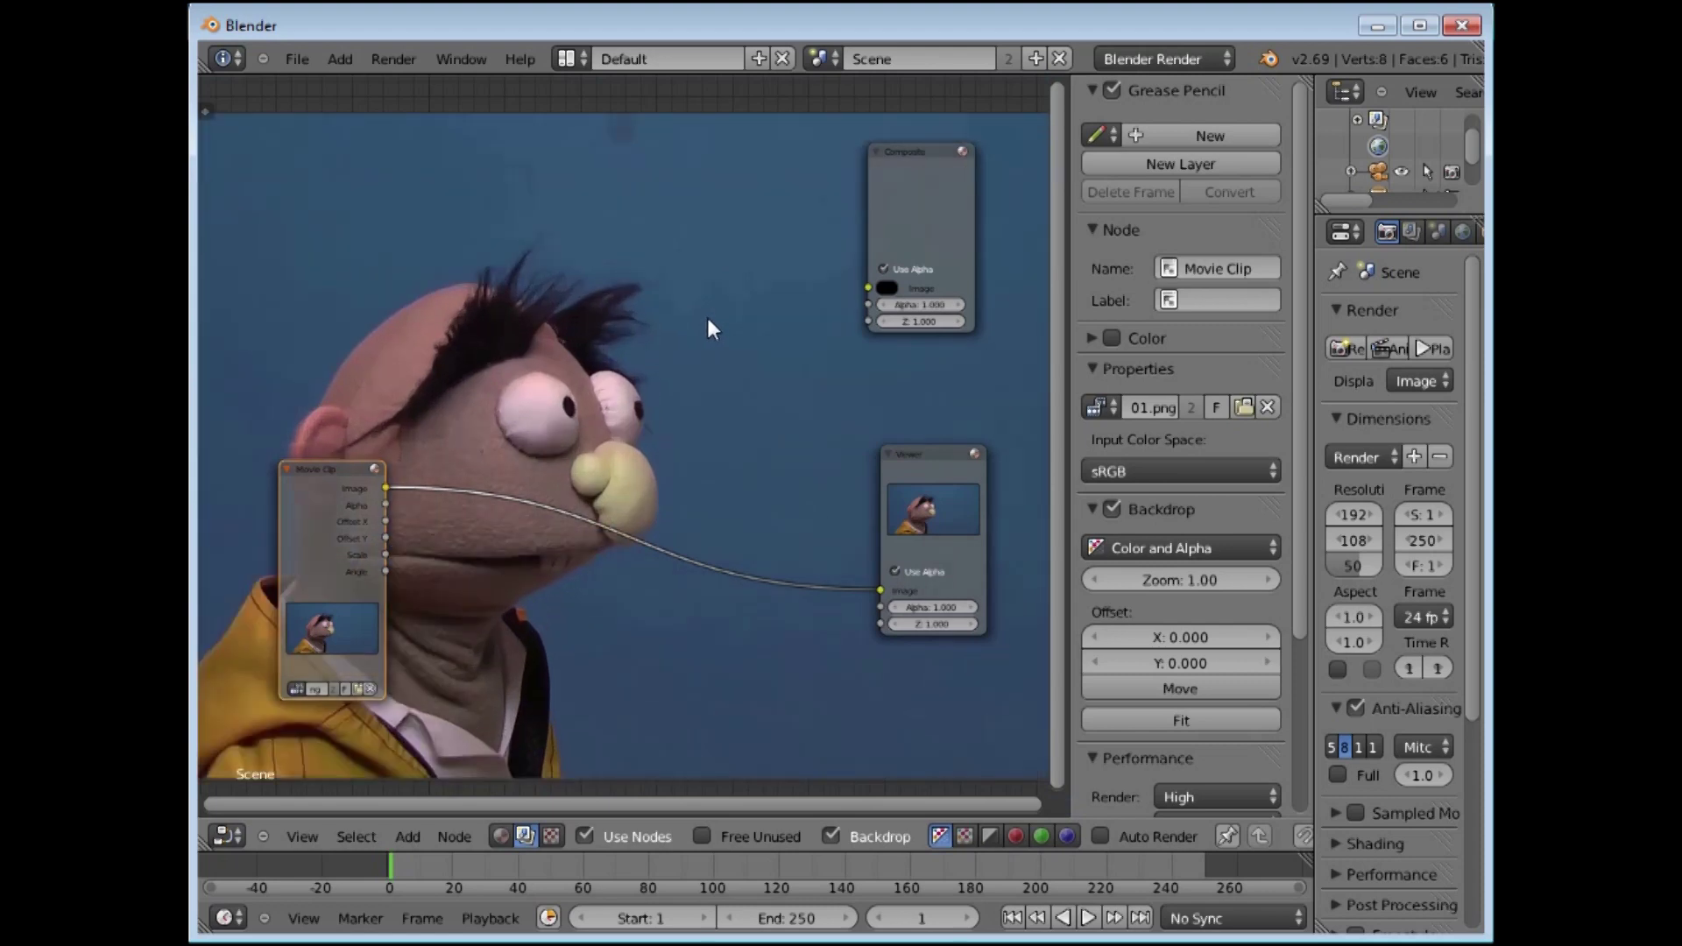
key(v)
key(v)
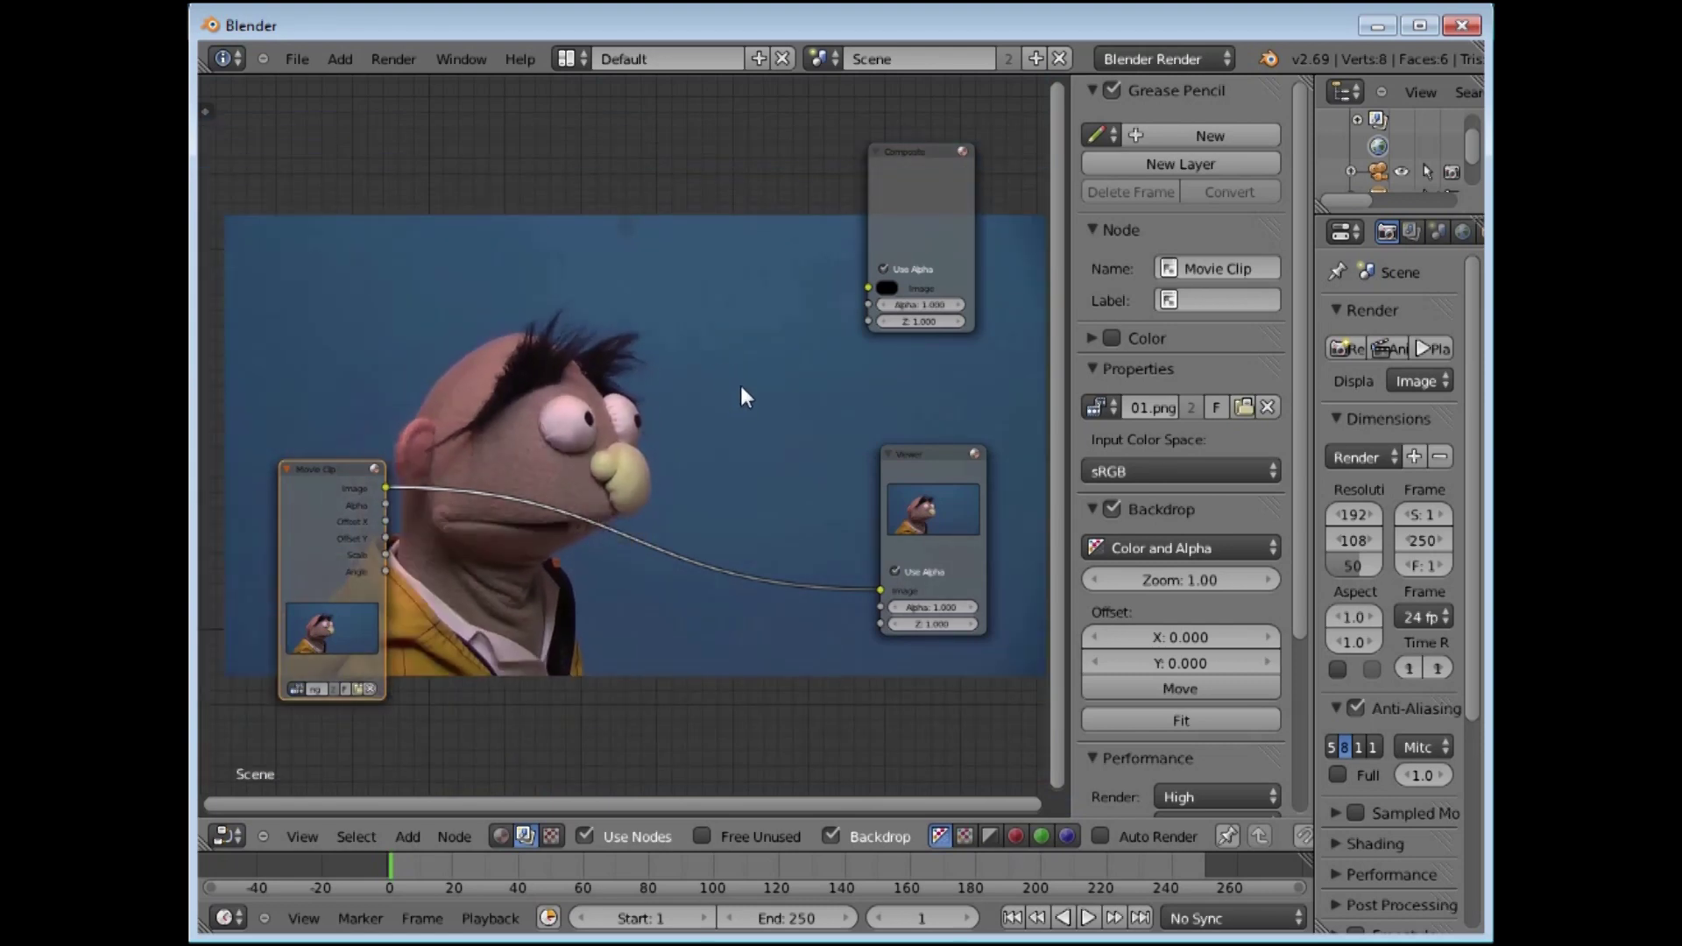
key(v)
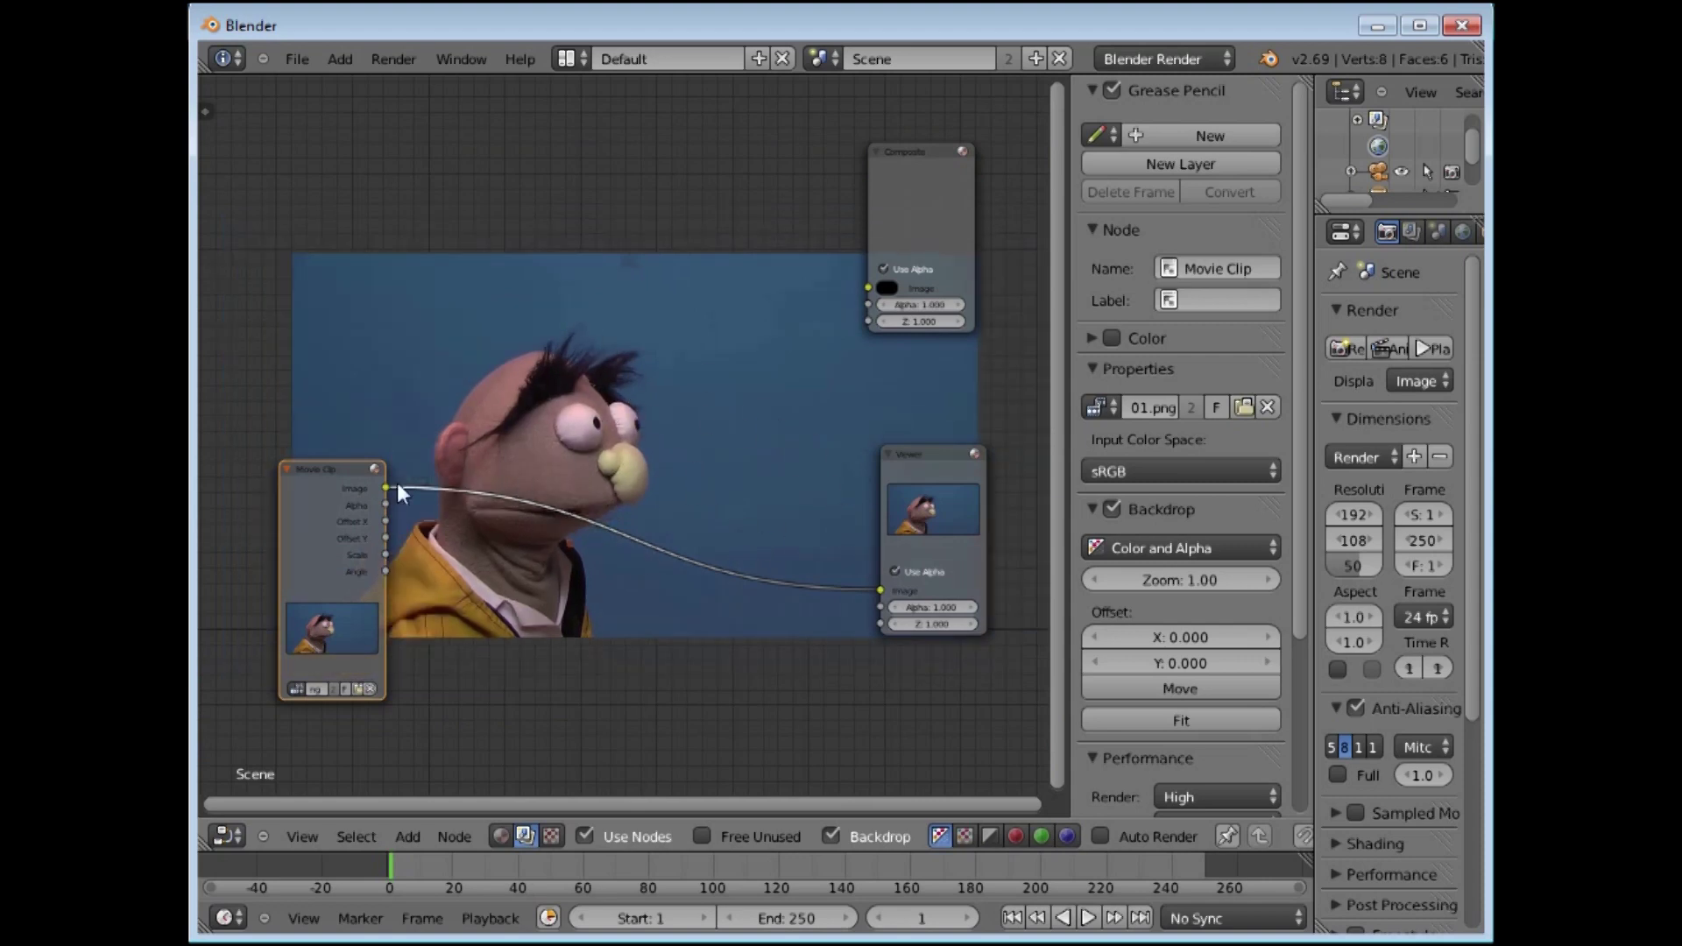
Step: Rearrange the Movie Clip and Viewer nodes at opposite sides of the backdrop image, leaving space between them
drag(335, 473, 254, 534)
drag(932, 454, 981, 569)
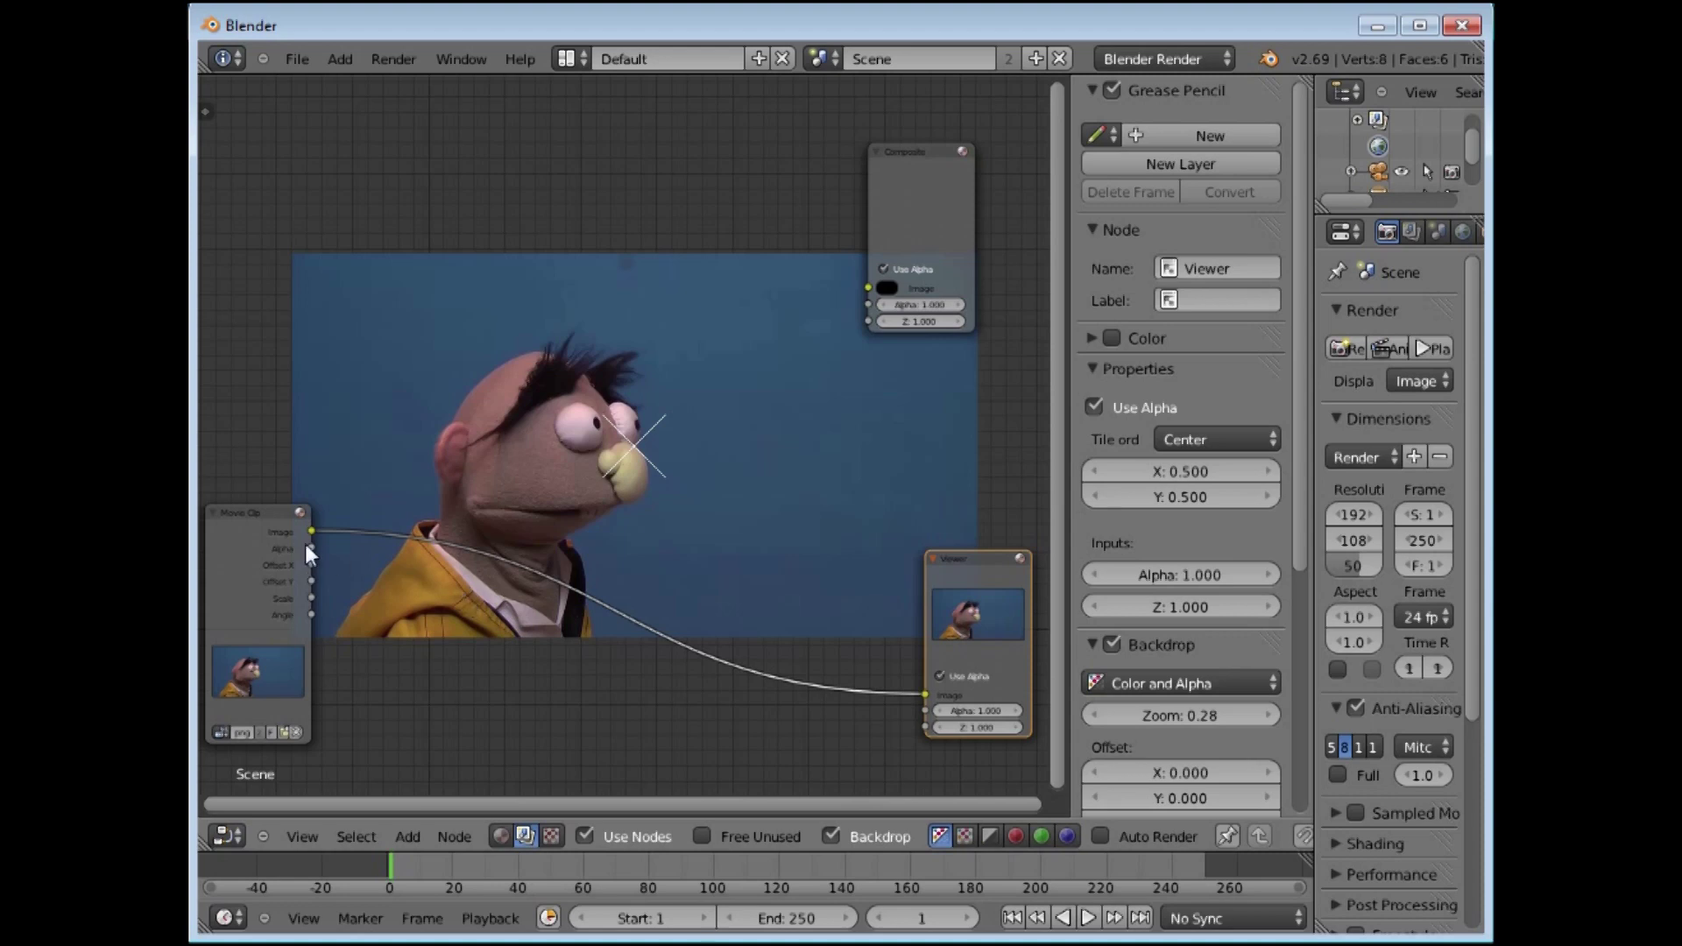
drag(256, 510, 375, 478)
drag(985, 562, 982, 469)
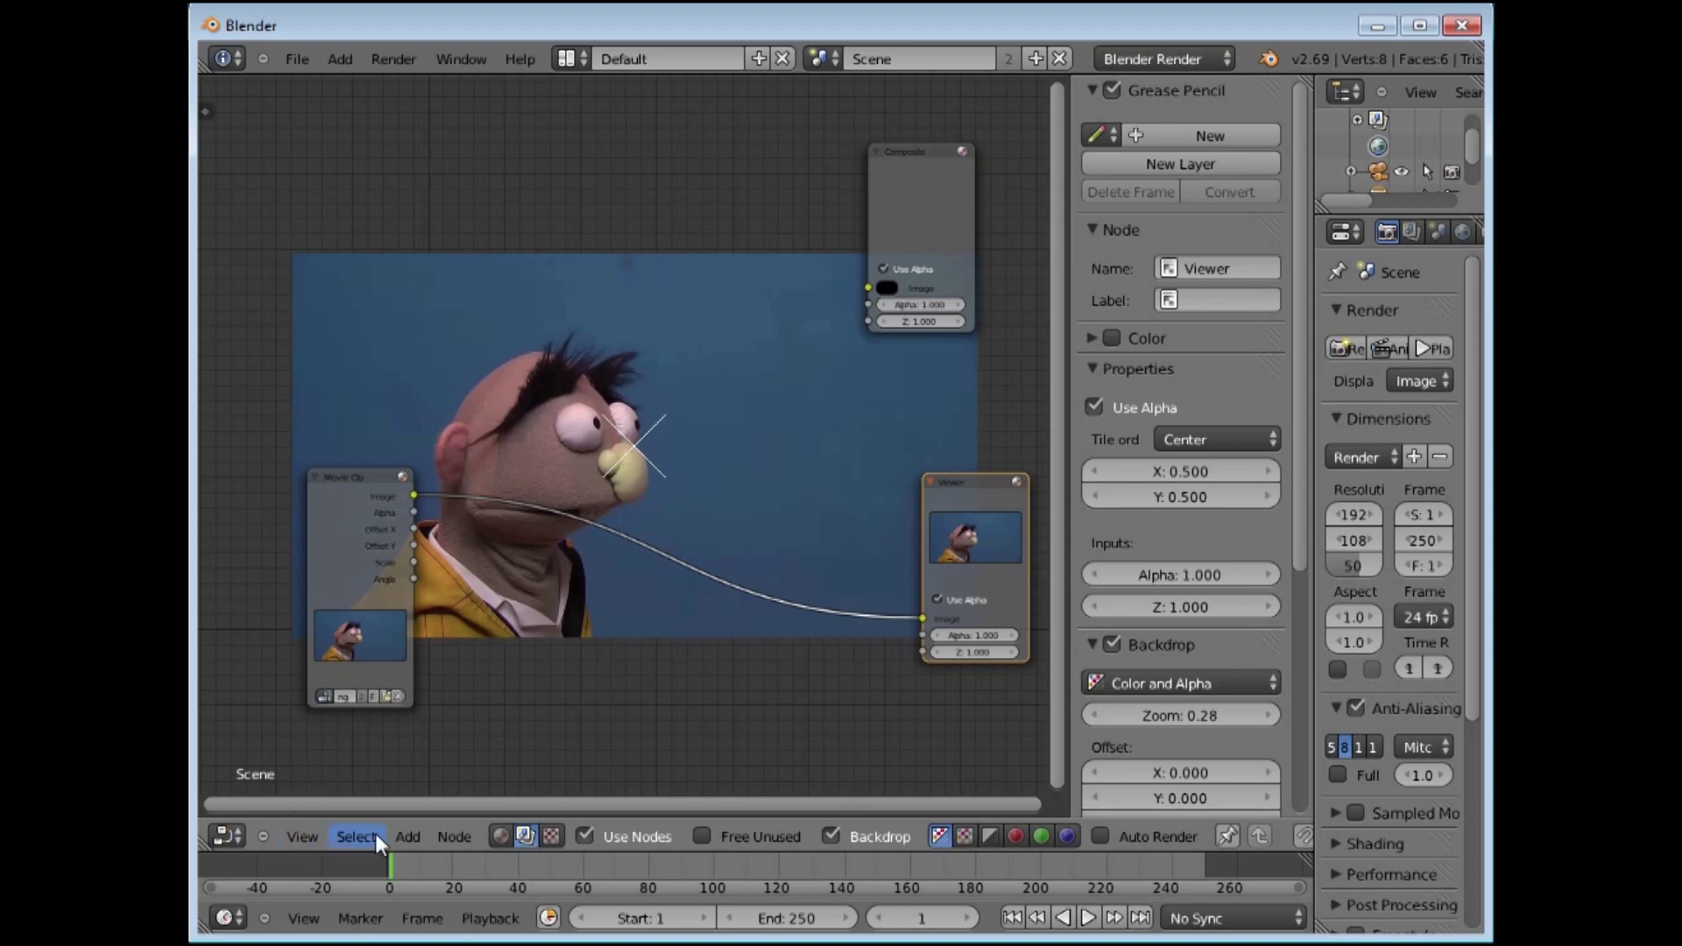
Step: Add a Keying matte node and drop it onto the link between the Movie Clip and Viewer nodes
click(410, 837)
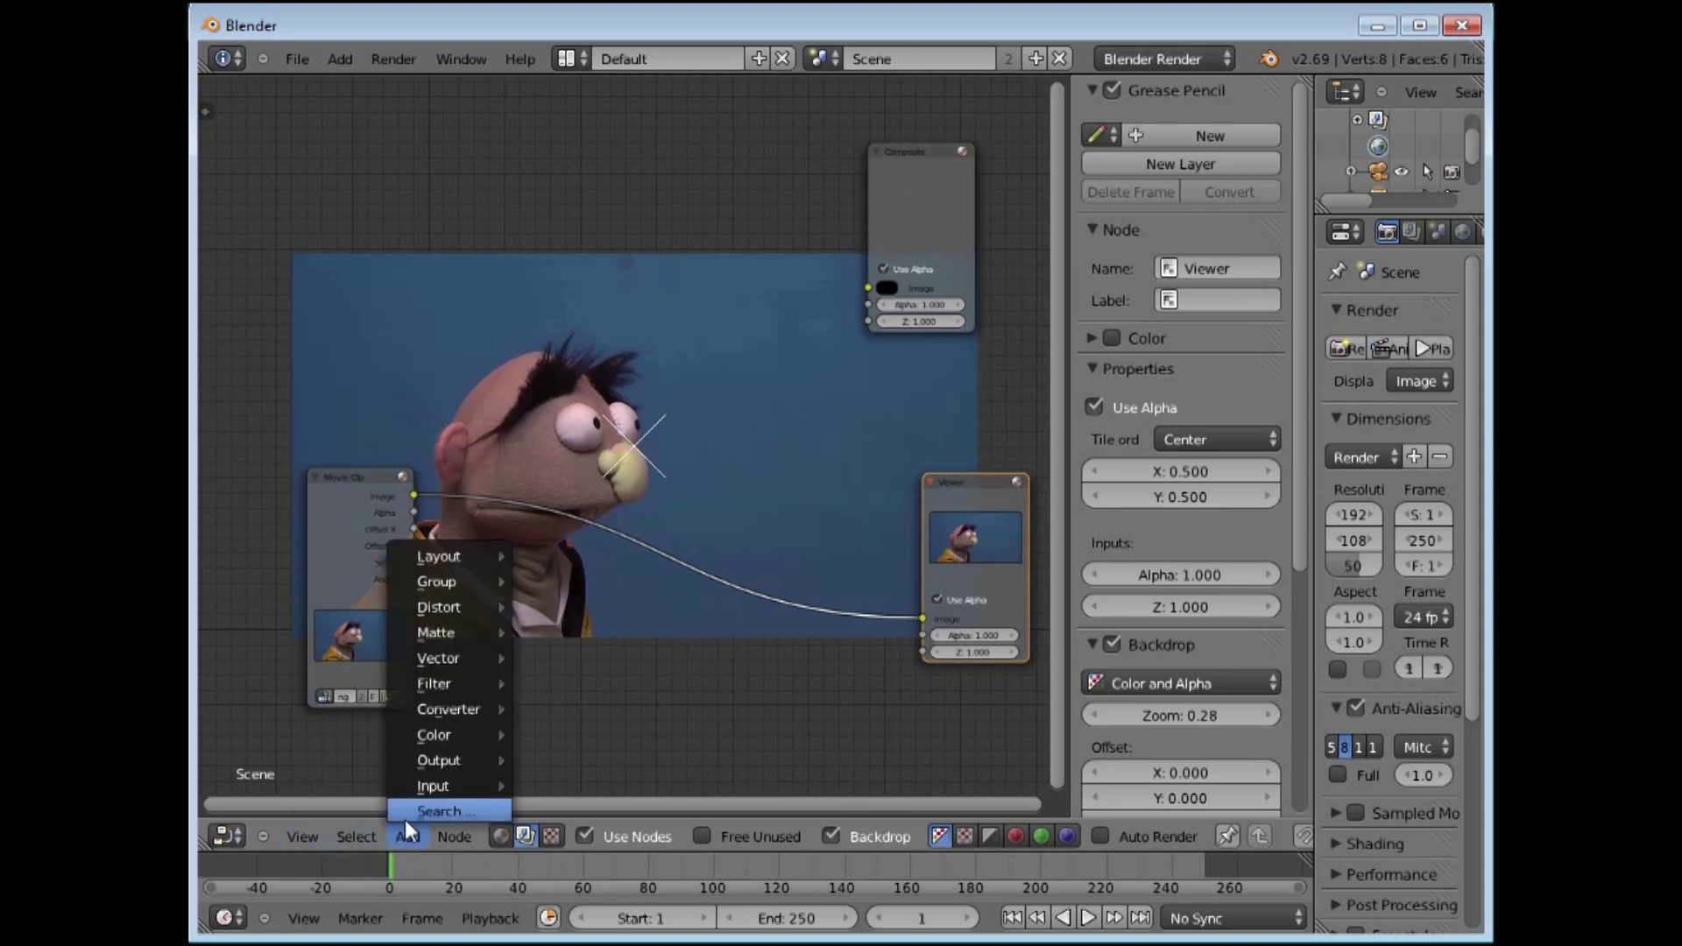
mouse_move(439, 632)
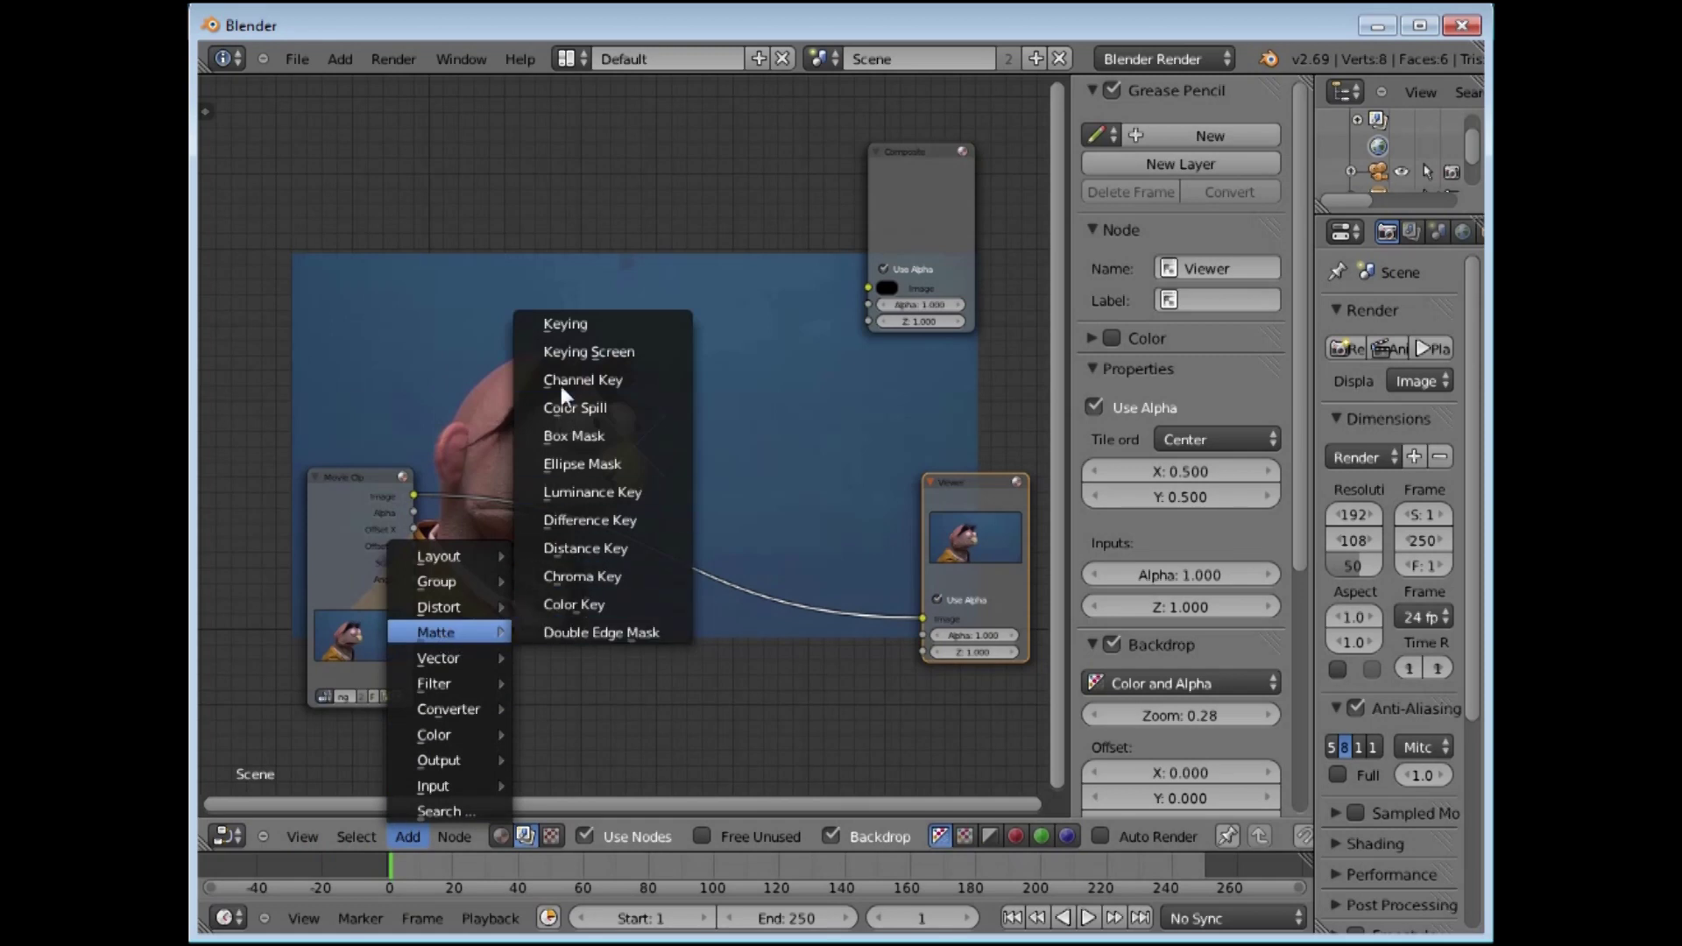
click(564, 324)
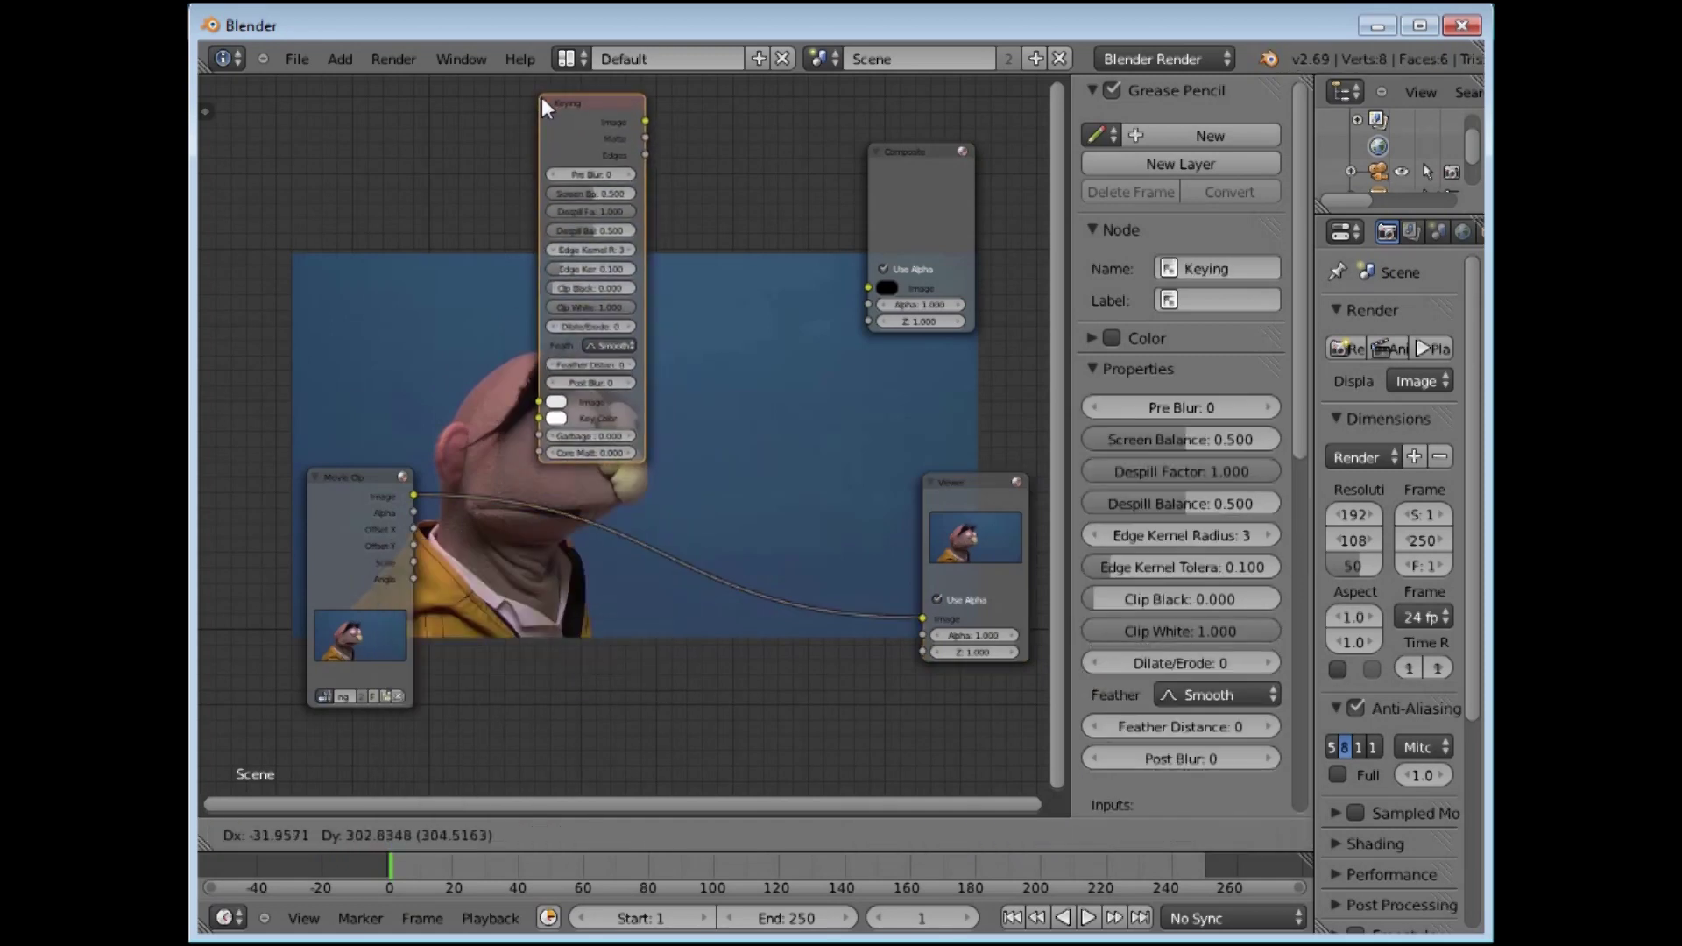
click(616, 124)
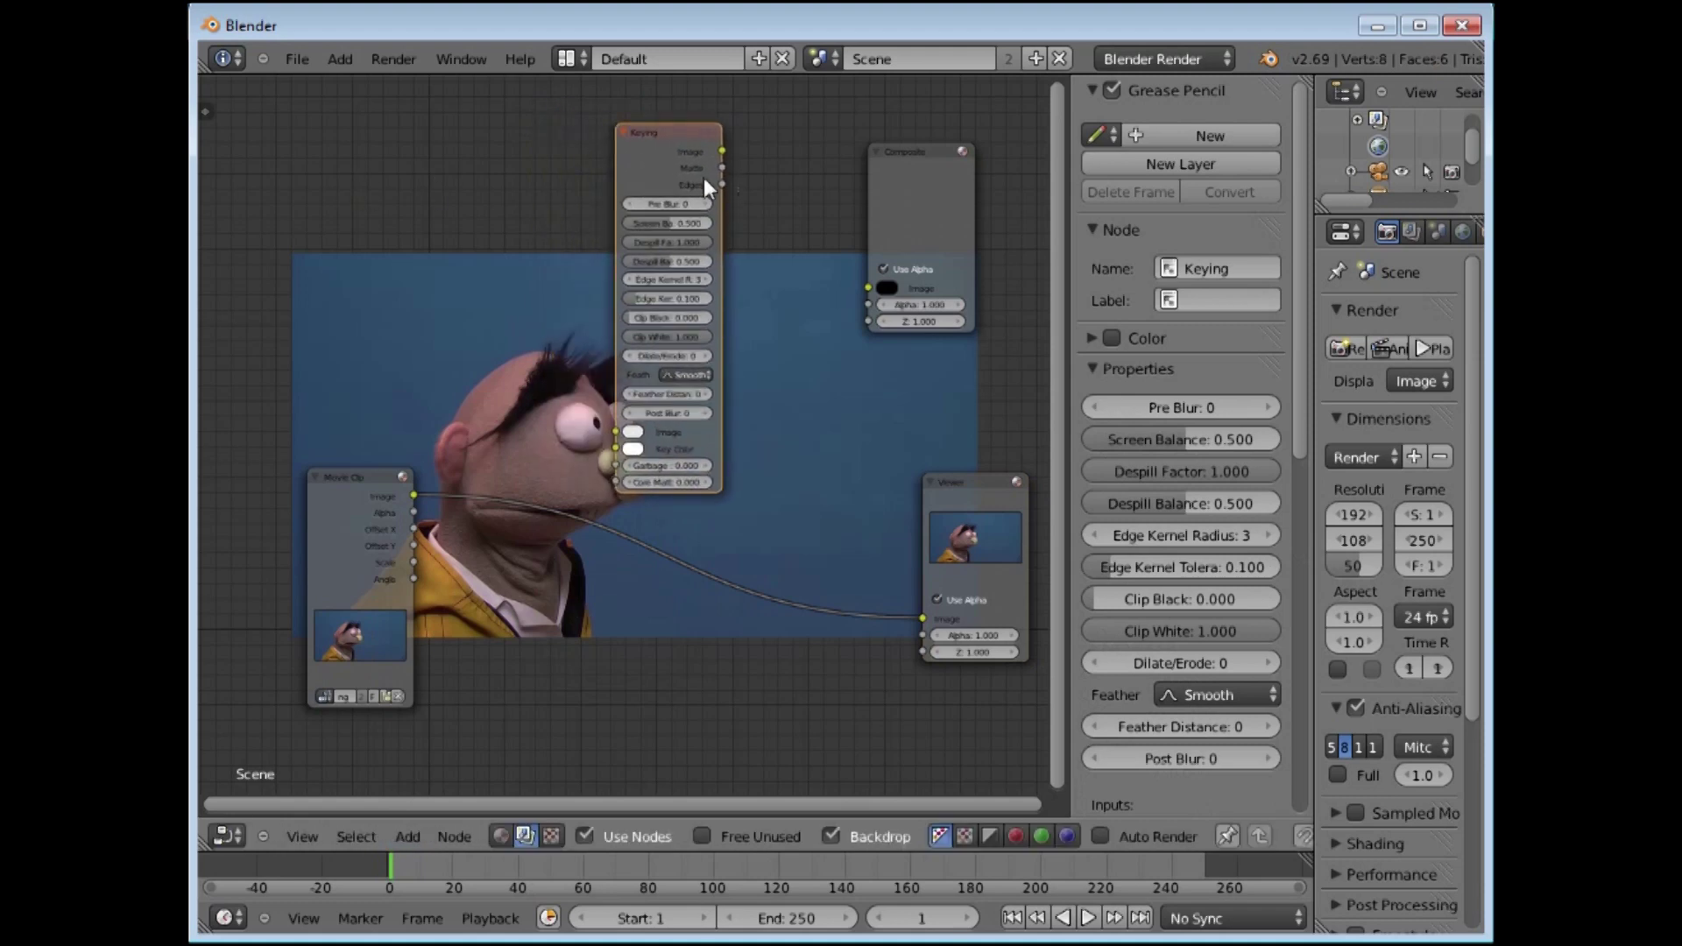
drag(676, 133, 609, 332)
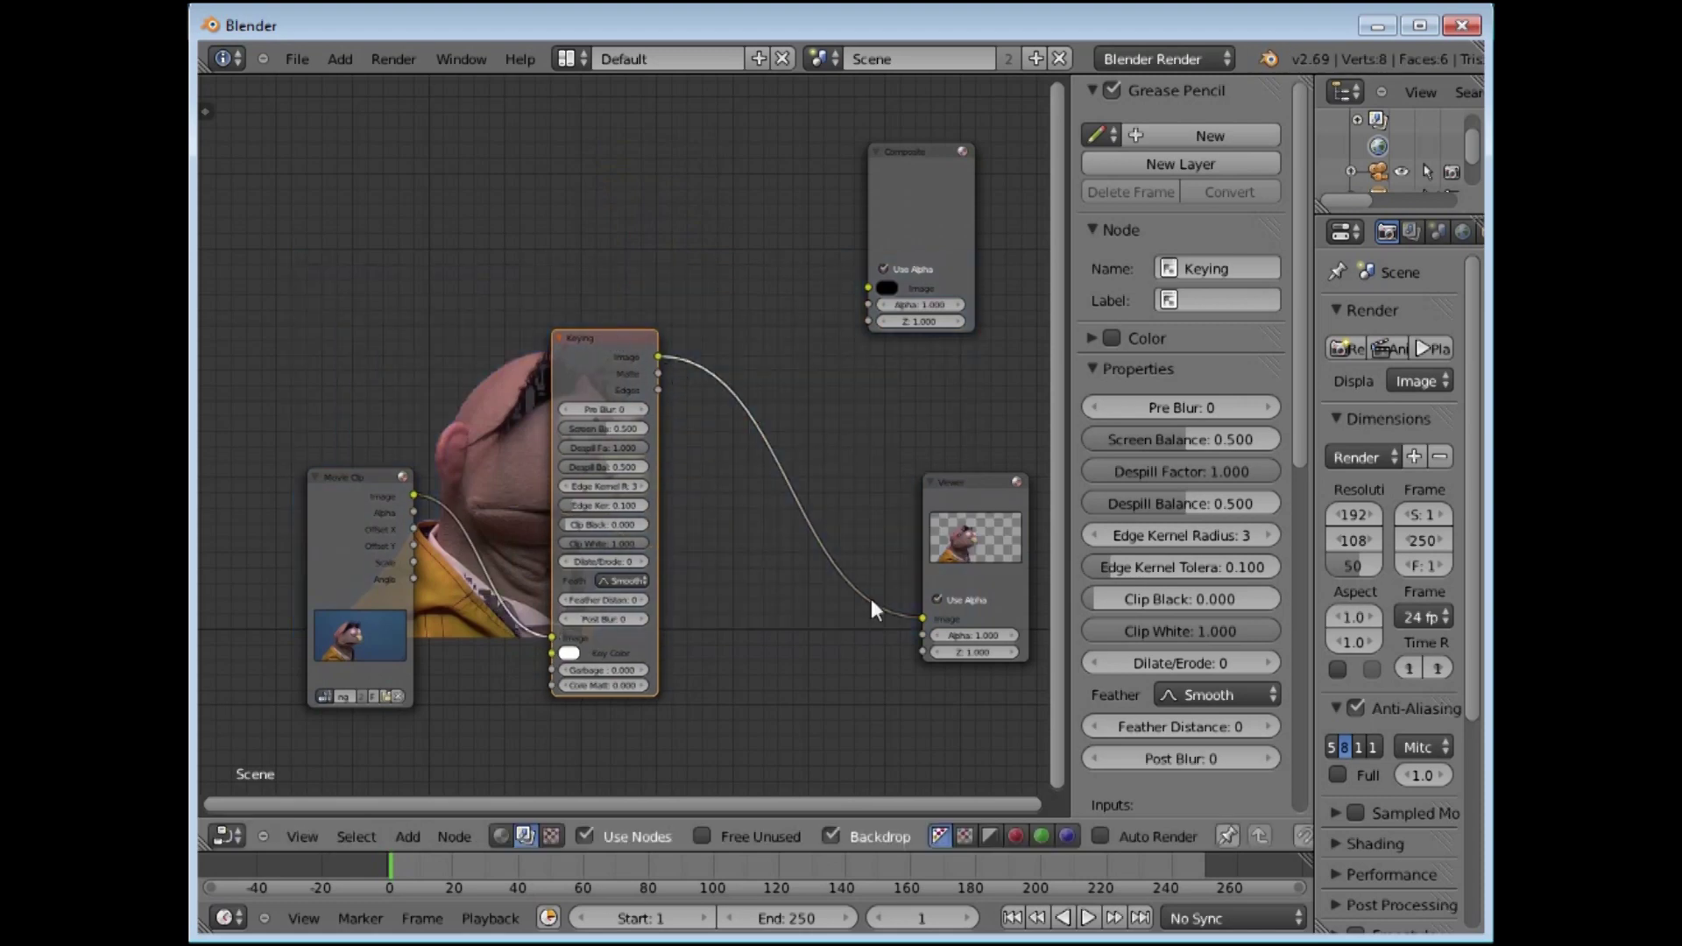
Step: Relink the Keying node's Image output to the Viewer, and spread the Keying and Movie Clip nodes apart to uncover the puppet
drag(922, 618, 552, 643)
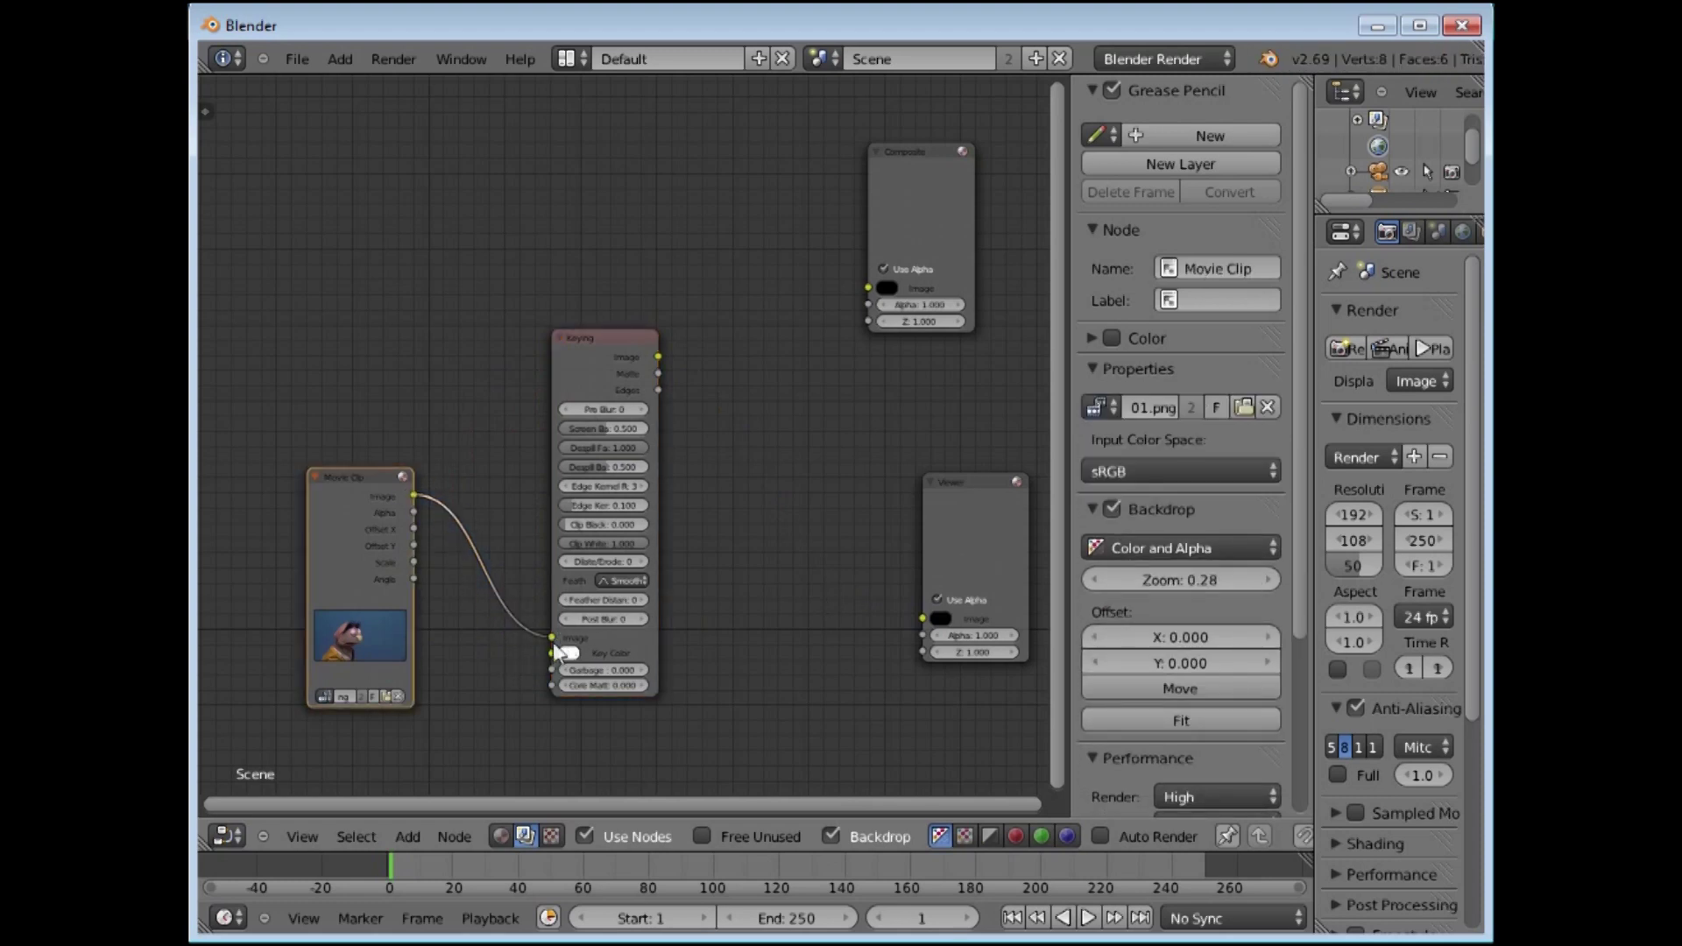
drag(659, 357, 922, 621)
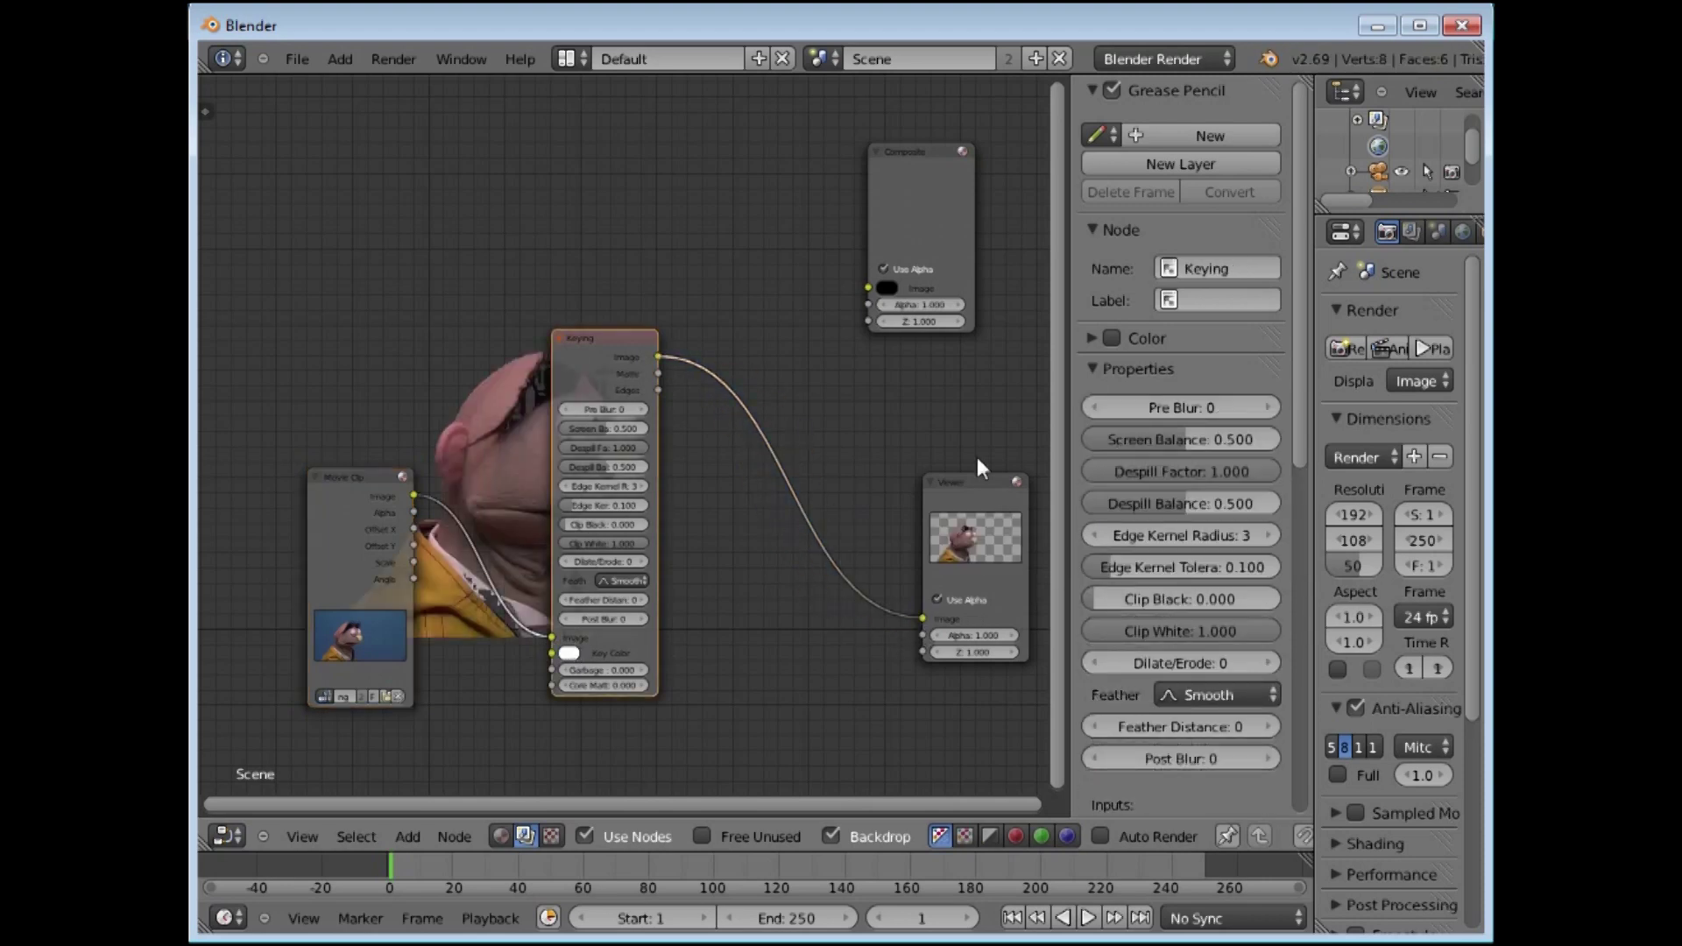
drag(614, 337, 797, 339)
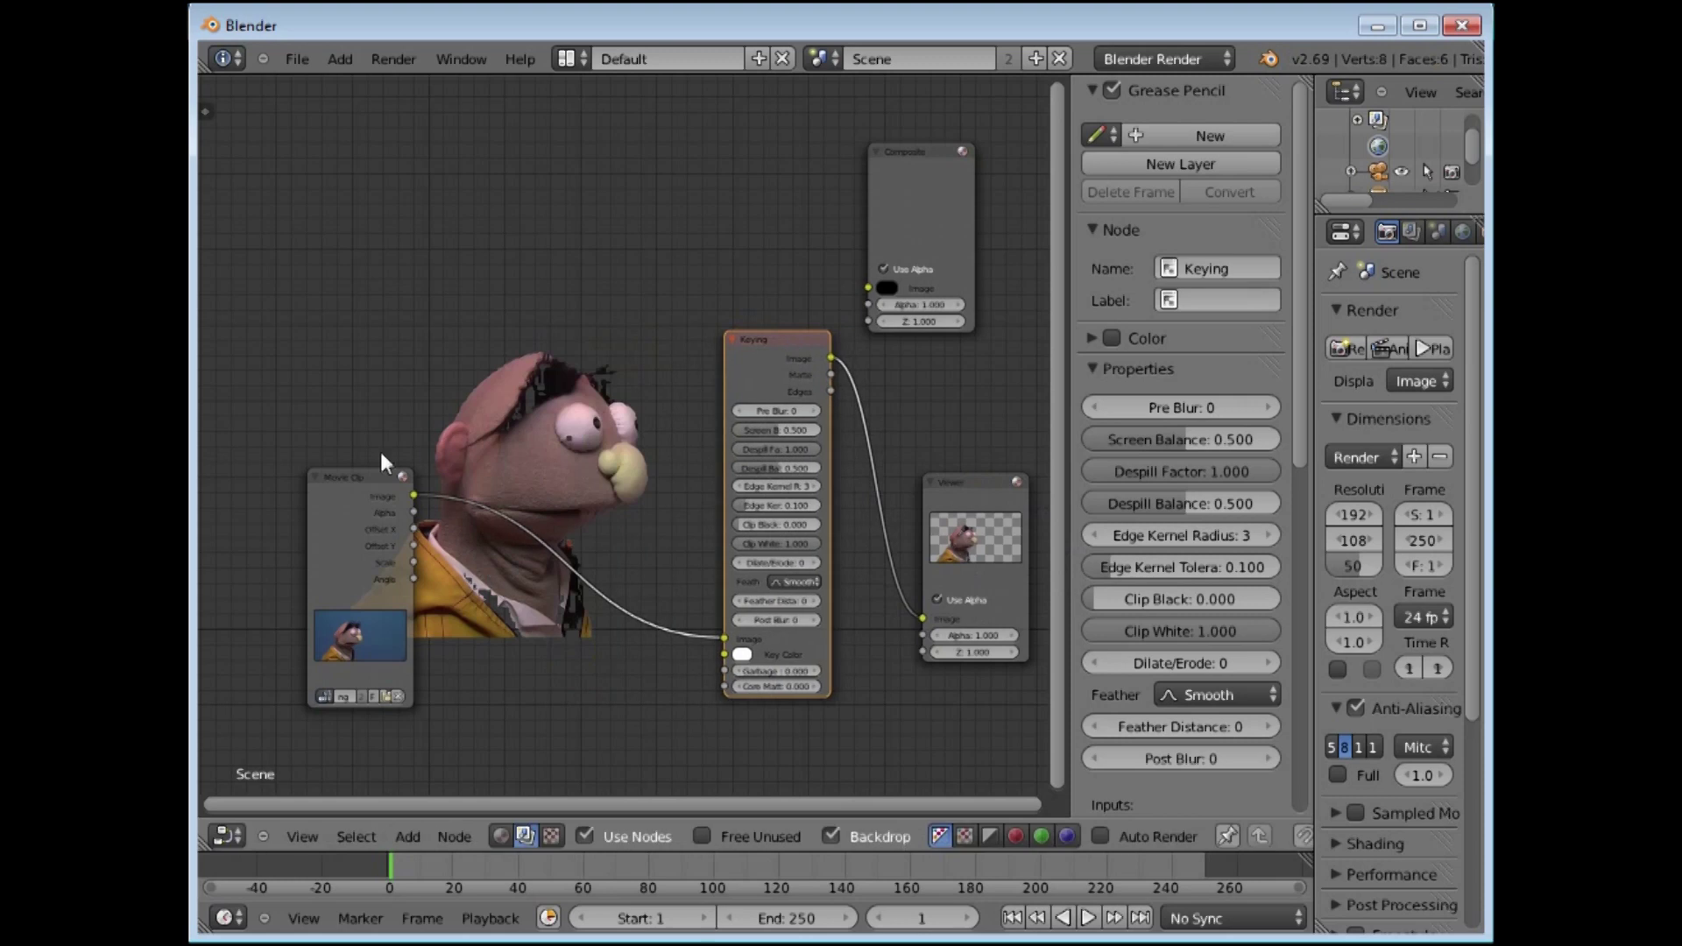
drag(361, 479, 293, 459)
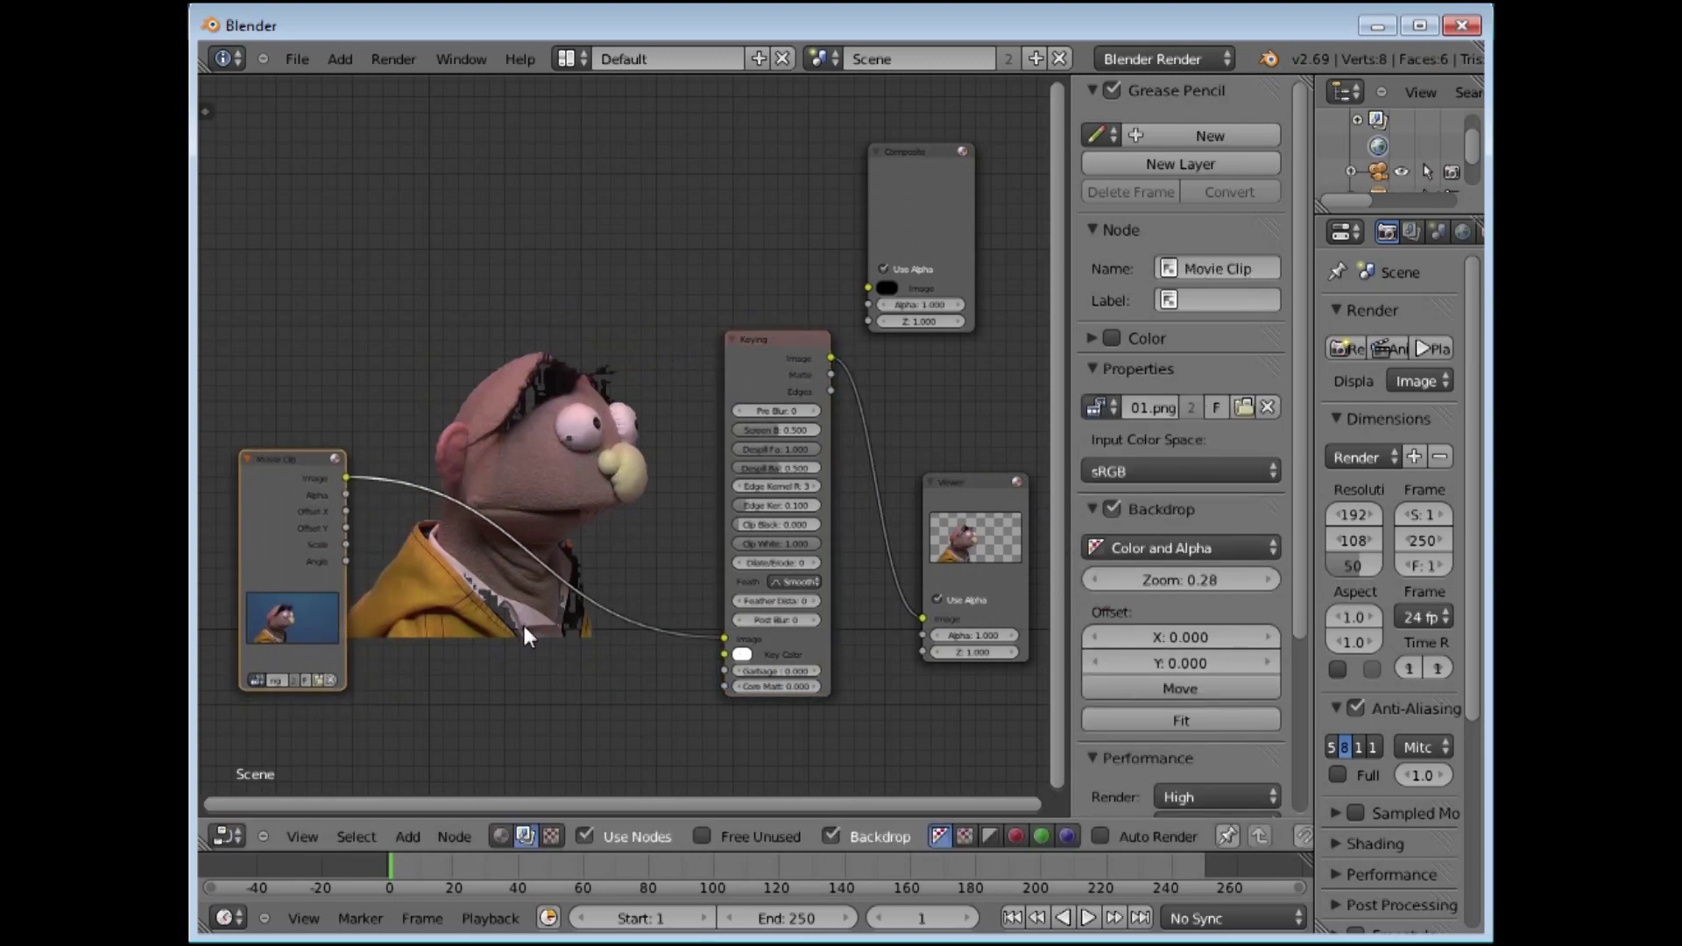
Step: Sample the Keying node's key color from the blue background in the Movie Clip node's thumbnail
click(743, 656)
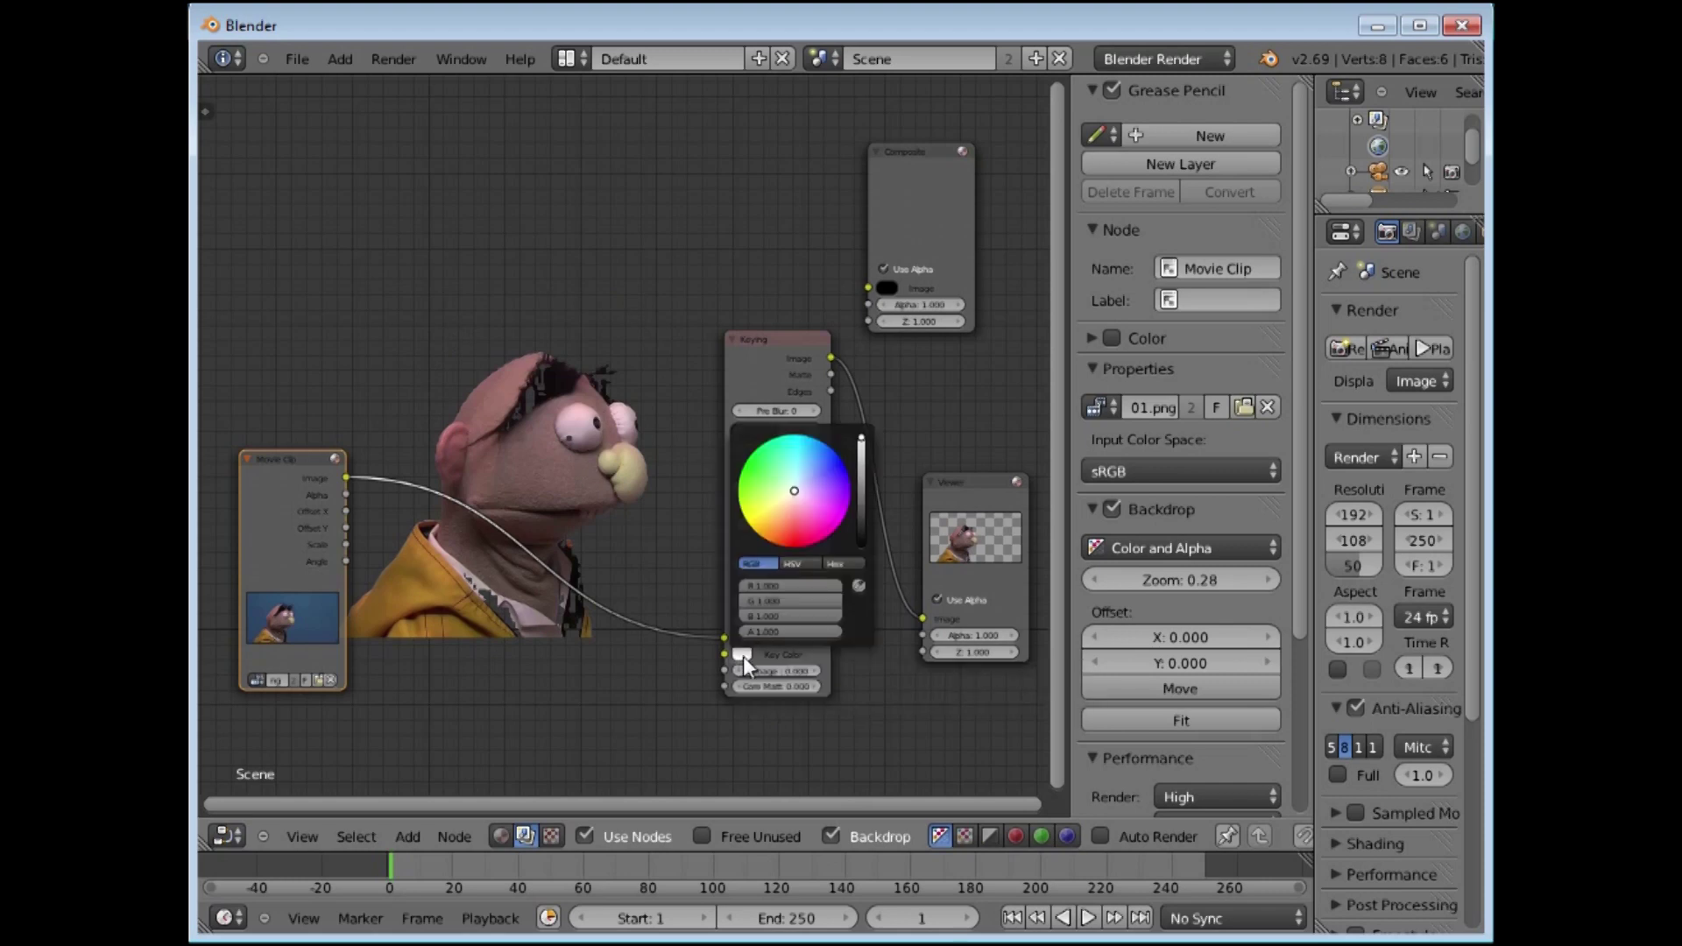
click(860, 585)
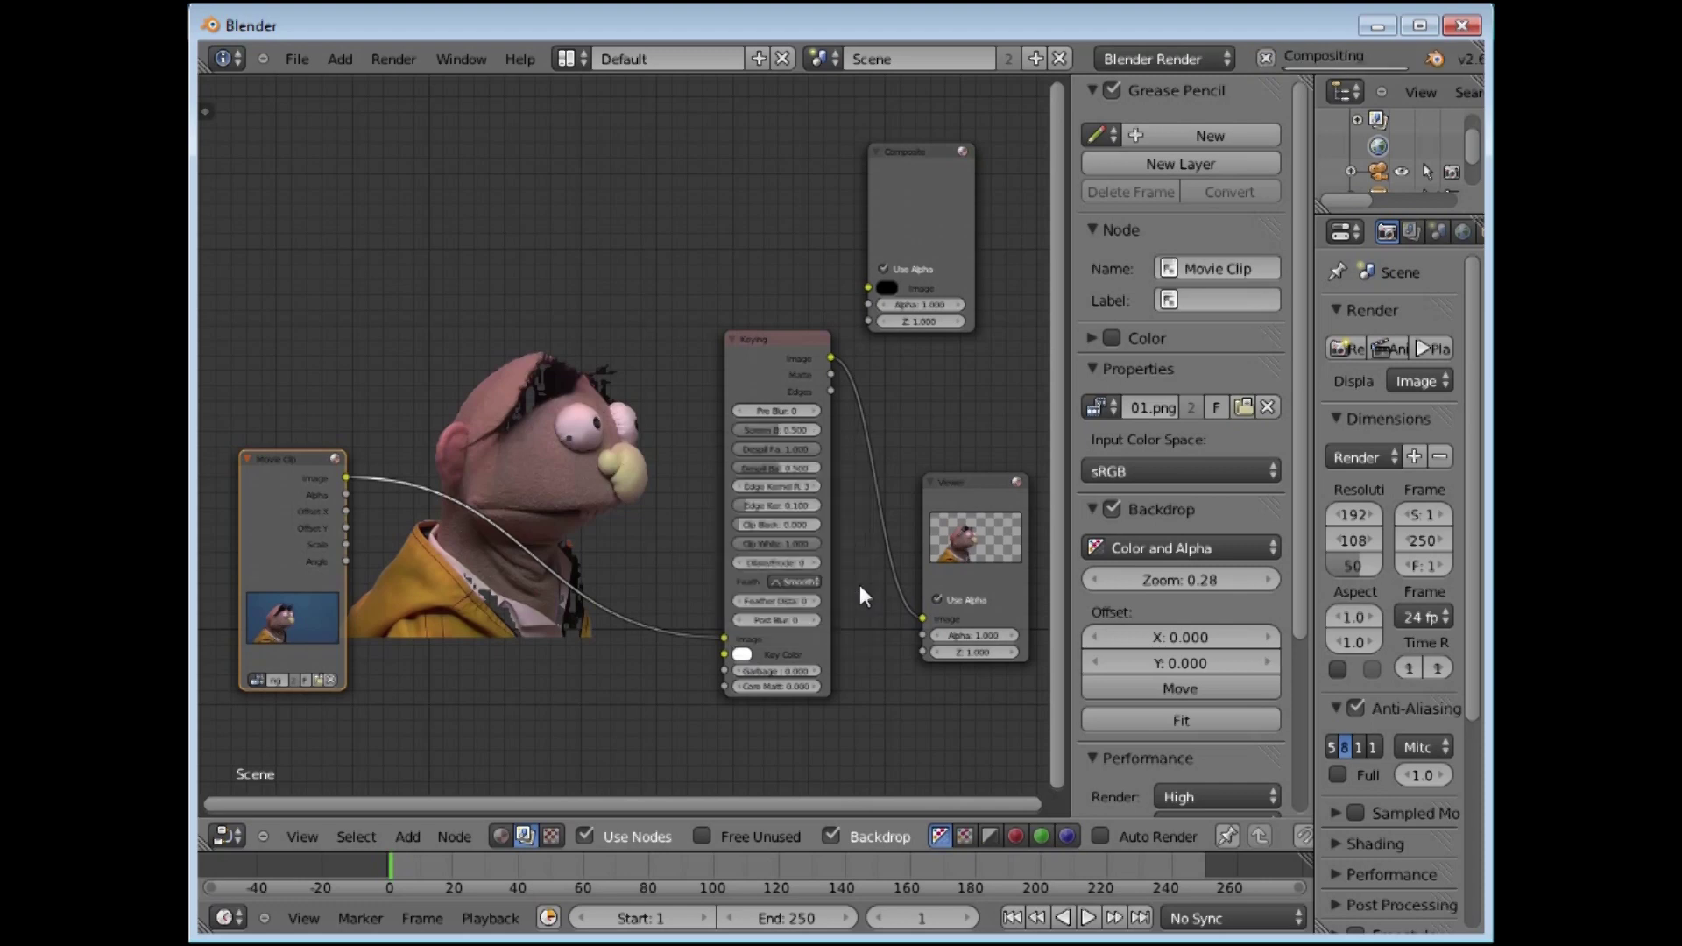
click(262, 601)
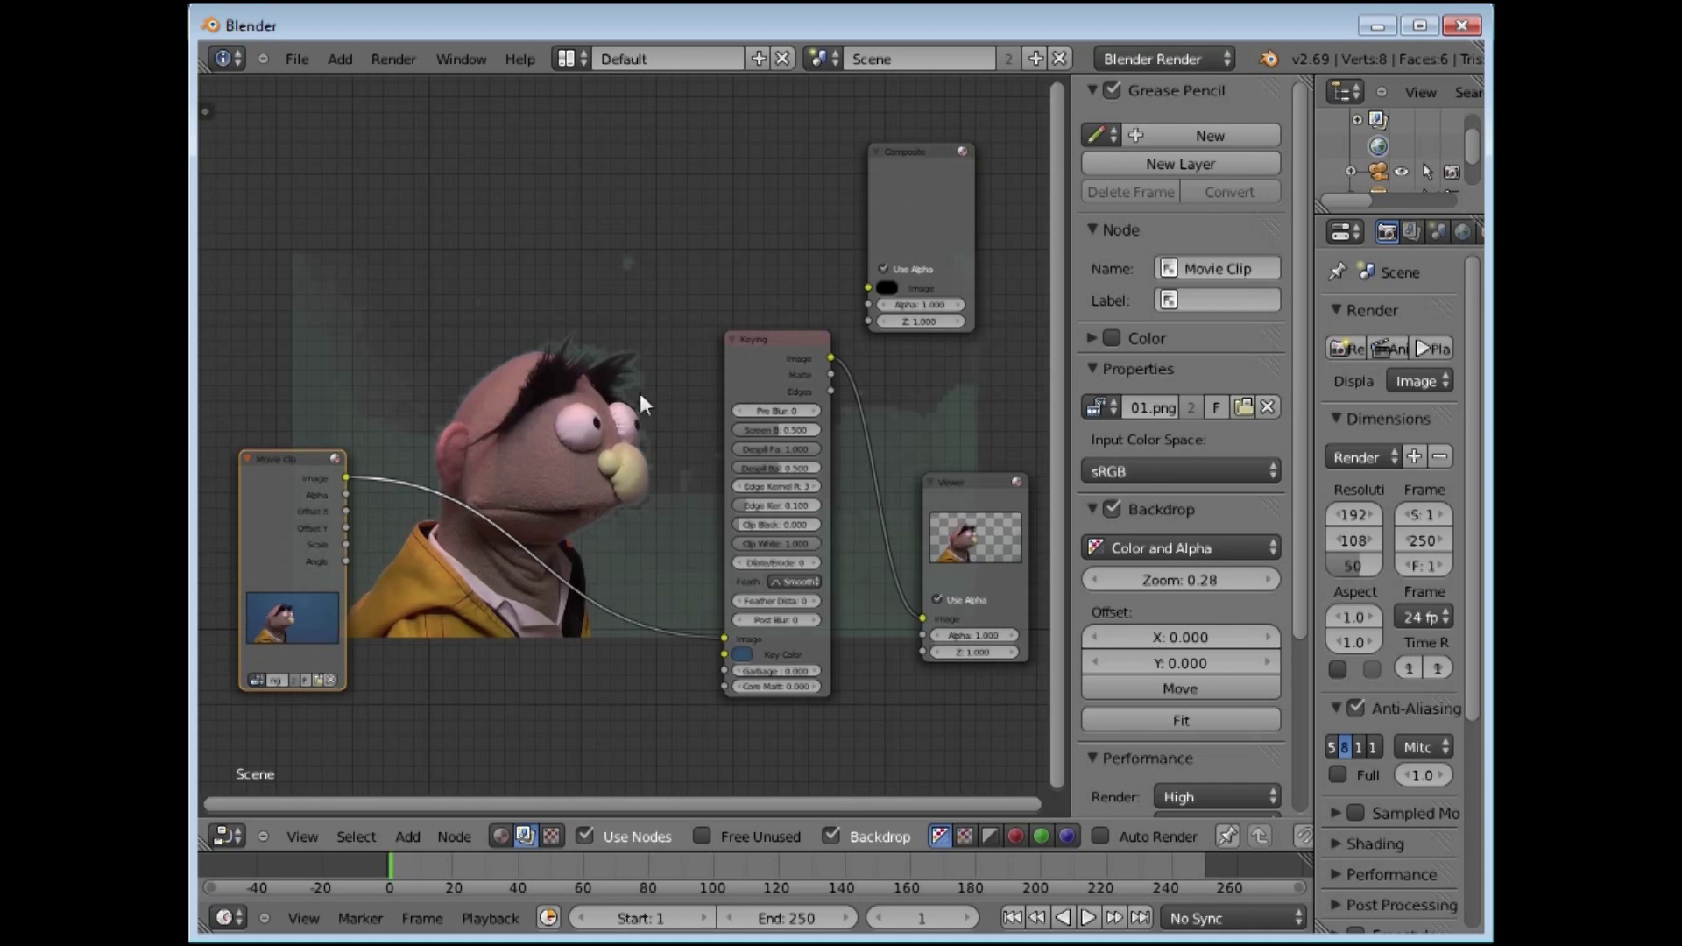
Step: Feed the original clip to the Viewer to resample the key color from the blue near the puppet's face, and reconnect Keying's Image output
drag(346, 479, 922, 619)
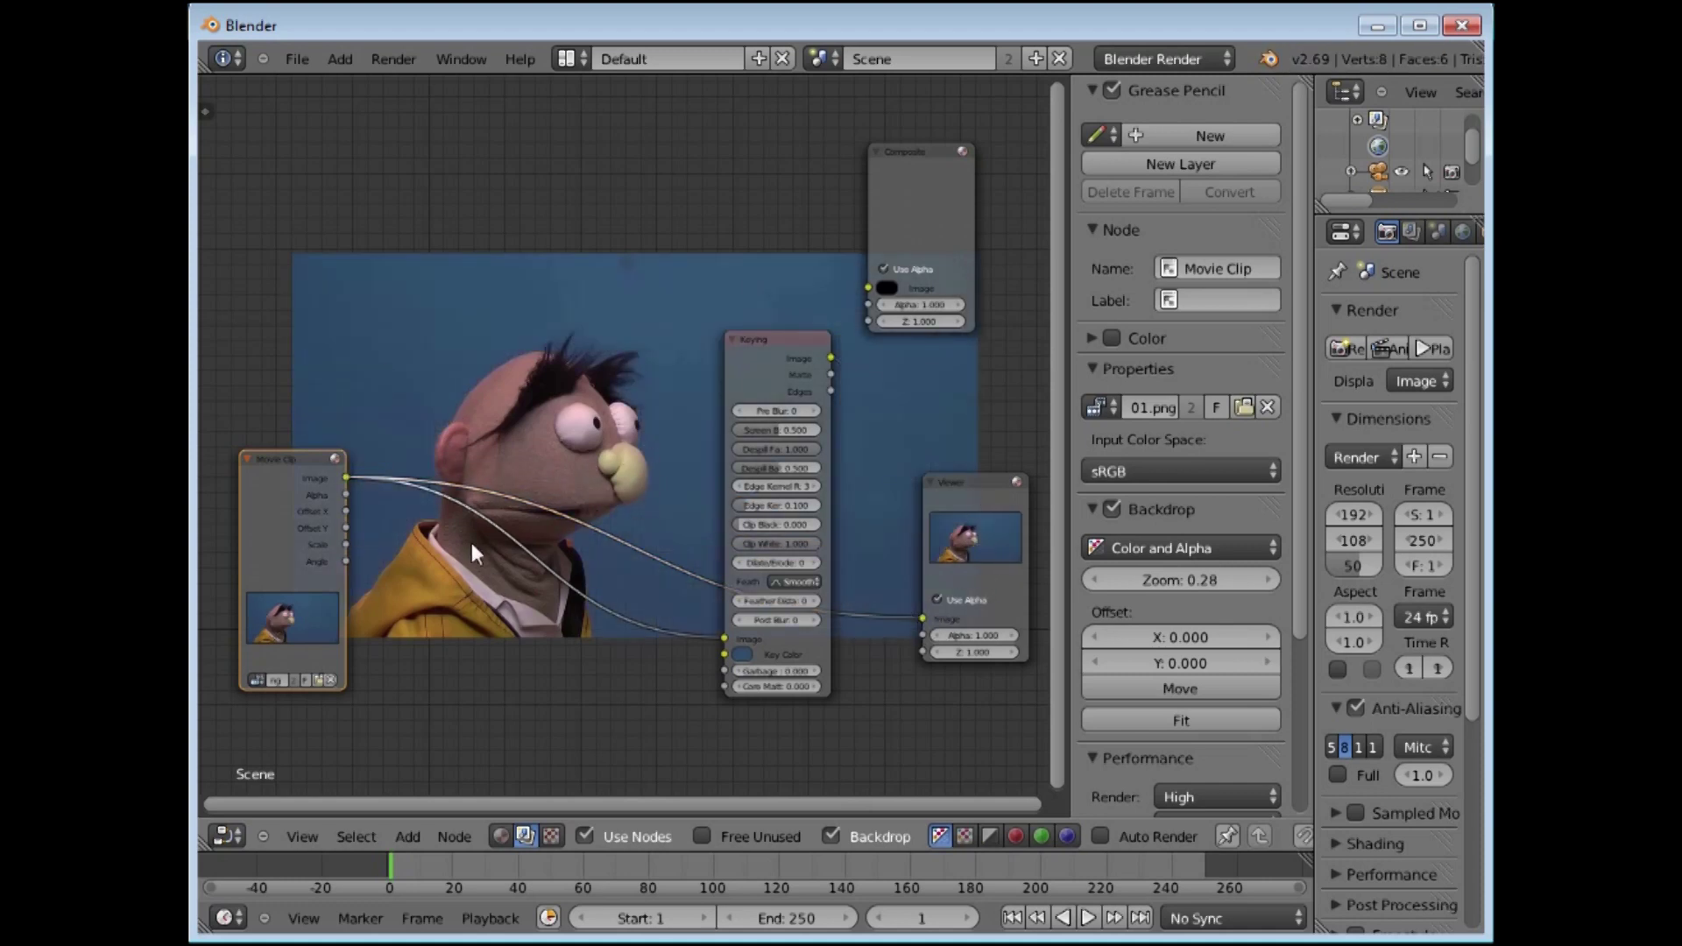
click(743, 655)
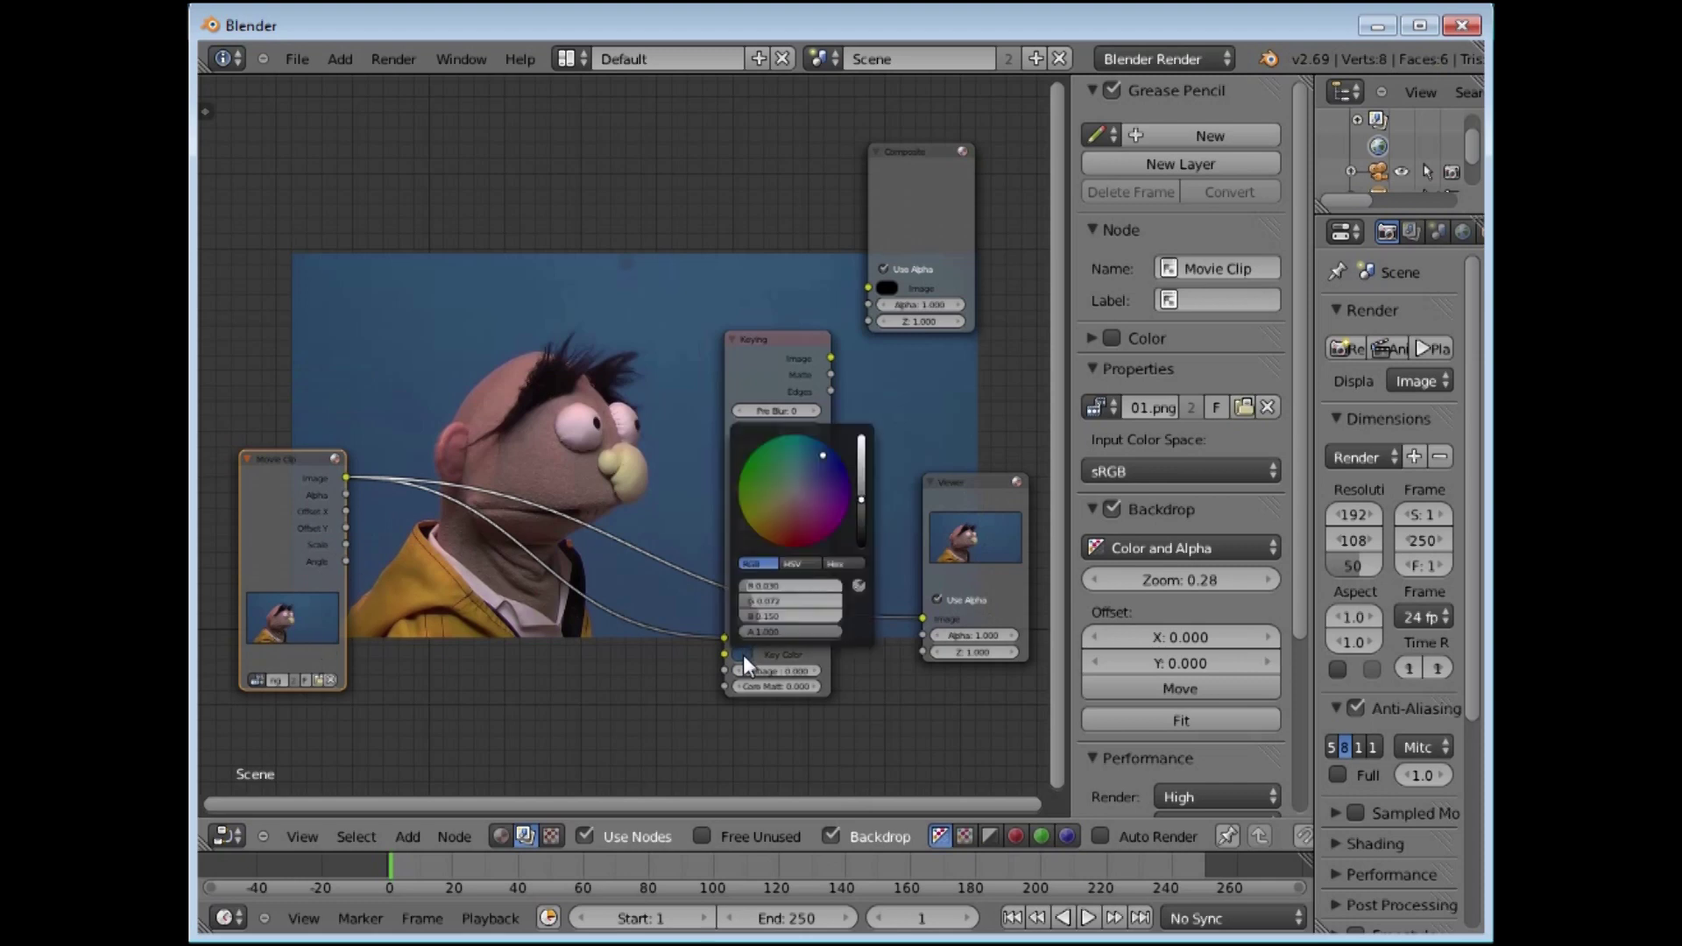
click(861, 585)
click(653, 435)
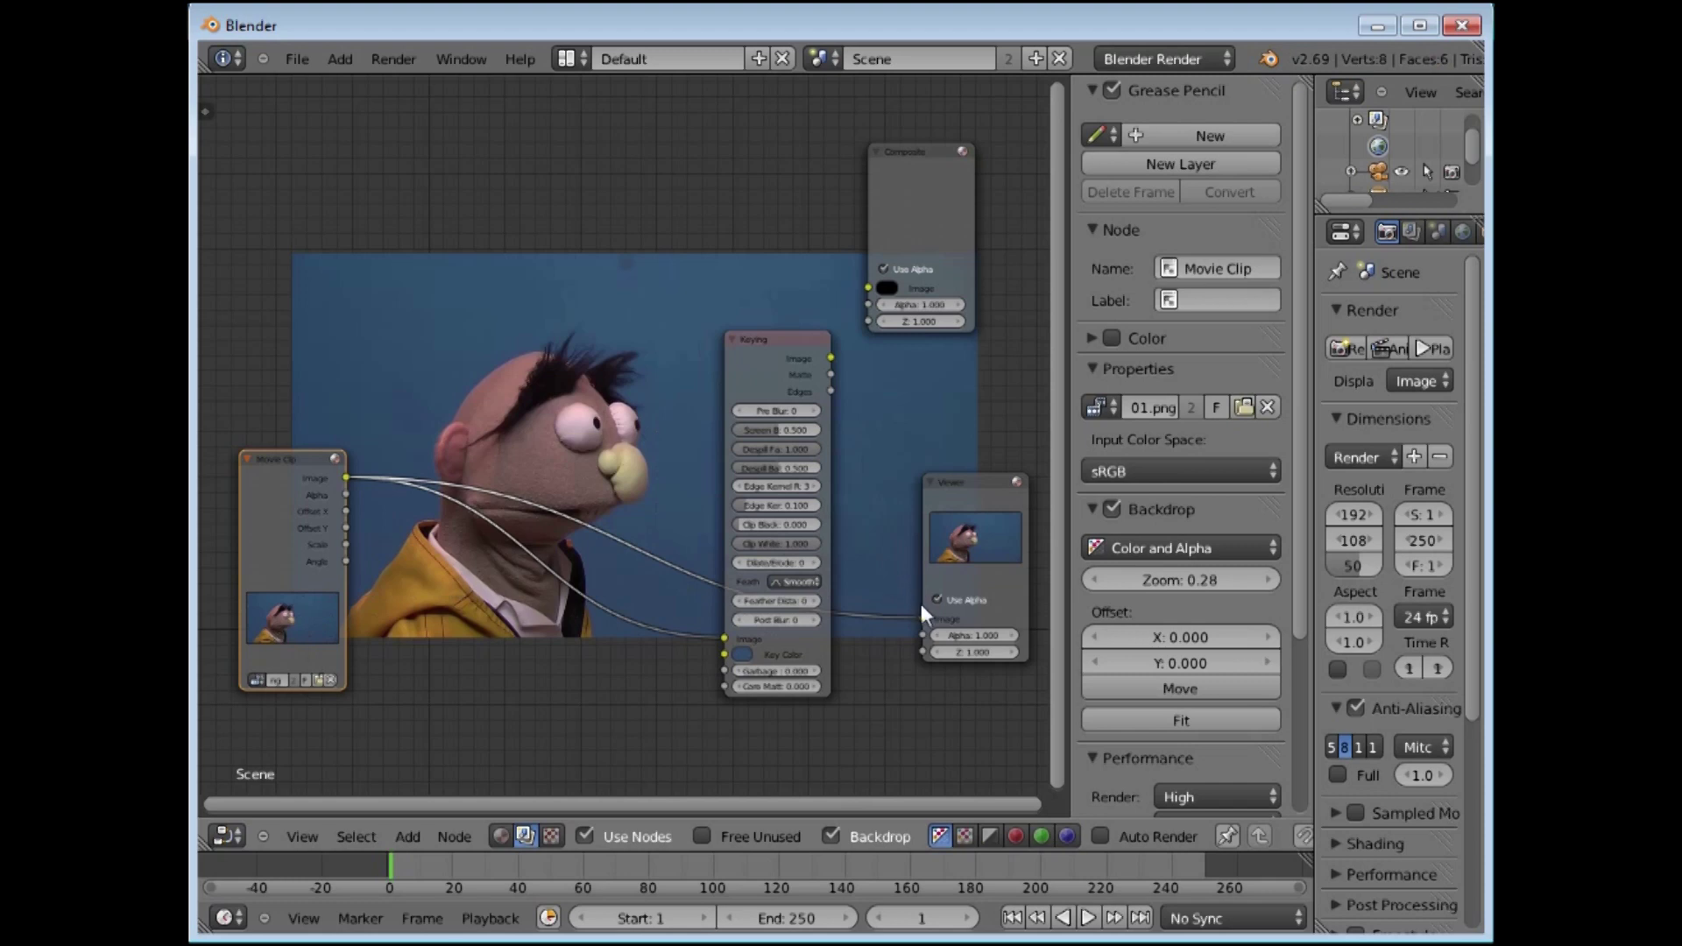
drag(831, 359, 922, 618)
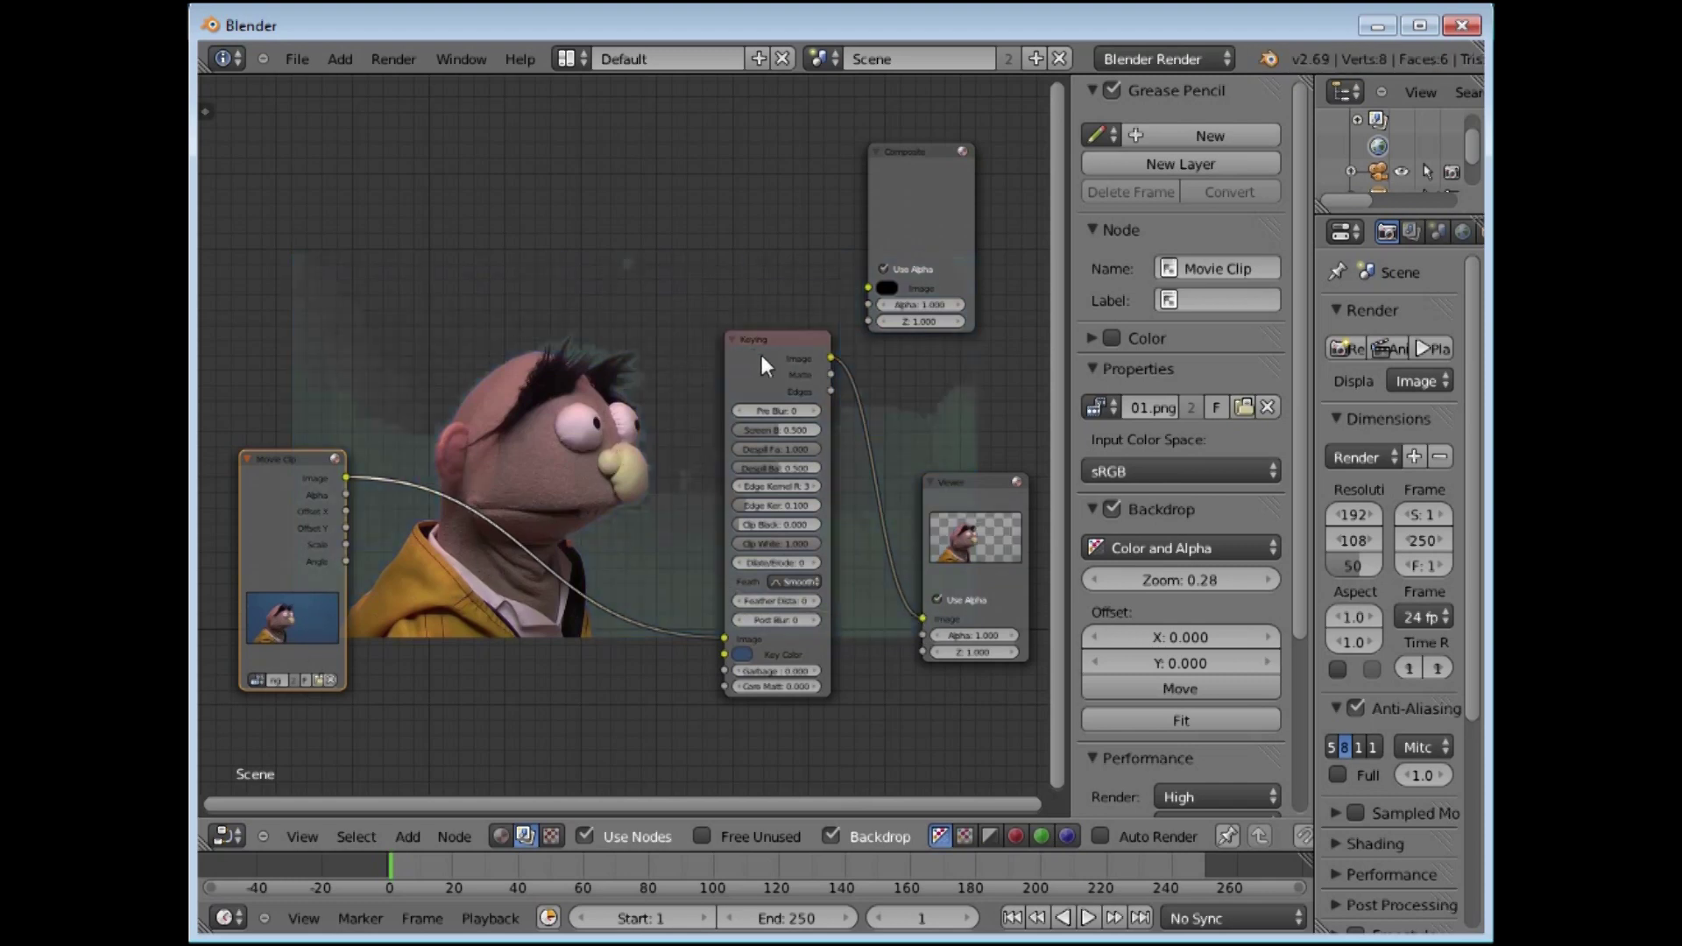
drag(788, 342, 807, 342)
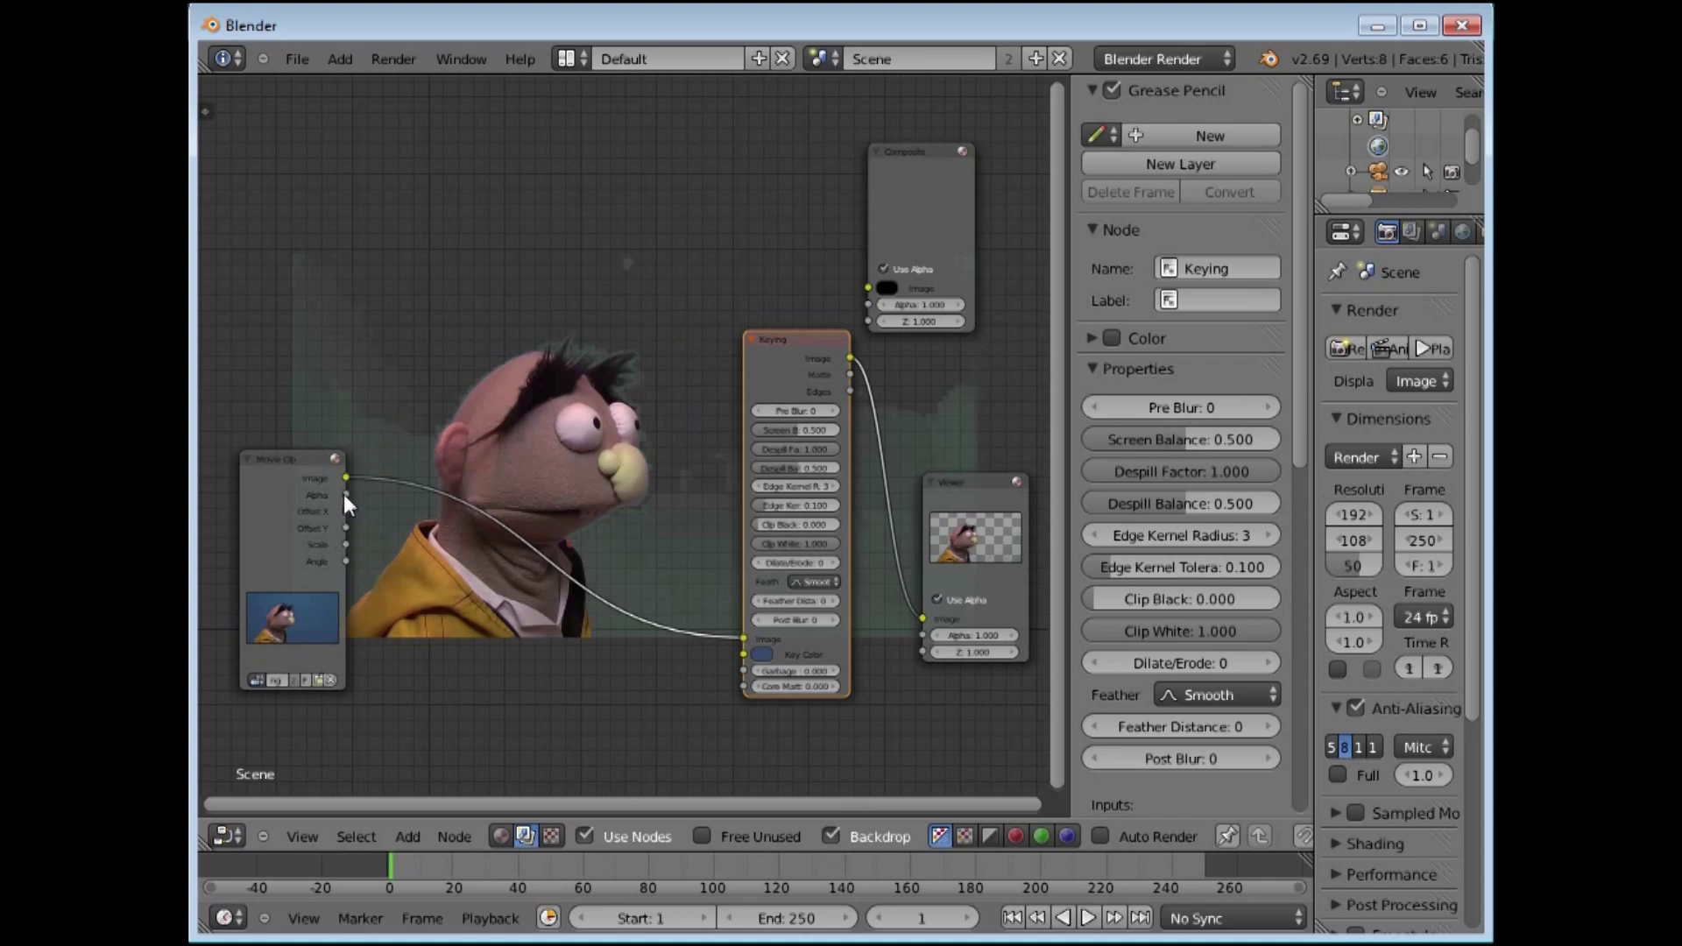
Step: Replace the Viewer's image input with the Keying node's Matte output, removing the link made from the Movie Clip's Alpha
drag(347, 495, 921, 621)
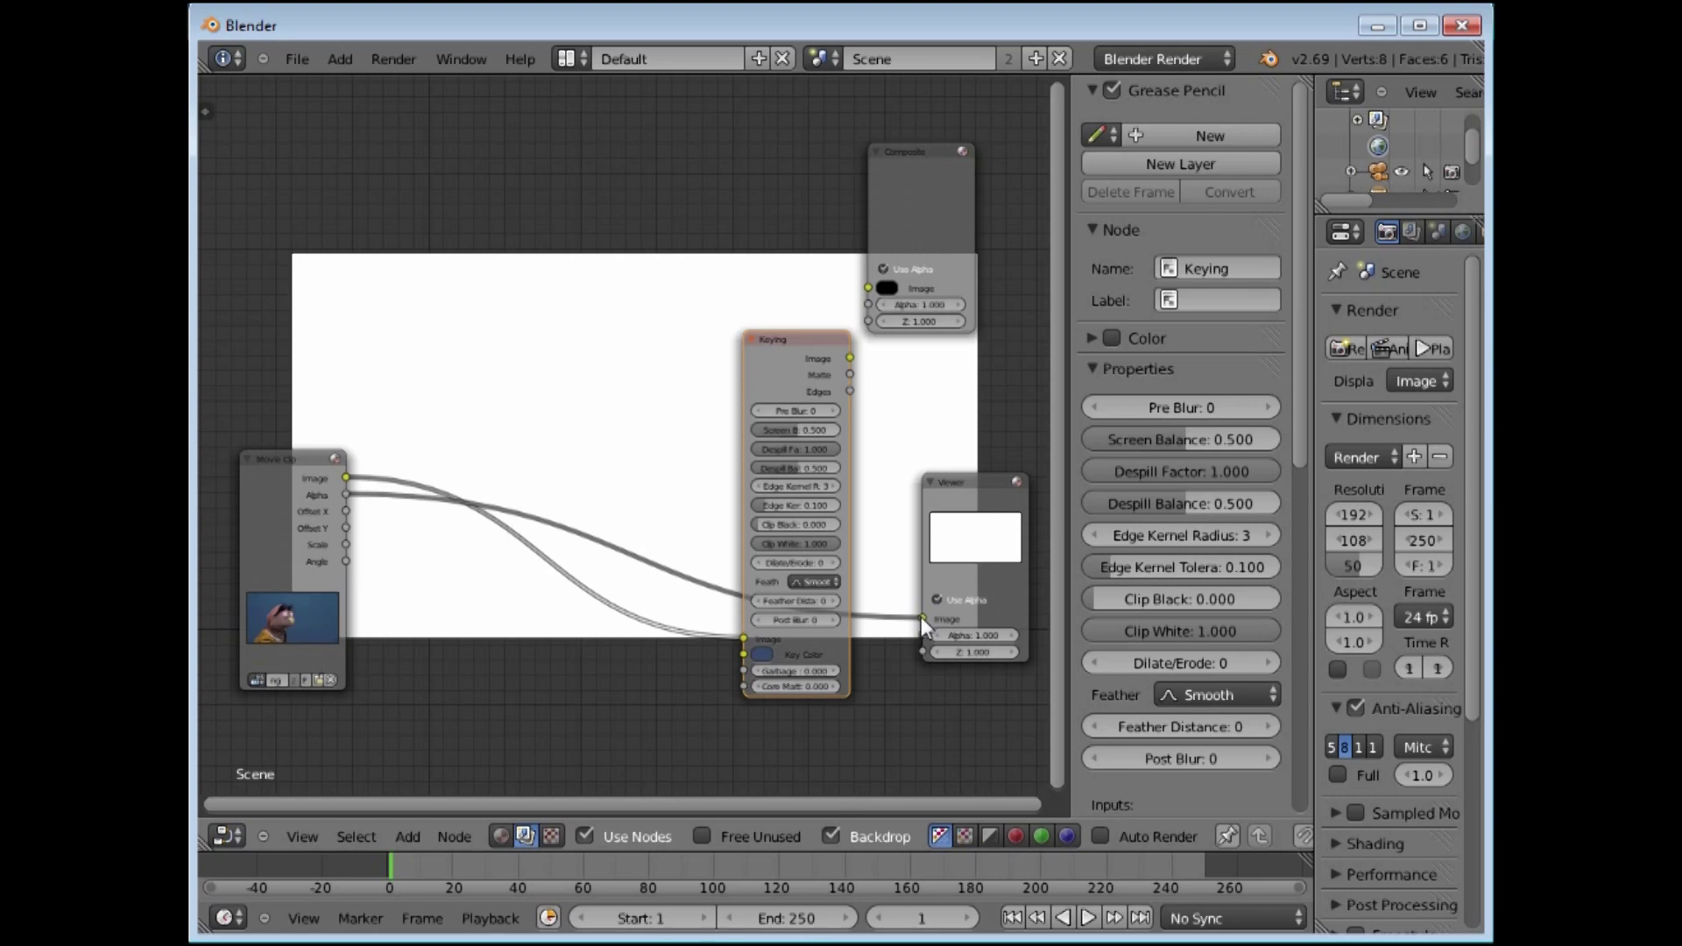
drag(922, 617, 355, 504)
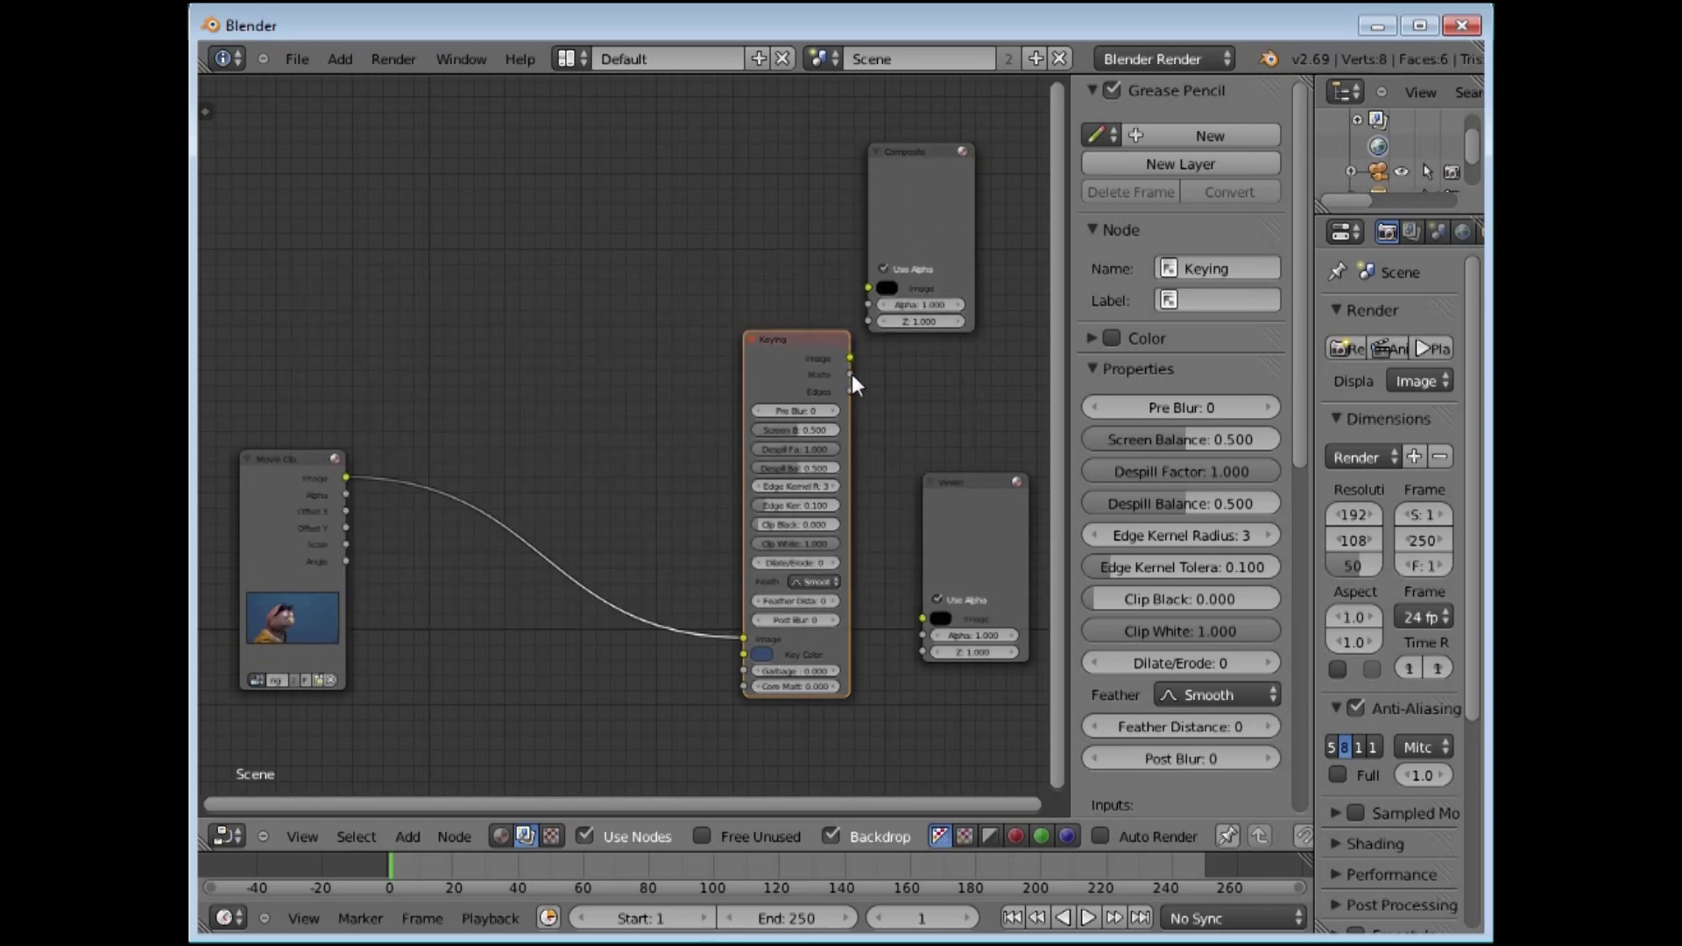
drag(857, 381, 918, 619)
Step: Move the Keying node over the puppet's white silhouette so the background areas of the matte are uncovered
drag(811, 345, 737, 506)
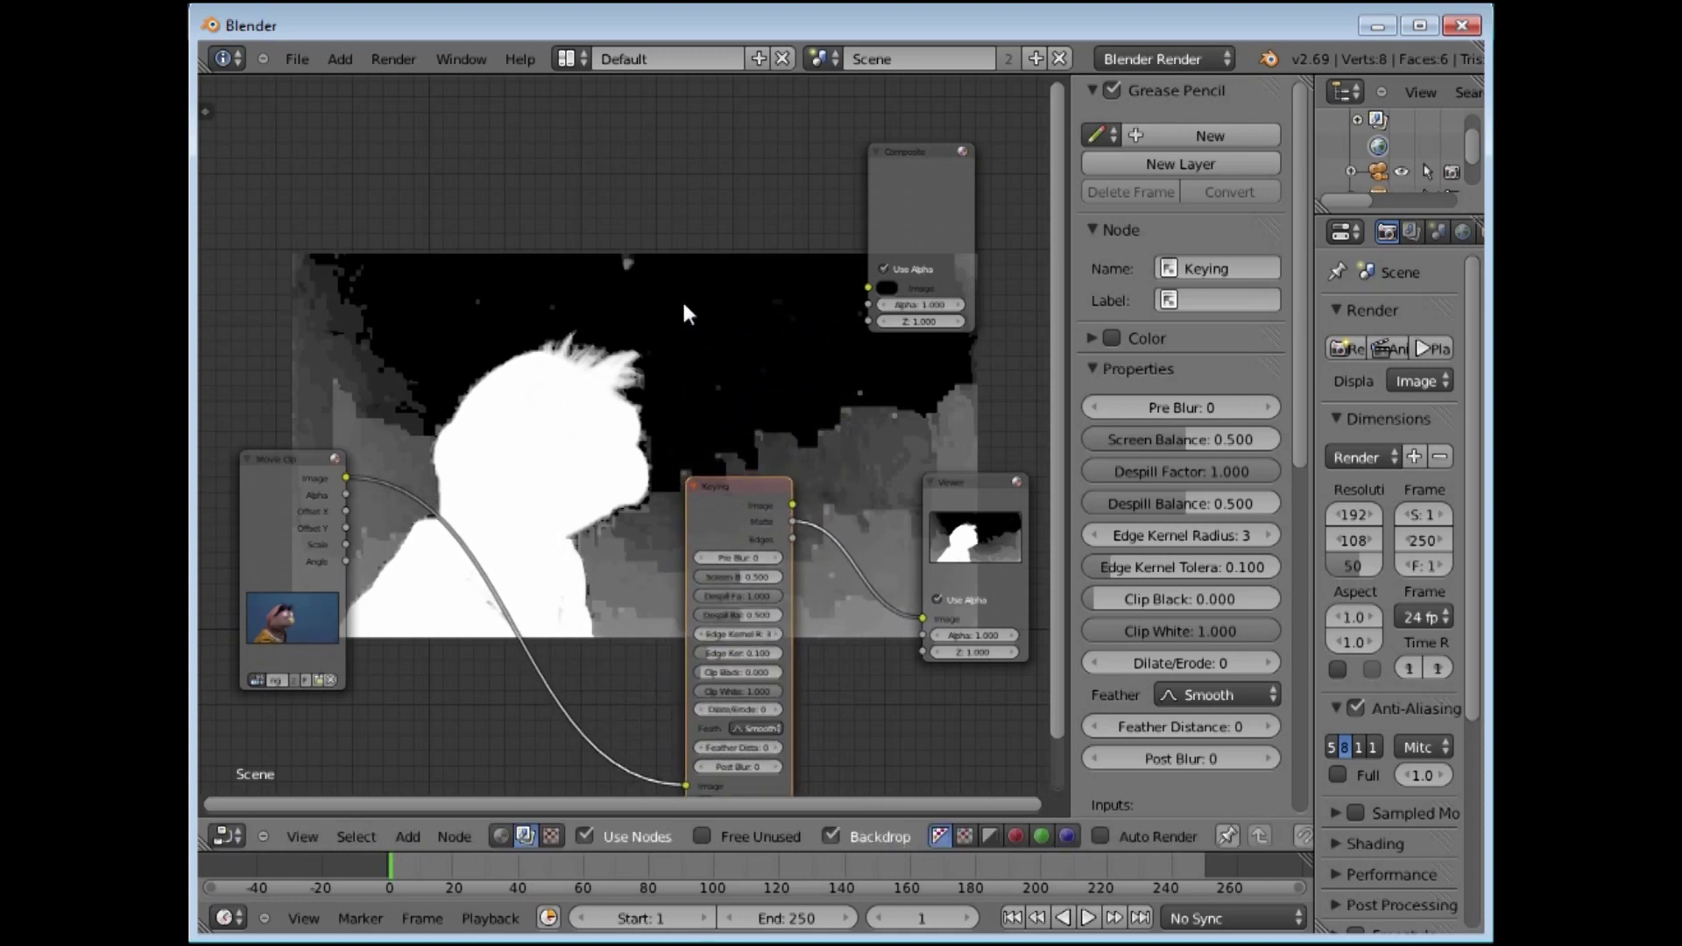
drag(747, 478, 656, 417)
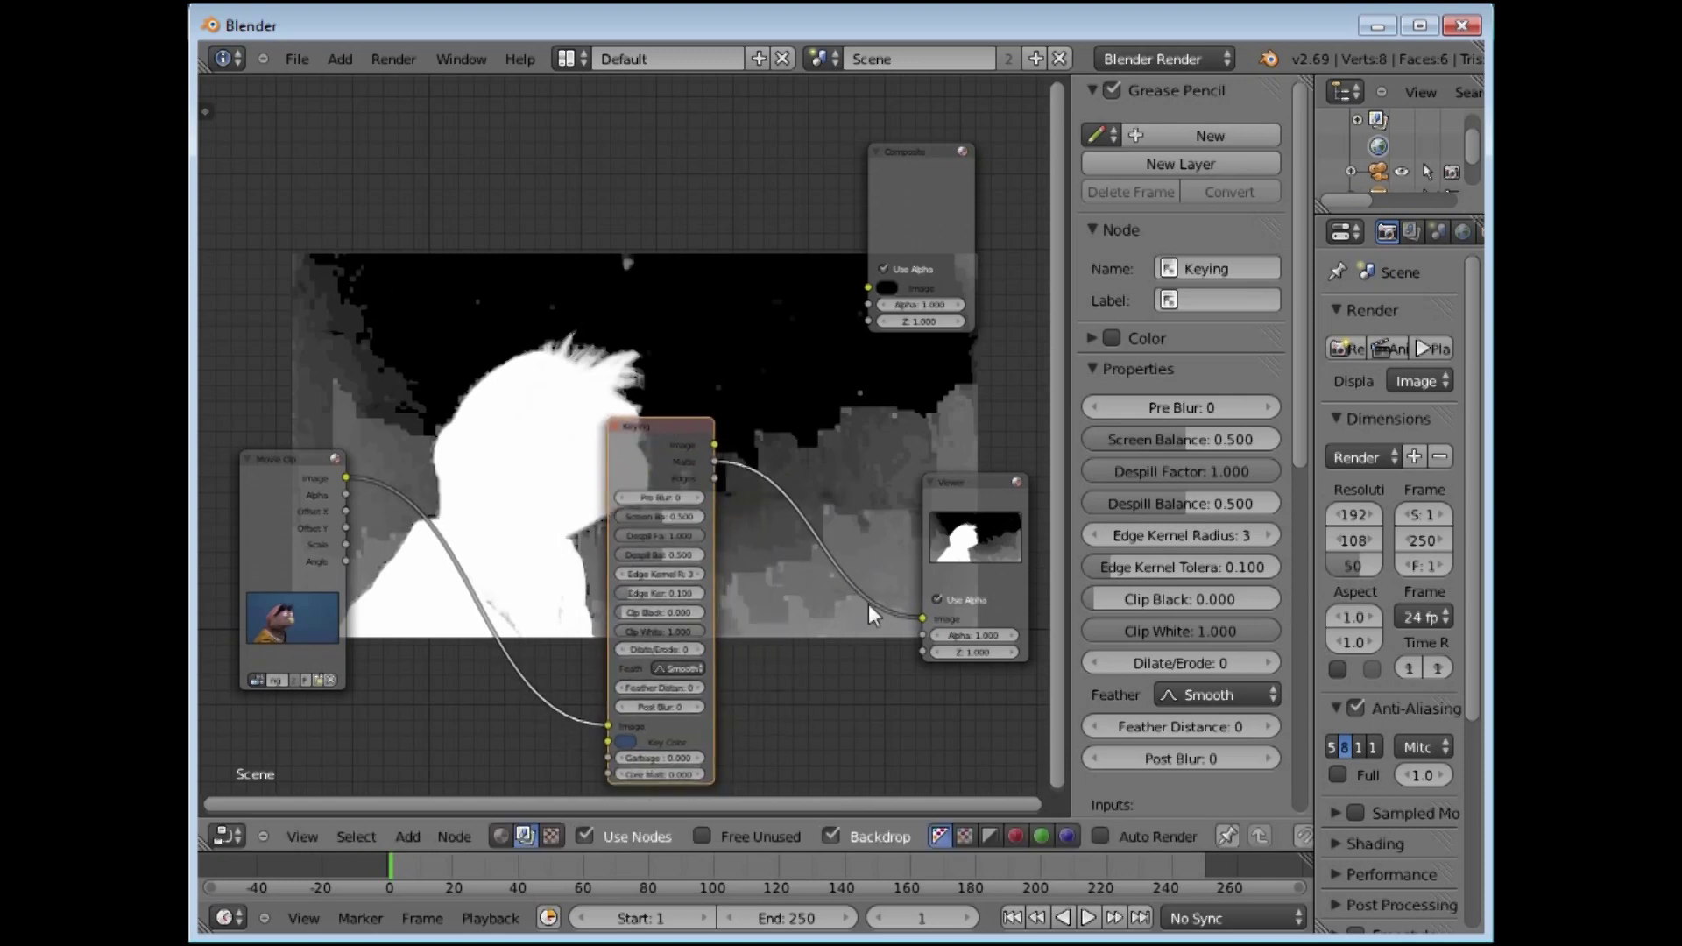
drag(650, 429, 522, 291)
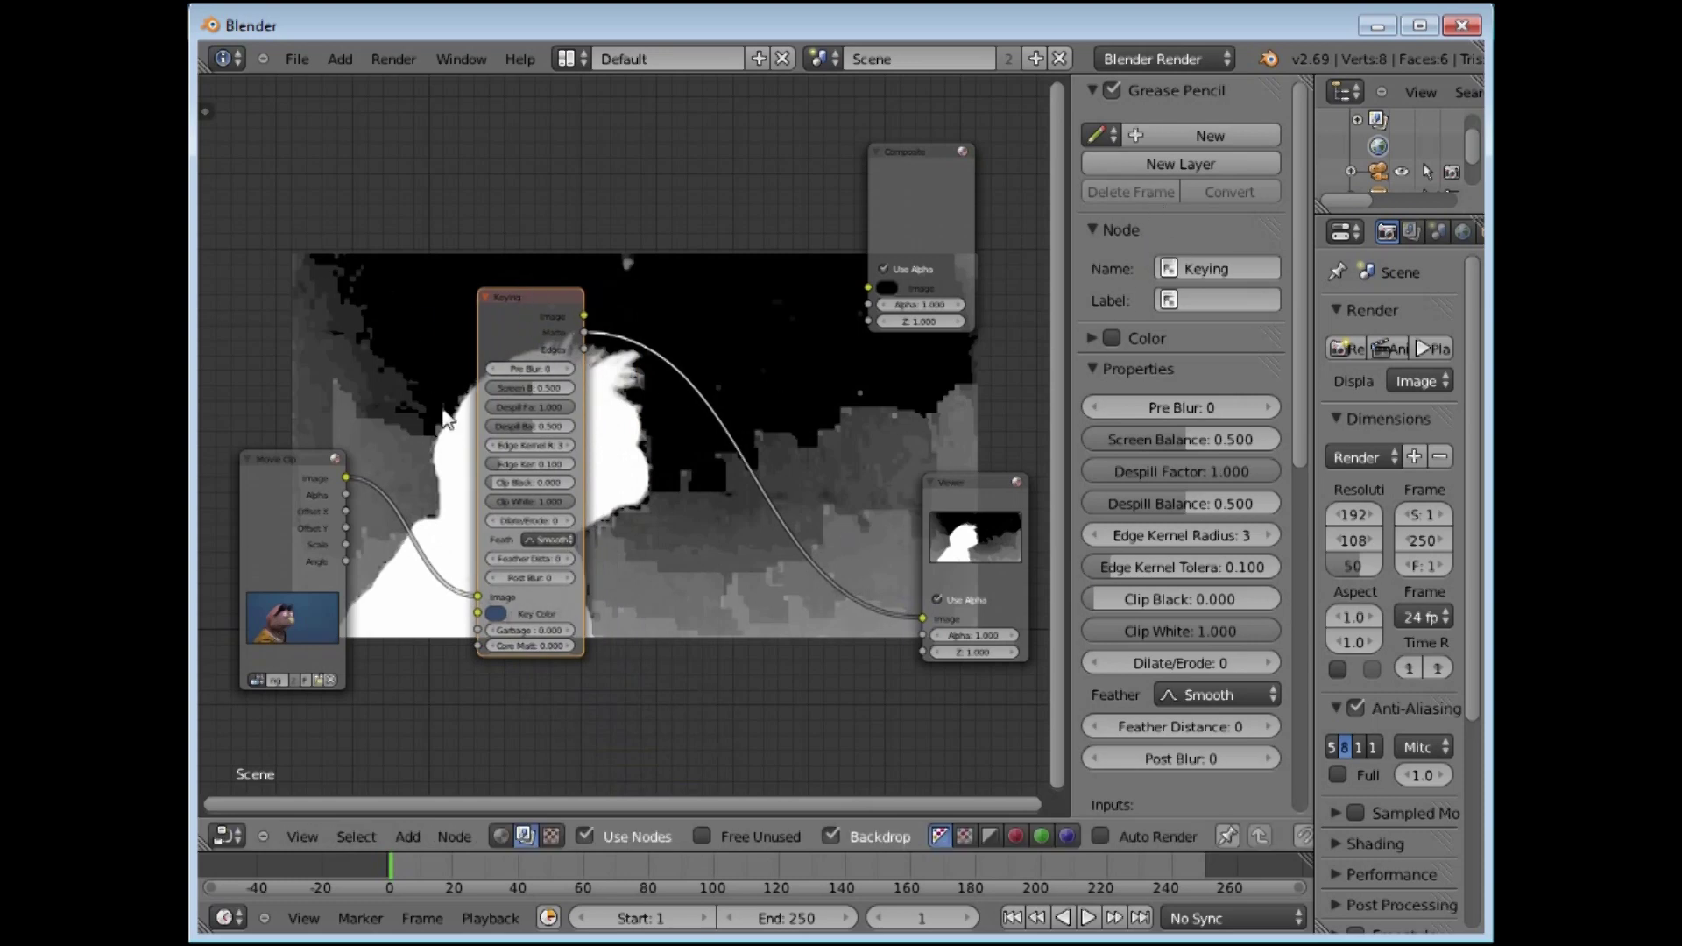
scroll(529, 413, down, 3)
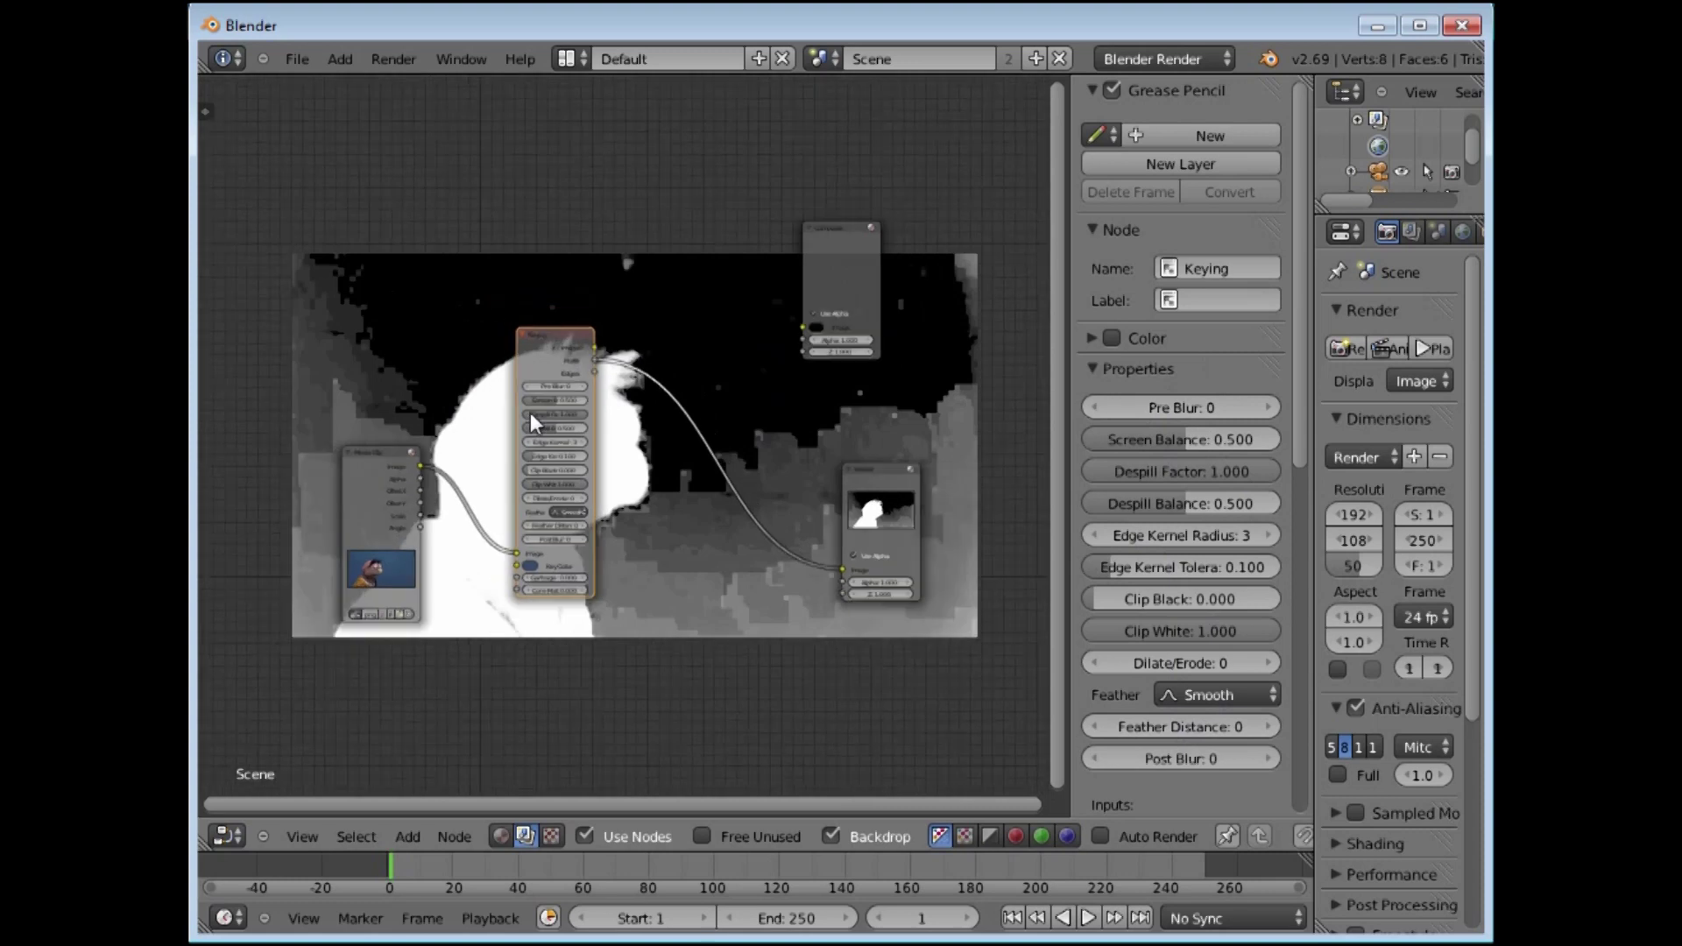
Step: Set the Keying node's Clip Black to 0.204 and Clip White to 0.932 to clean up the matte background
drag(1065, 266, 1055, 629)
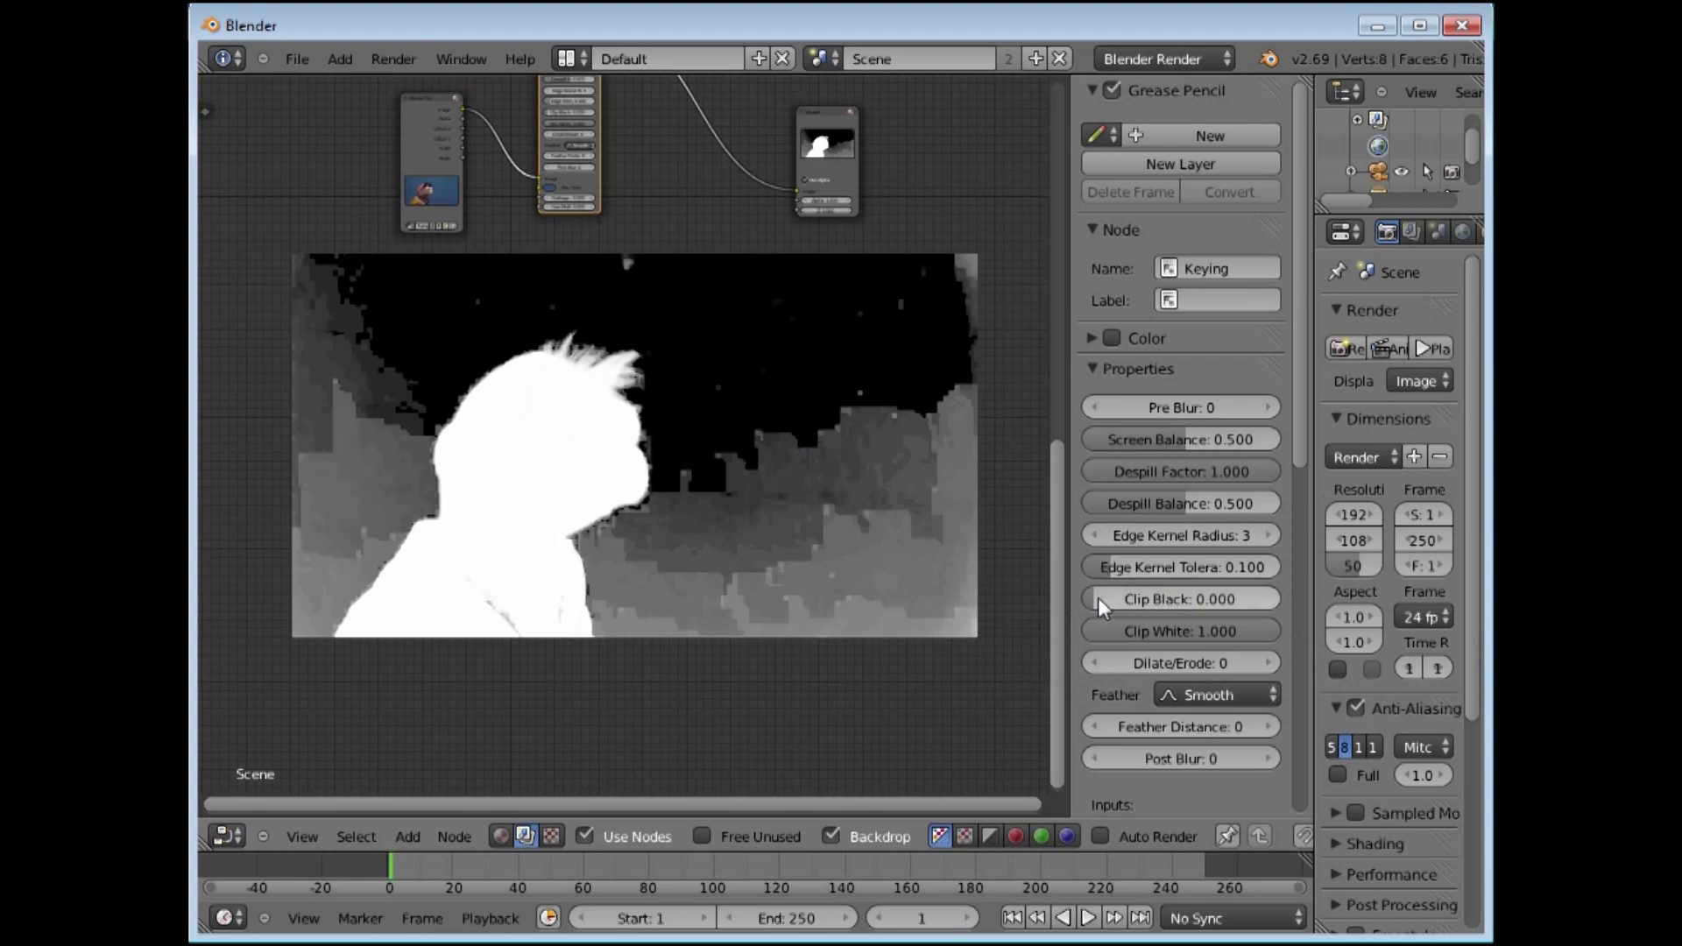
drag(1095, 597, 1148, 603)
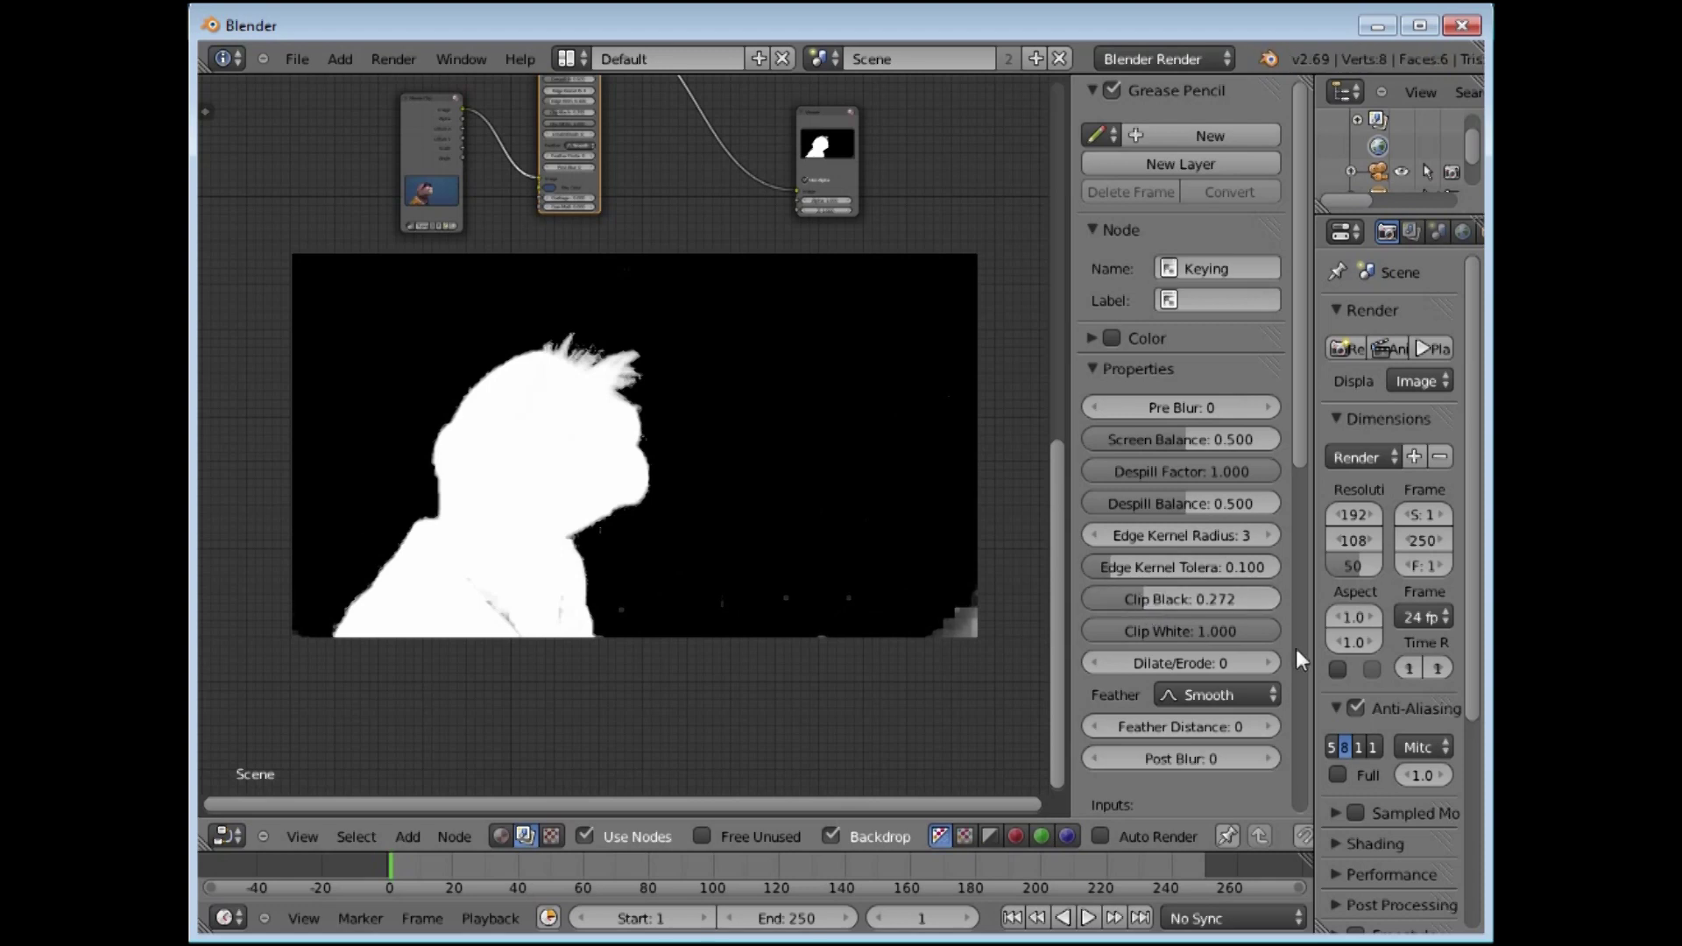
mouse_move(1275, 635)
mouse_down()
mouse_move(1239, 634)
mouse_move(1259, 630)
mouse_up()
drag(1144, 596, 885, 544)
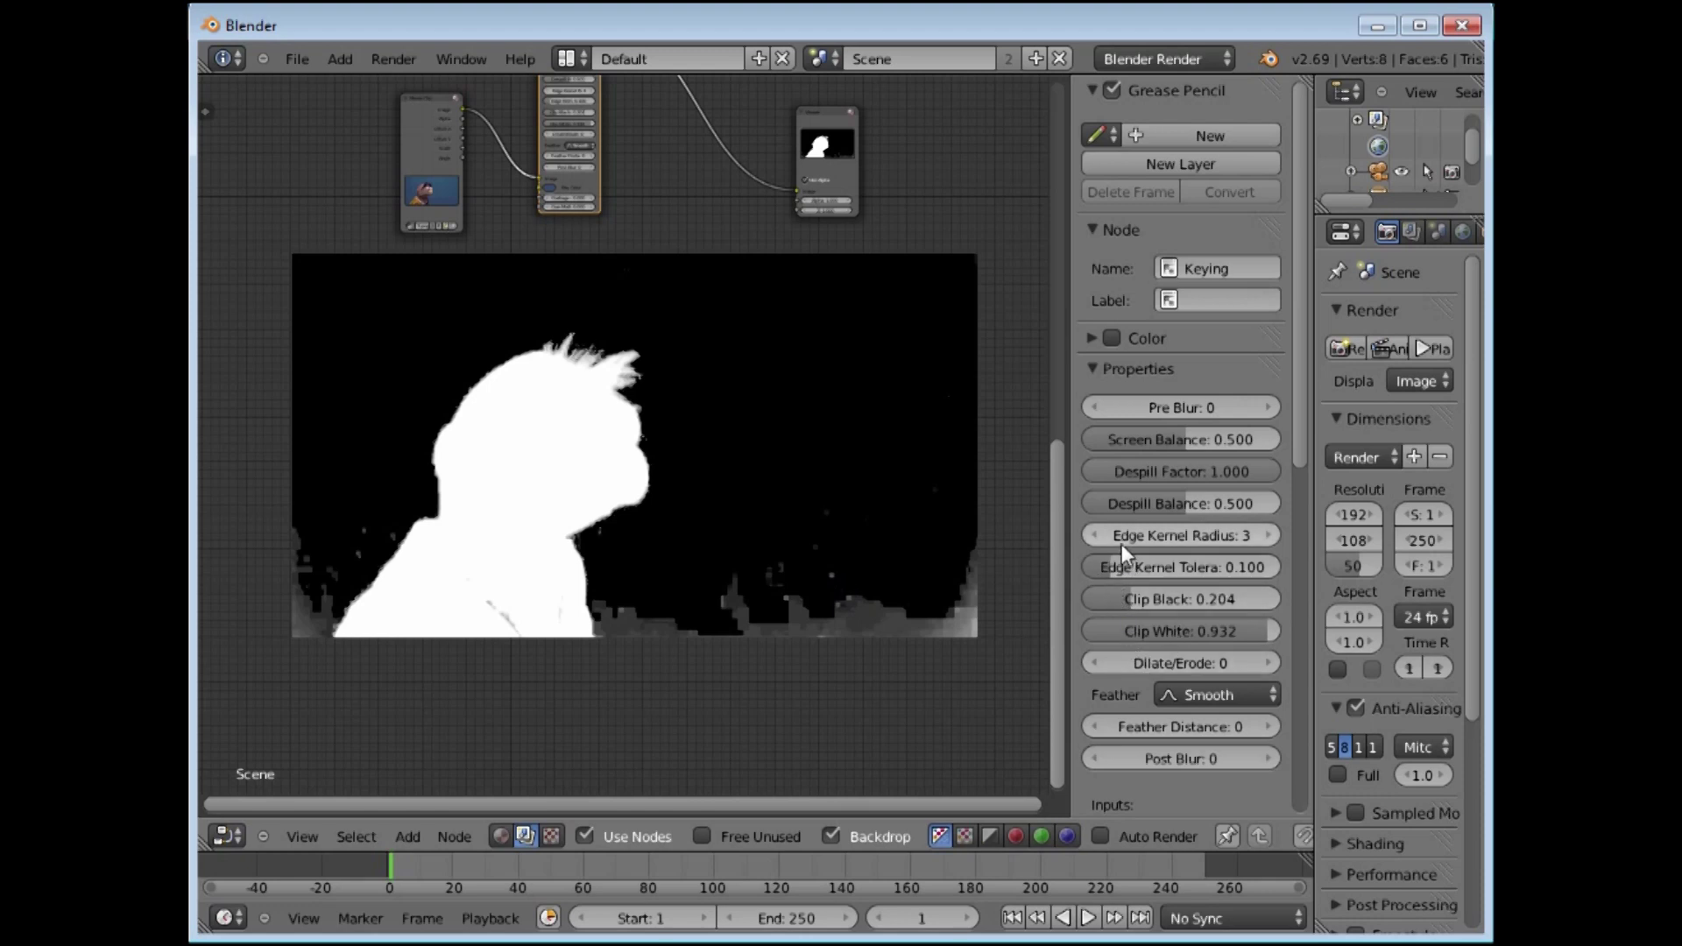
Step: Try larger Edge Kernel Radius values on the Keying node and return the radius to 3
click(1270, 533)
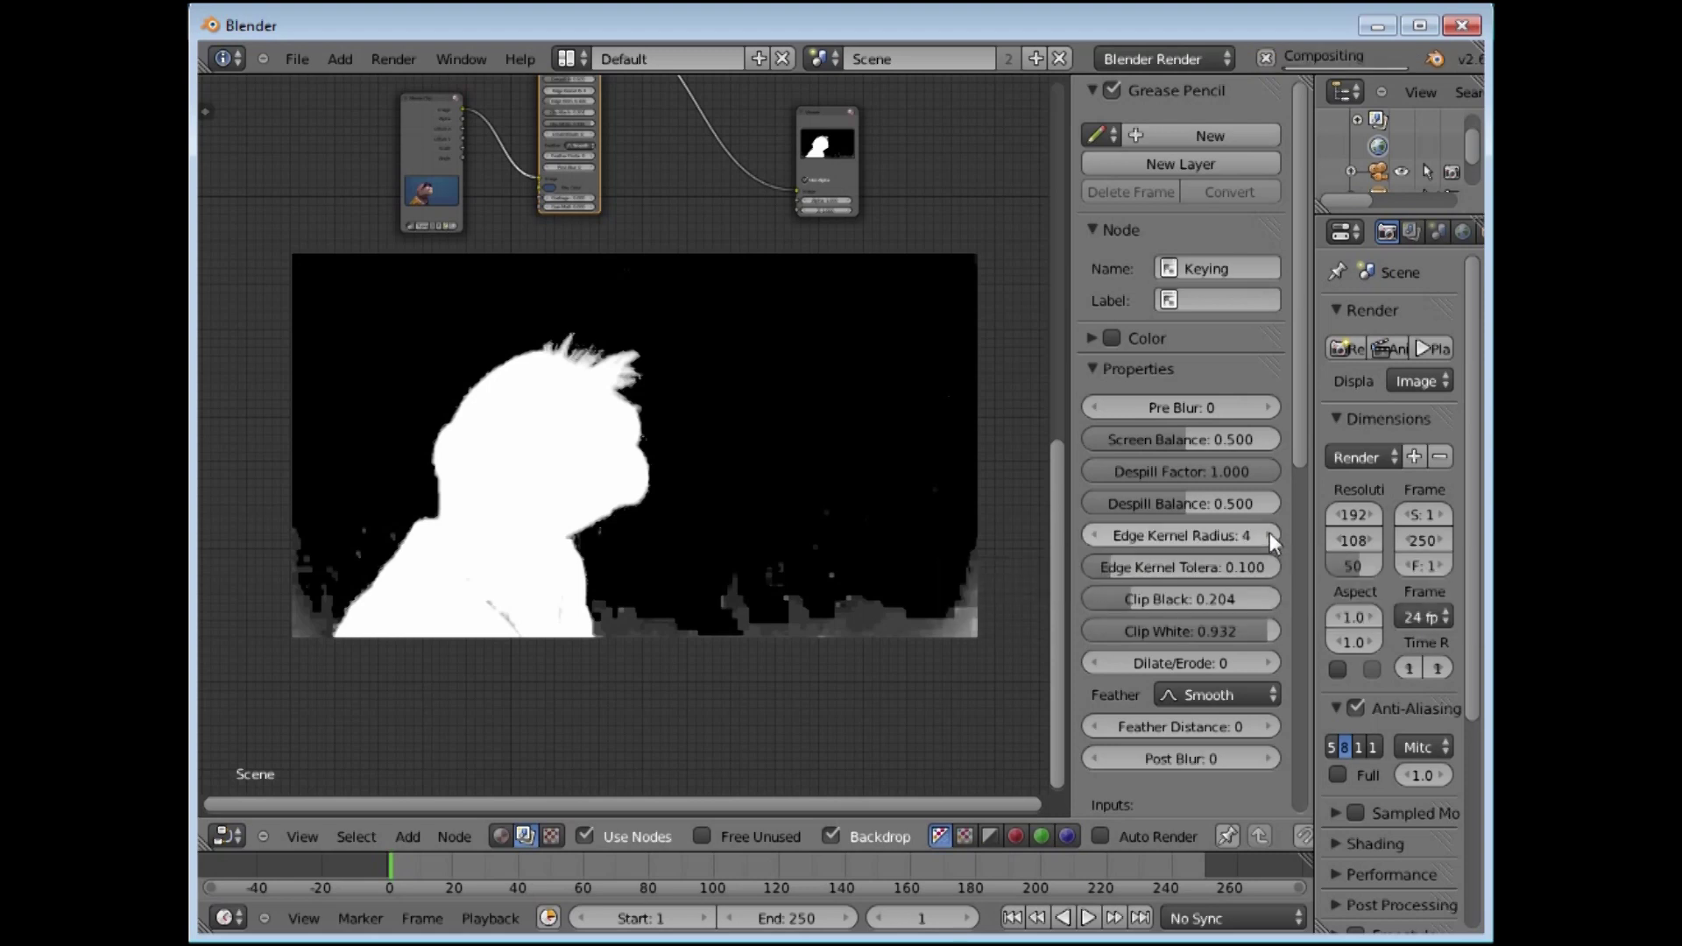
click(1269, 533)
click(1269, 534)
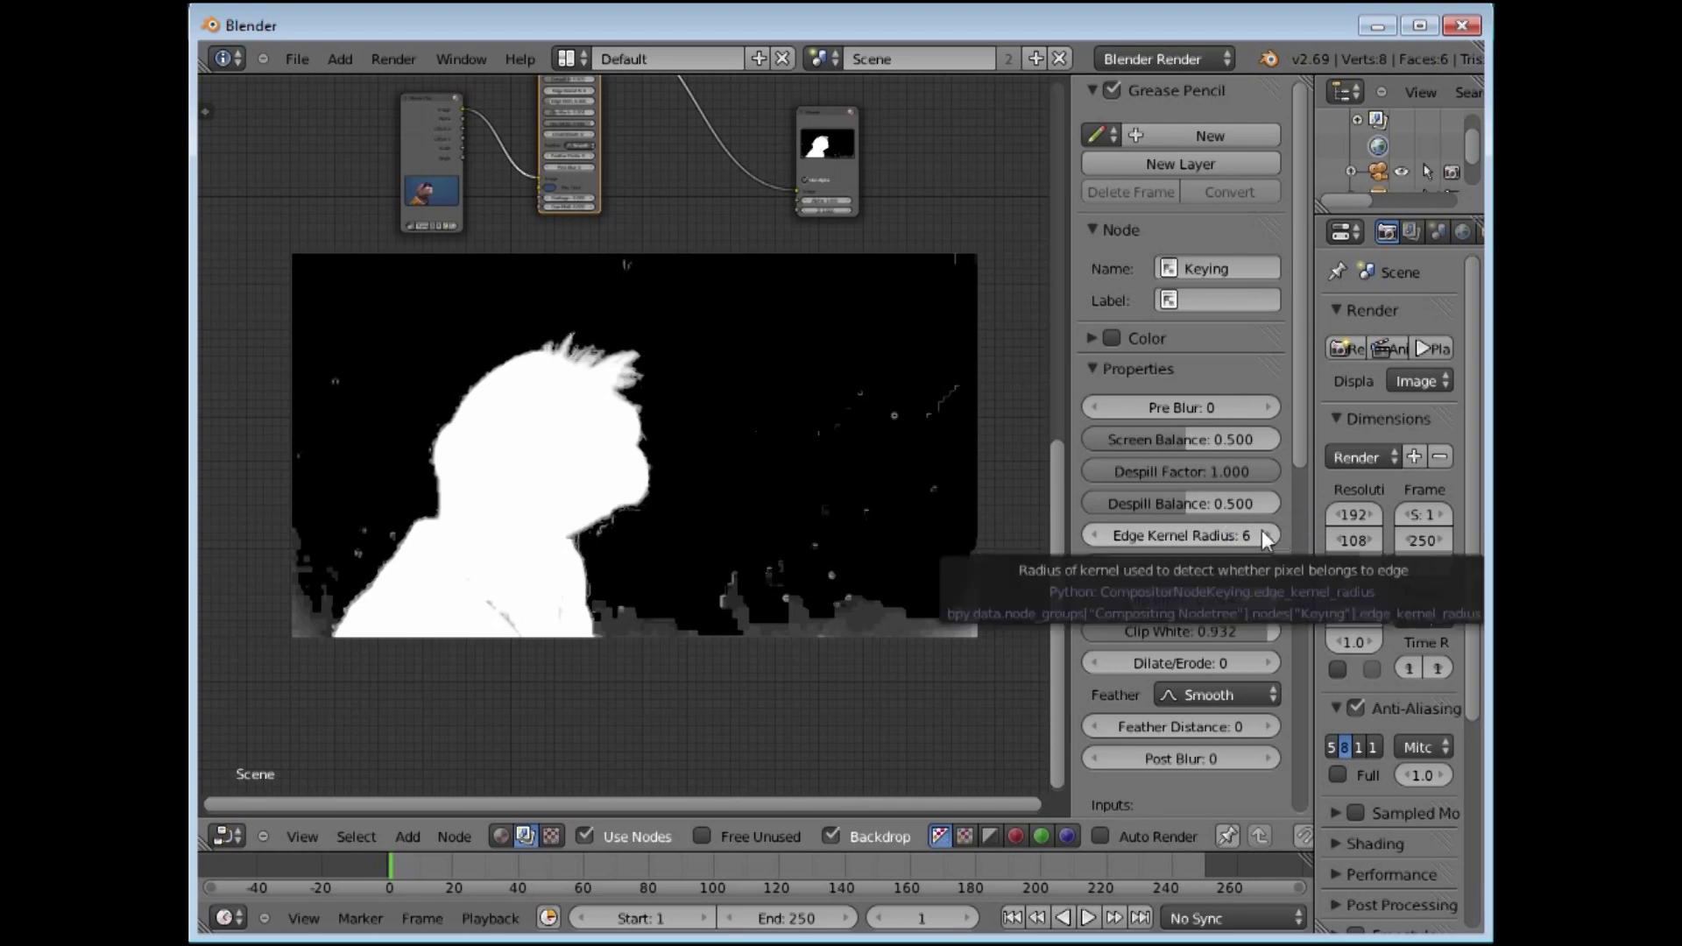
click(1270, 534)
click(1087, 536)
click(1088, 536)
click(1087, 536)
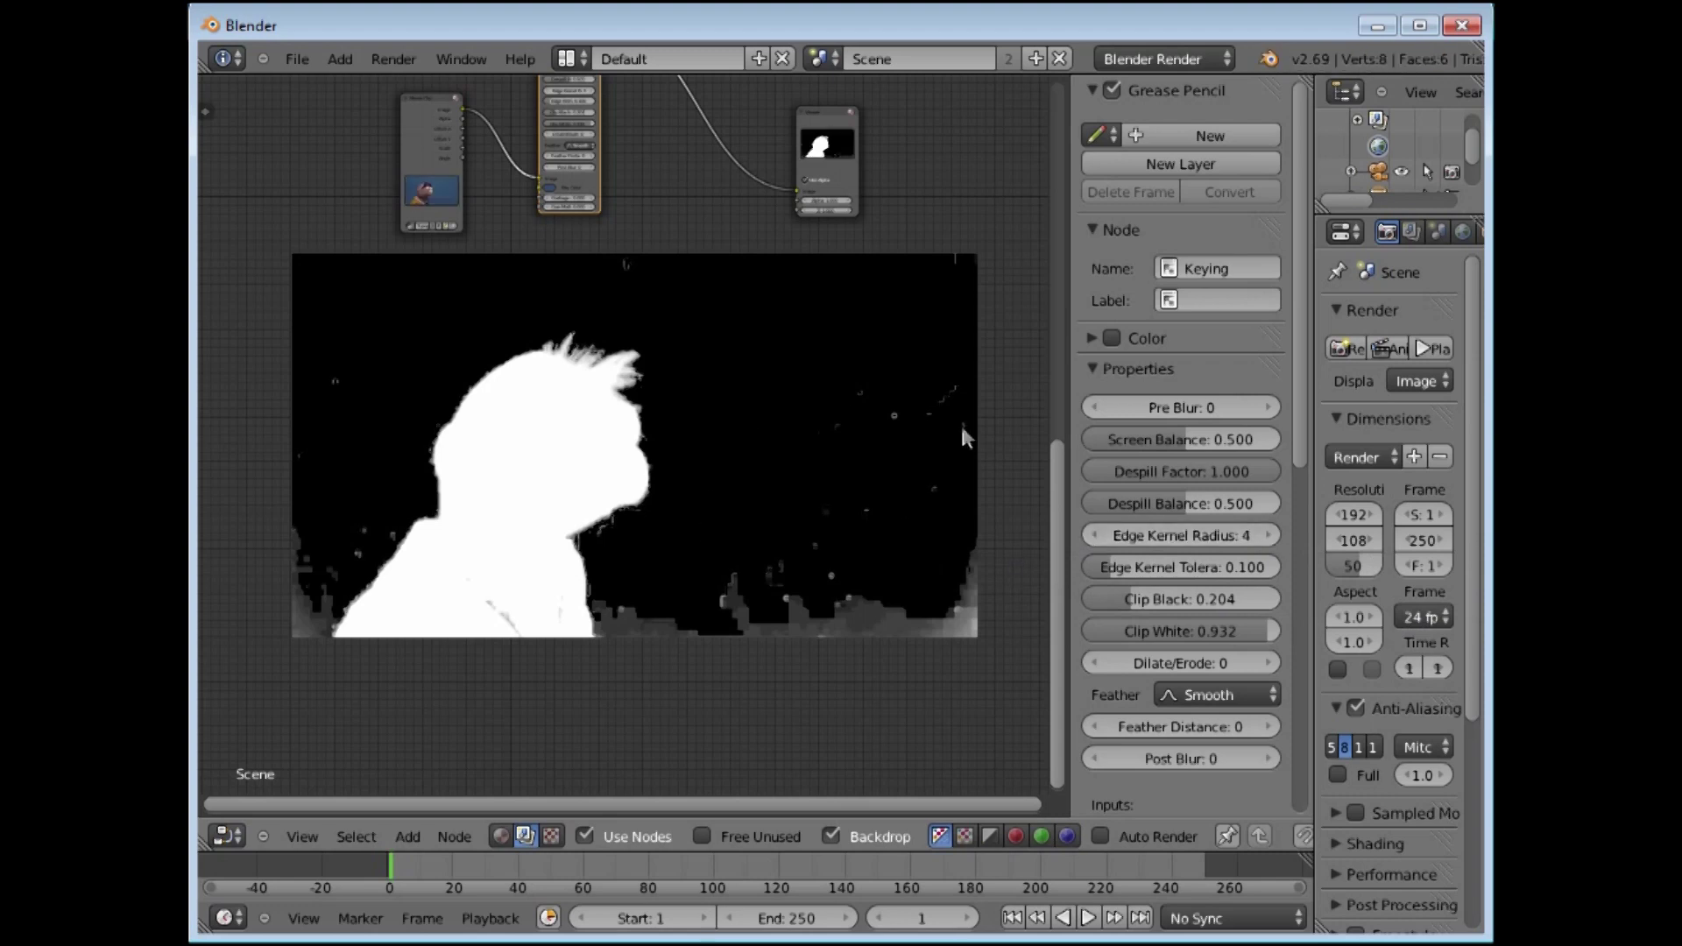
click(1094, 535)
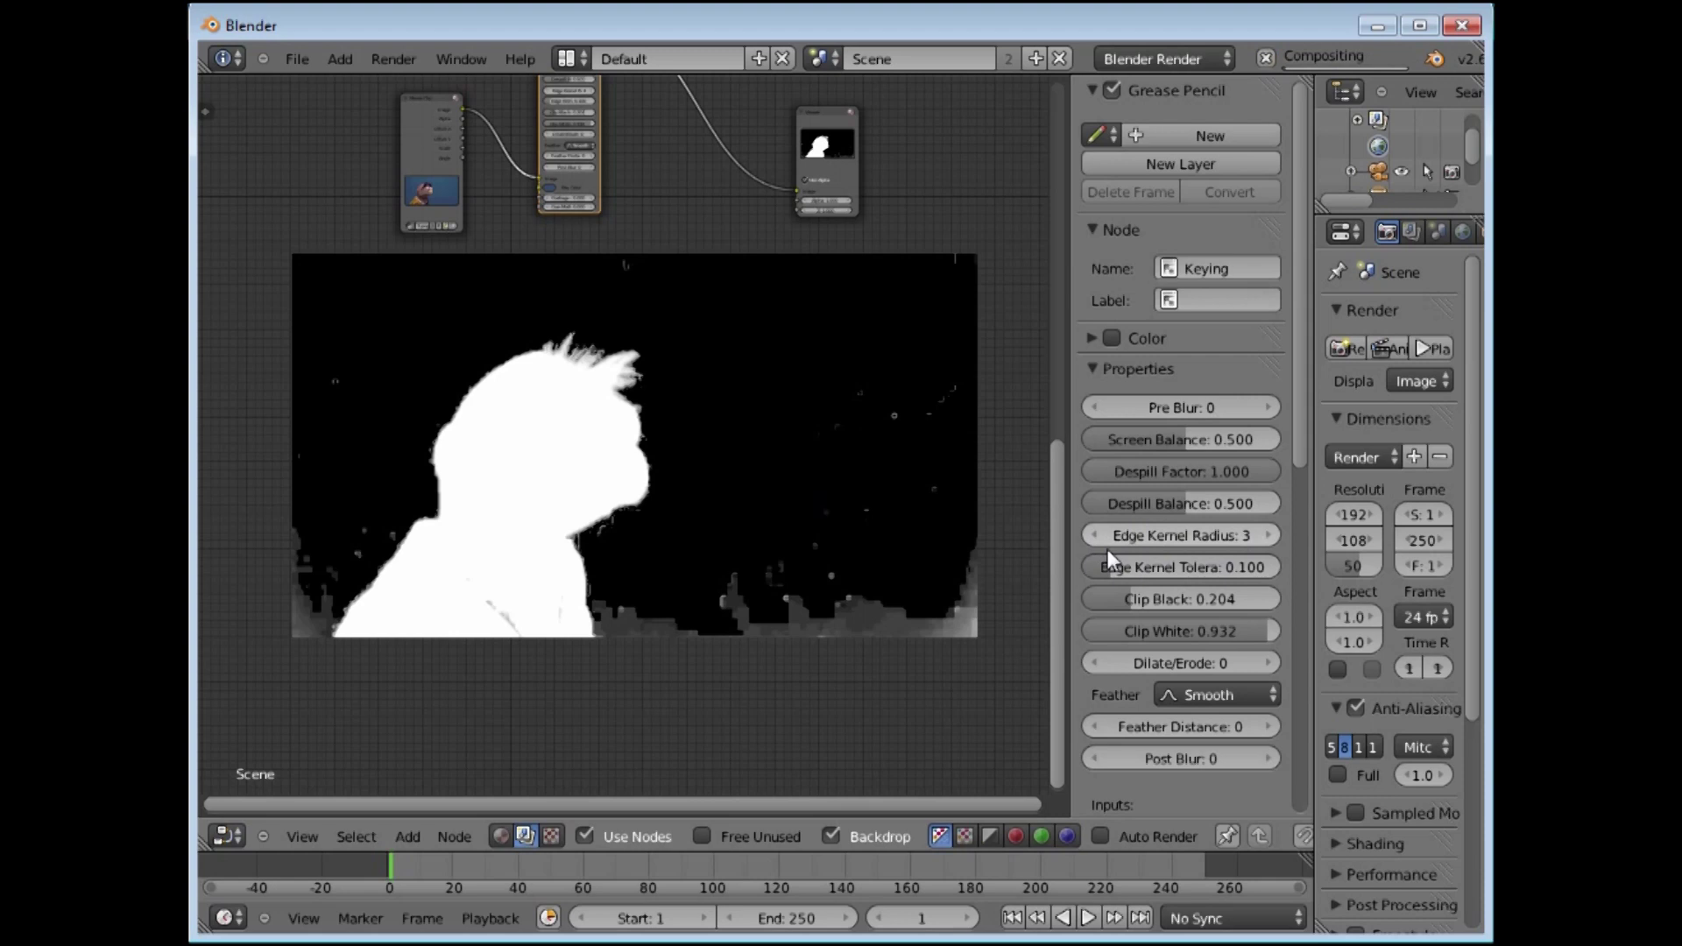
Step: Set the Edge Kernel Tolerance to 0.372, testing an Edge Kernel Radius of 4 and restoring it to 3
drag(1113, 566, 1170, 565)
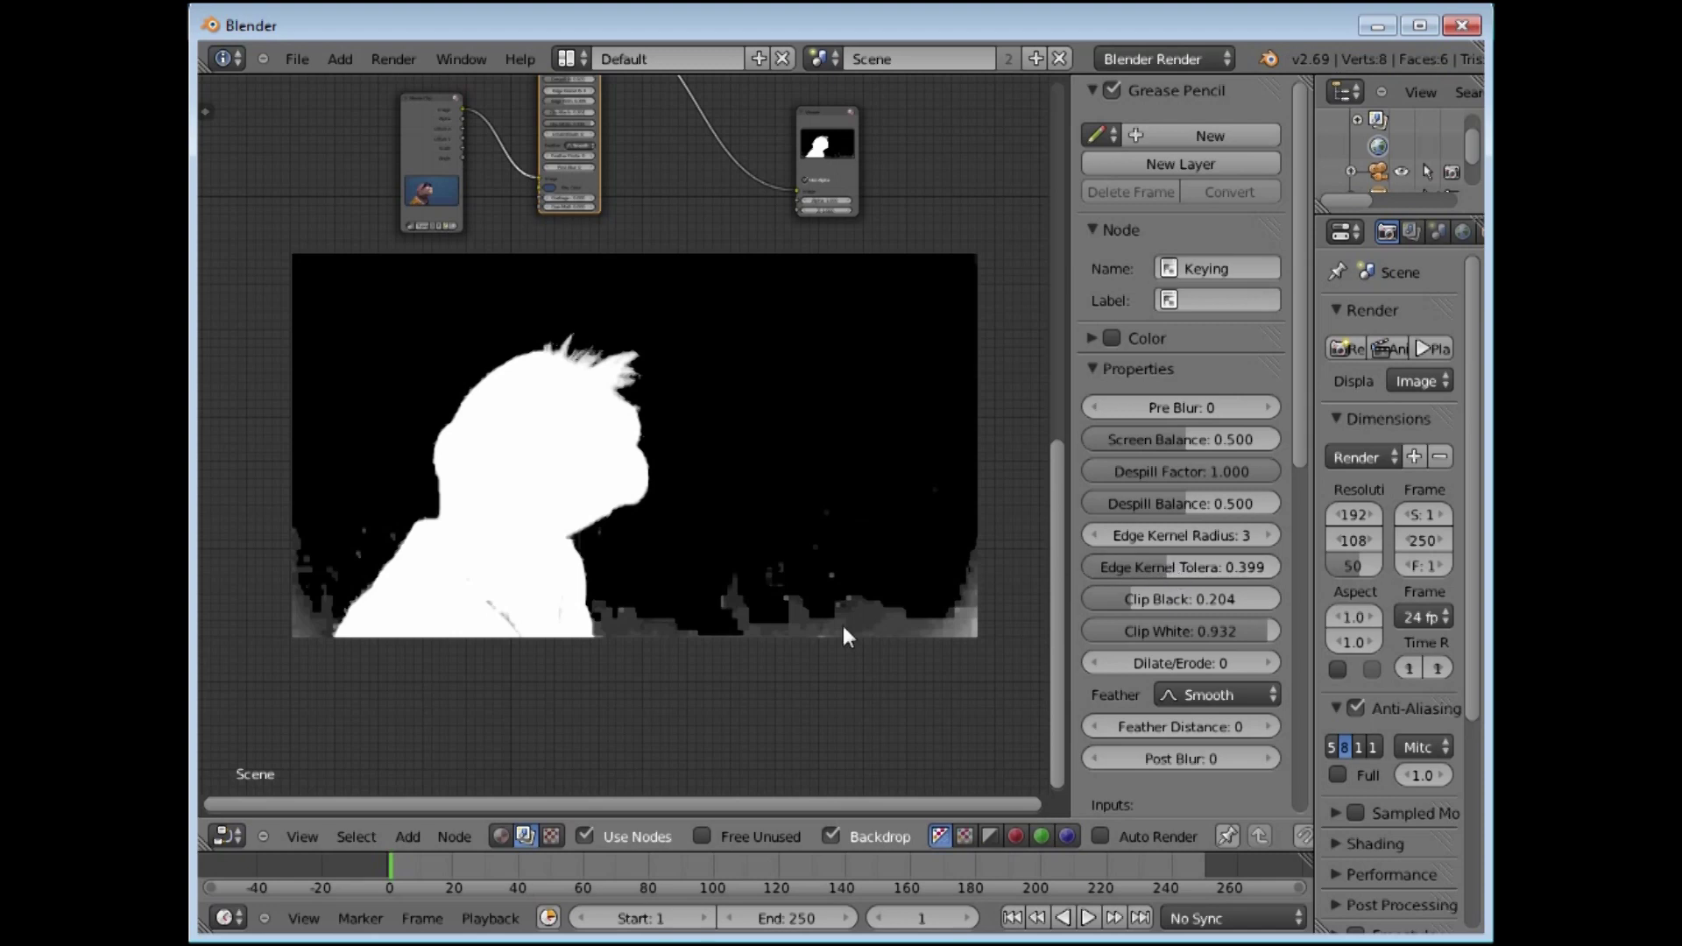
drag(1165, 569, 1182, 566)
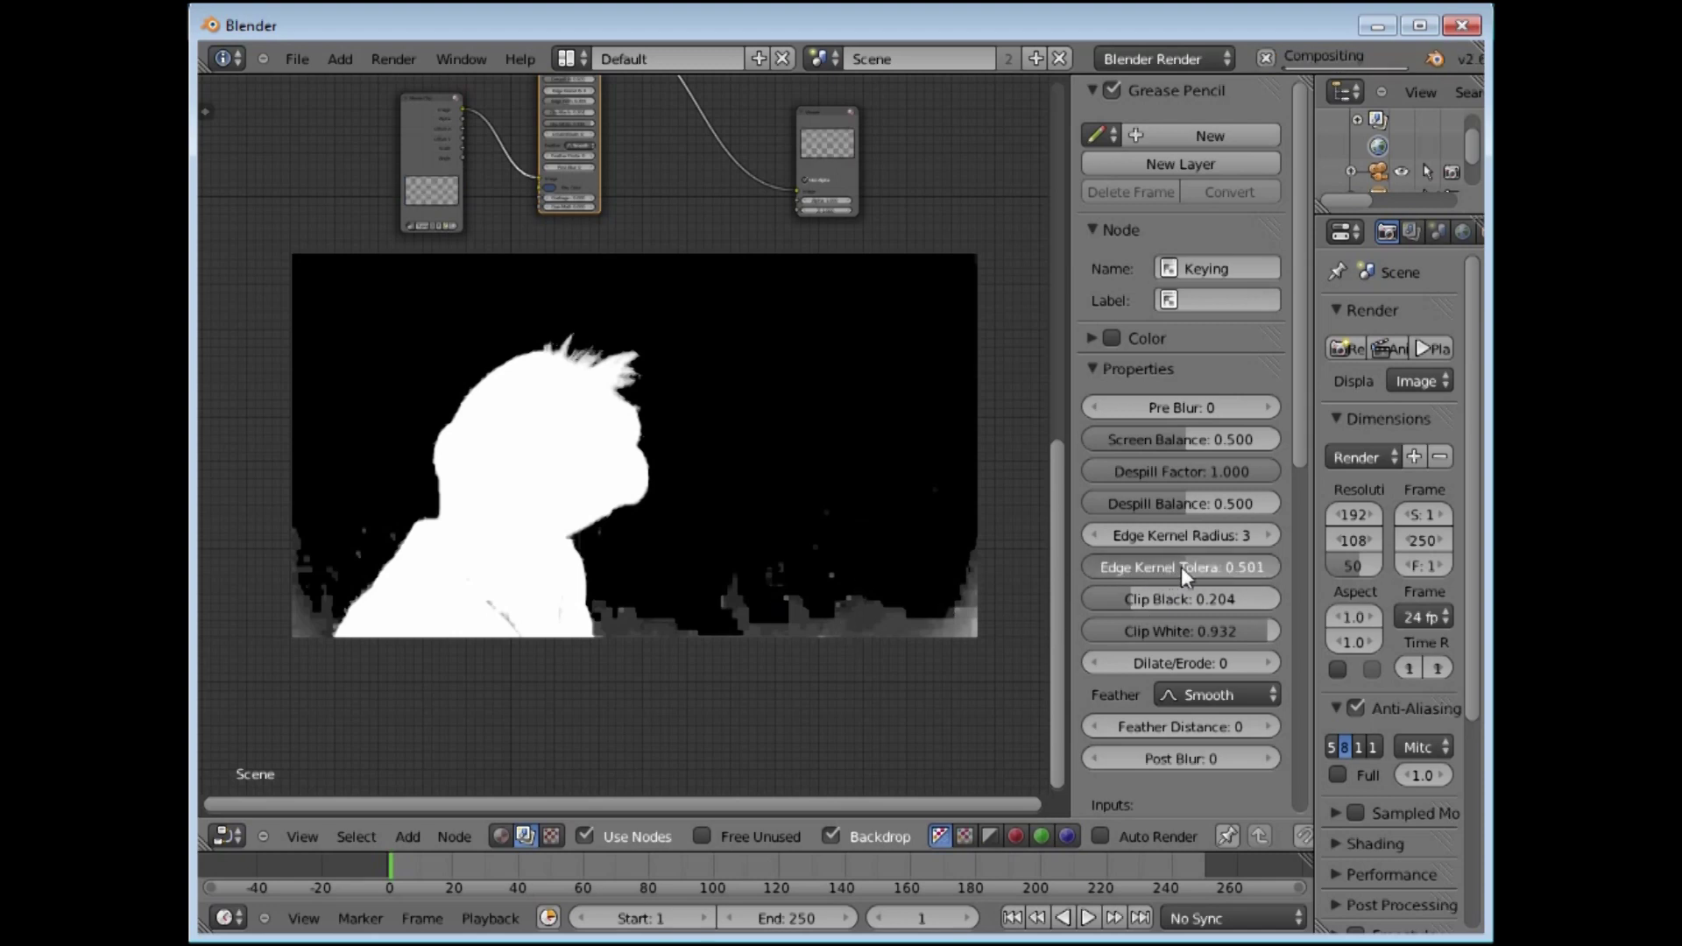
click(1265, 535)
drag(1190, 570, 1162, 566)
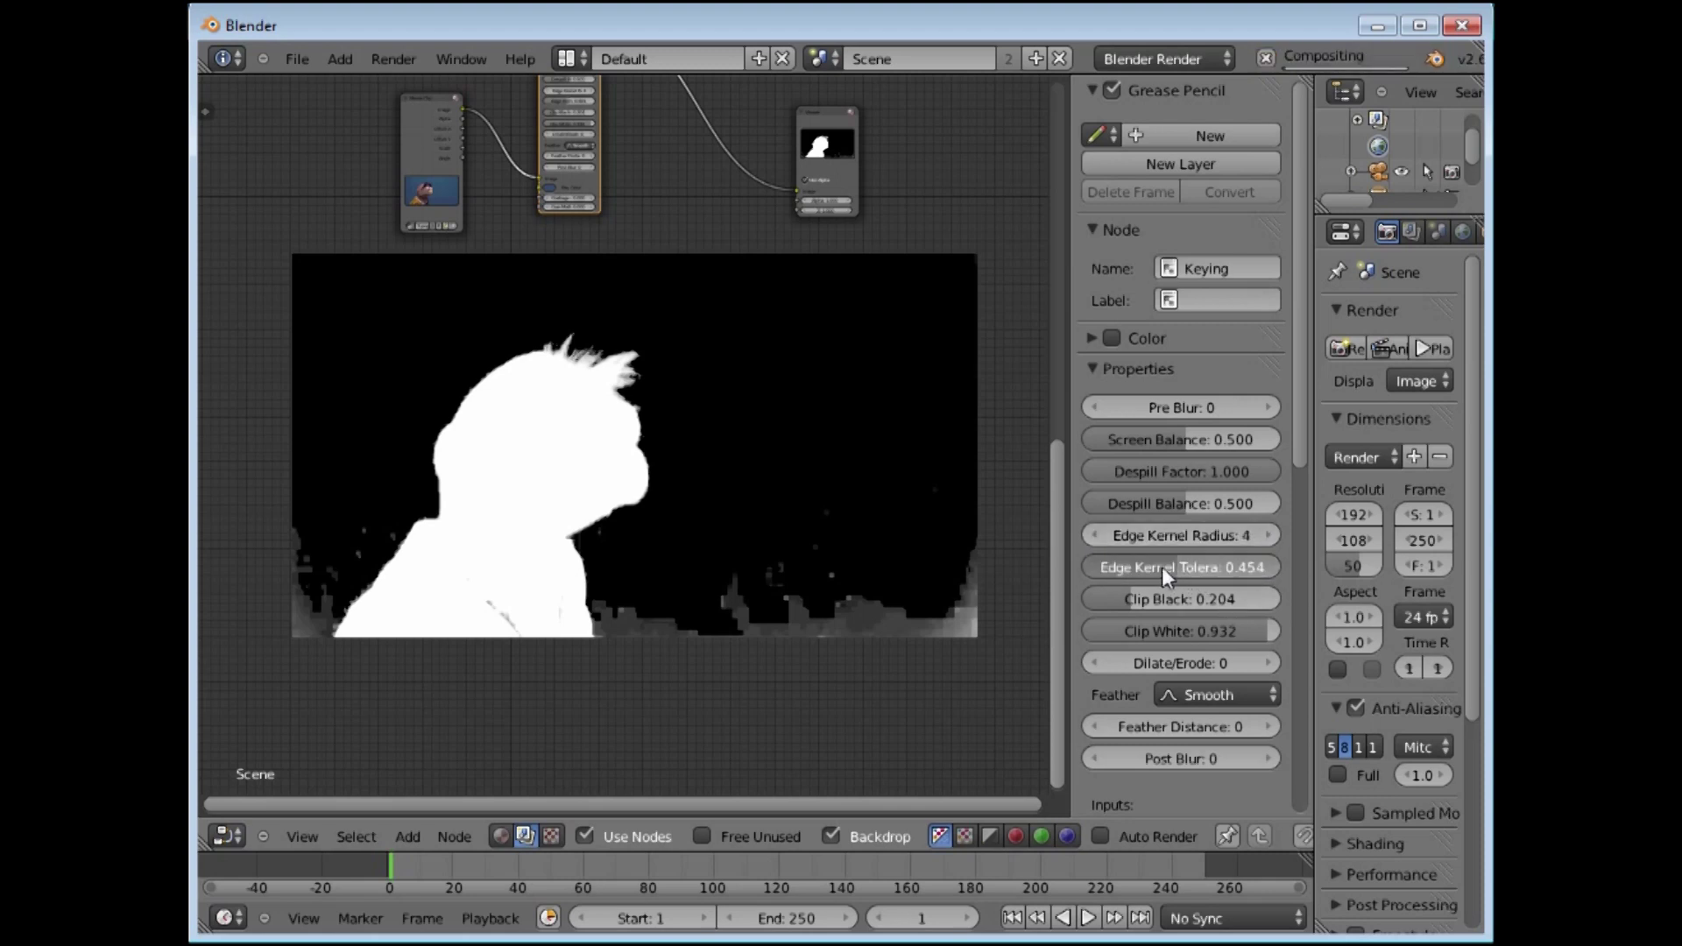
click(1093, 535)
Step: Set the Keying node's Clip Black to 0.605 and Clip White to 0.844
drag(1129, 601, 1204, 601)
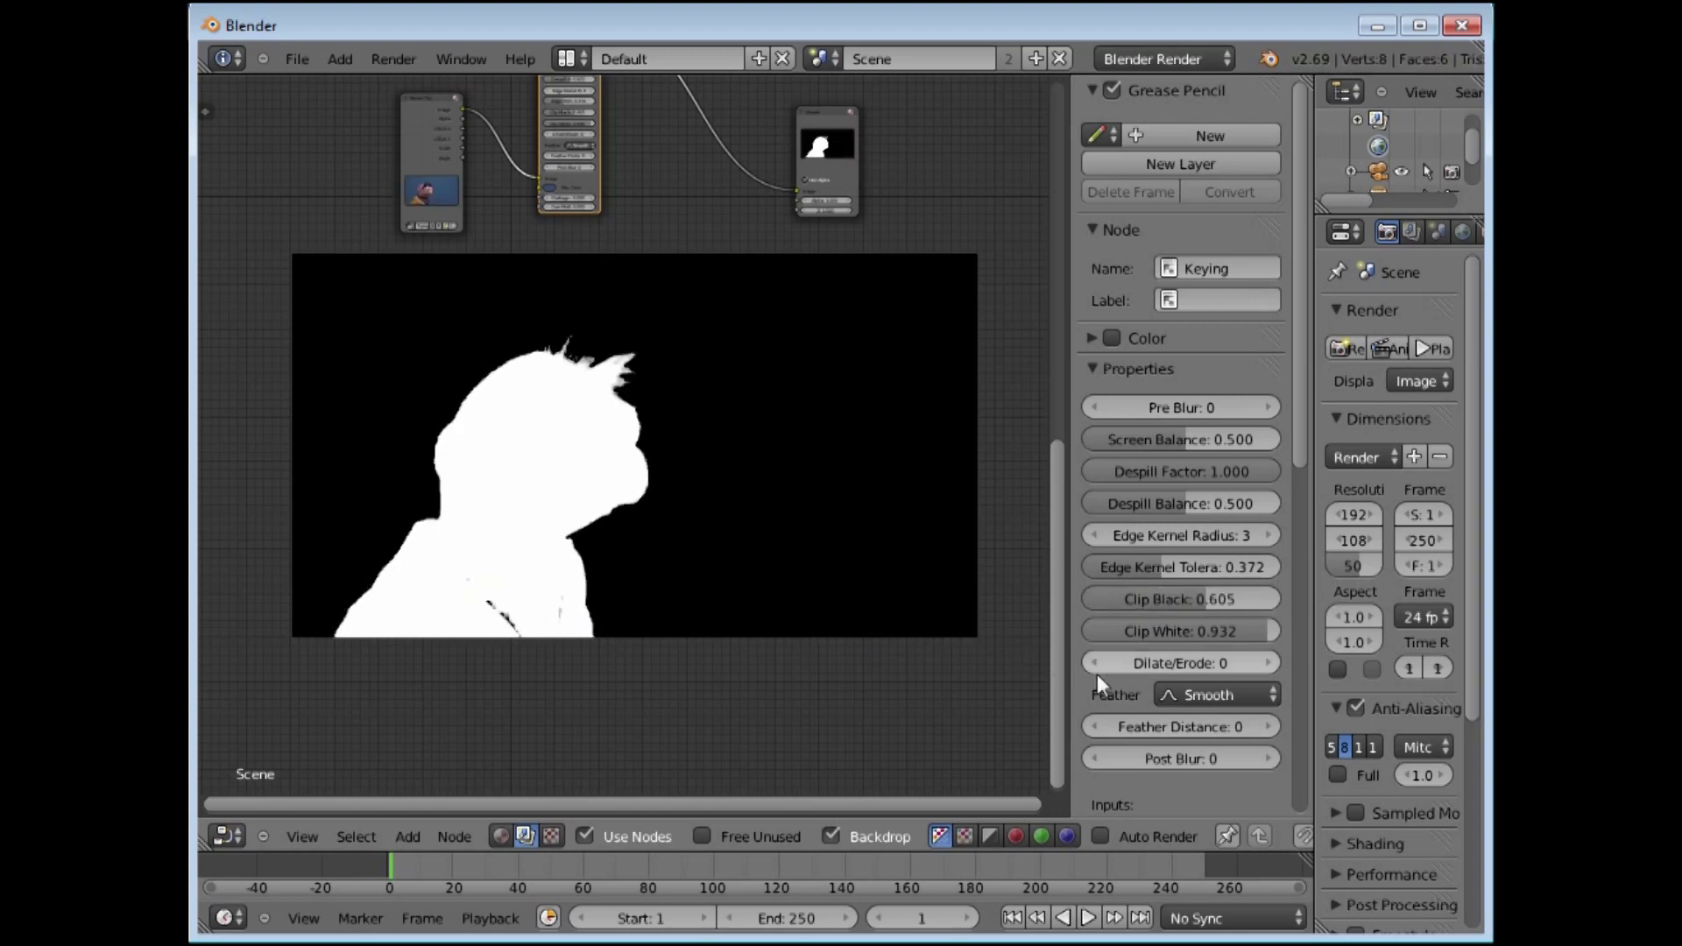
drag(1260, 628, 1223, 629)
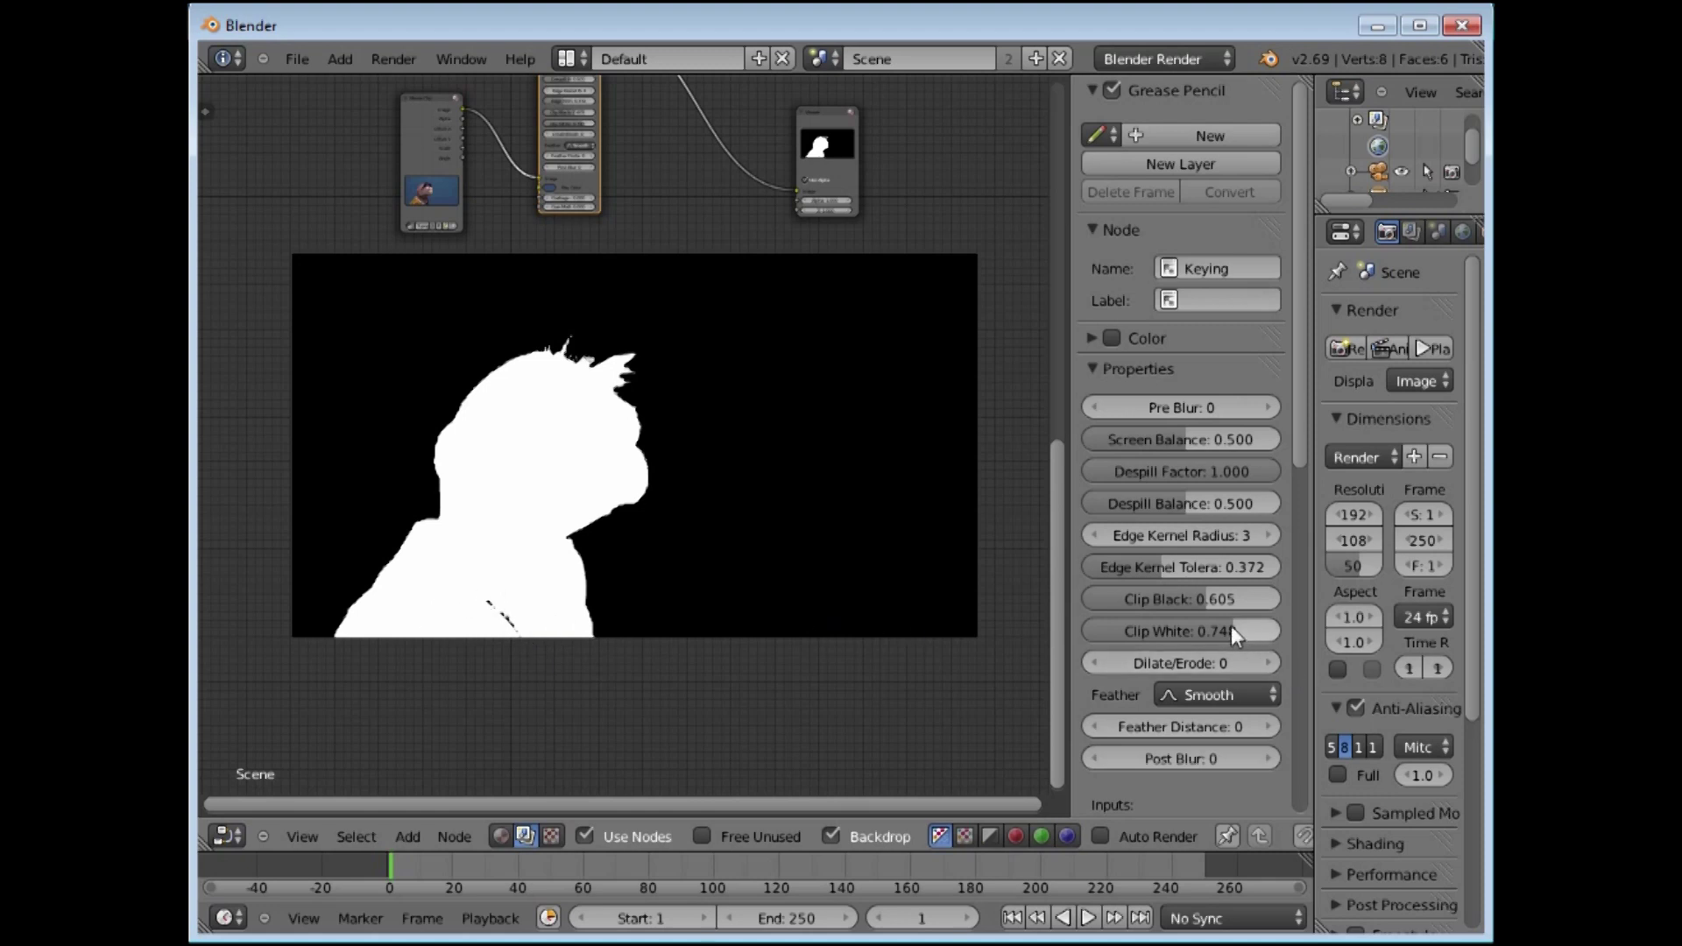
drag(1234, 628, 1253, 632)
Step: Connect the Keying node's Image output to the Viewer in place of the Matte output
middle_drag(653, 88, 654, 218)
drag(781, 359, 796, 380)
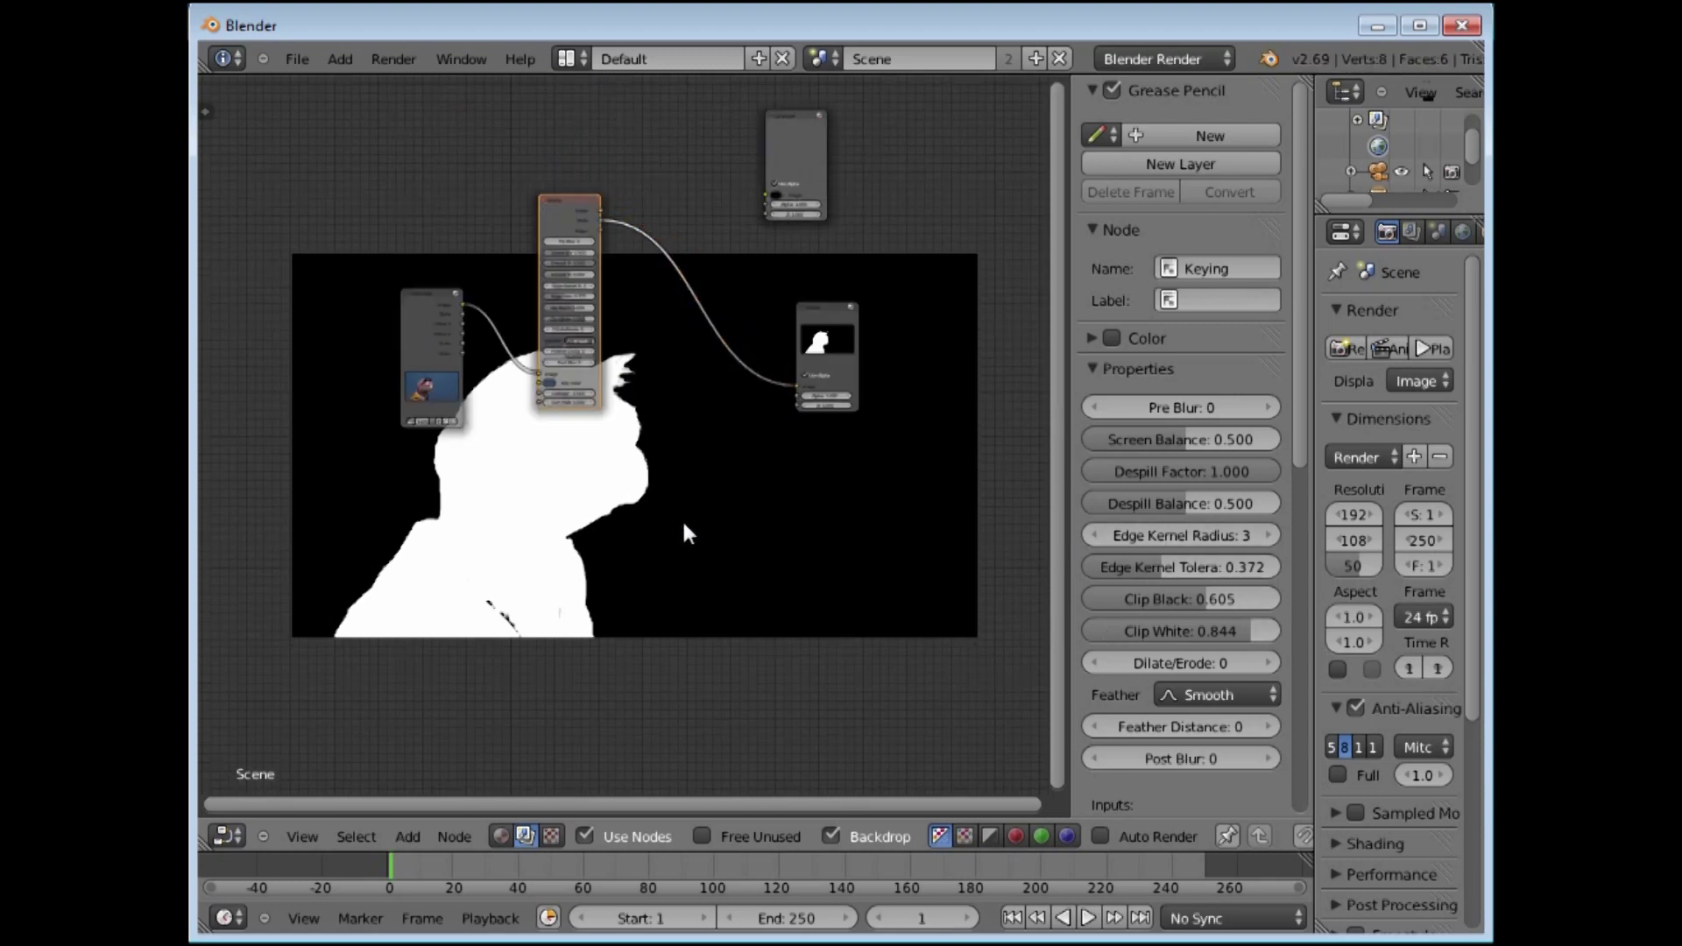
drag(602, 210, 794, 385)
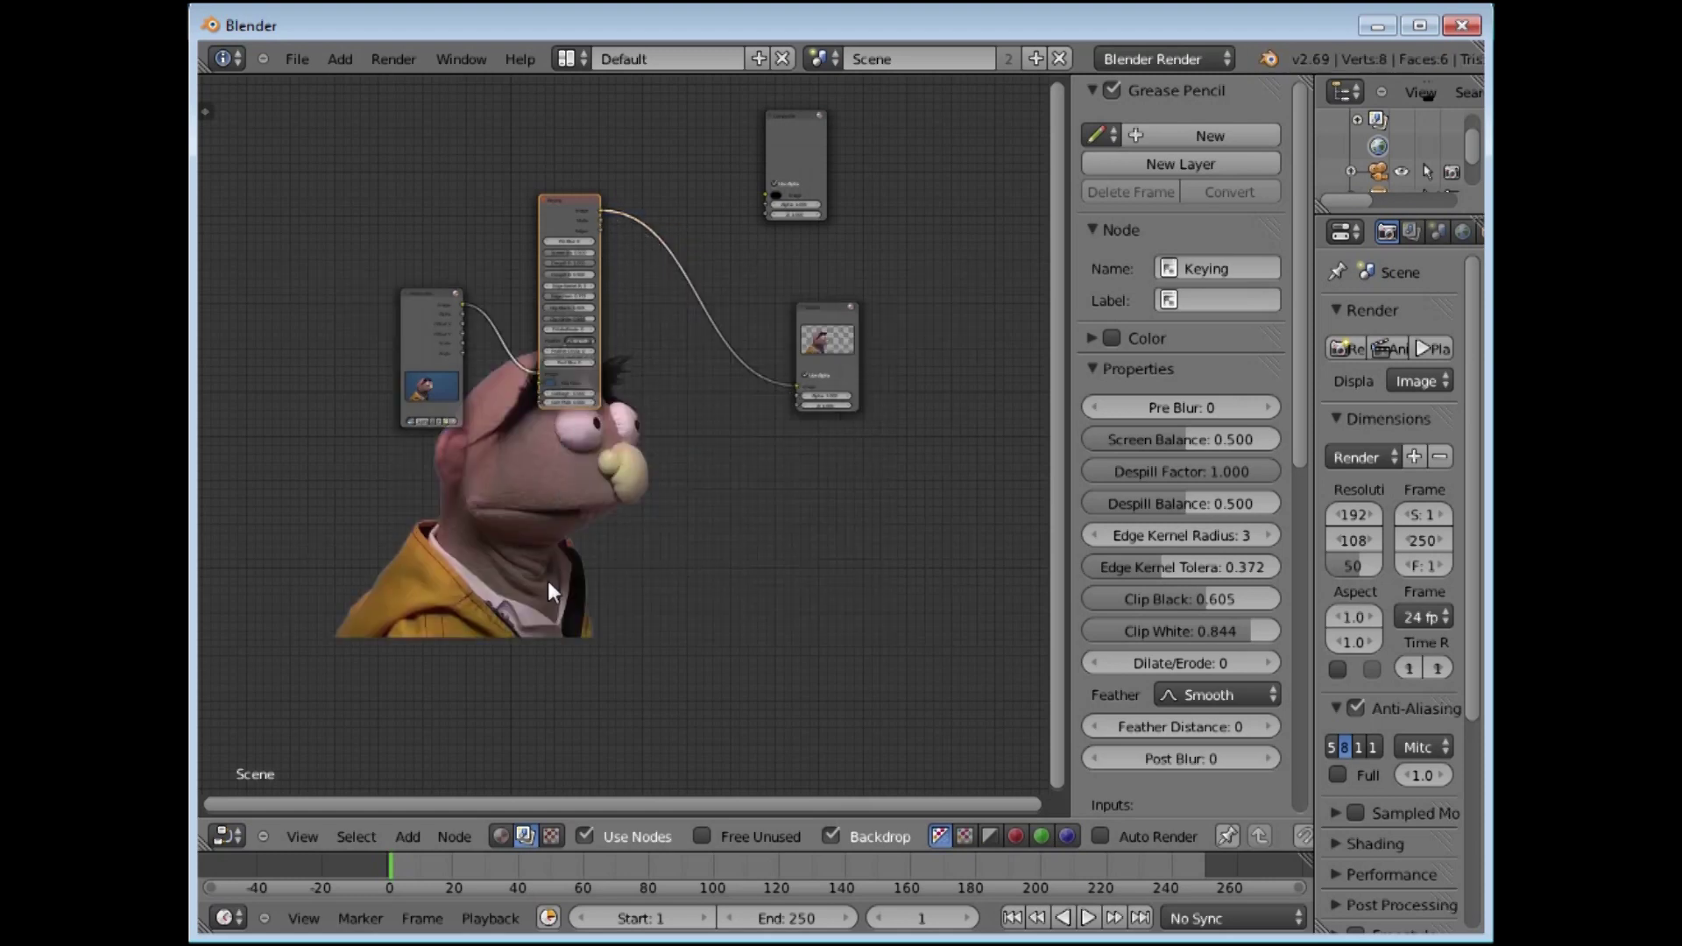
Step: Examine the keyed edges around the puppet's nose and eyes up close in the backdrop
scroll(566, 519, up, 2)
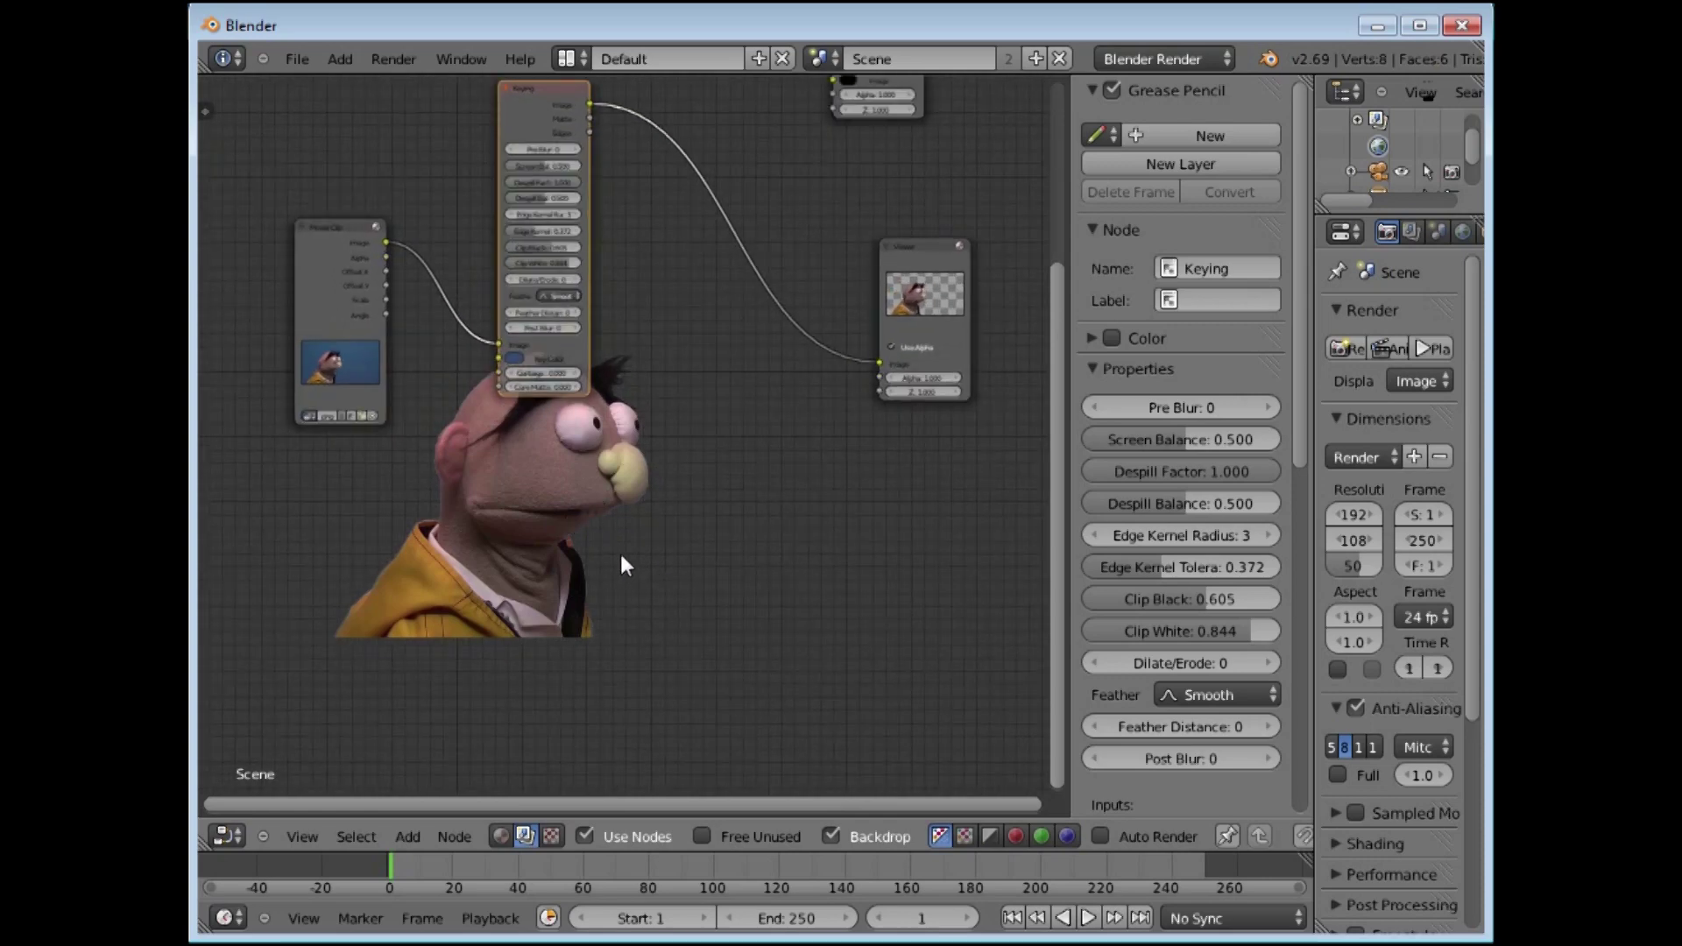
key(alt+v)
key(alt+v)
key(alt+v)
key(alt+v)
key(alt+v)
key(alt+v)
key(alt+v)
key(alt+v)
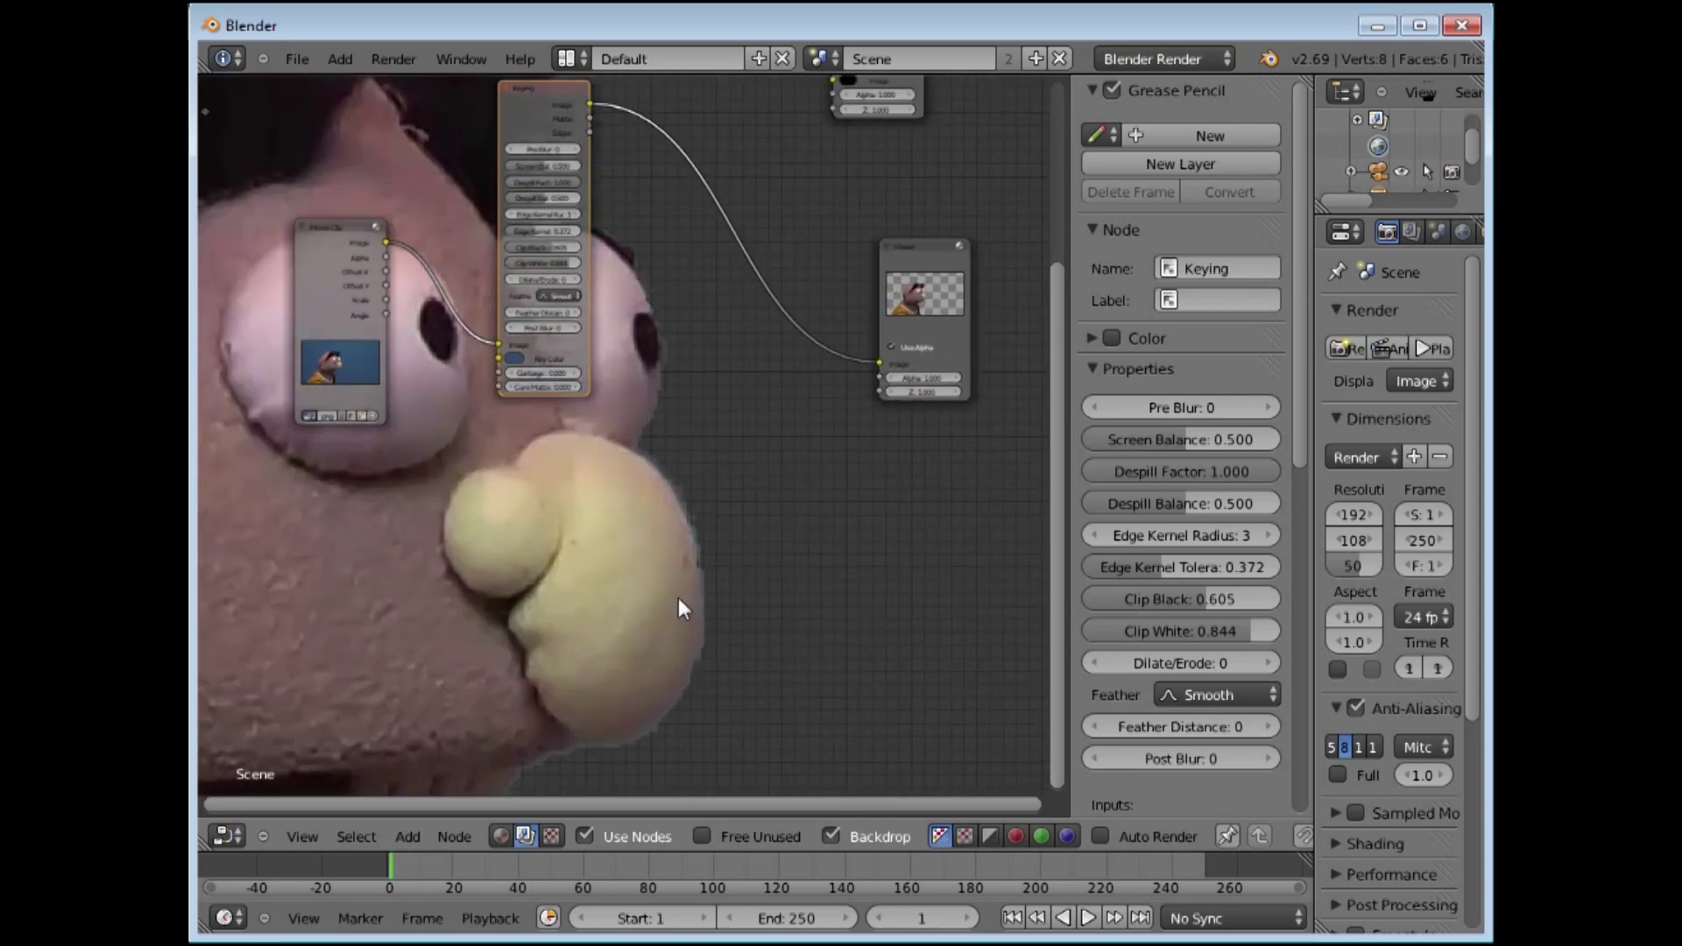
key(alt+v)
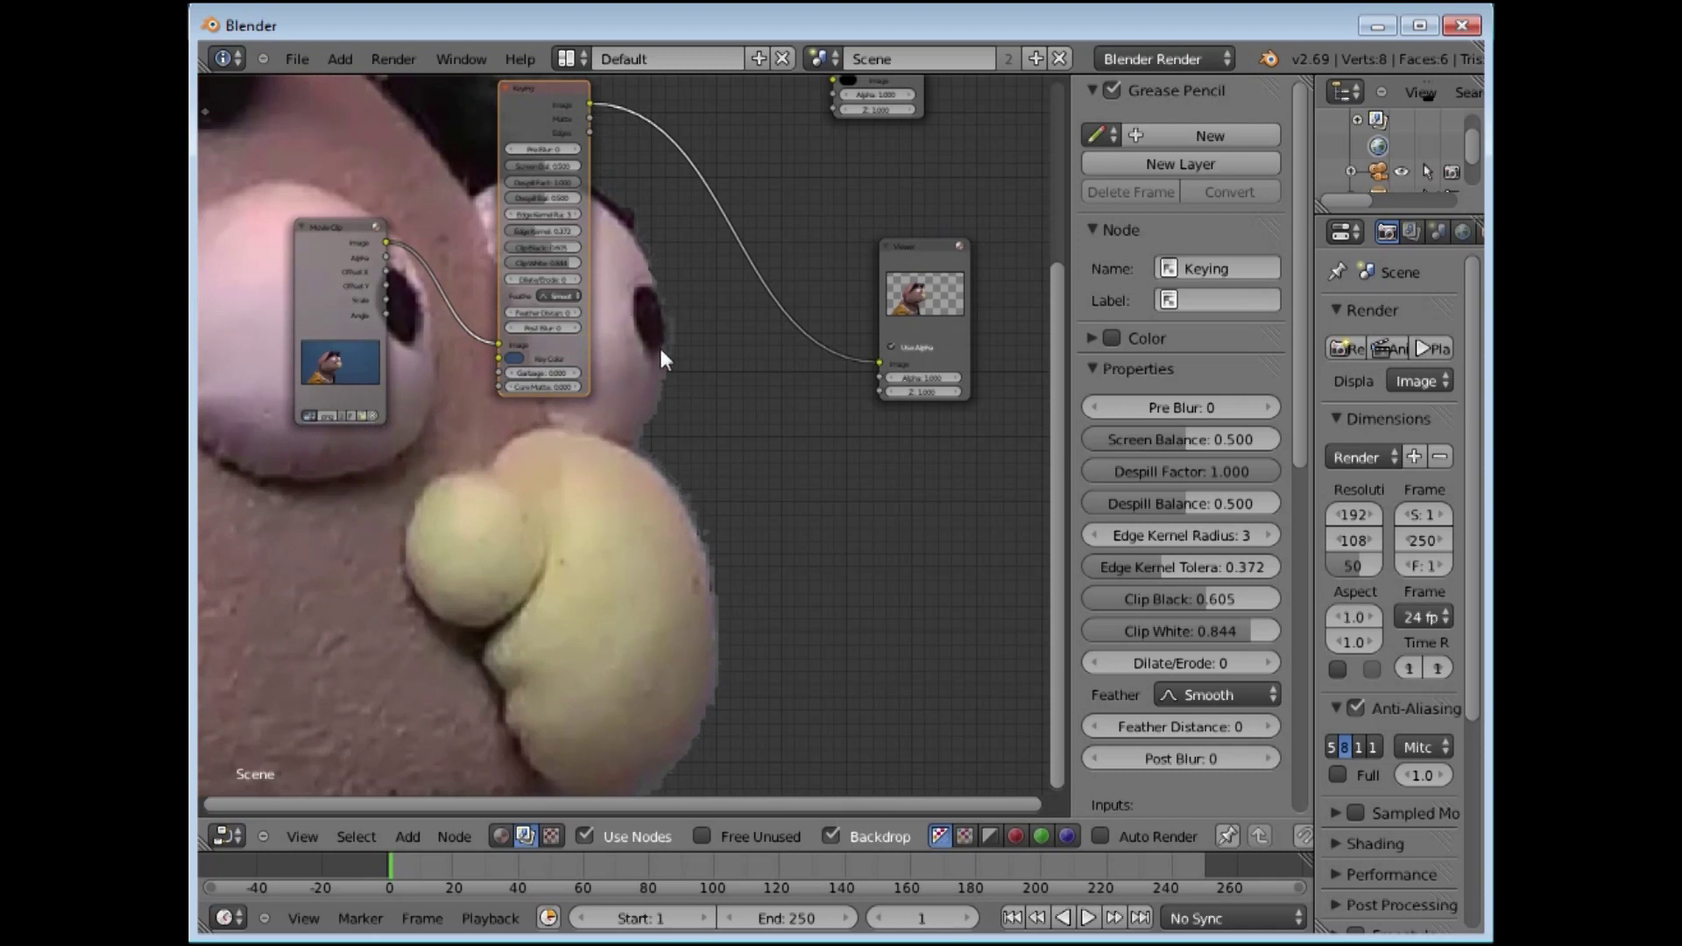
scroll(659, 345, down, 1)
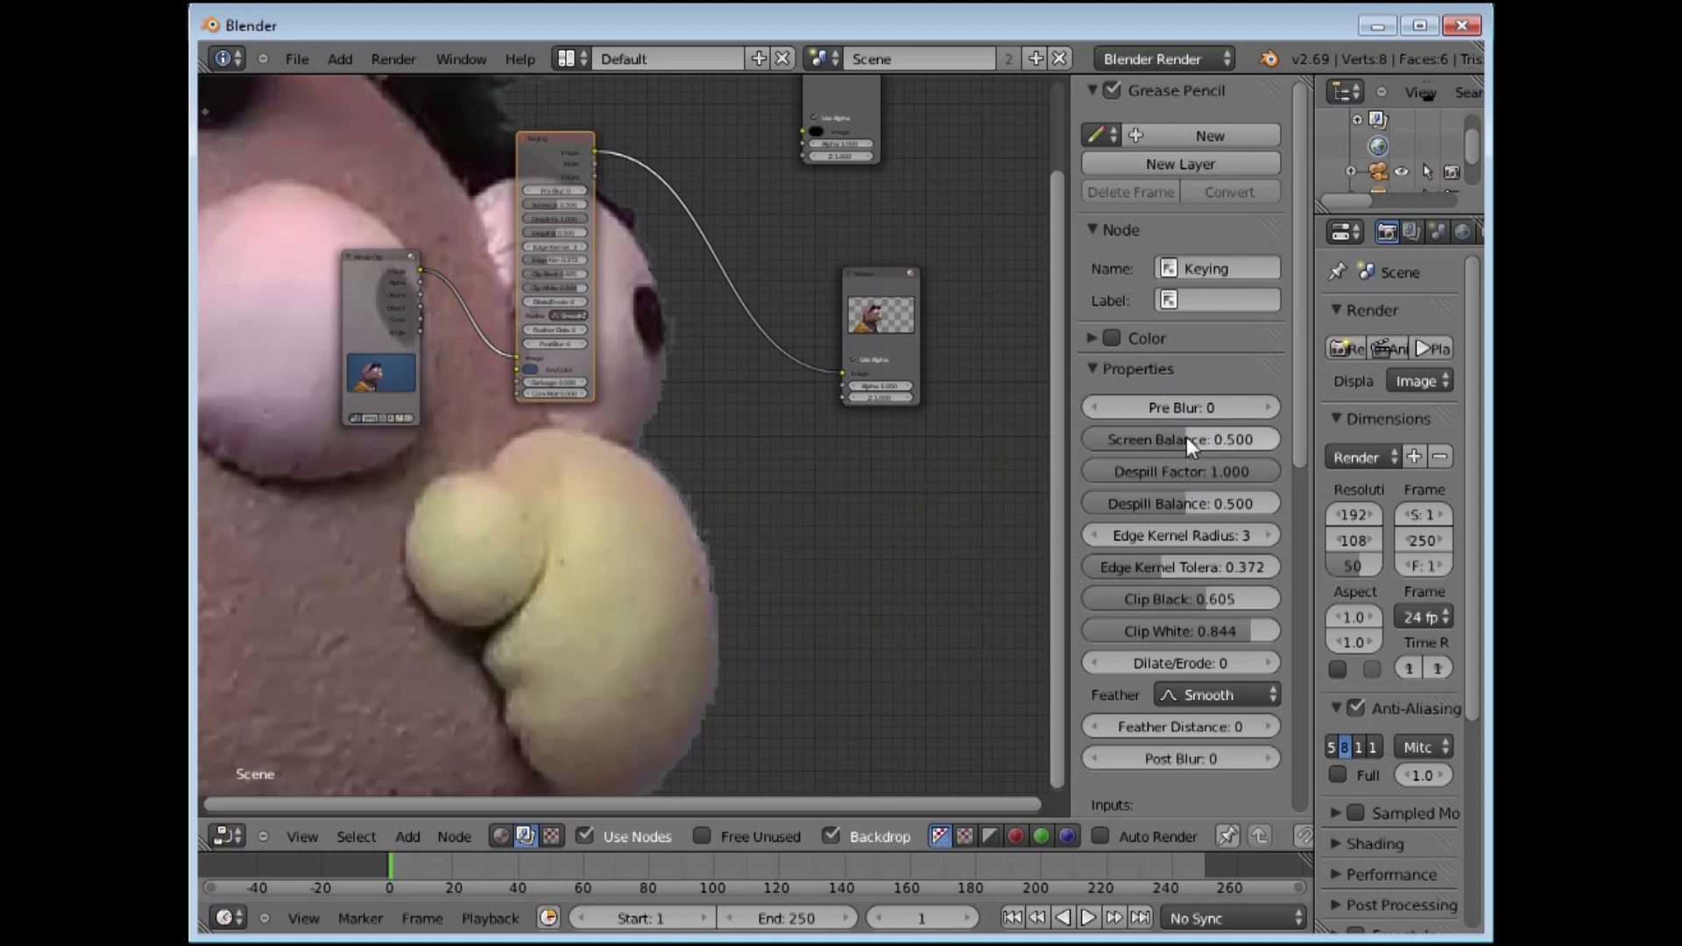
Step: Set the Keying node's Screen Balance to 0.561 and Despill Factor to 0.667, and check the puppet's edges
drag(1190, 450, 1183, 438)
drag(1267, 471, 1209, 470)
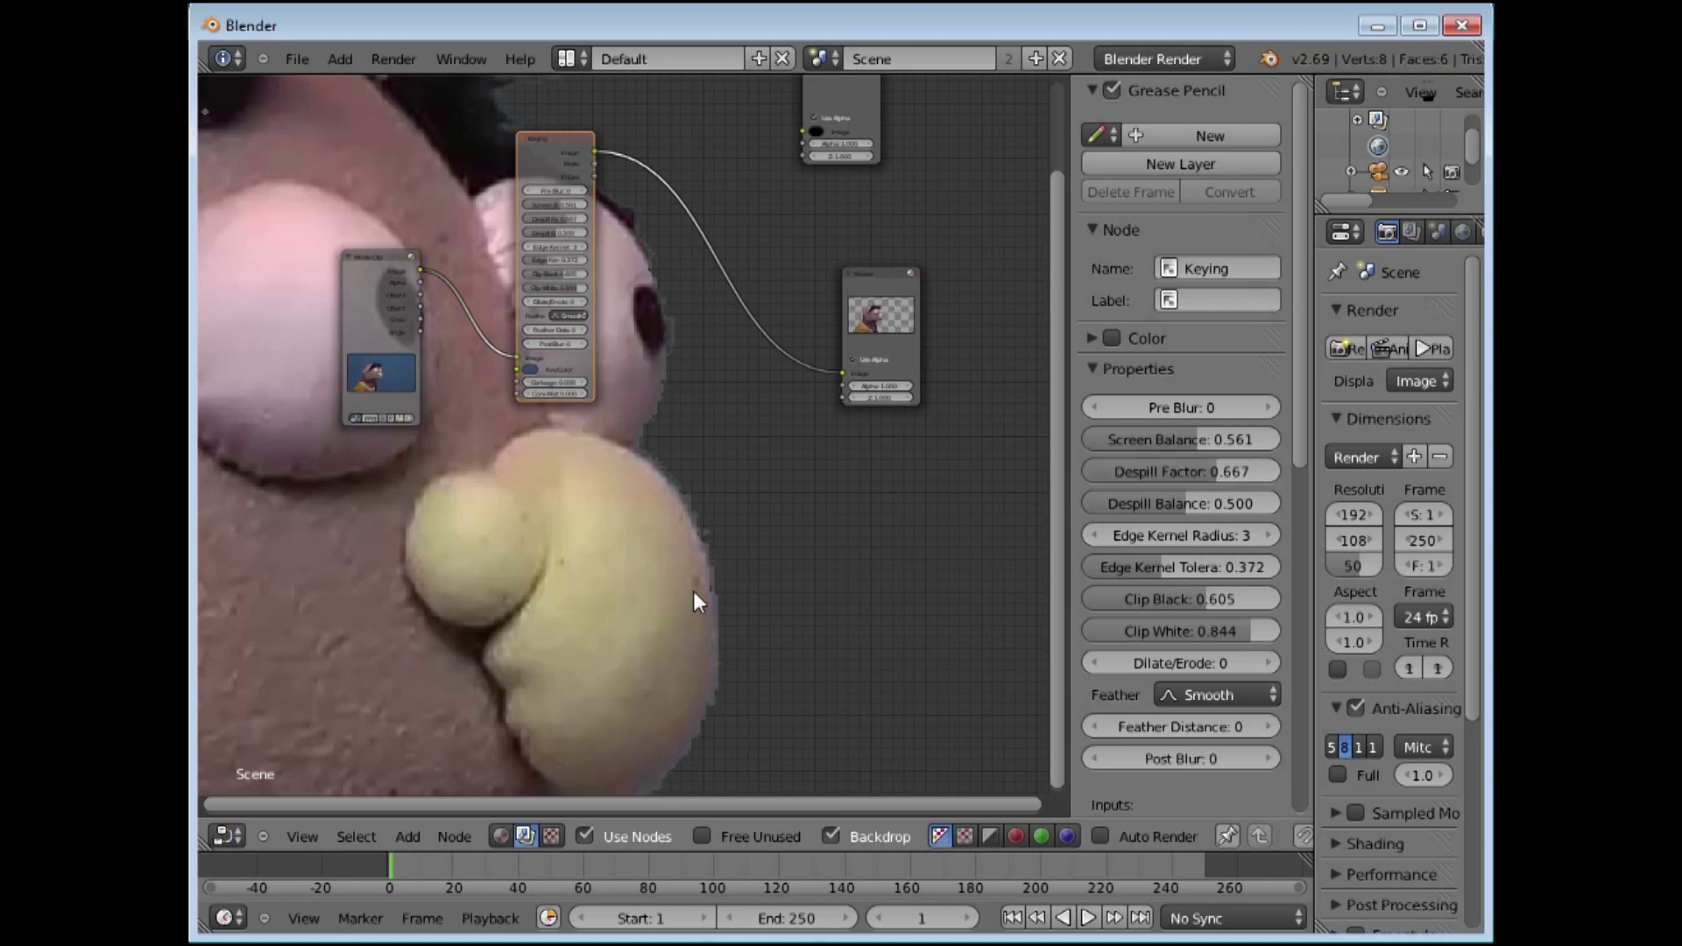
key(v)
key(v)
key(v)
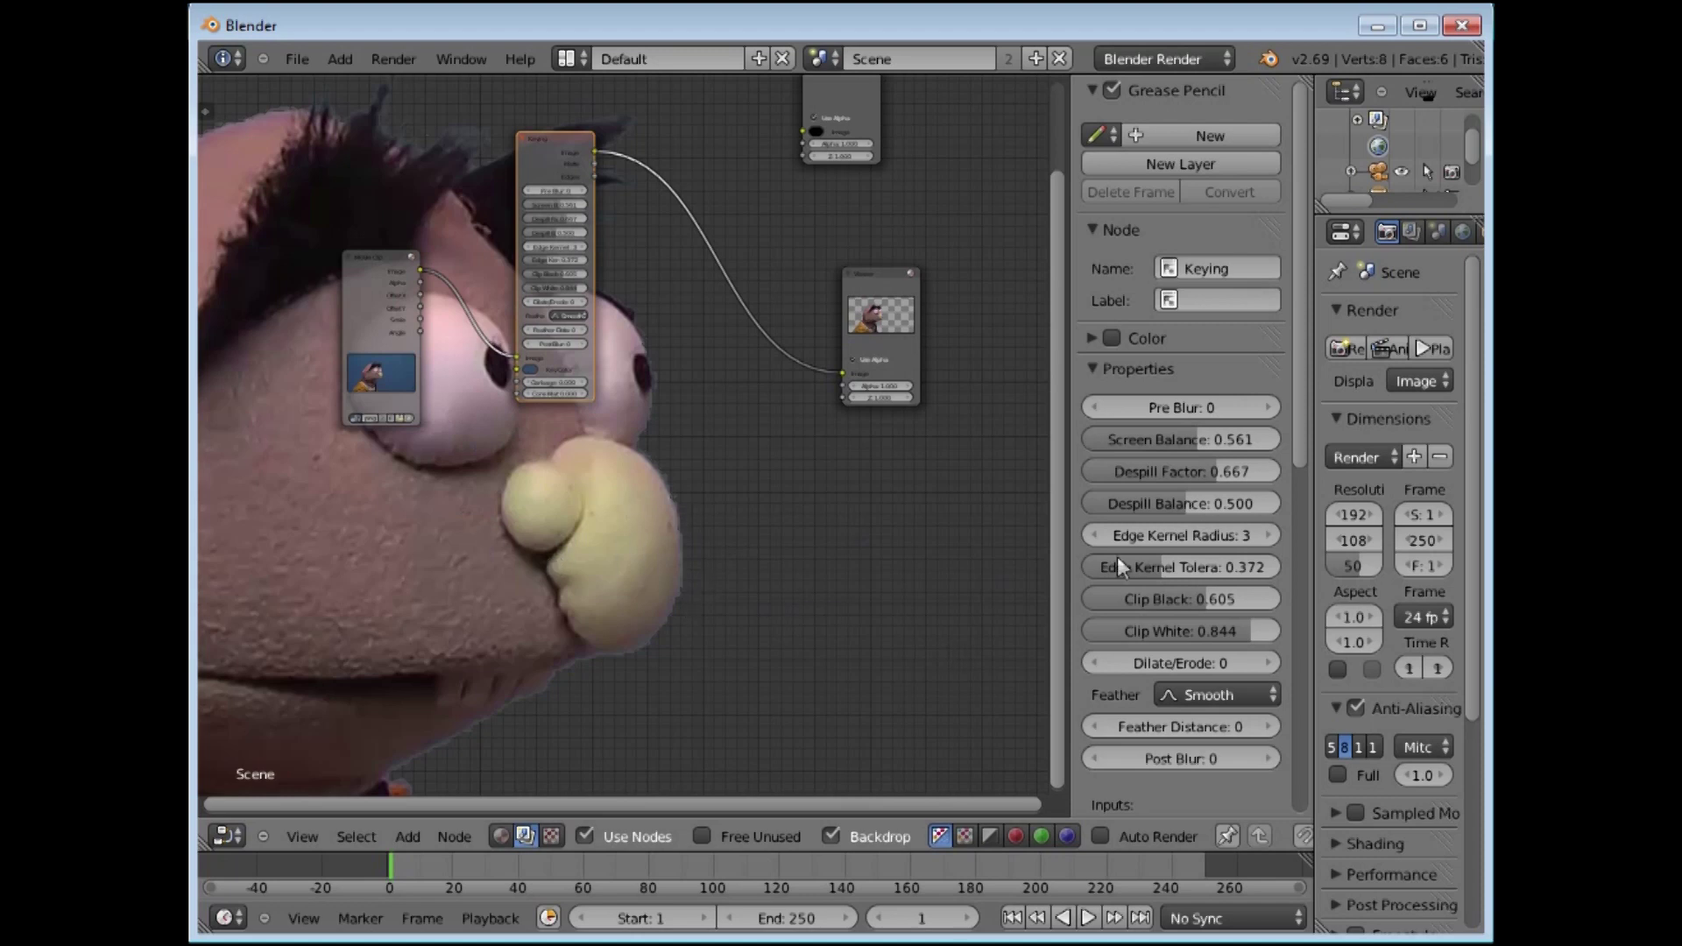
key(v)
key(v)
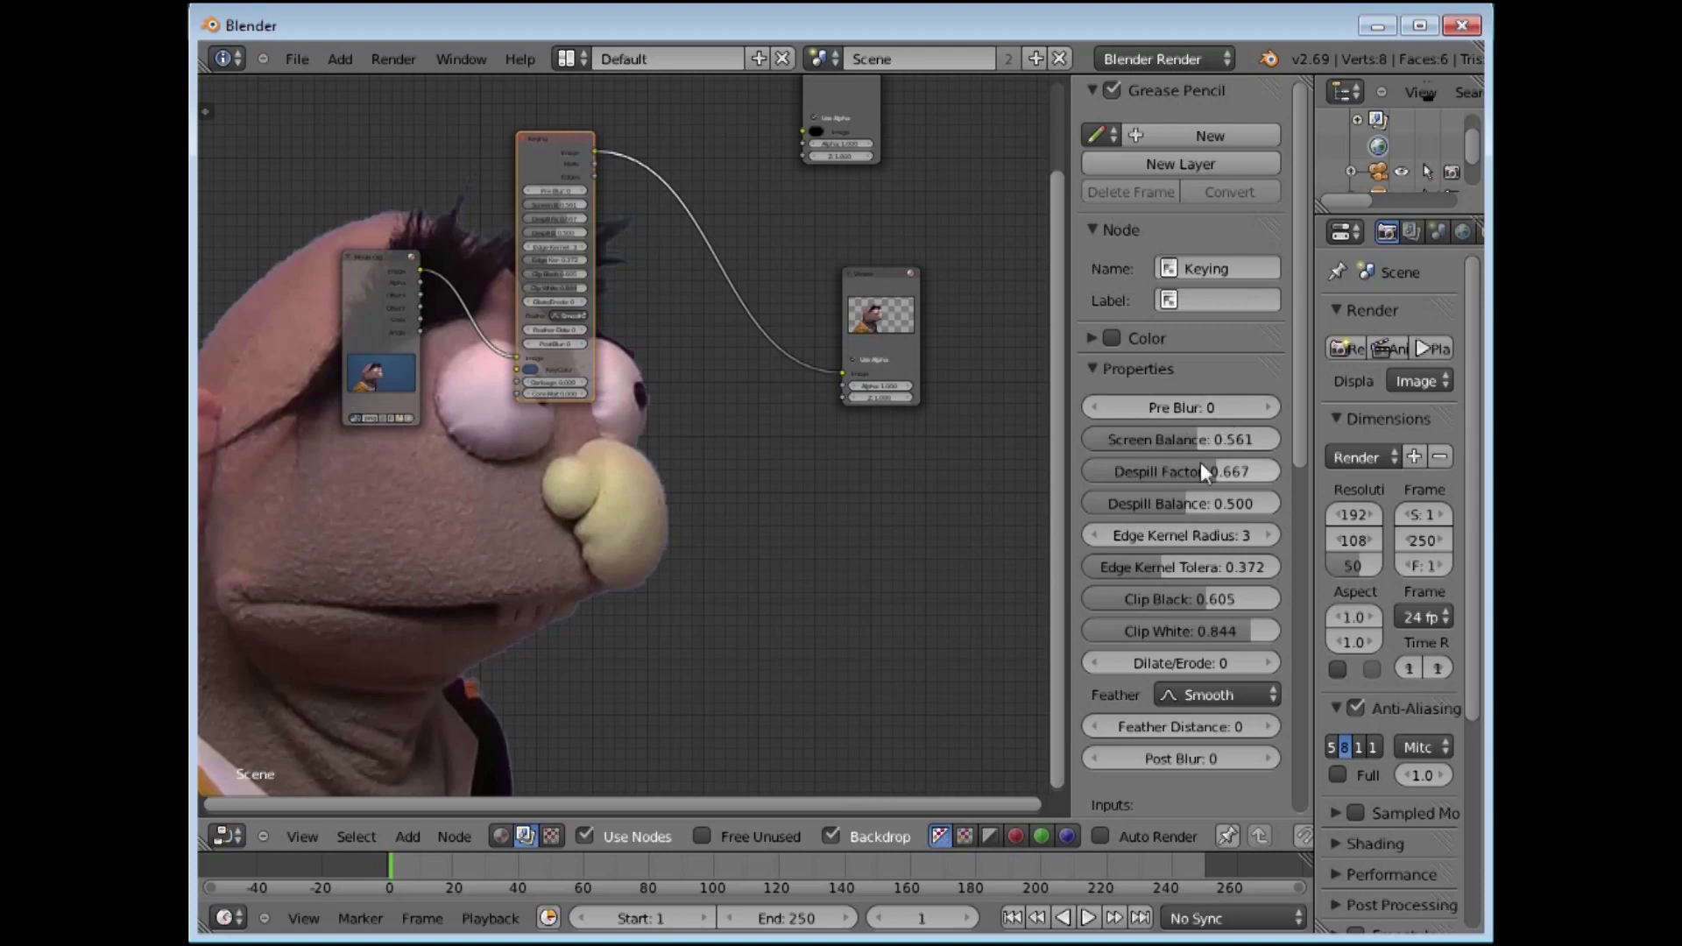
Step: Try lower despill and screen balance values, settling on Despill Factor 1.000, Despill Balance 0.520 and Screen Balance 0.500
drag(1214, 472, 1157, 472)
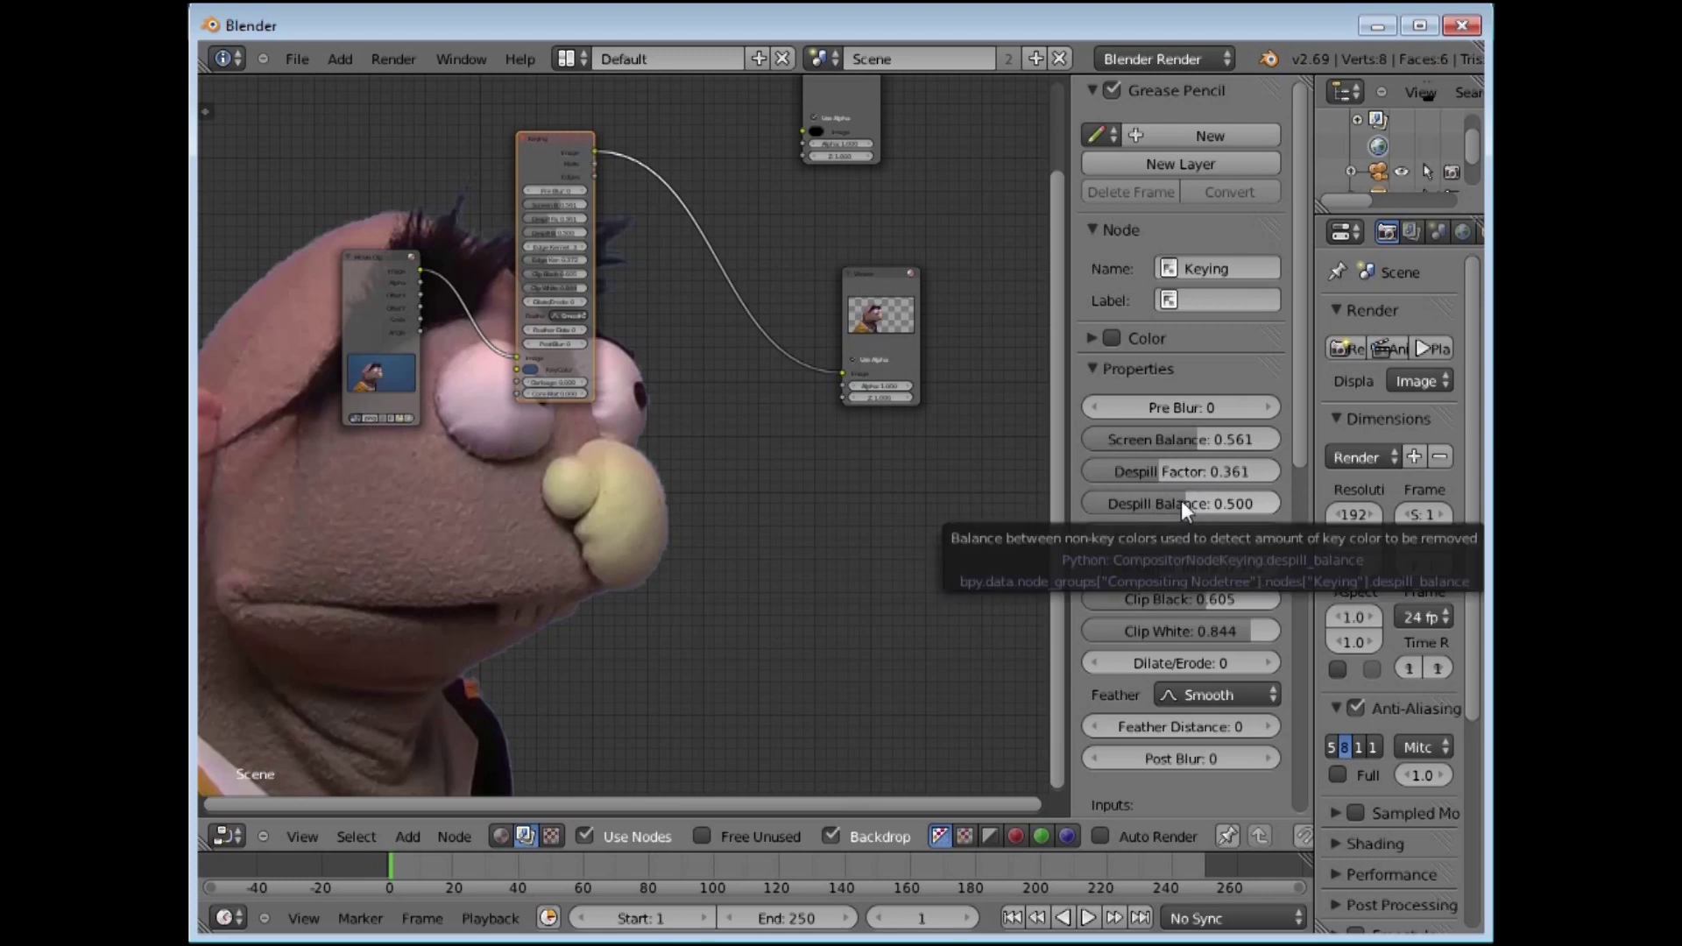
drag(1186, 503, 1144, 506)
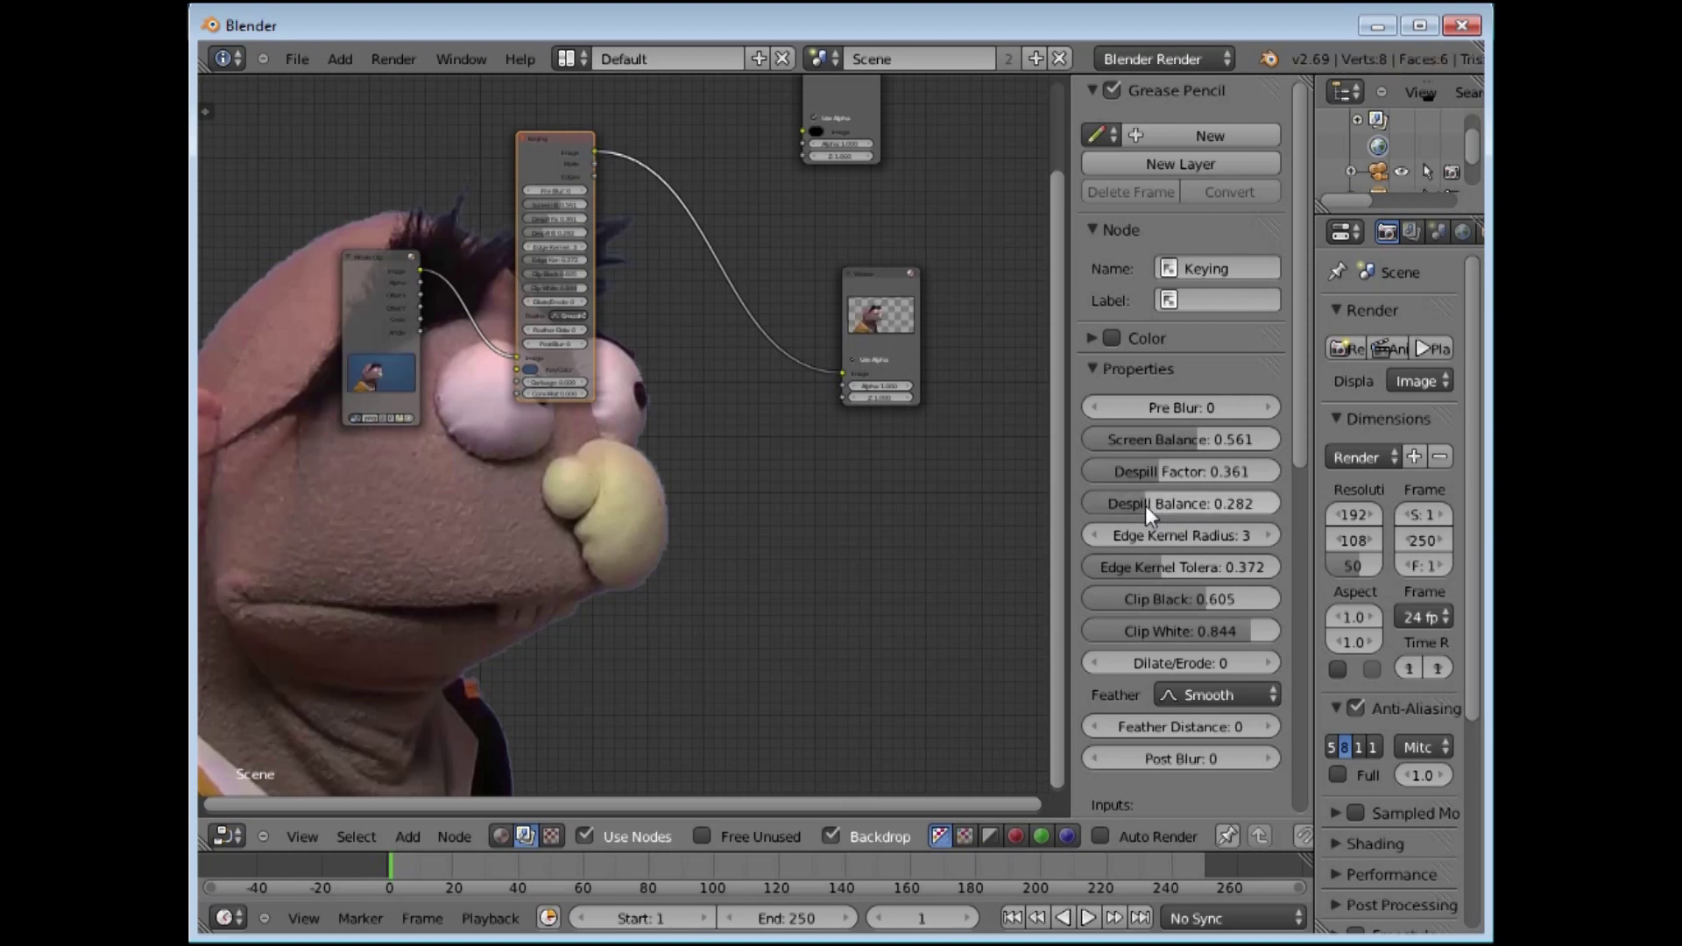
drag(1144, 506, 1296, 469)
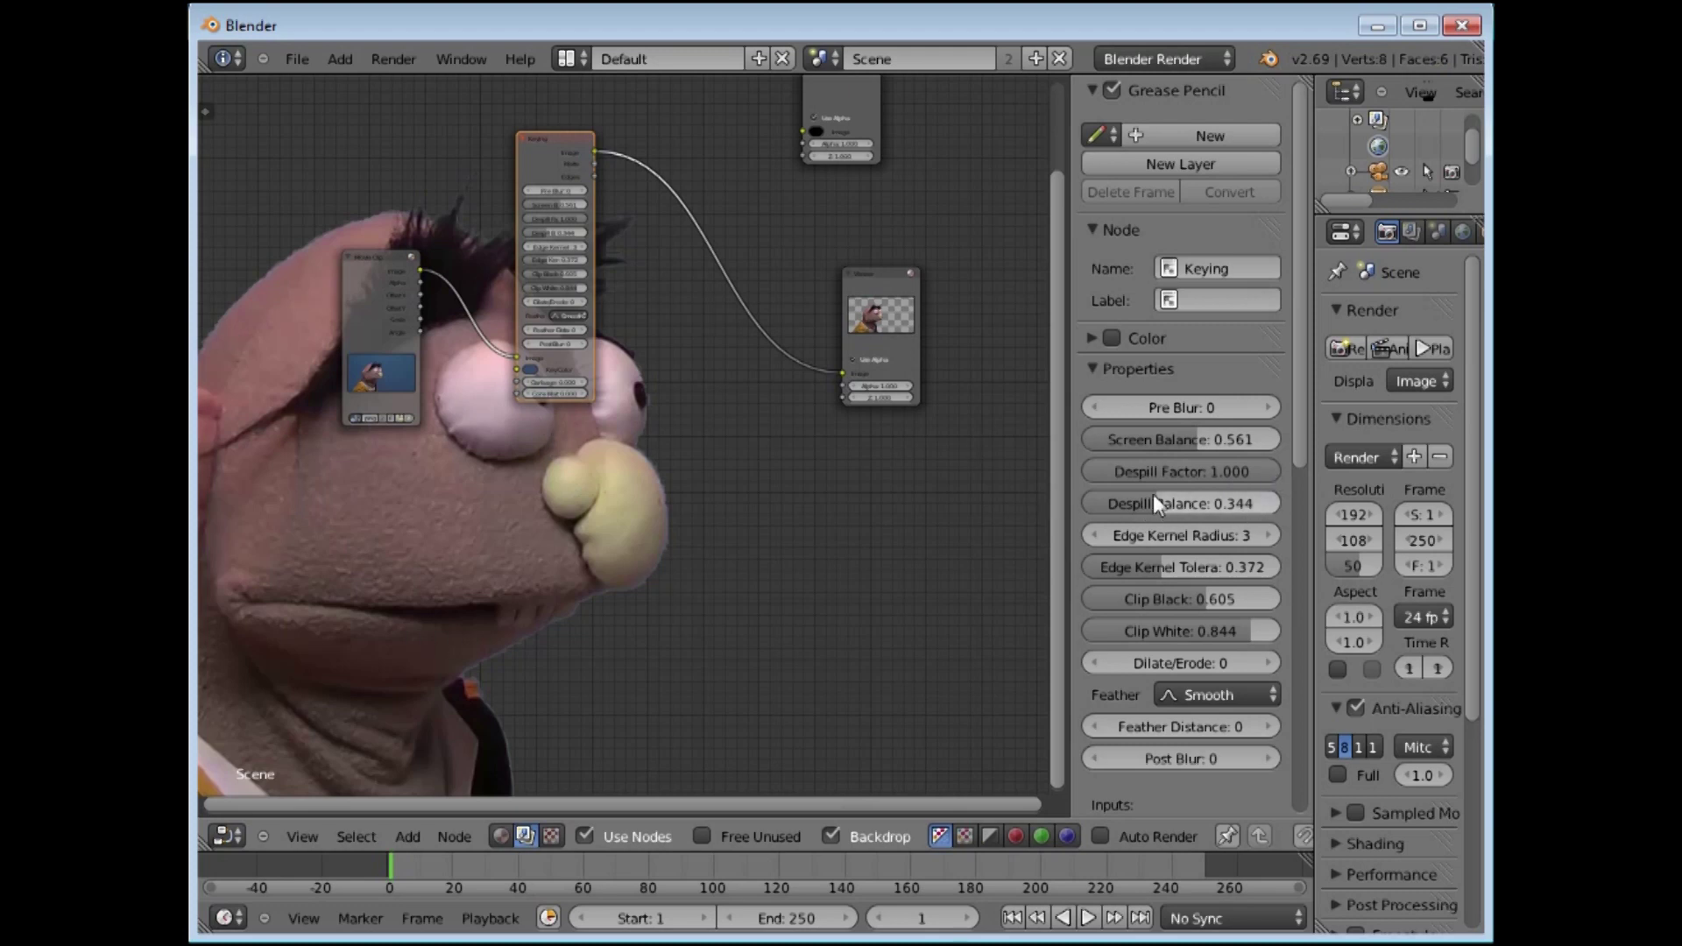
drag(1160, 503, 1196, 505)
drag(1192, 438, 1142, 436)
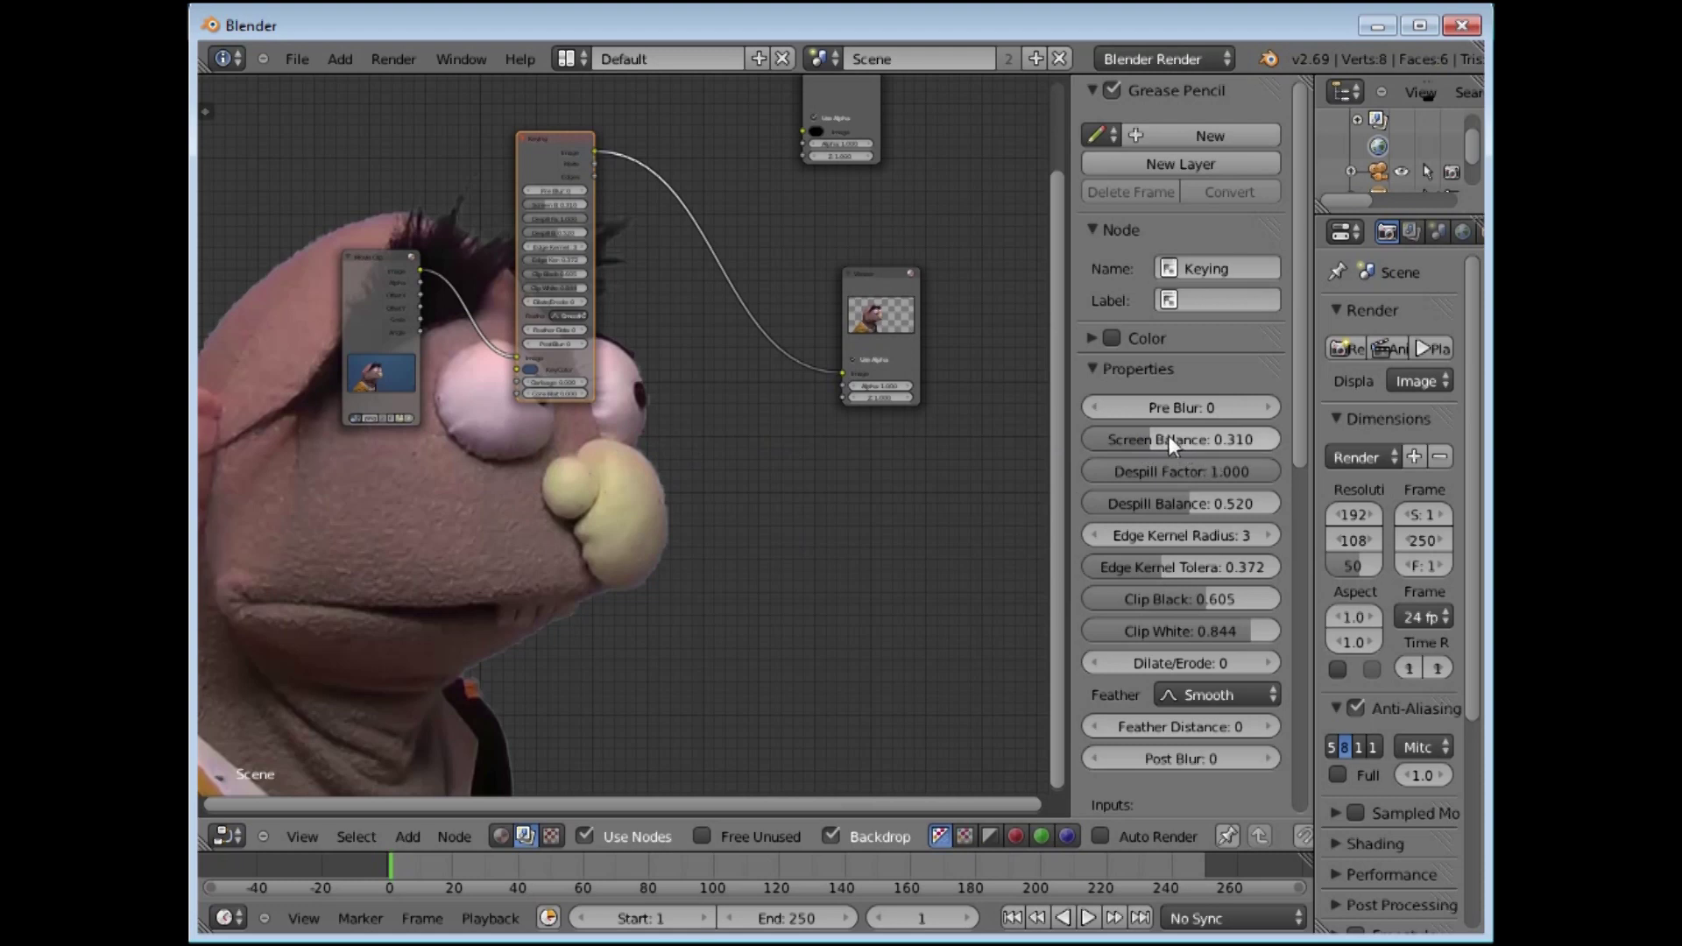
drag(1149, 438, 1185, 443)
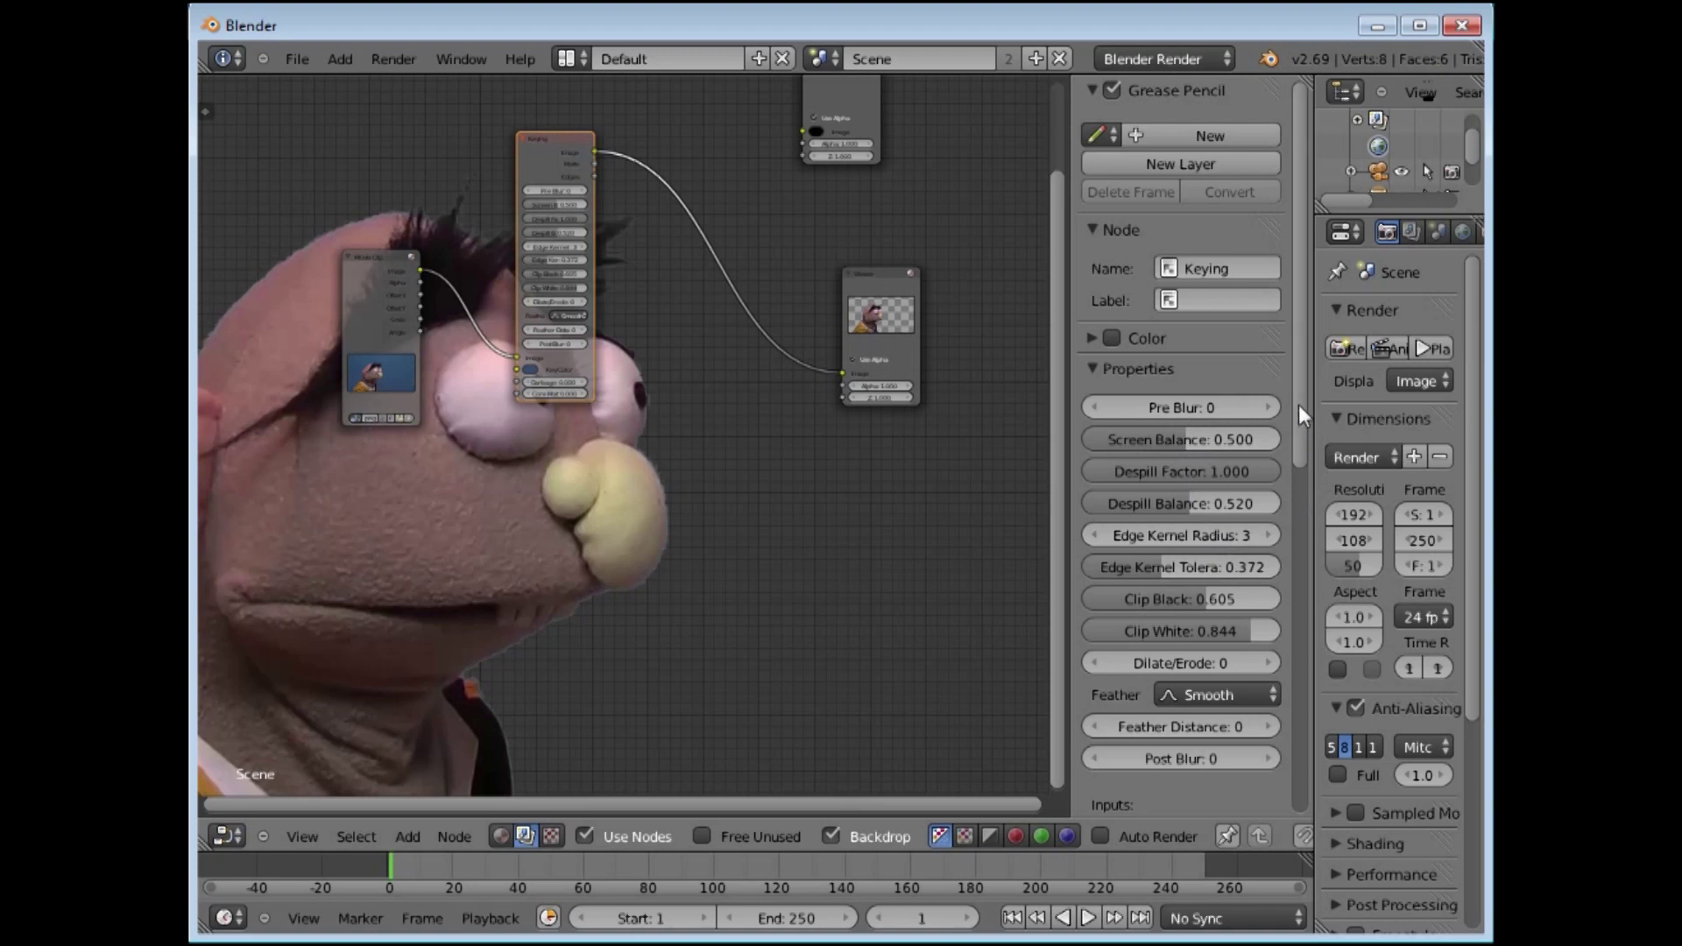
Step: Erode the matte by setting the Keying node's Dilate/Erode to -3, and check the puppet's outline clear of the nodes
scroll(1299, 404, down, 1)
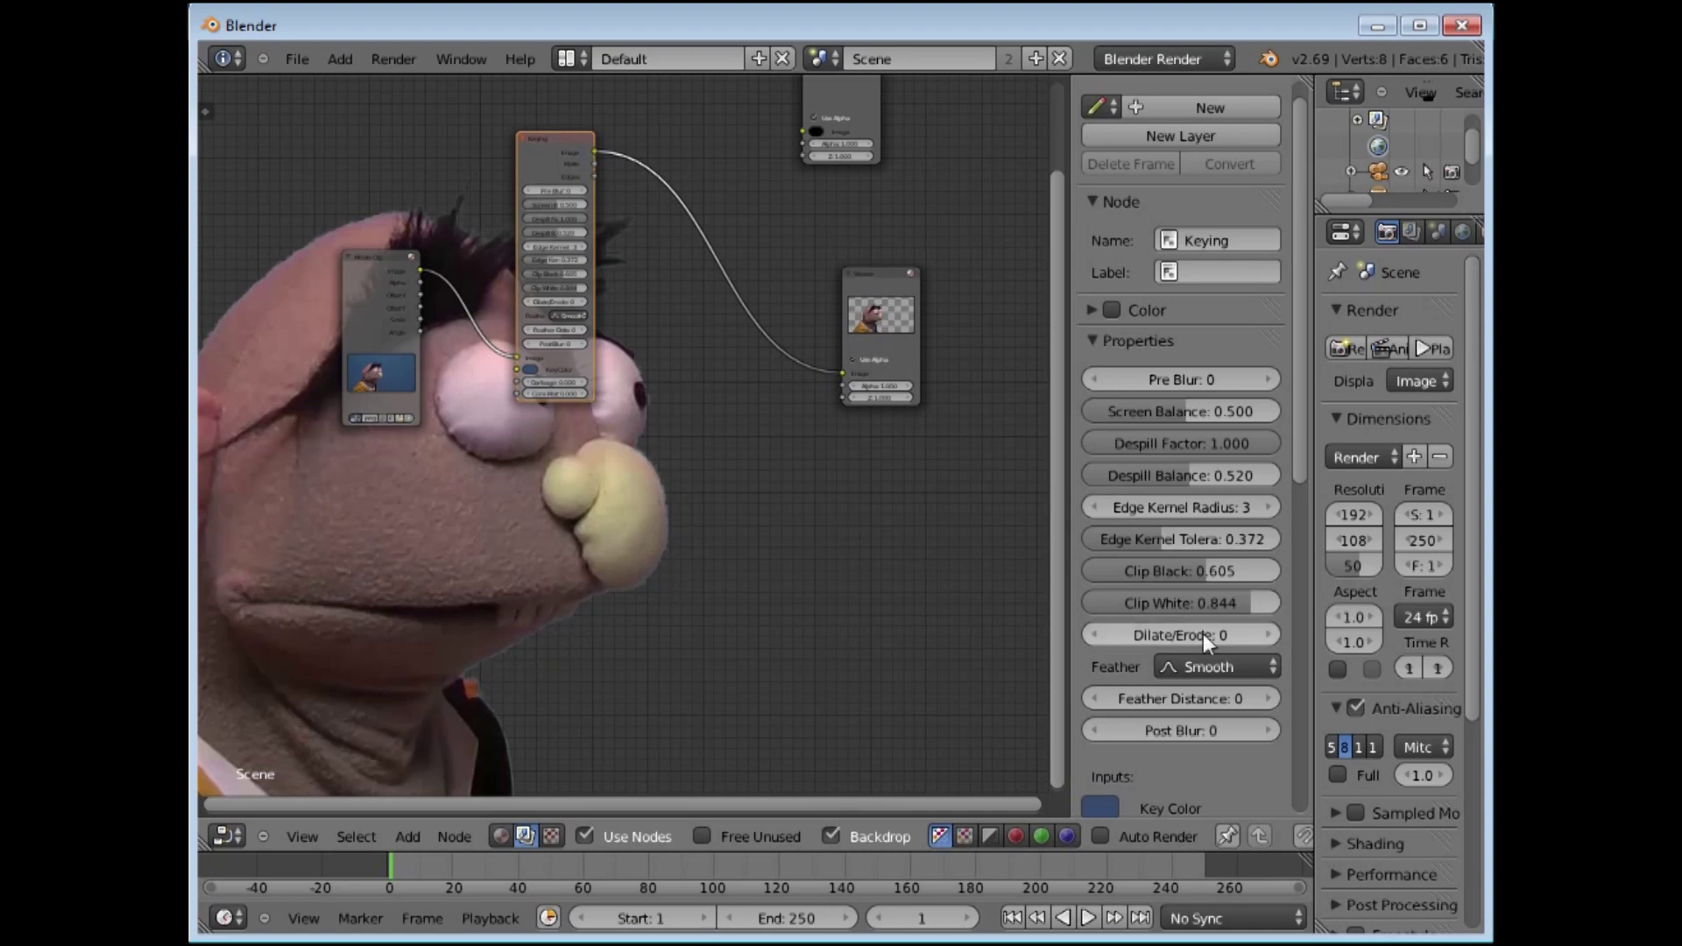
click(1095, 636)
click(1095, 633)
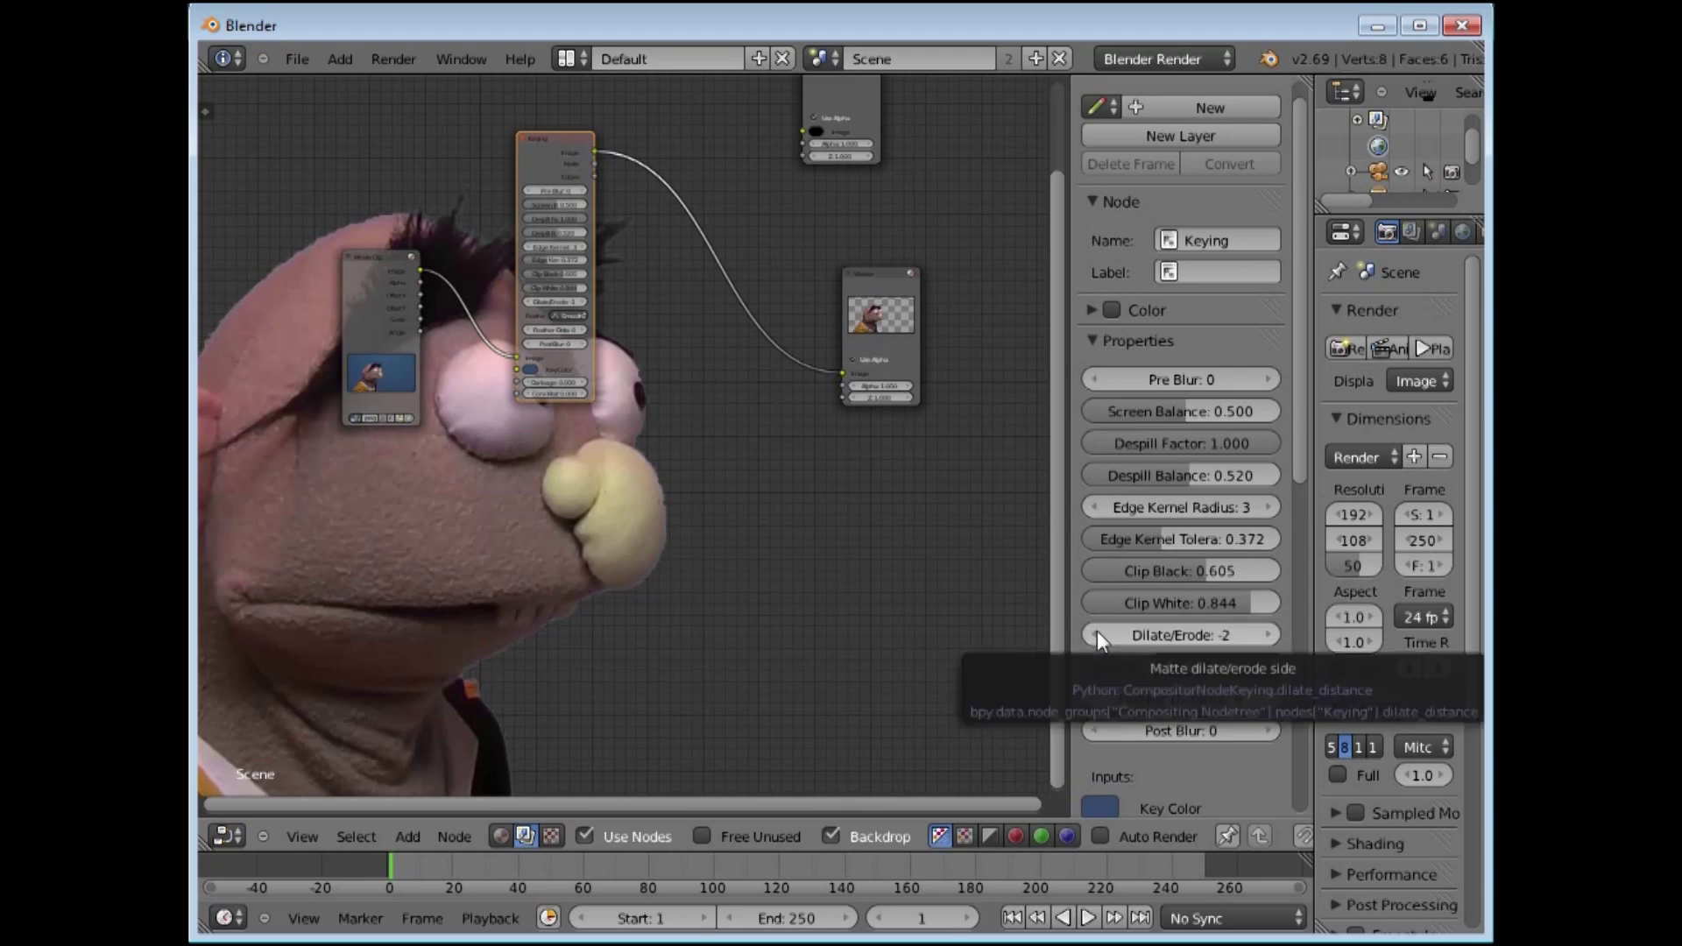
click(1096, 632)
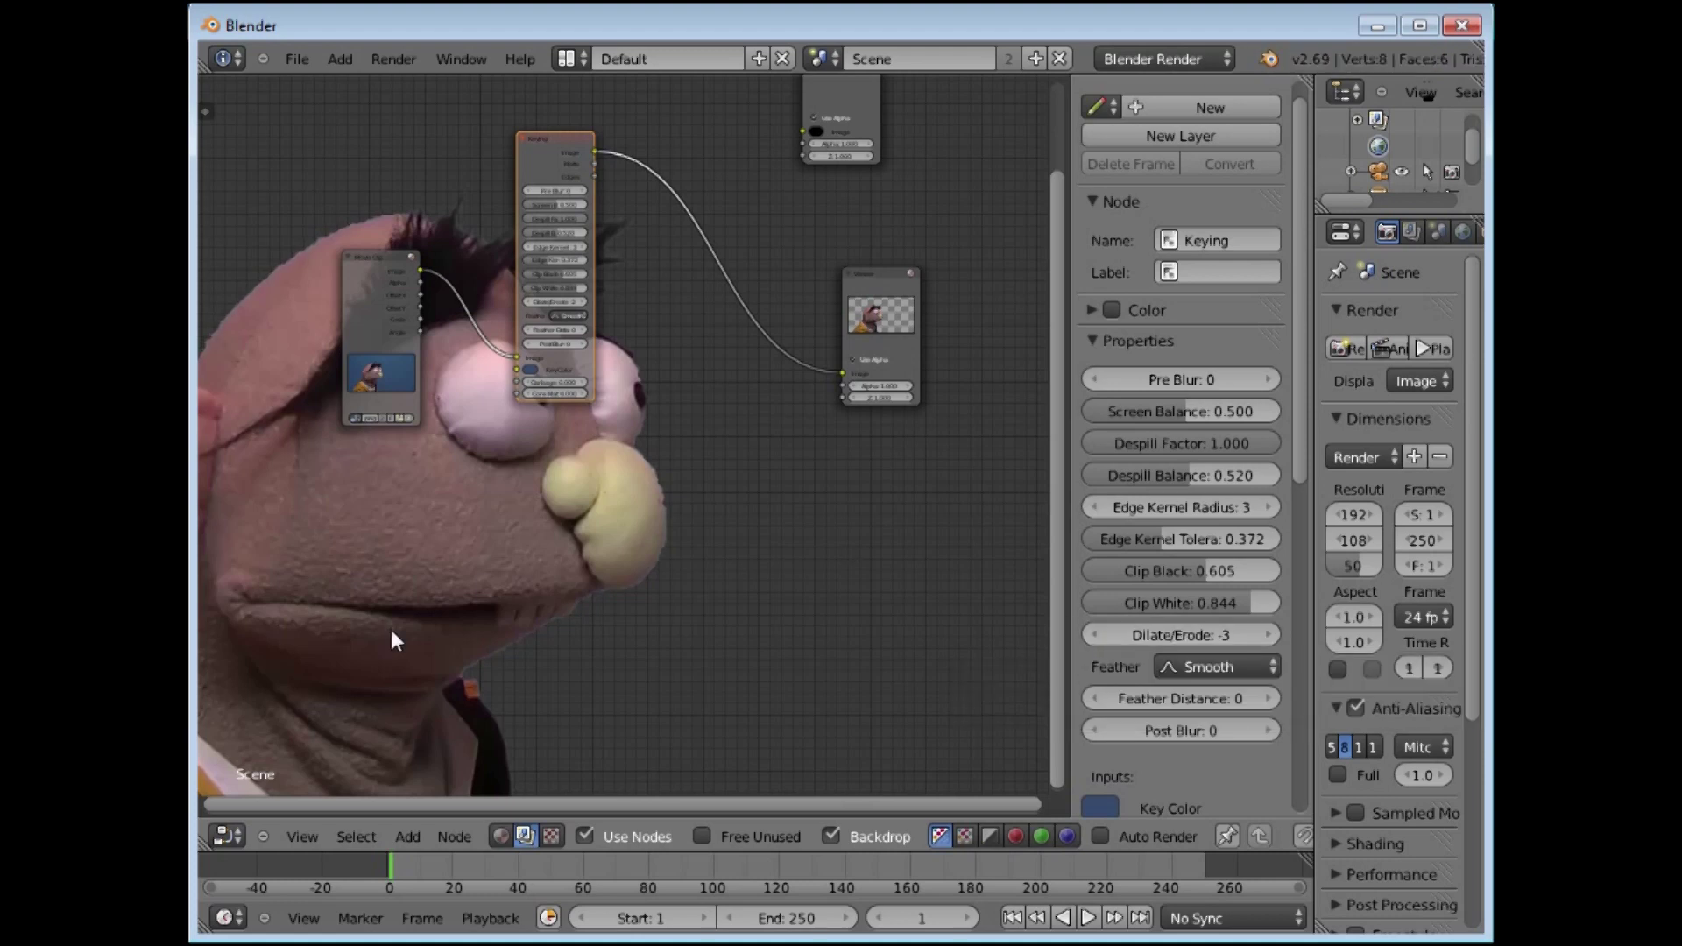
scroll(547, 537, down, 1)
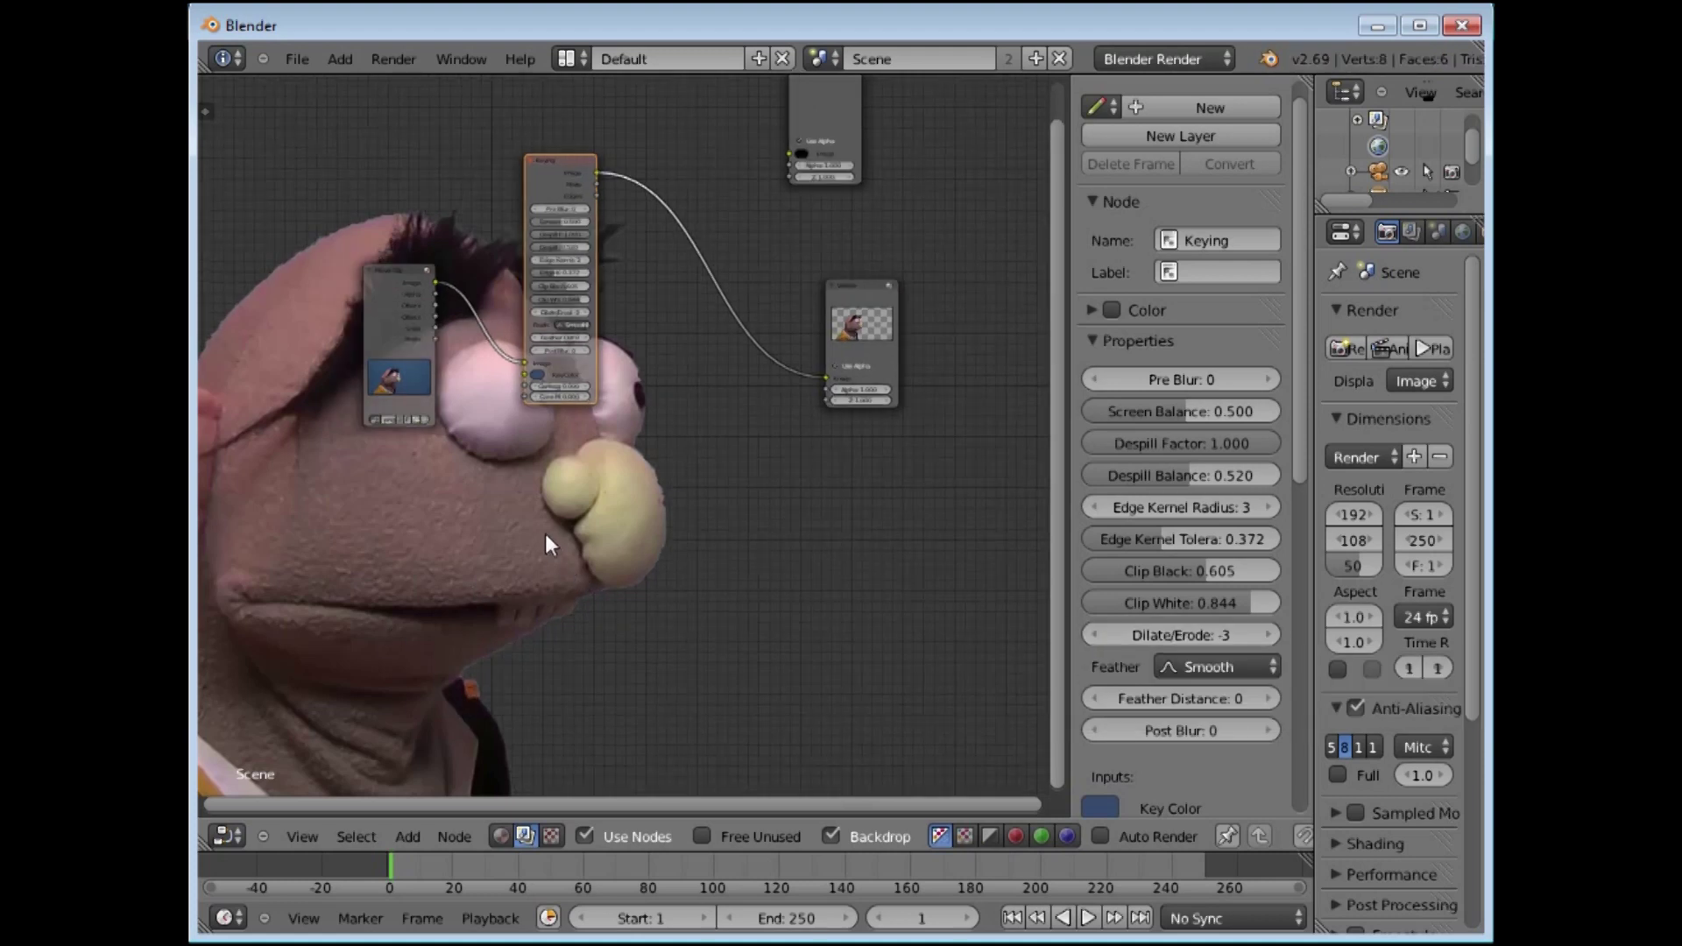
scroll(546, 537, down, 1)
drag(1050, 487, 1071, 692)
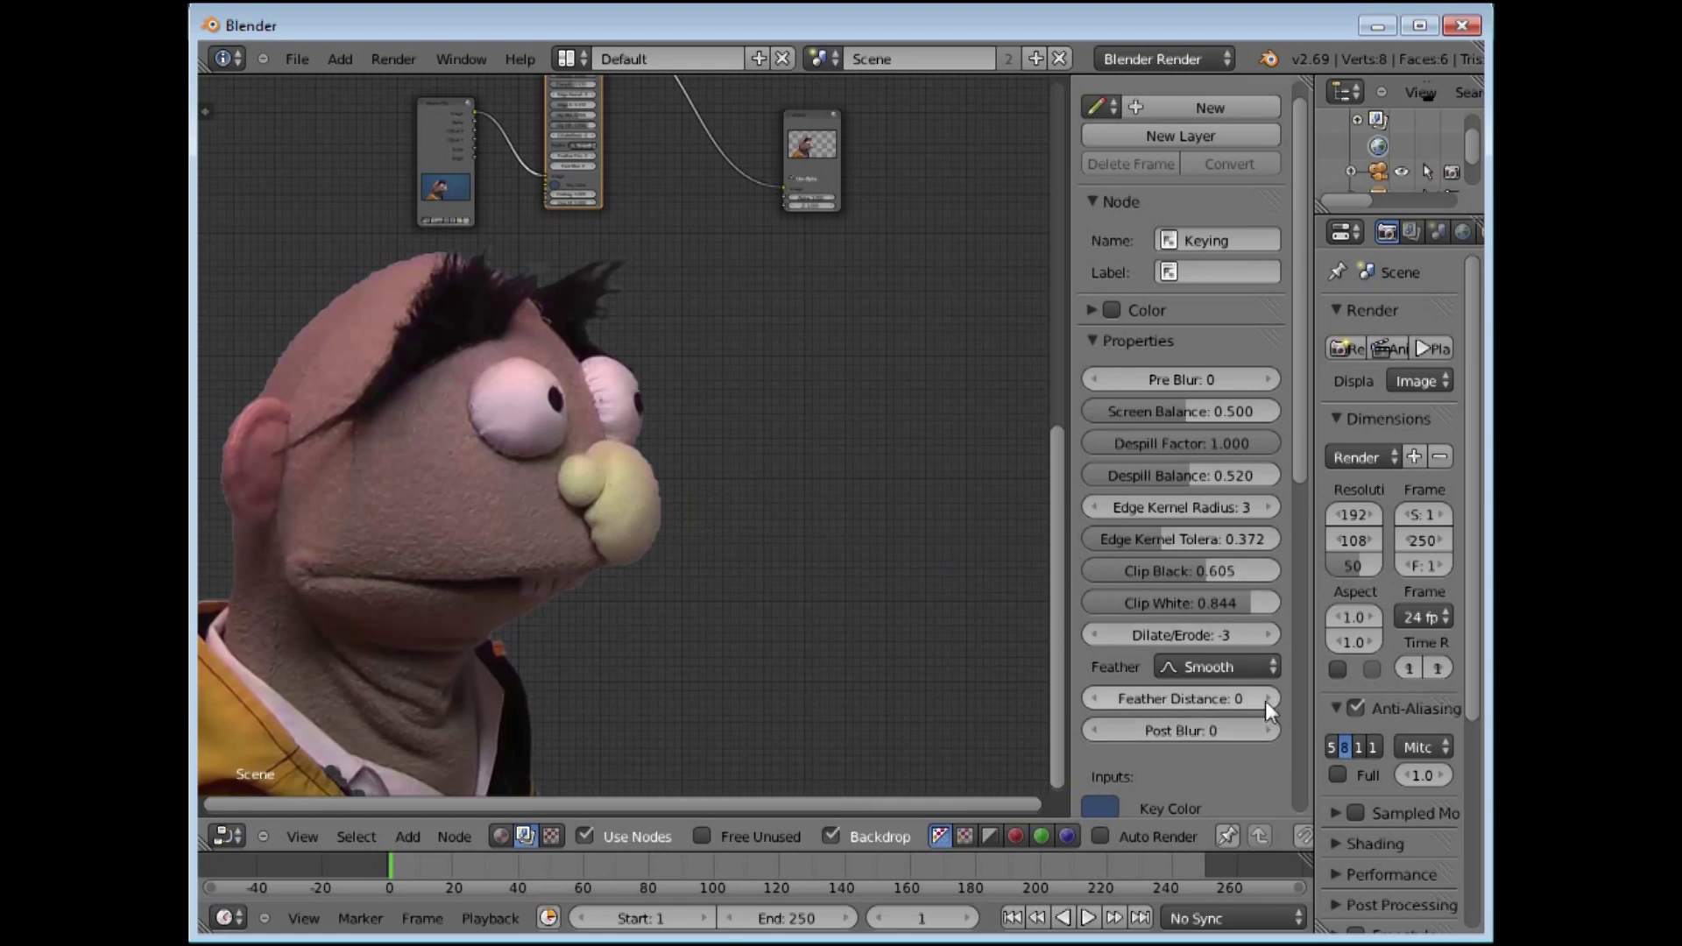
Step: Soften the matte edge by setting the Keying node's Post Blur to 3
click(1268, 731)
click(1269, 731)
click(1269, 730)
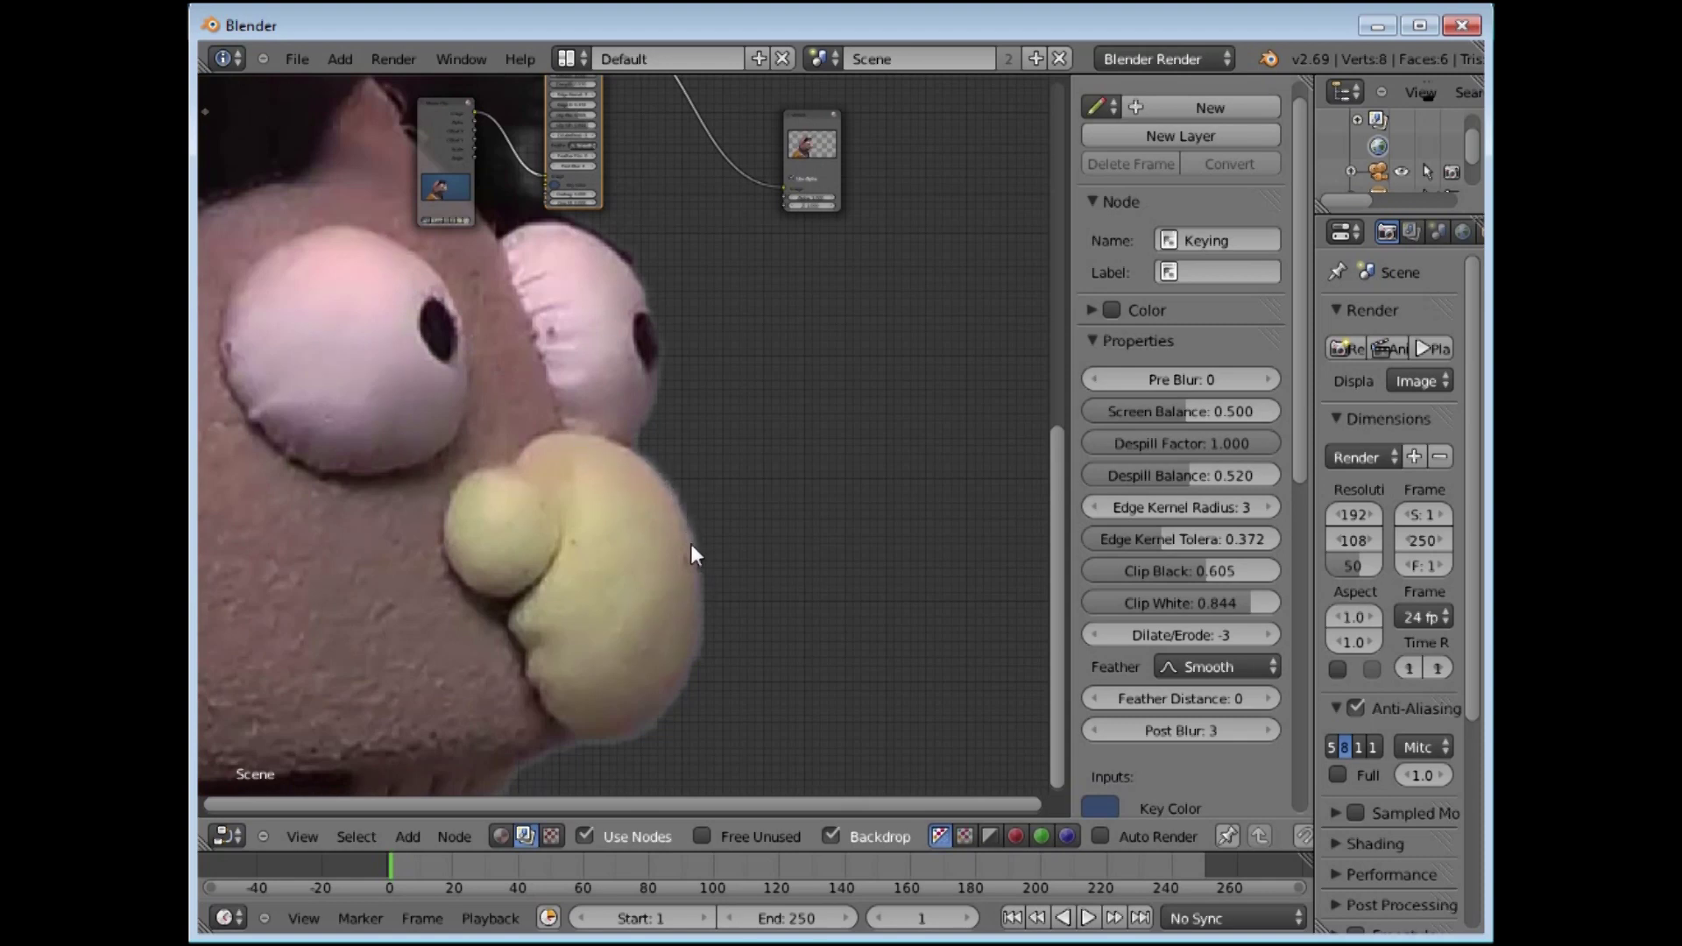
Step: Set the Keying node's Dilate/Erode to -4 and inspect the edge of the keyed puppet
click(1094, 635)
key(alt+v)
key(alt+v)
key(alt+v)
key(alt+v)
key(alt+v)
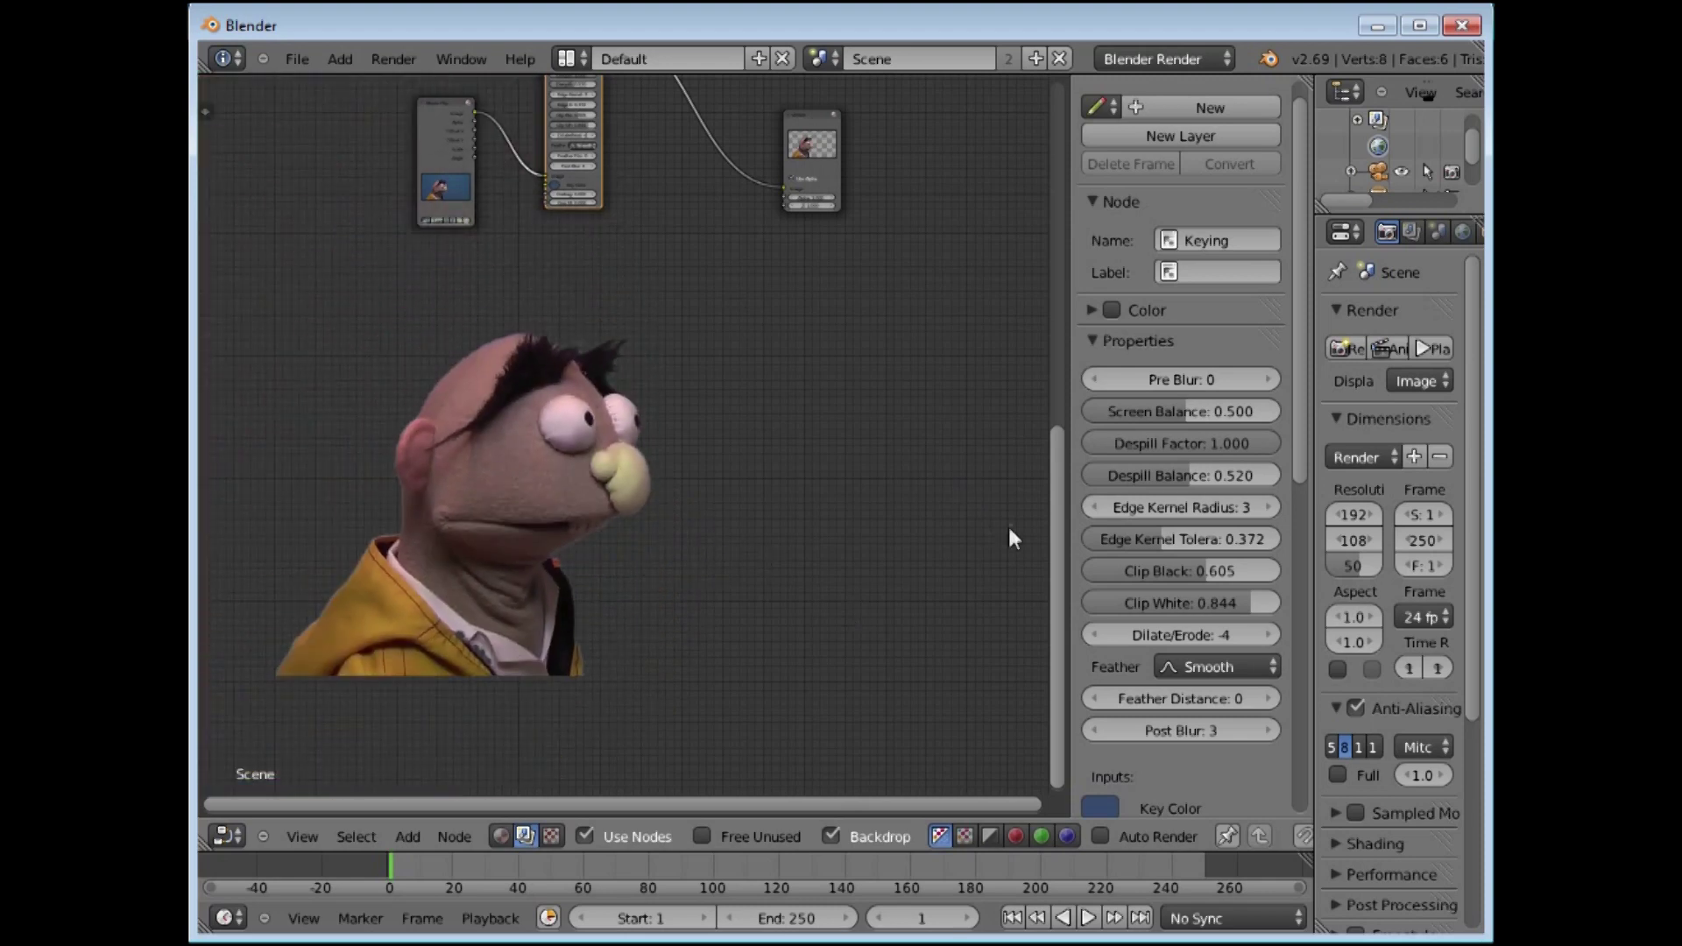
Step: Add an Image input node above the Movie Clip node
drag(1060, 524, 1055, 397)
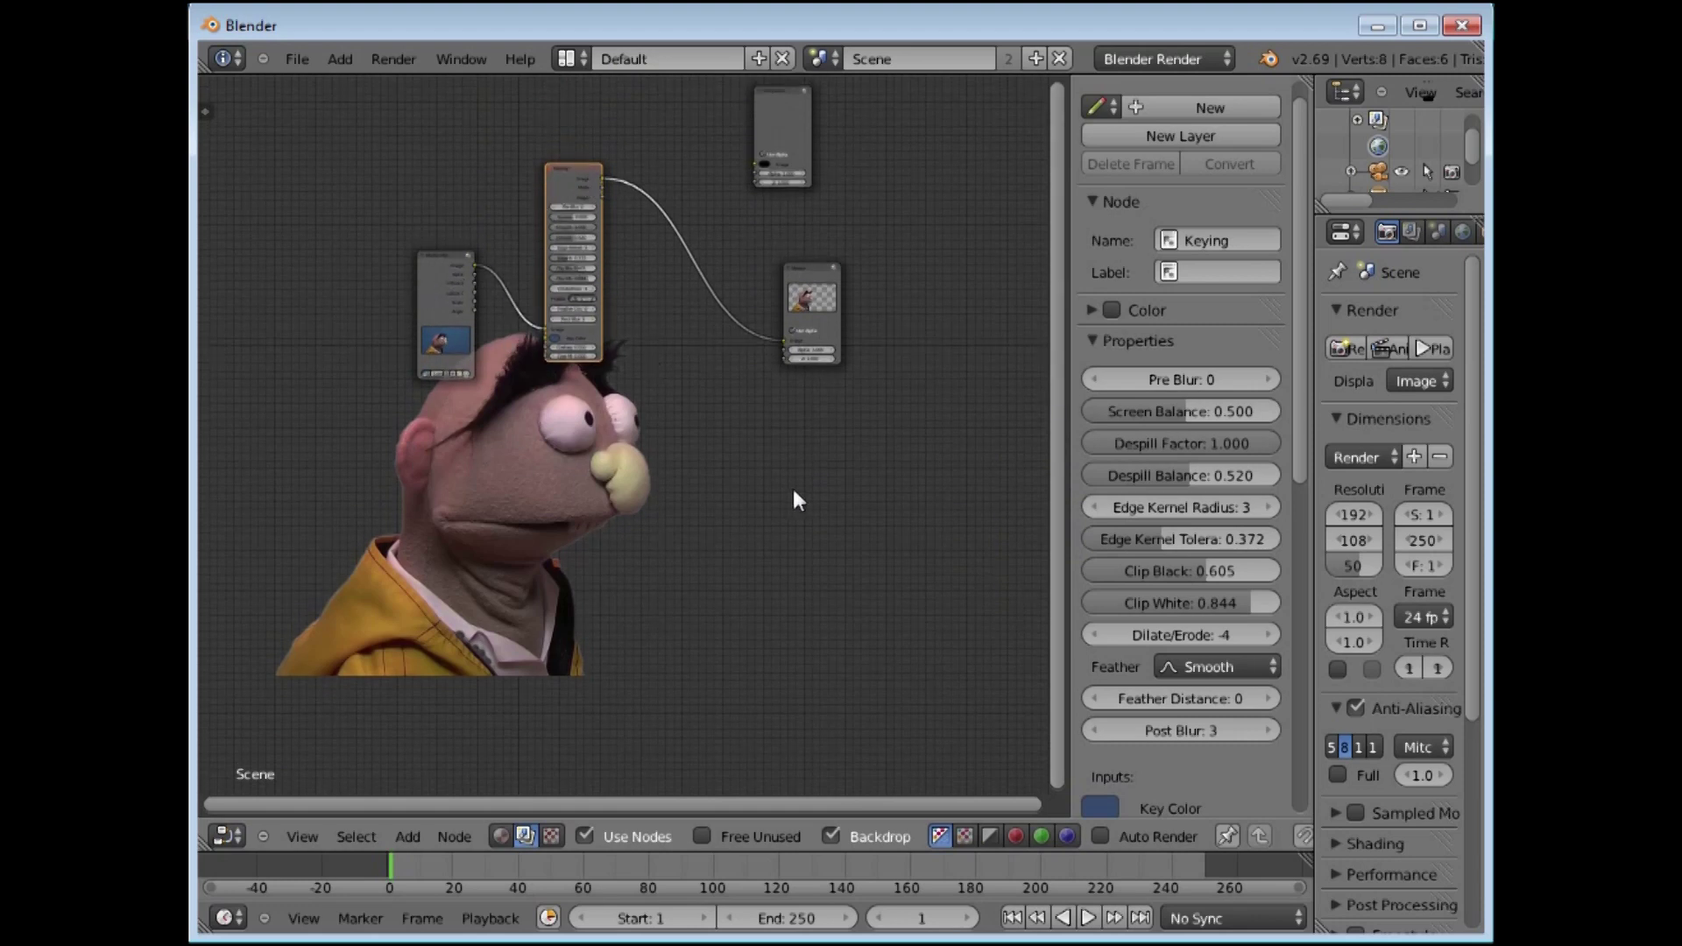
click(408, 833)
mouse_move(433, 774)
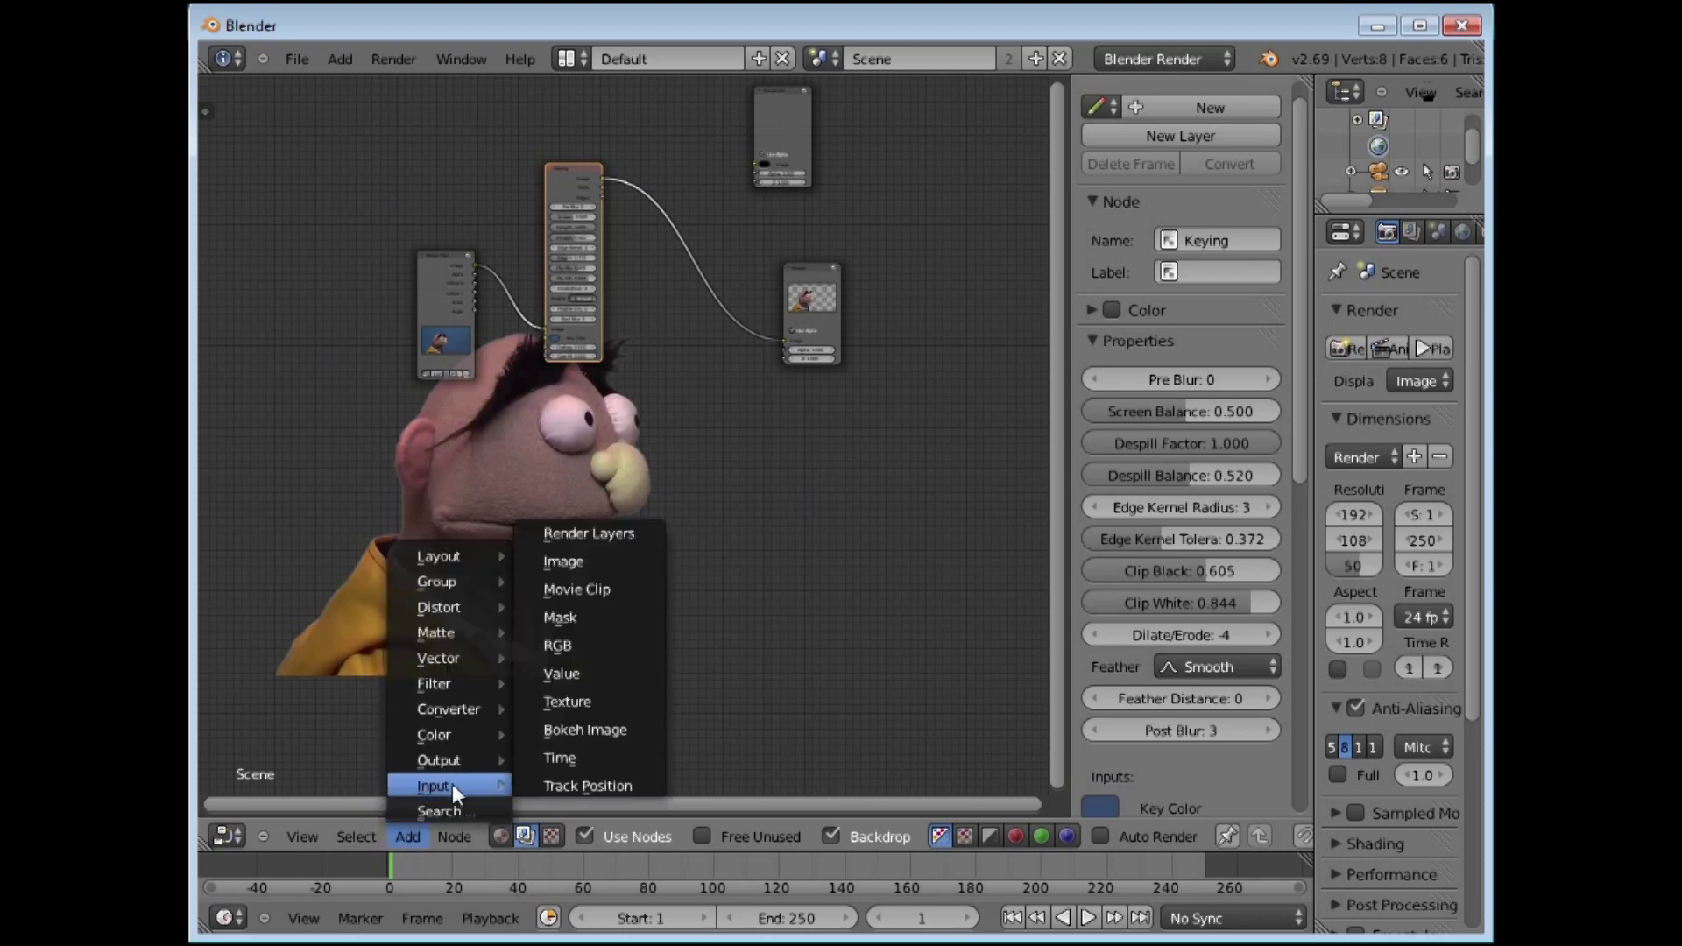
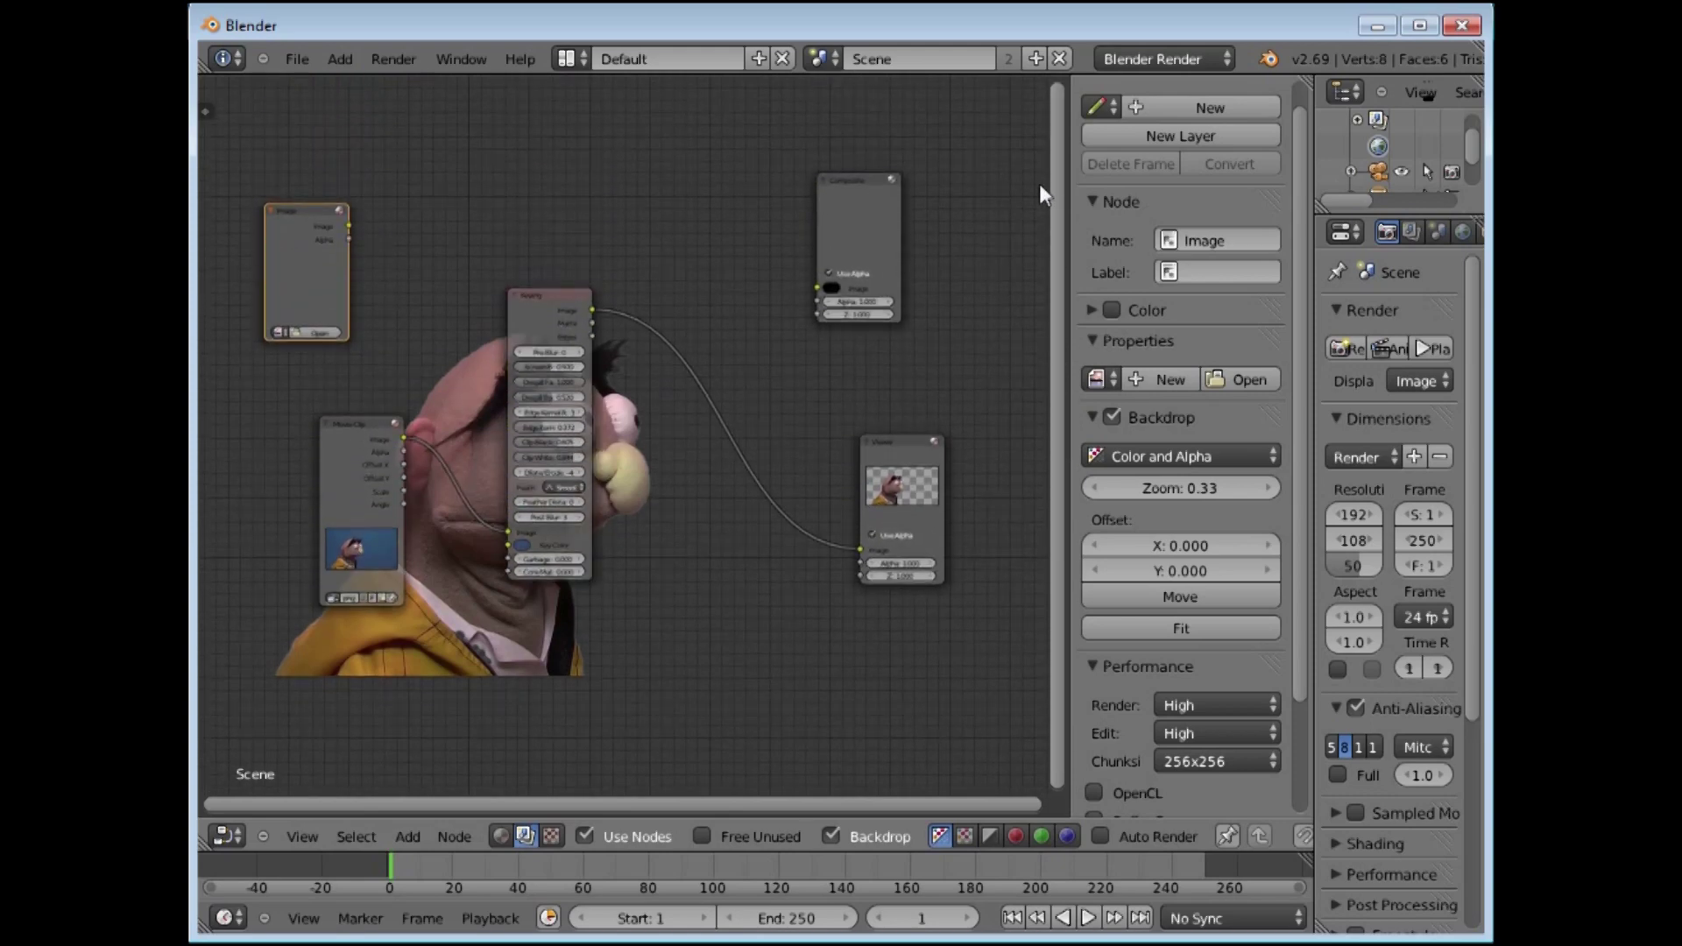
Step: Load grassdoor .png from the mondongochristmas folder on drive G: into the Image node and connect its image output to the Viewer
click(320, 333)
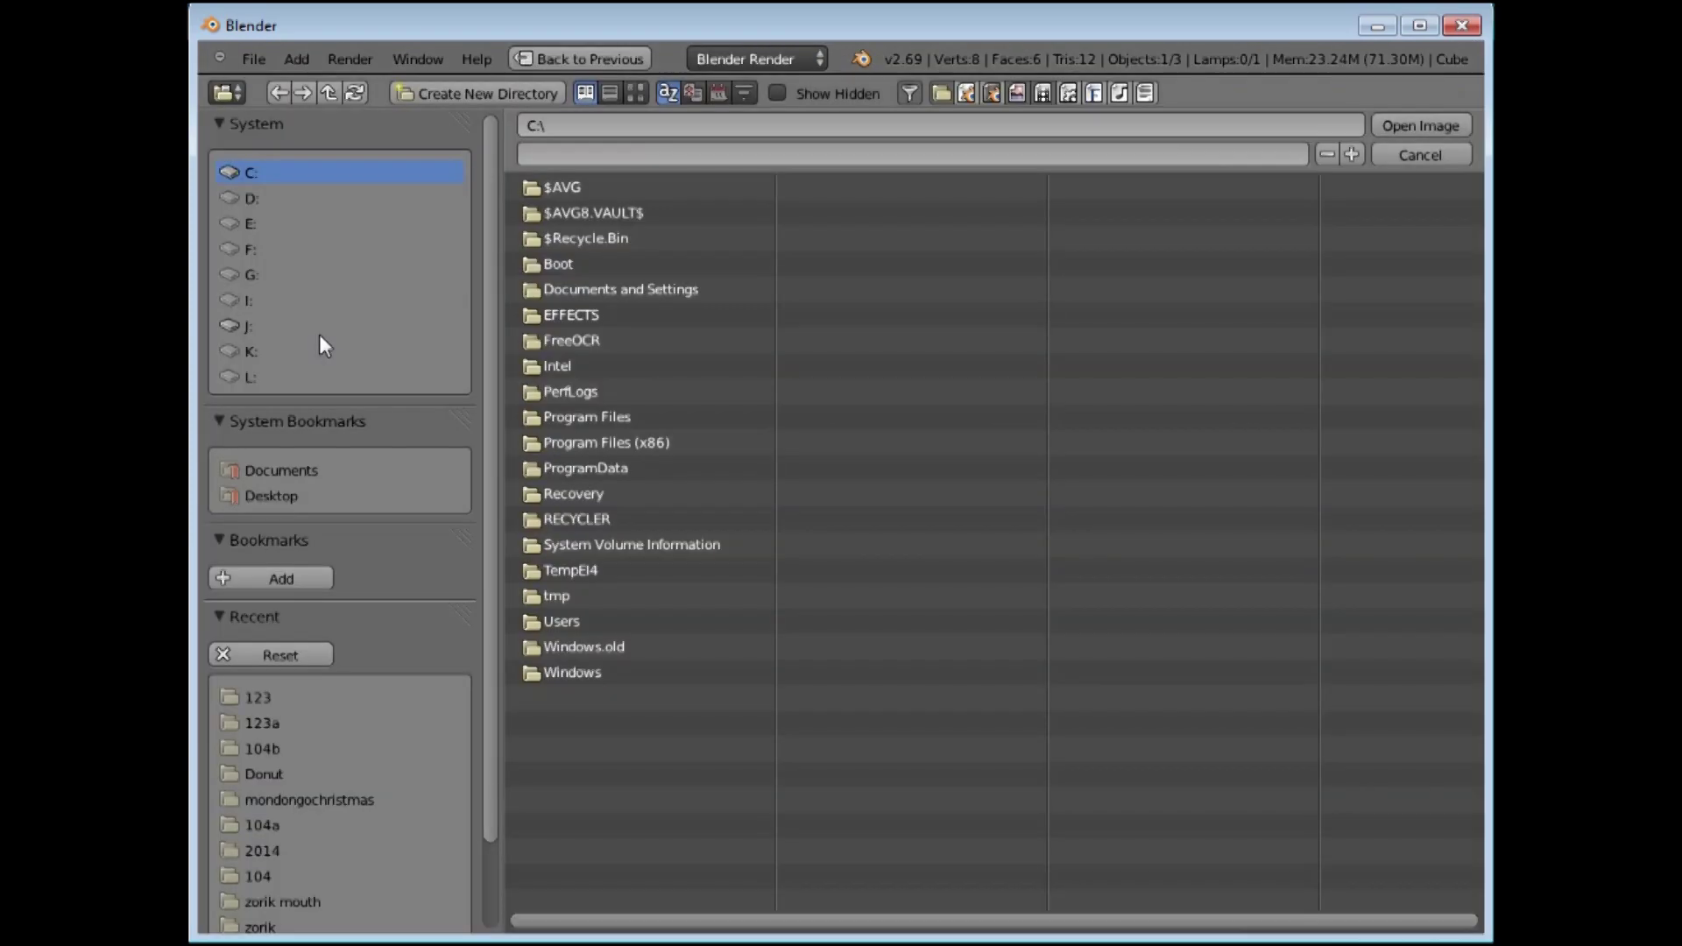
click(233, 274)
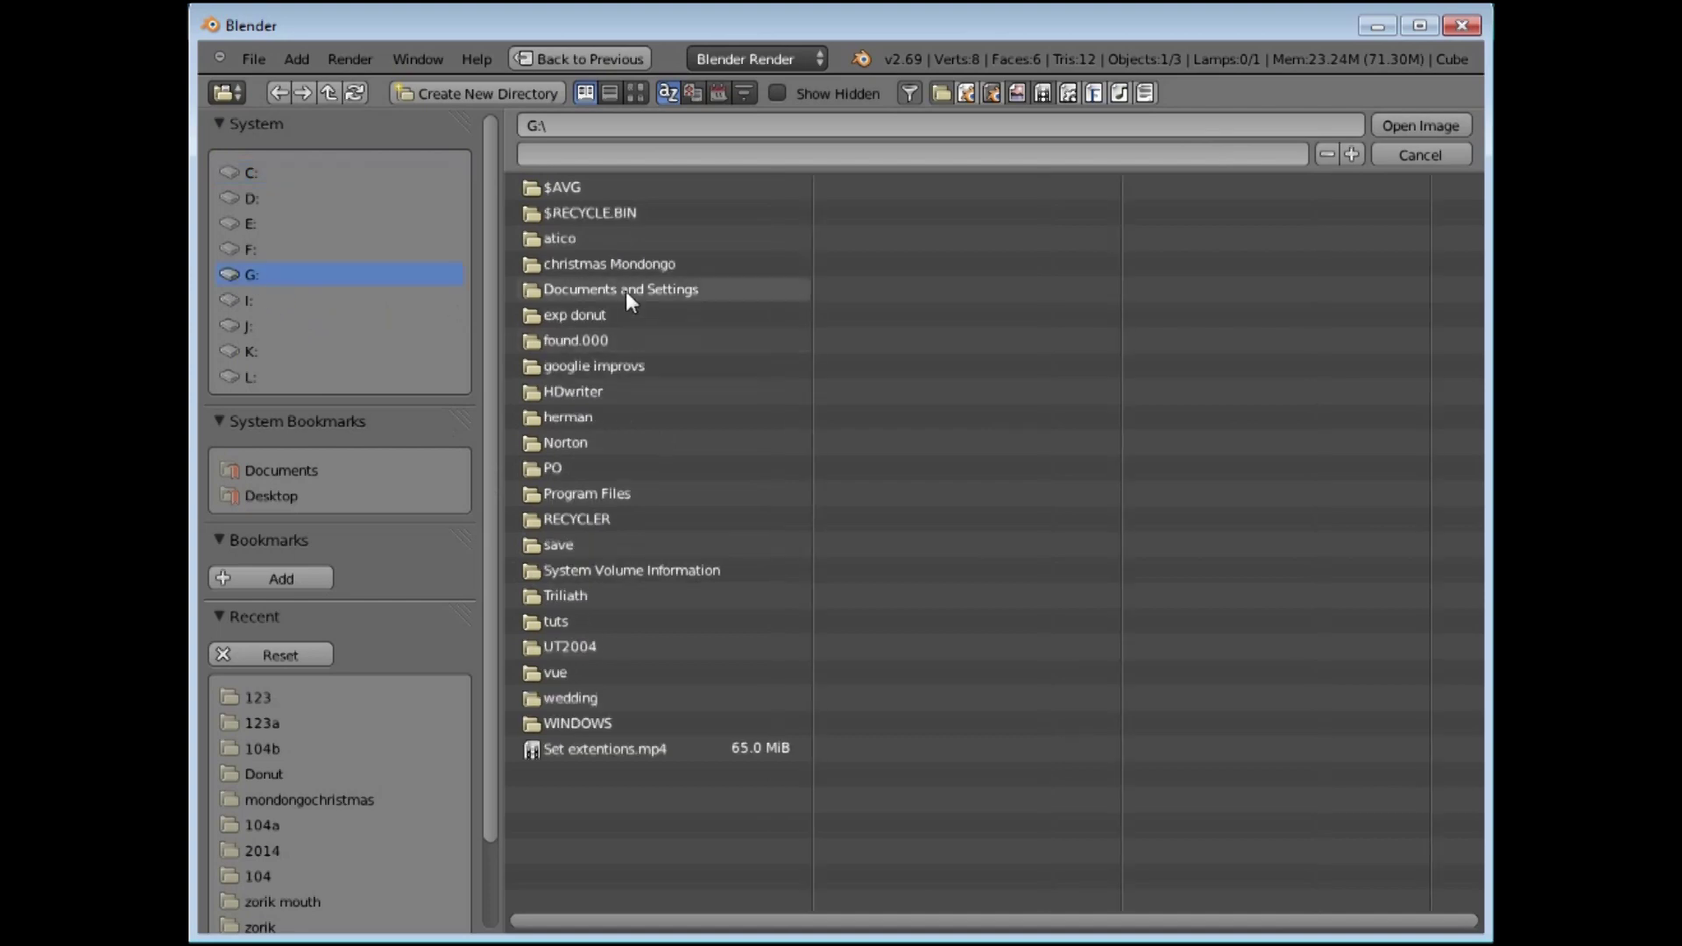
click(600, 263)
click(565, 341)
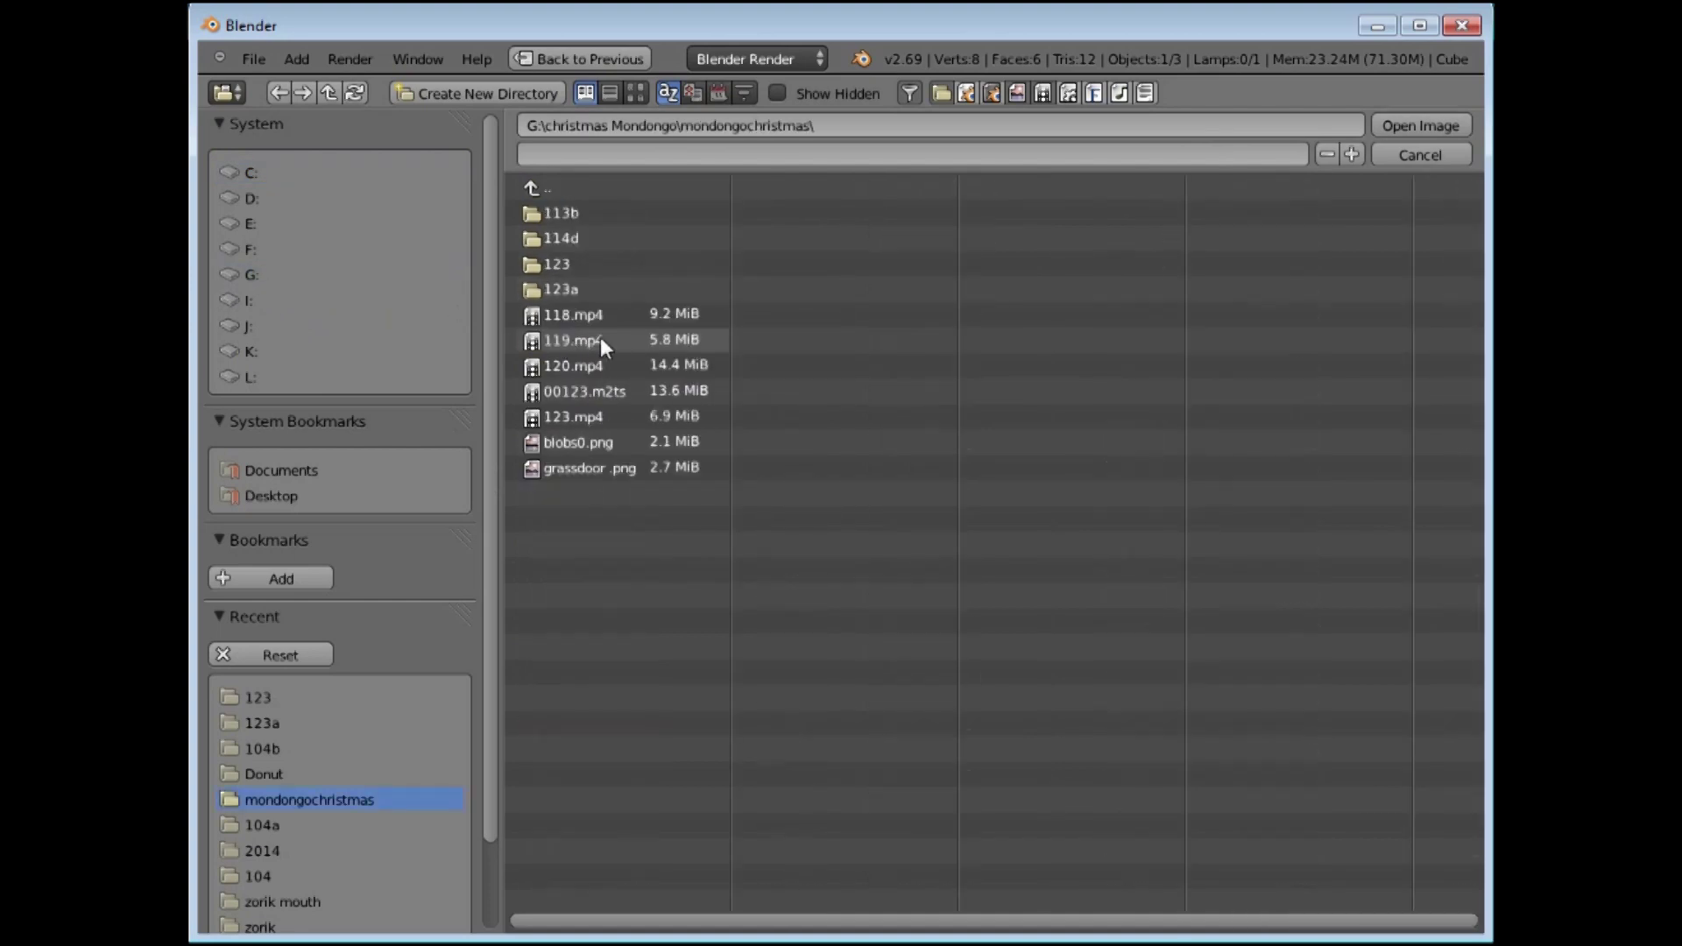
click(571, 474)
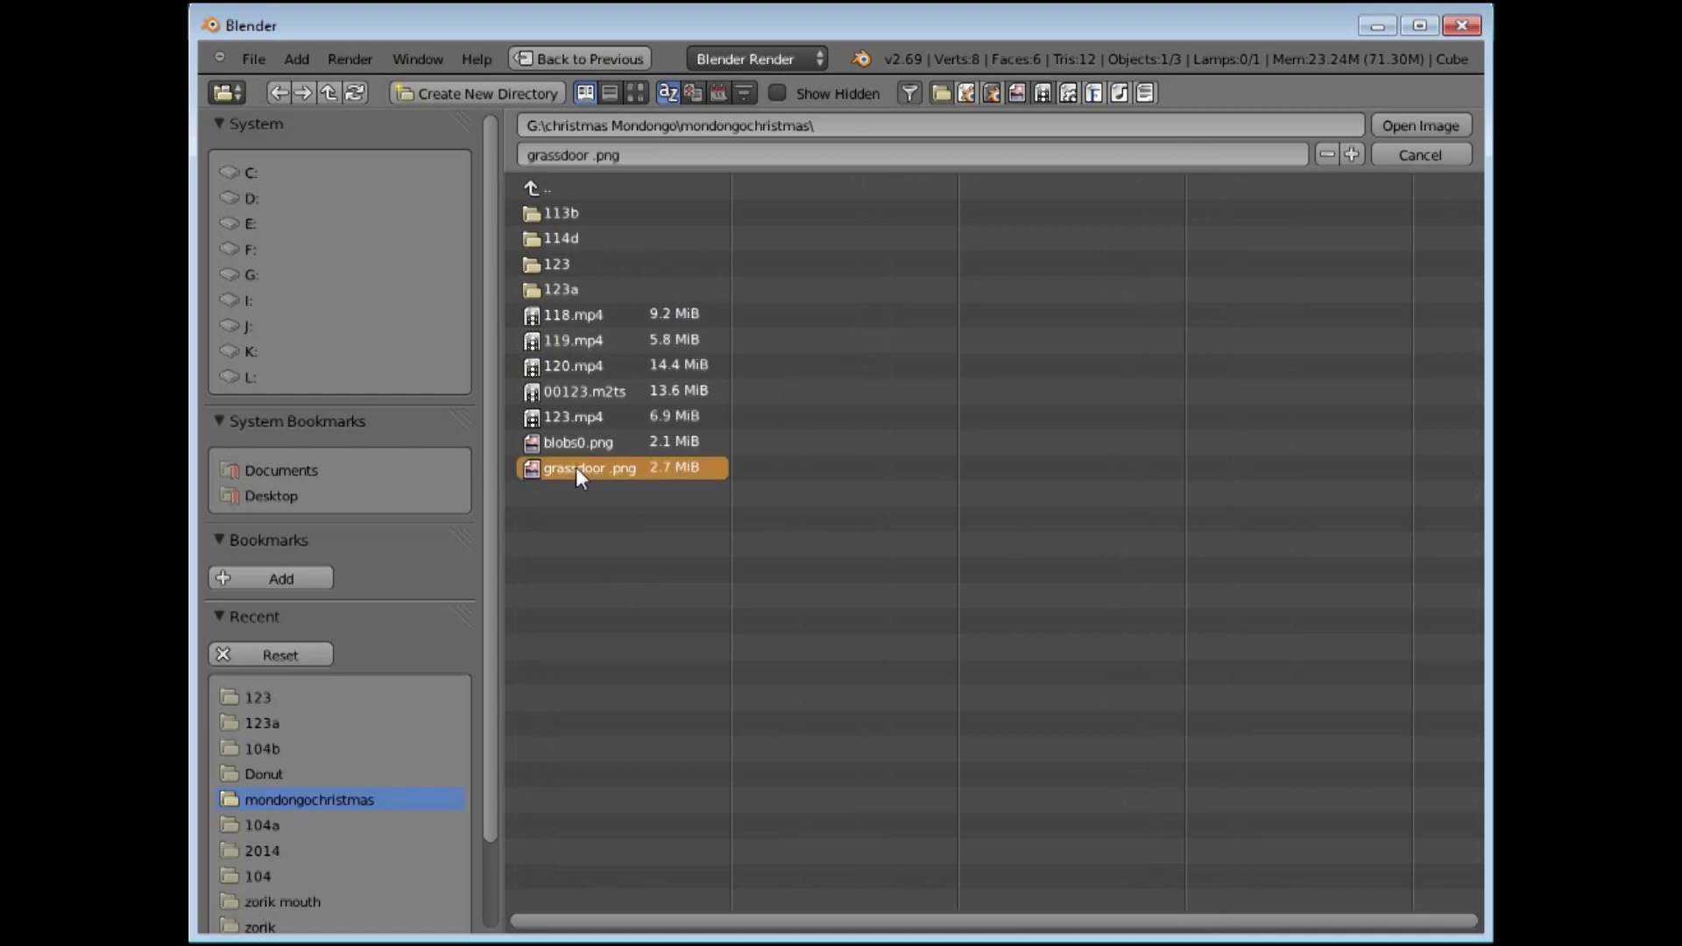
double_click(574, 469)
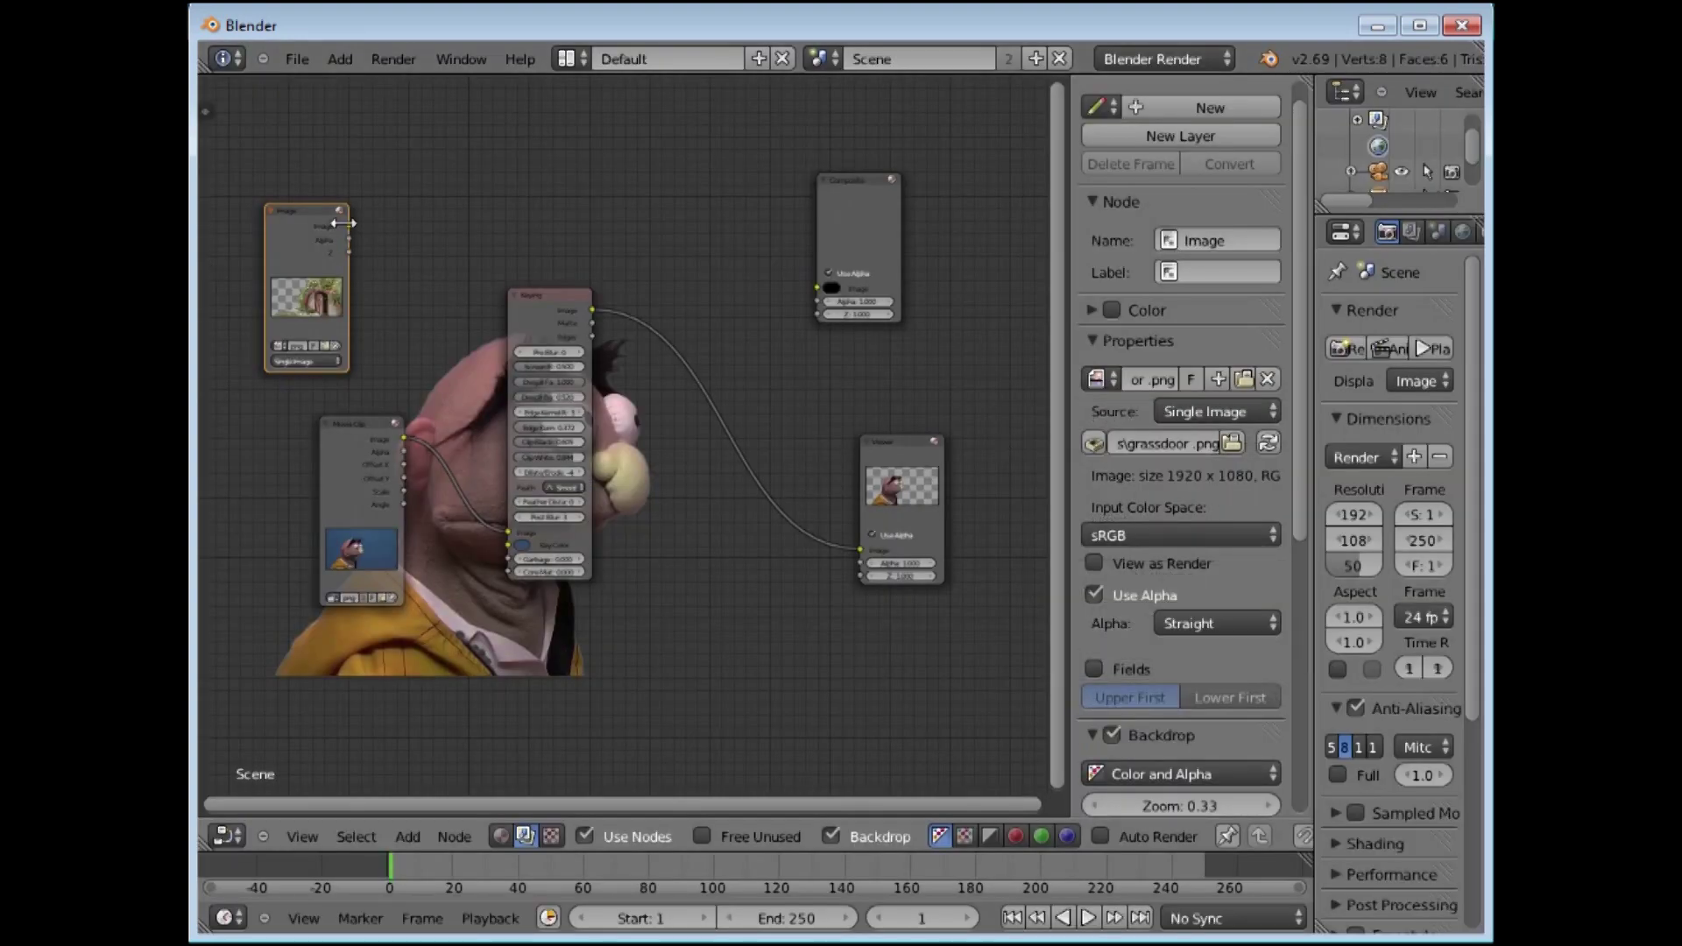
drag(349, 226, 856, 548)
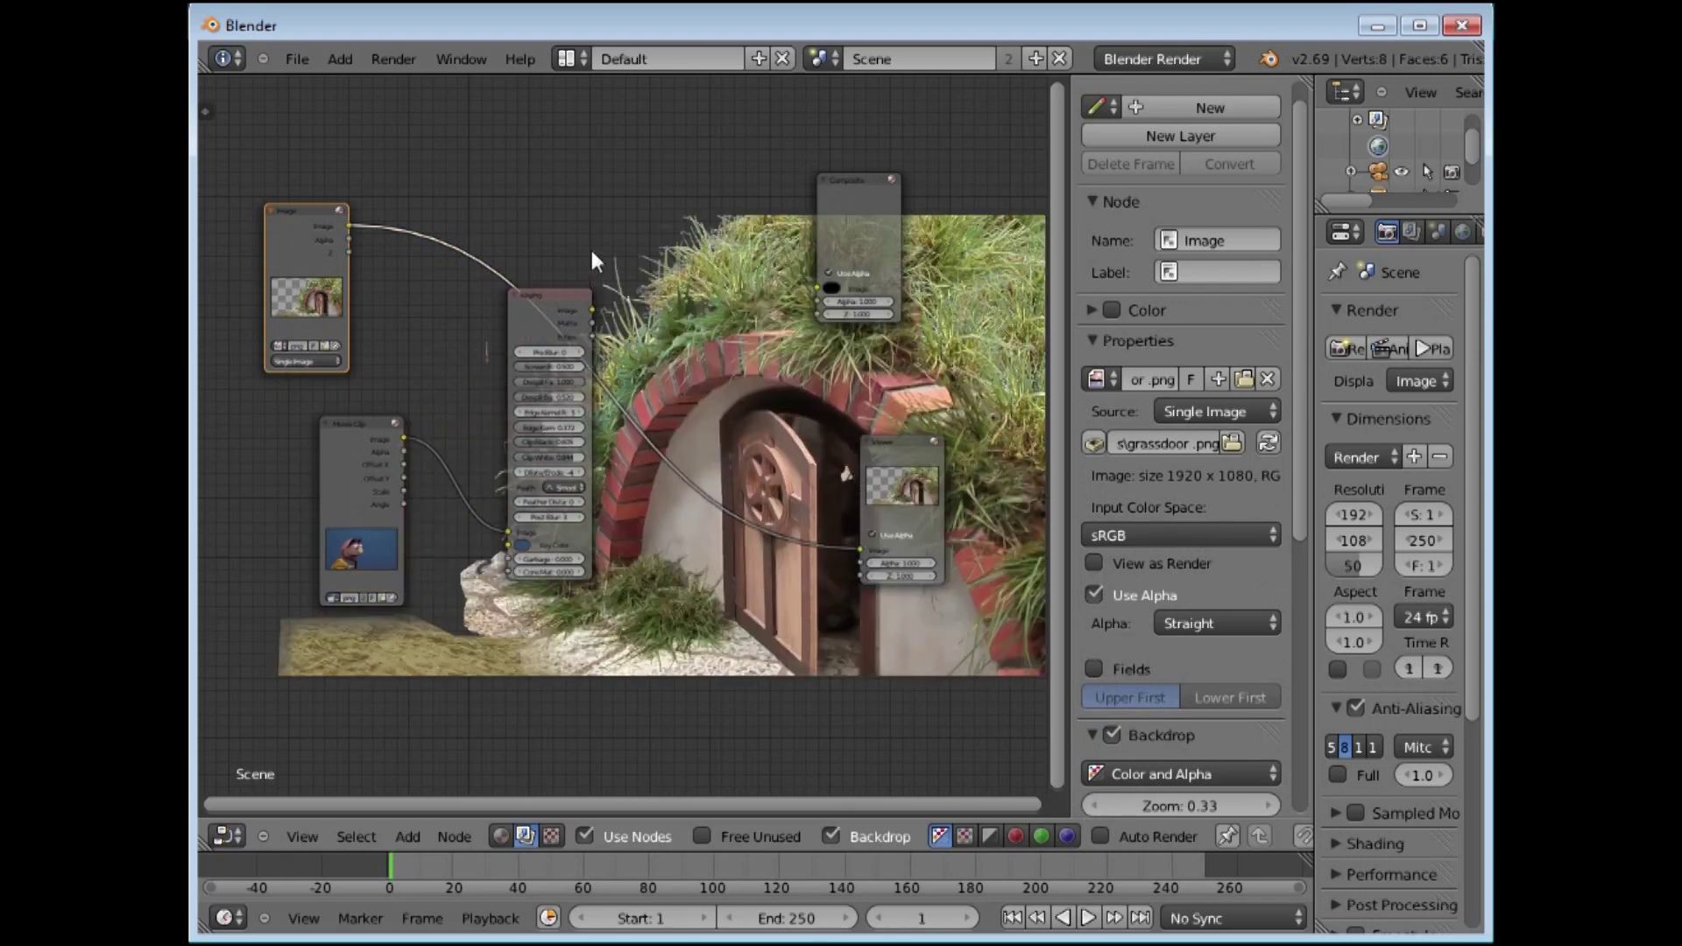
Step: Move the Keying node out of the way and insert a Mix node between the Image node and the Viewer
drag(542, 298, 575, 498)
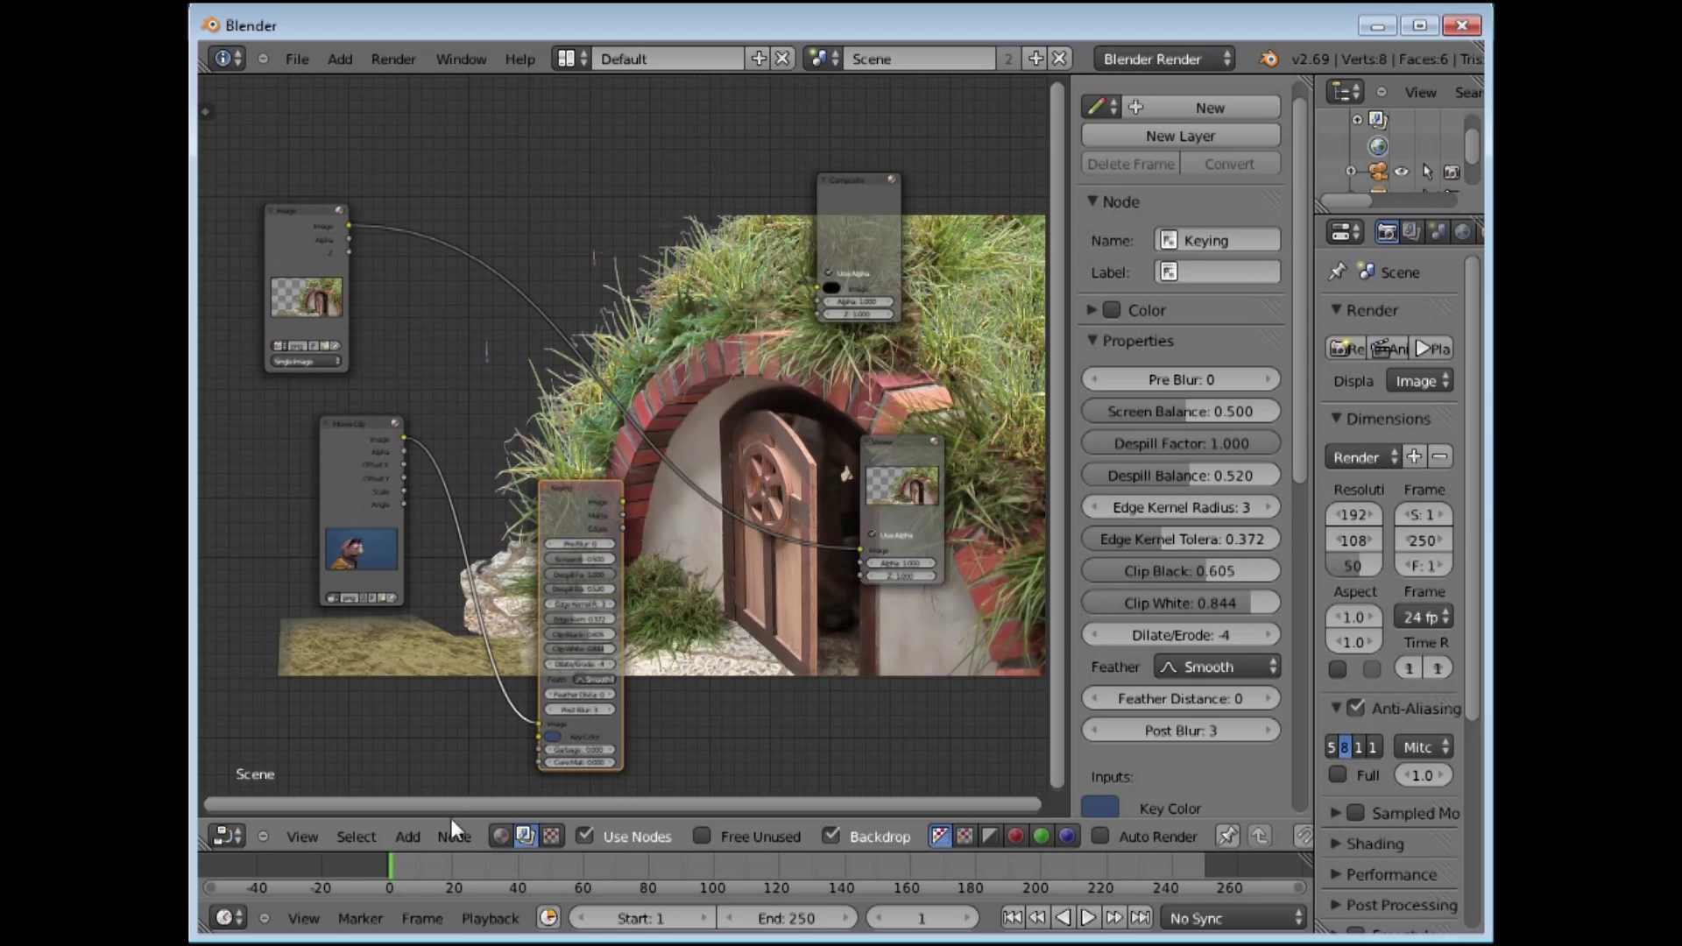
click(408, 837)
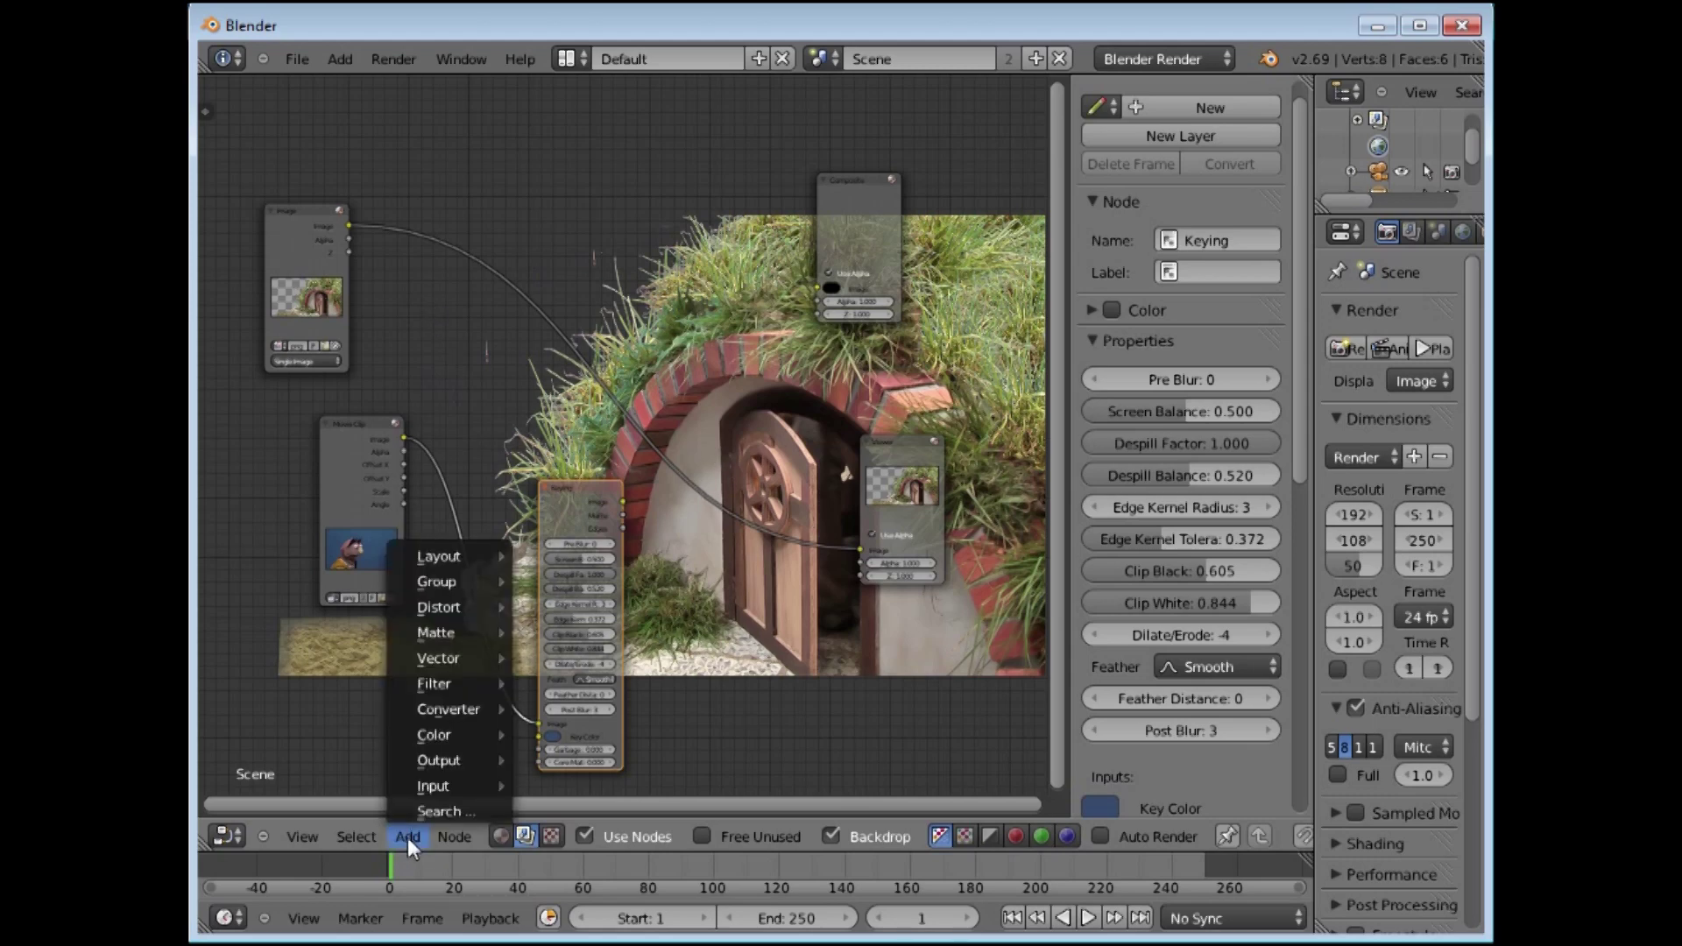
mouse_move(437, 734)
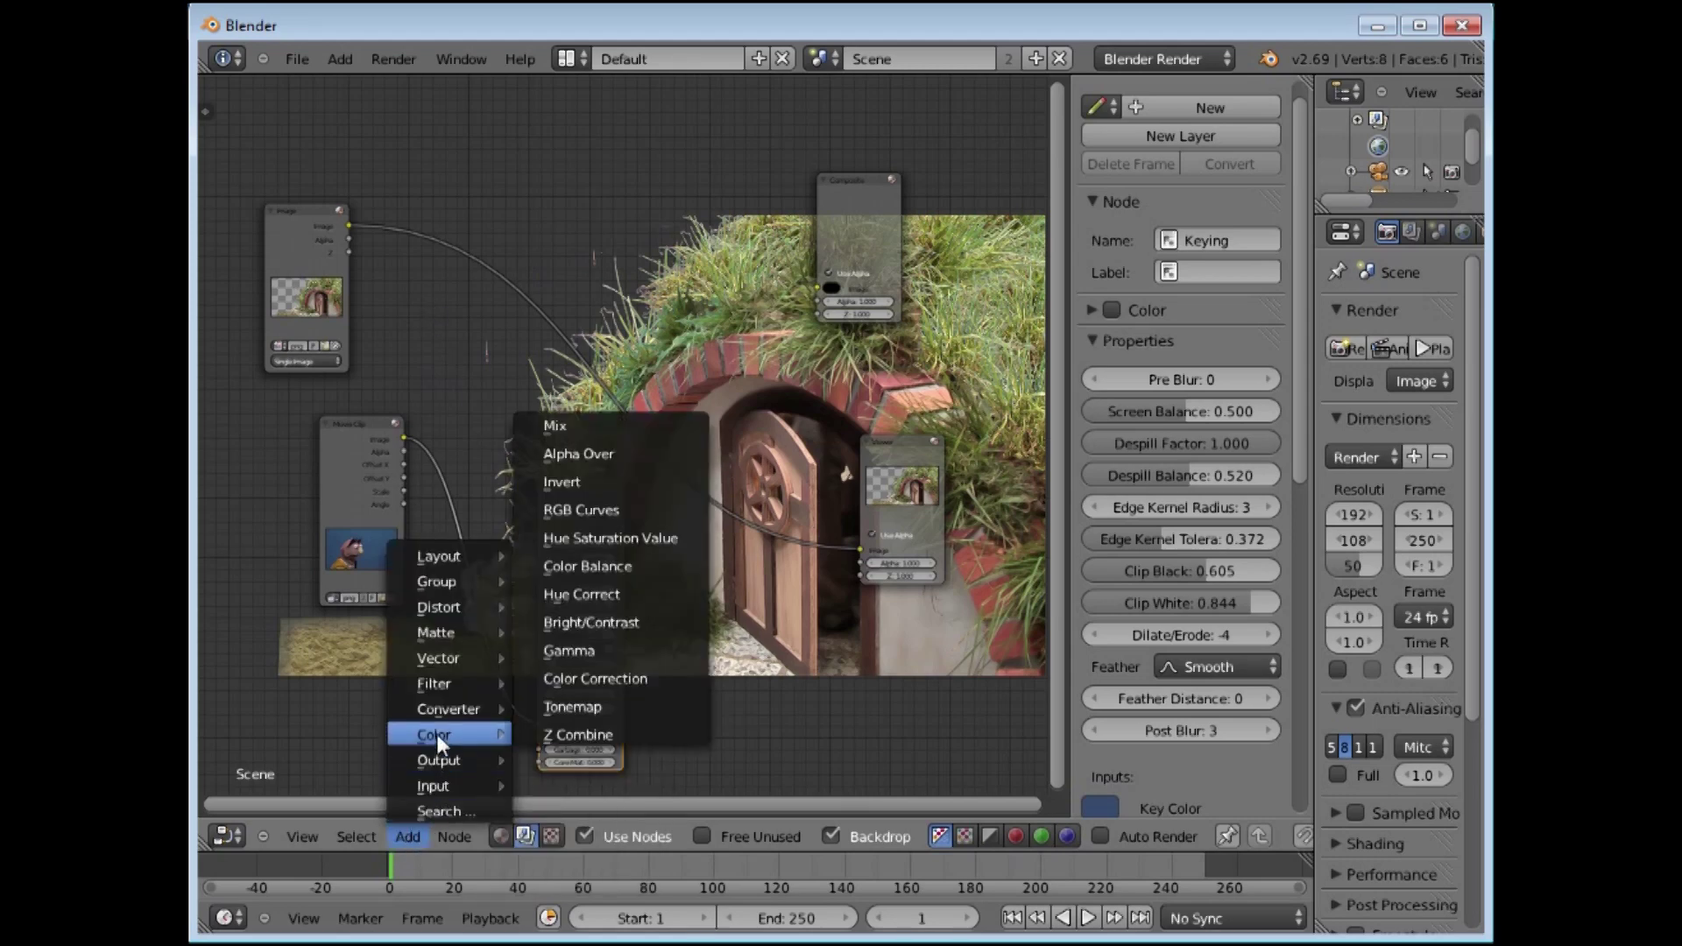
click(568, 425)
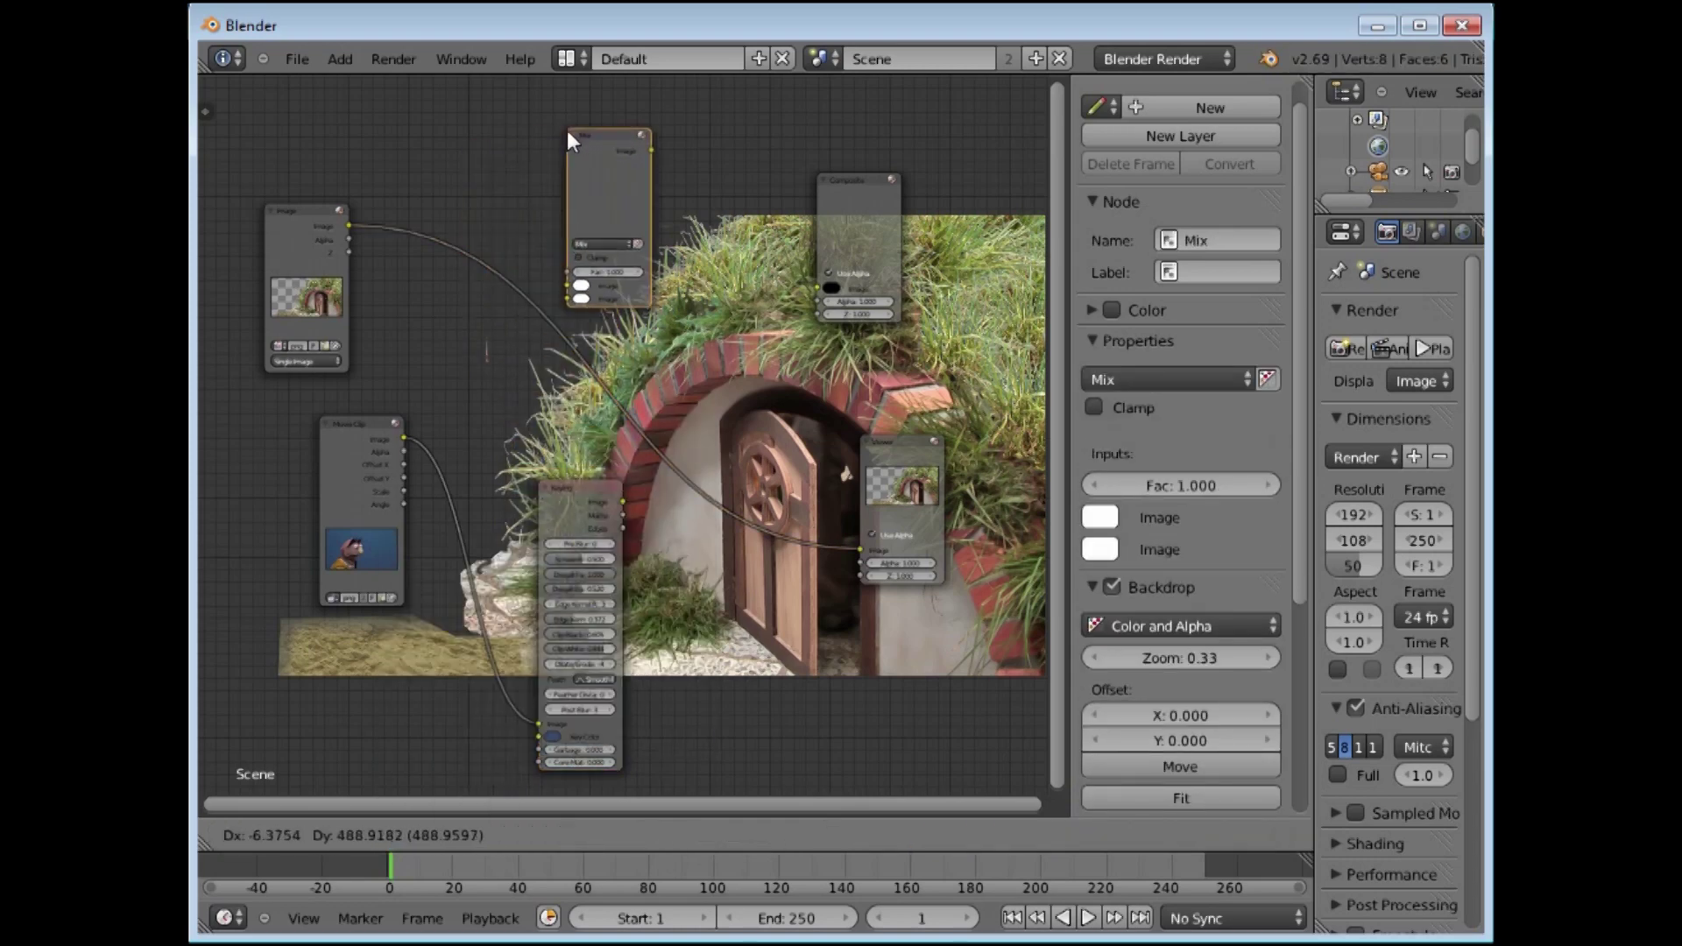
click(534, 163)
drag(596, 168, 697, 106)
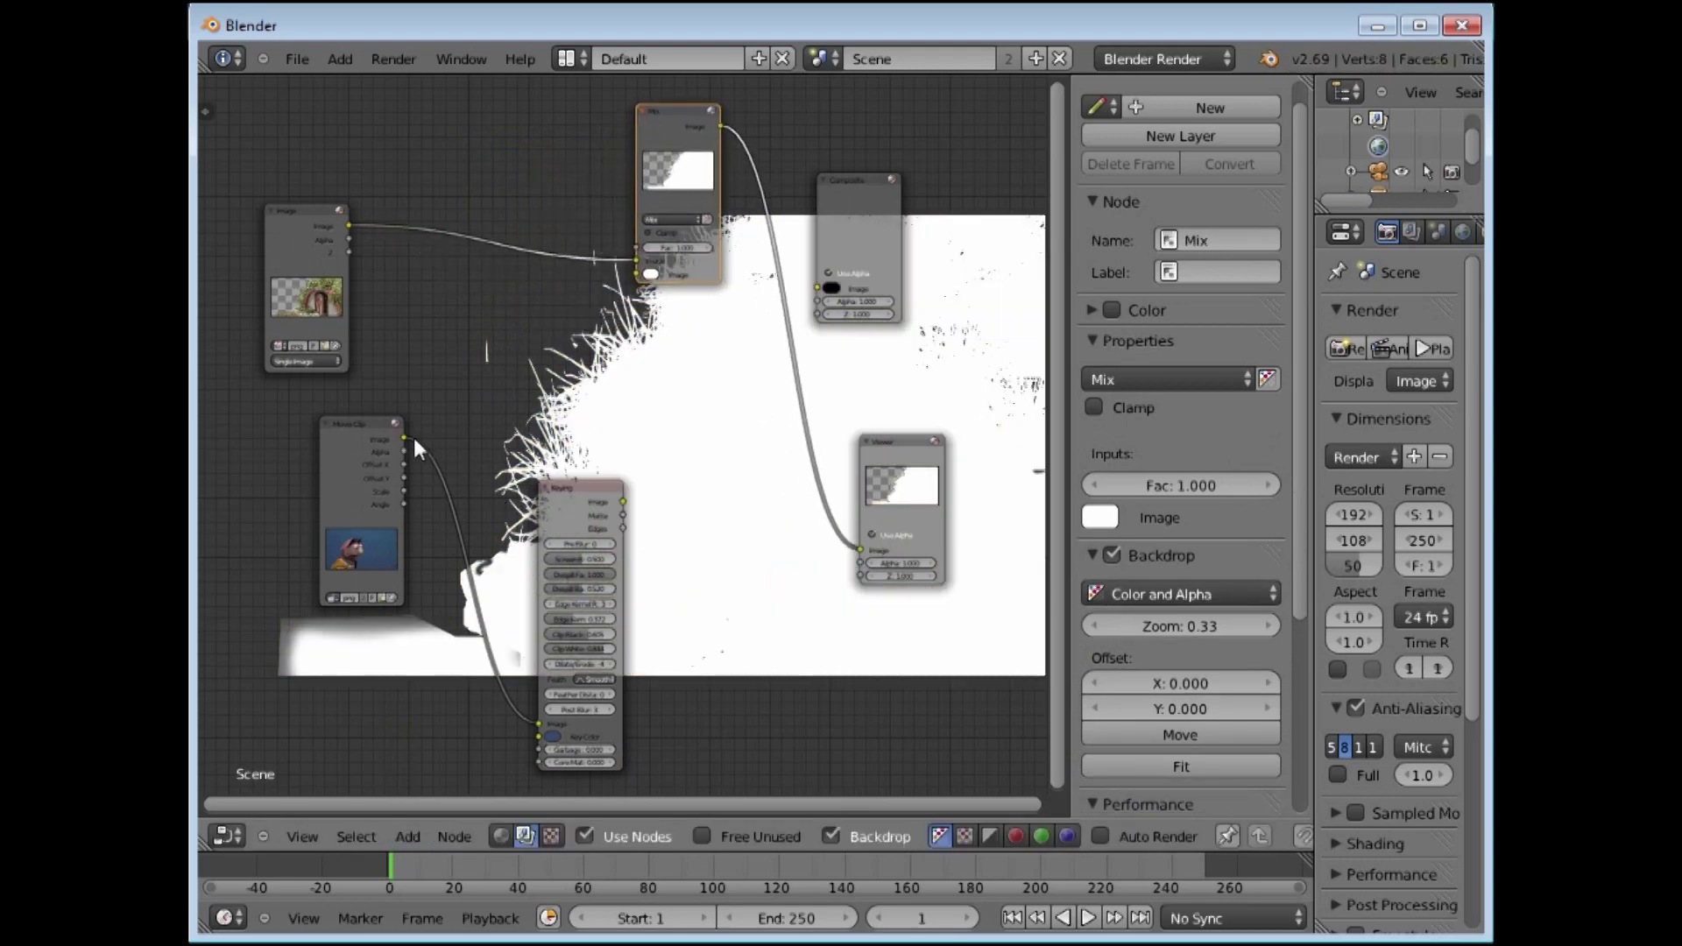
Step: Feed the keyed image into the Mix node's second input with its alpha included, and inspect the composite clear of the nodes
drag(620, 501, 637, 278)
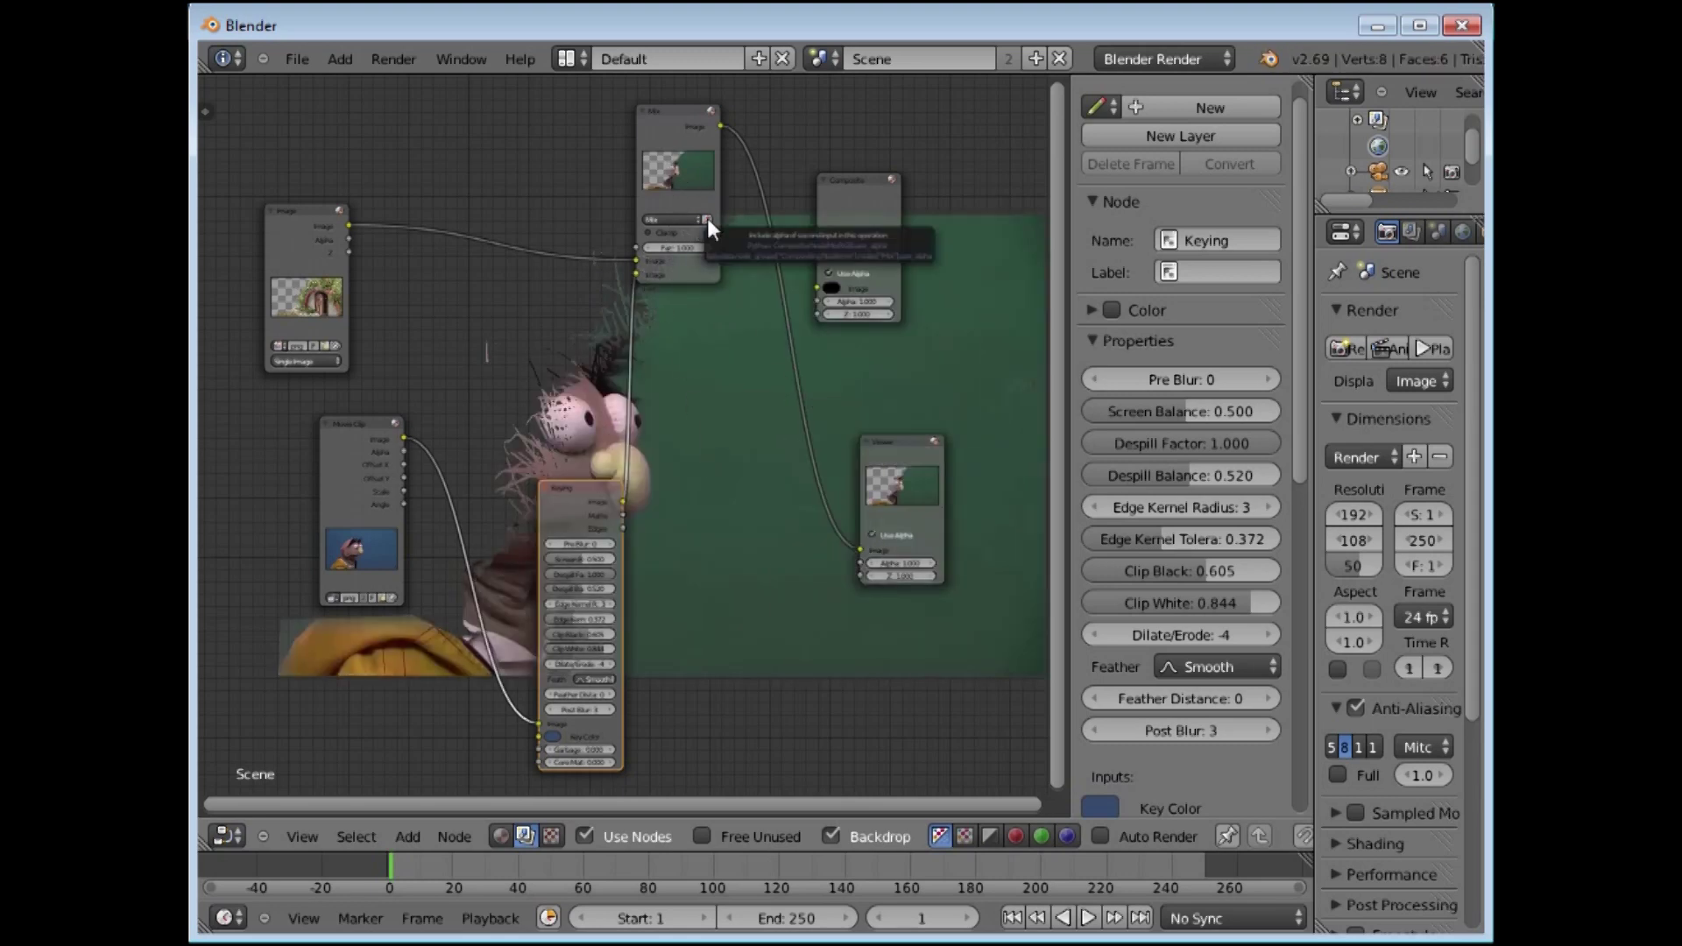
click(708, 218)
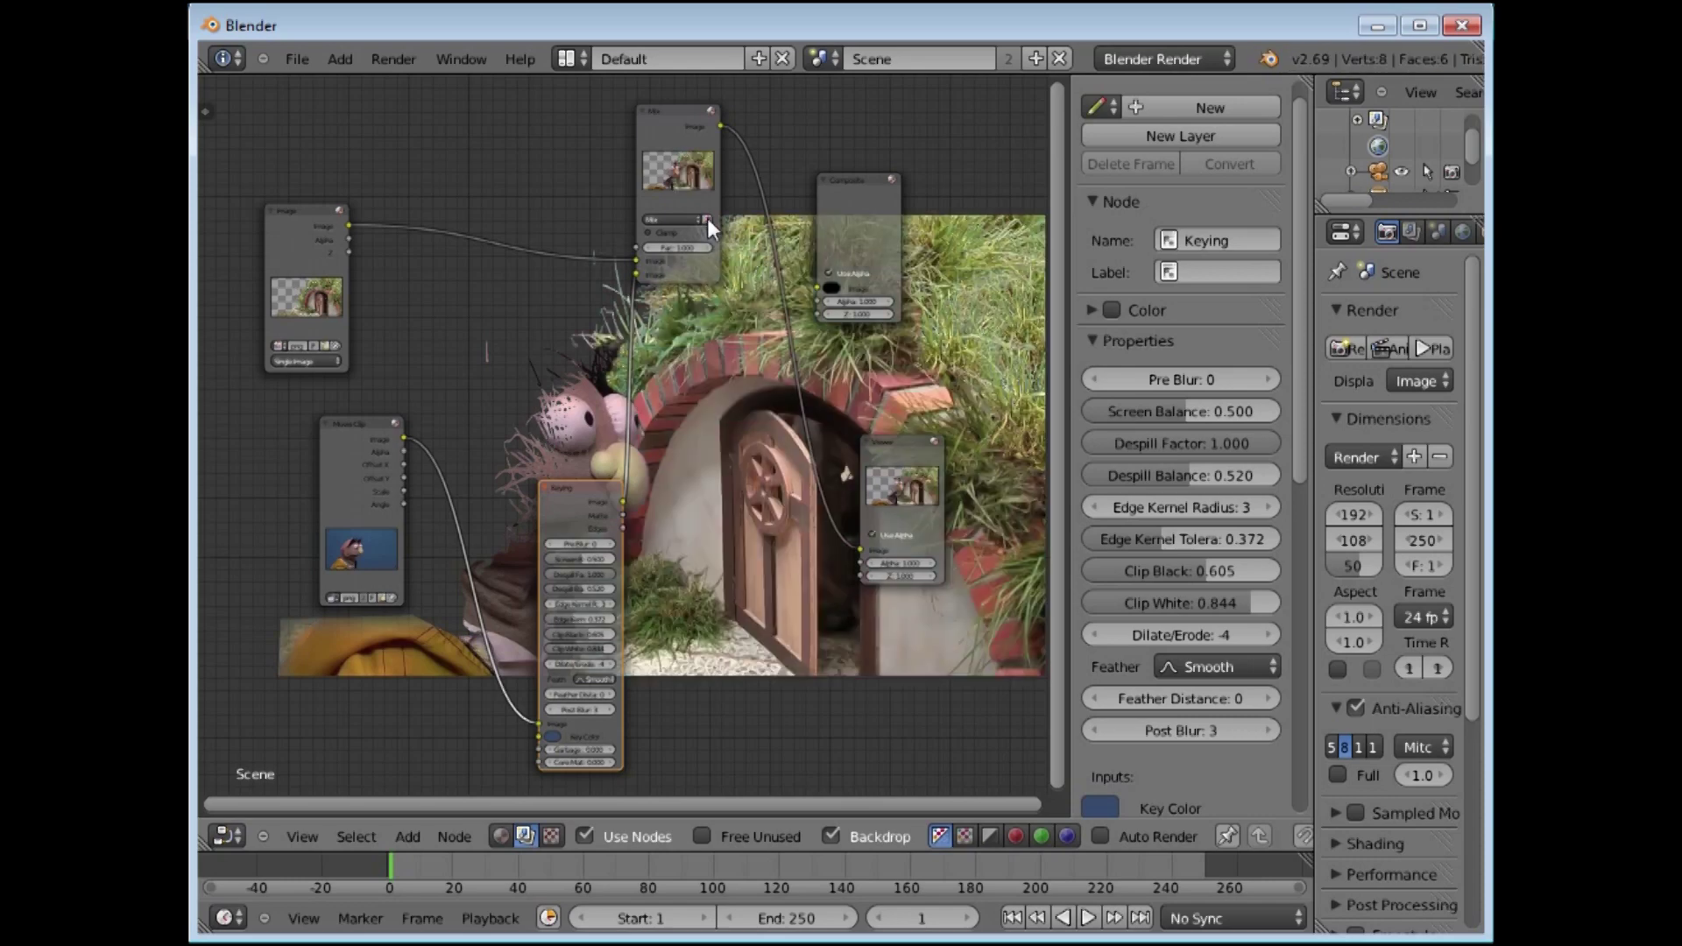
drag(676, 113, 814, 188)
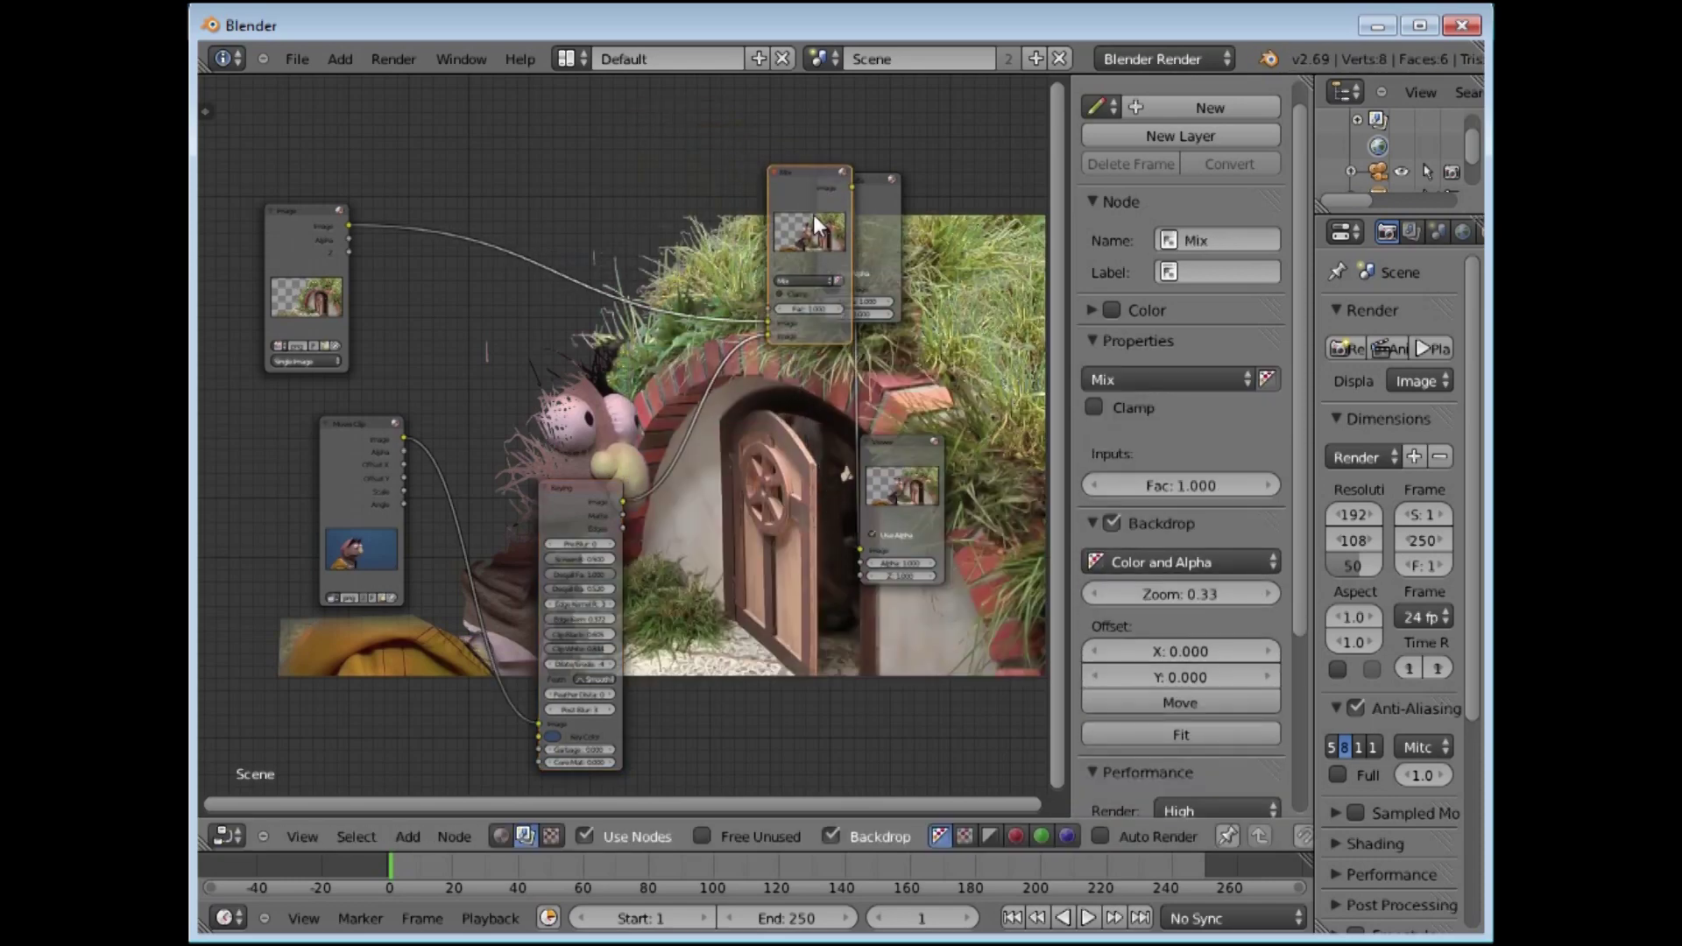
drag(570, 503, 676, 651)
drag(372, 432, 319, 464)
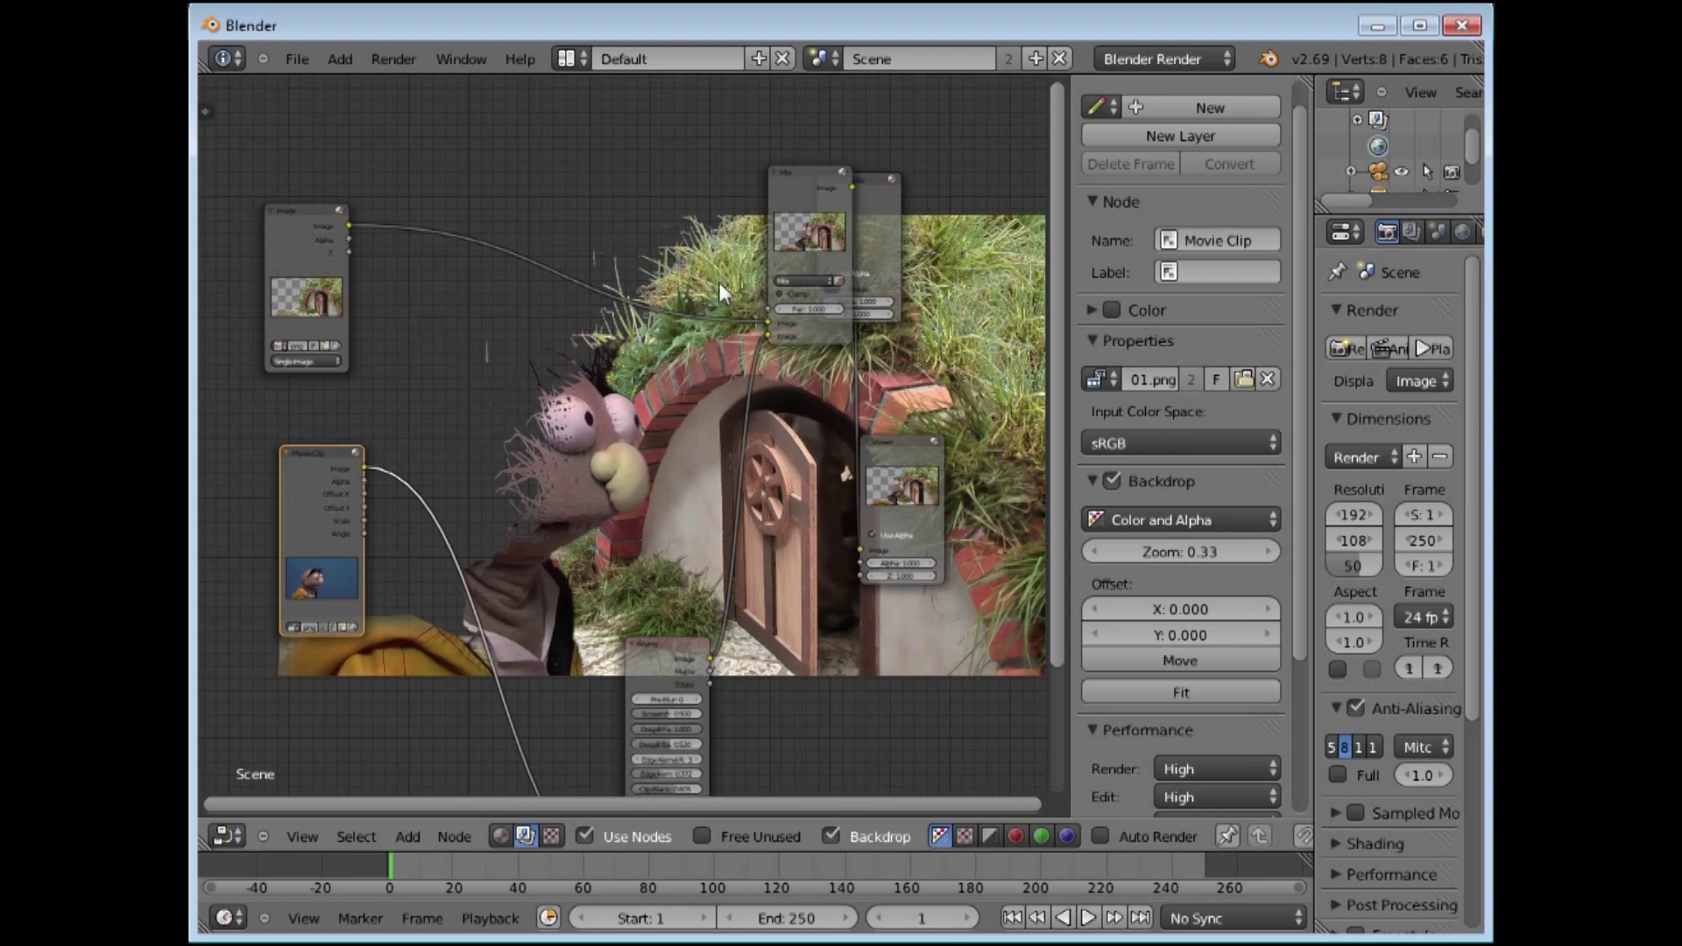
drag(661, 647, 584, 453)
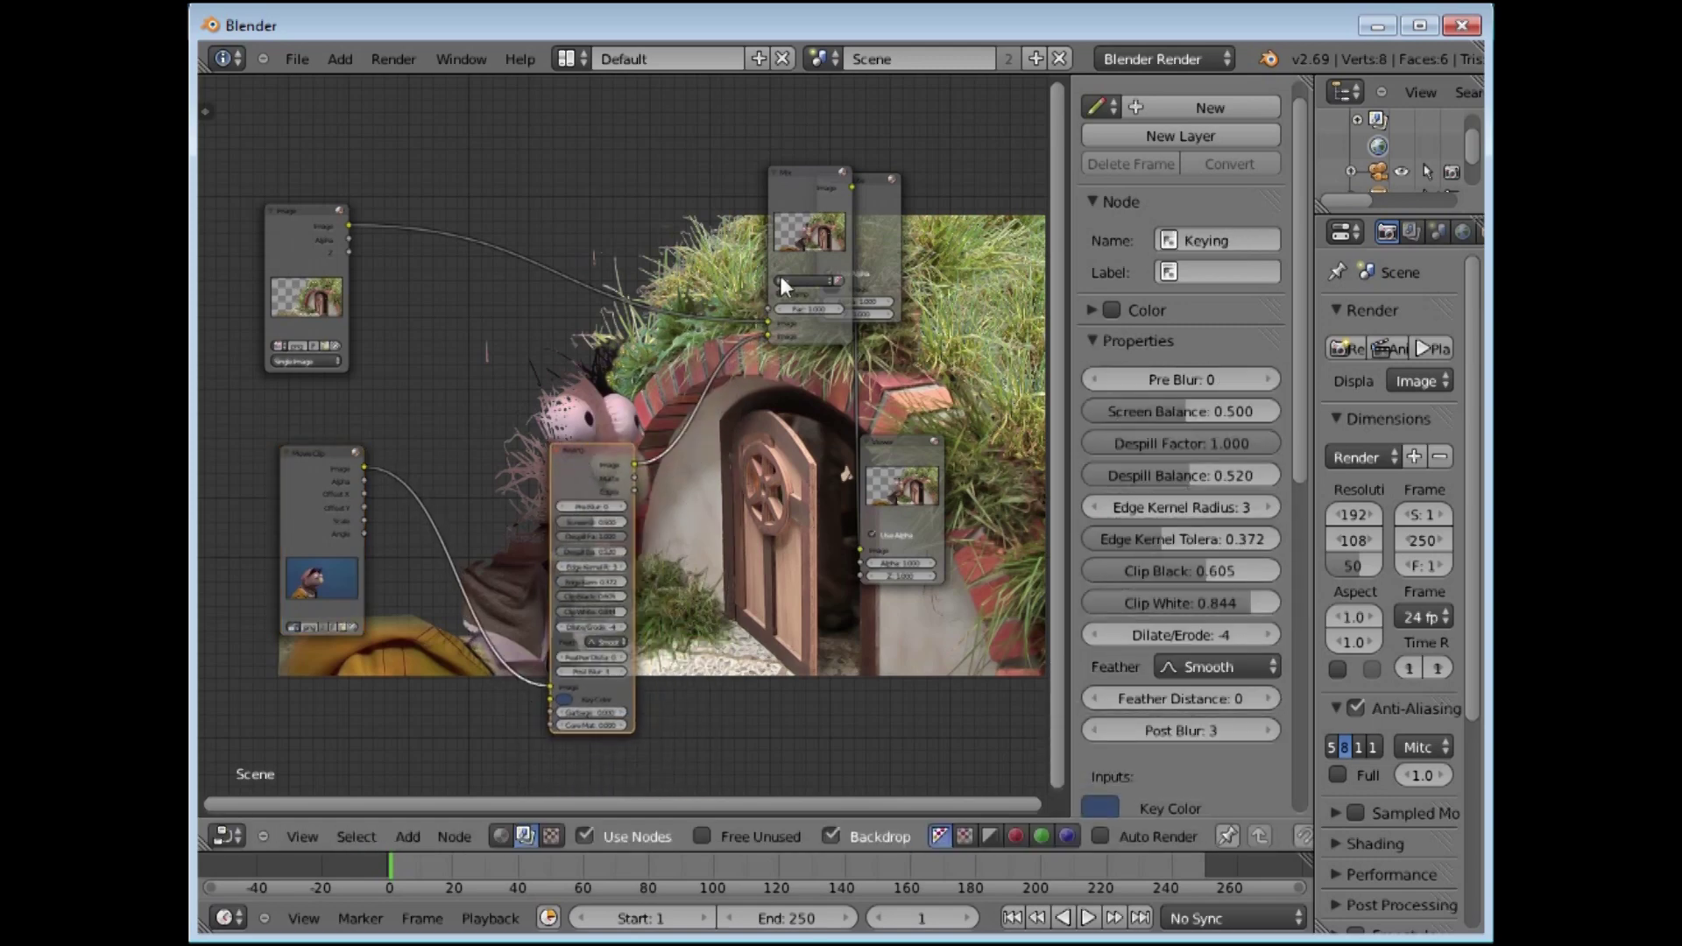
Step: Replace the background with blobs0.png in the Image node and check the keyed puppet against it clear of the nodes
click(325, 343)
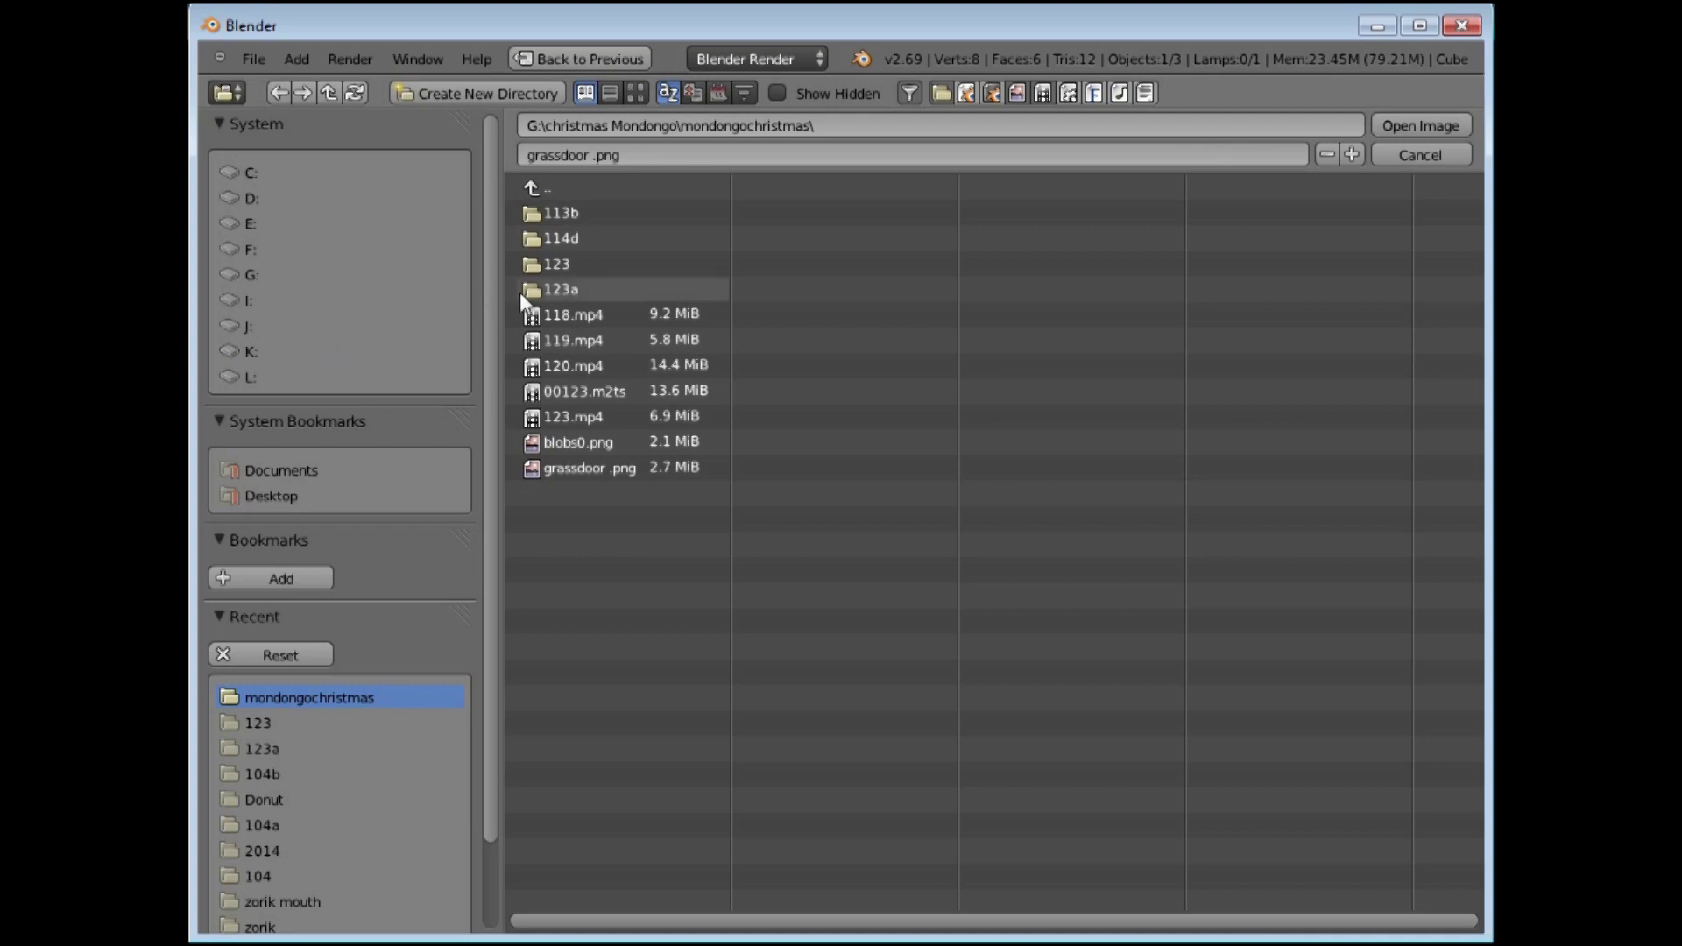
click(564, 441)
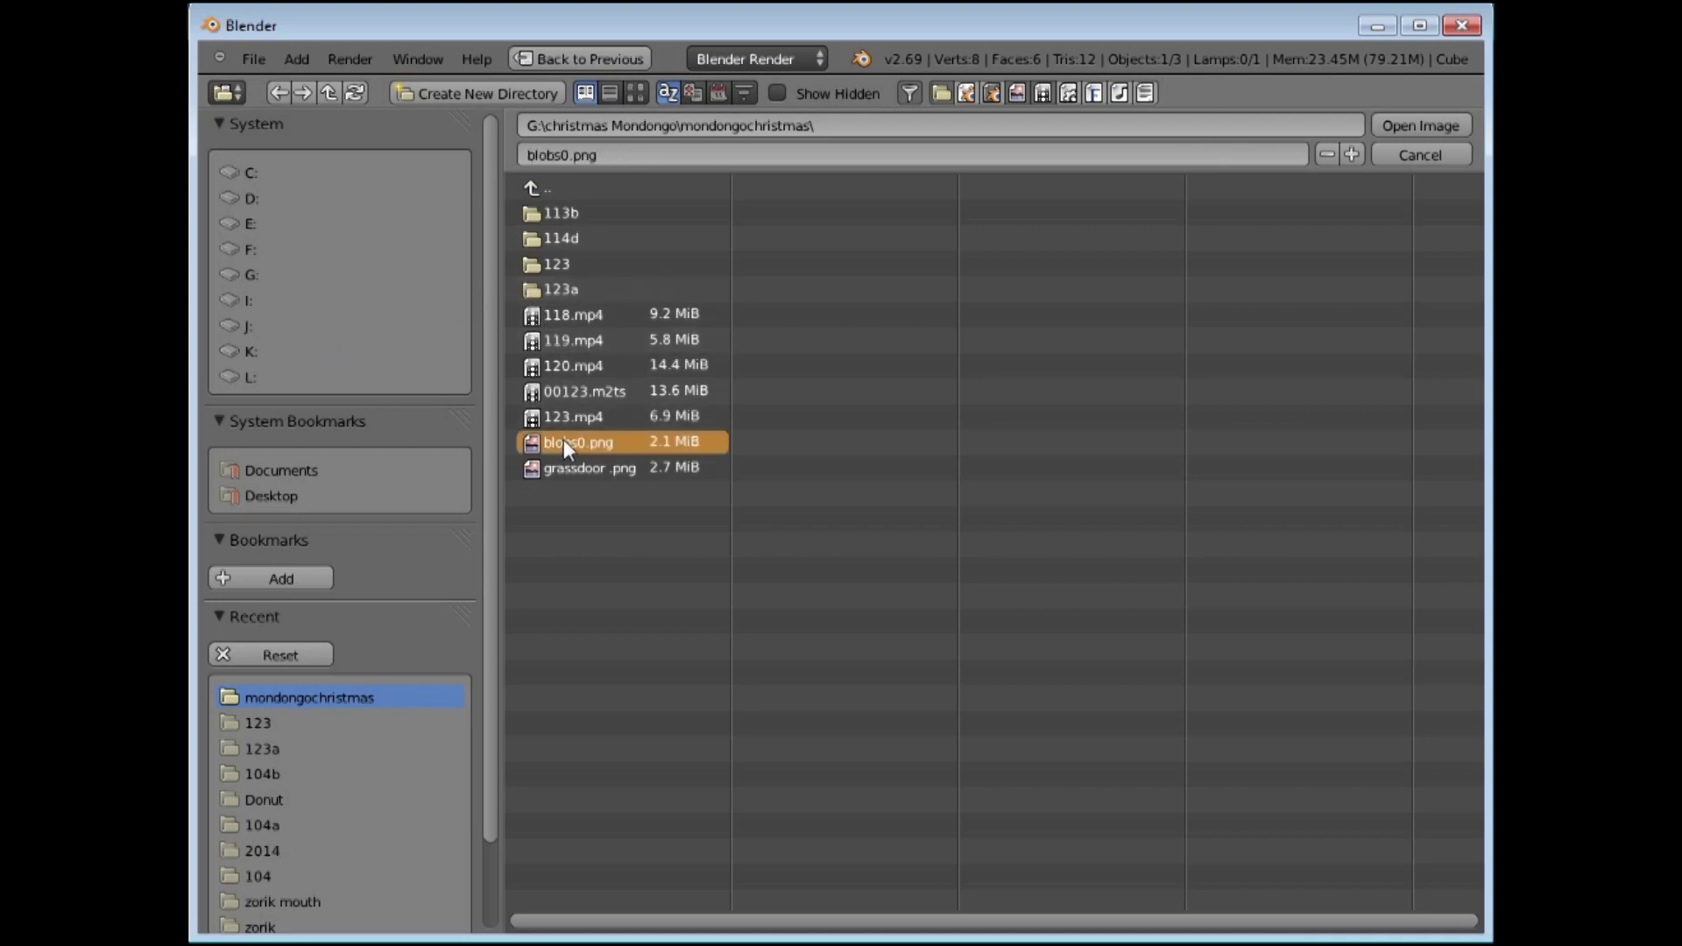
double_click(564, 439)
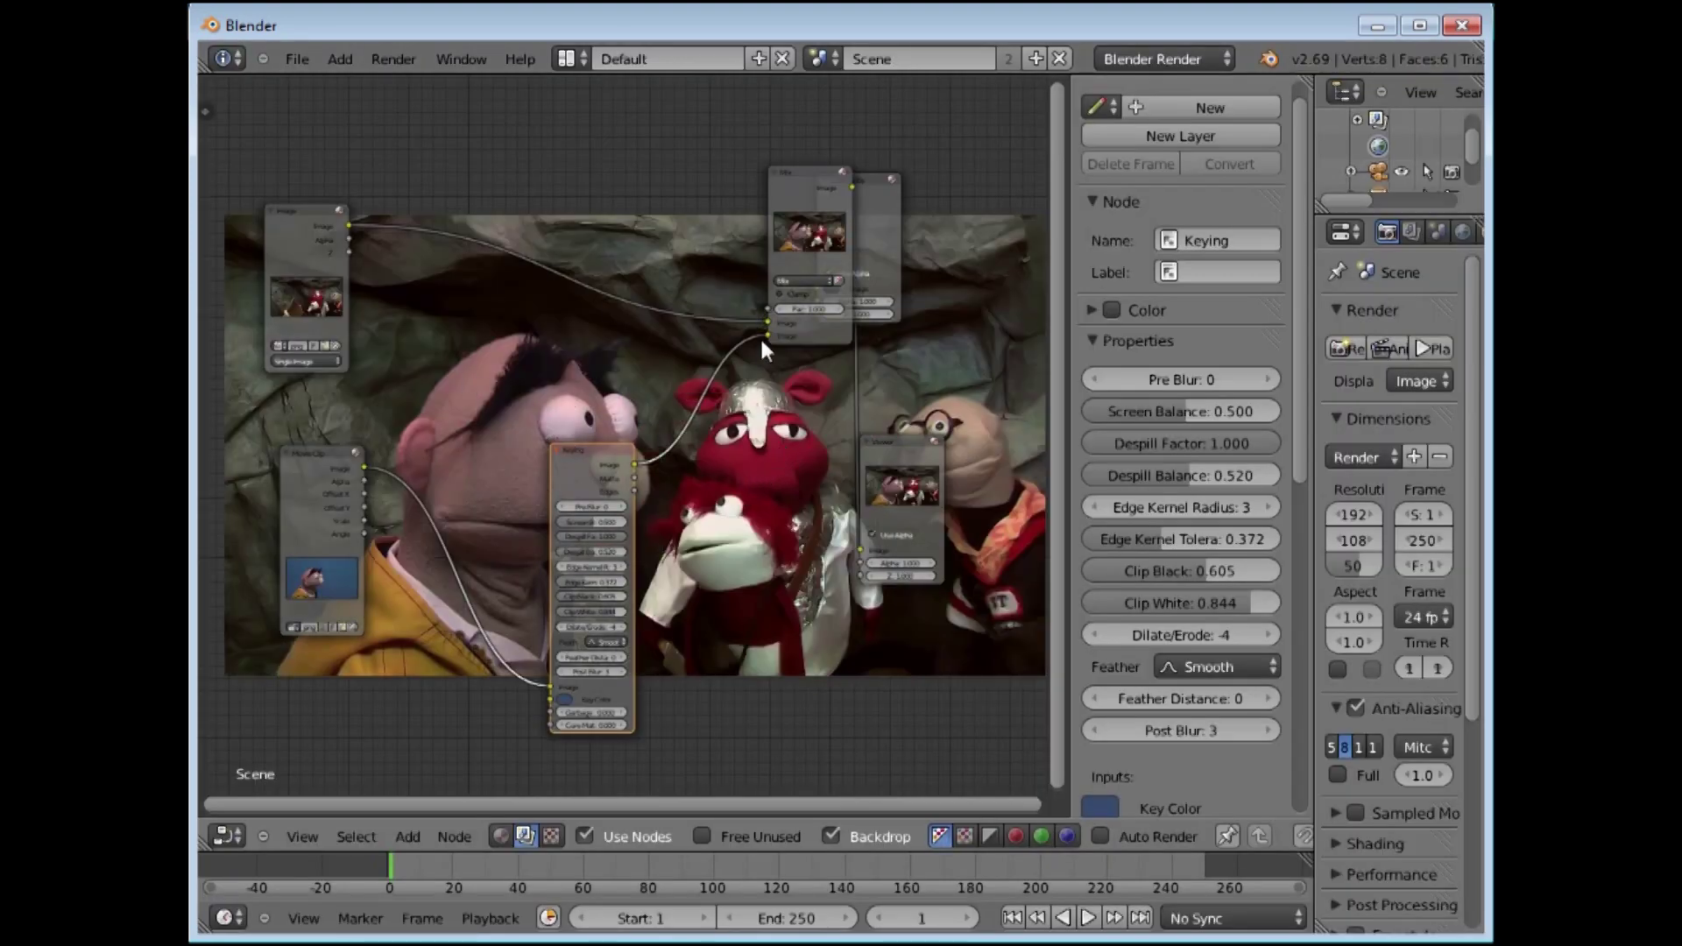
drag(796, 294, 715, 286)
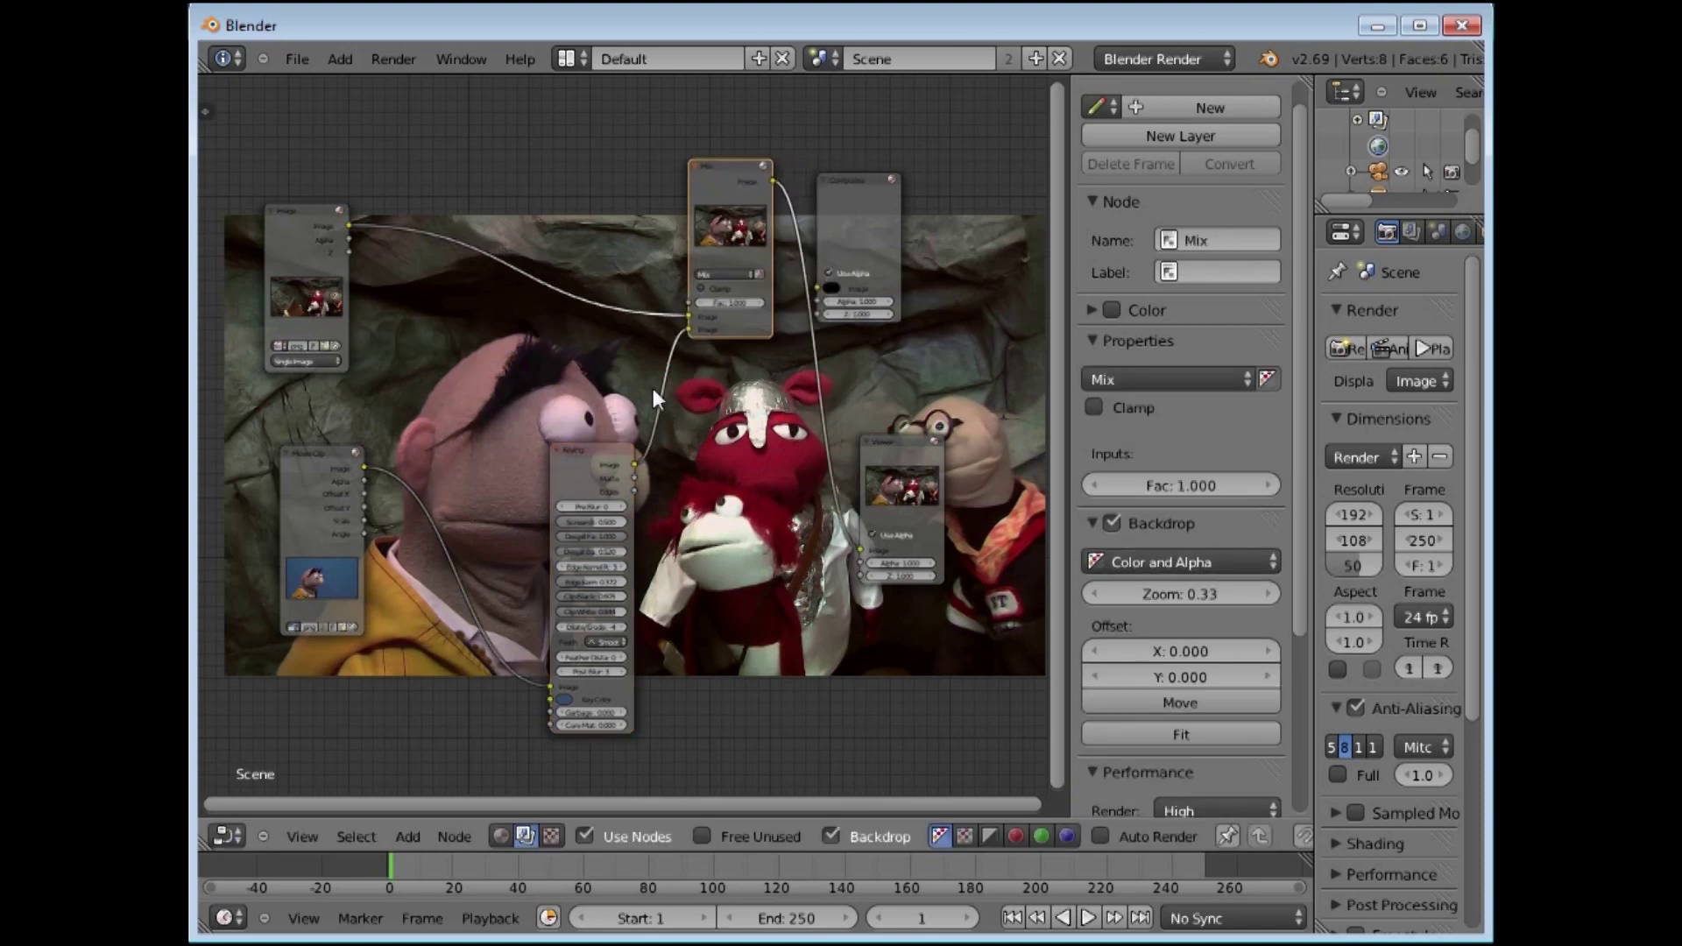
drag(598, 459, 650, 700)
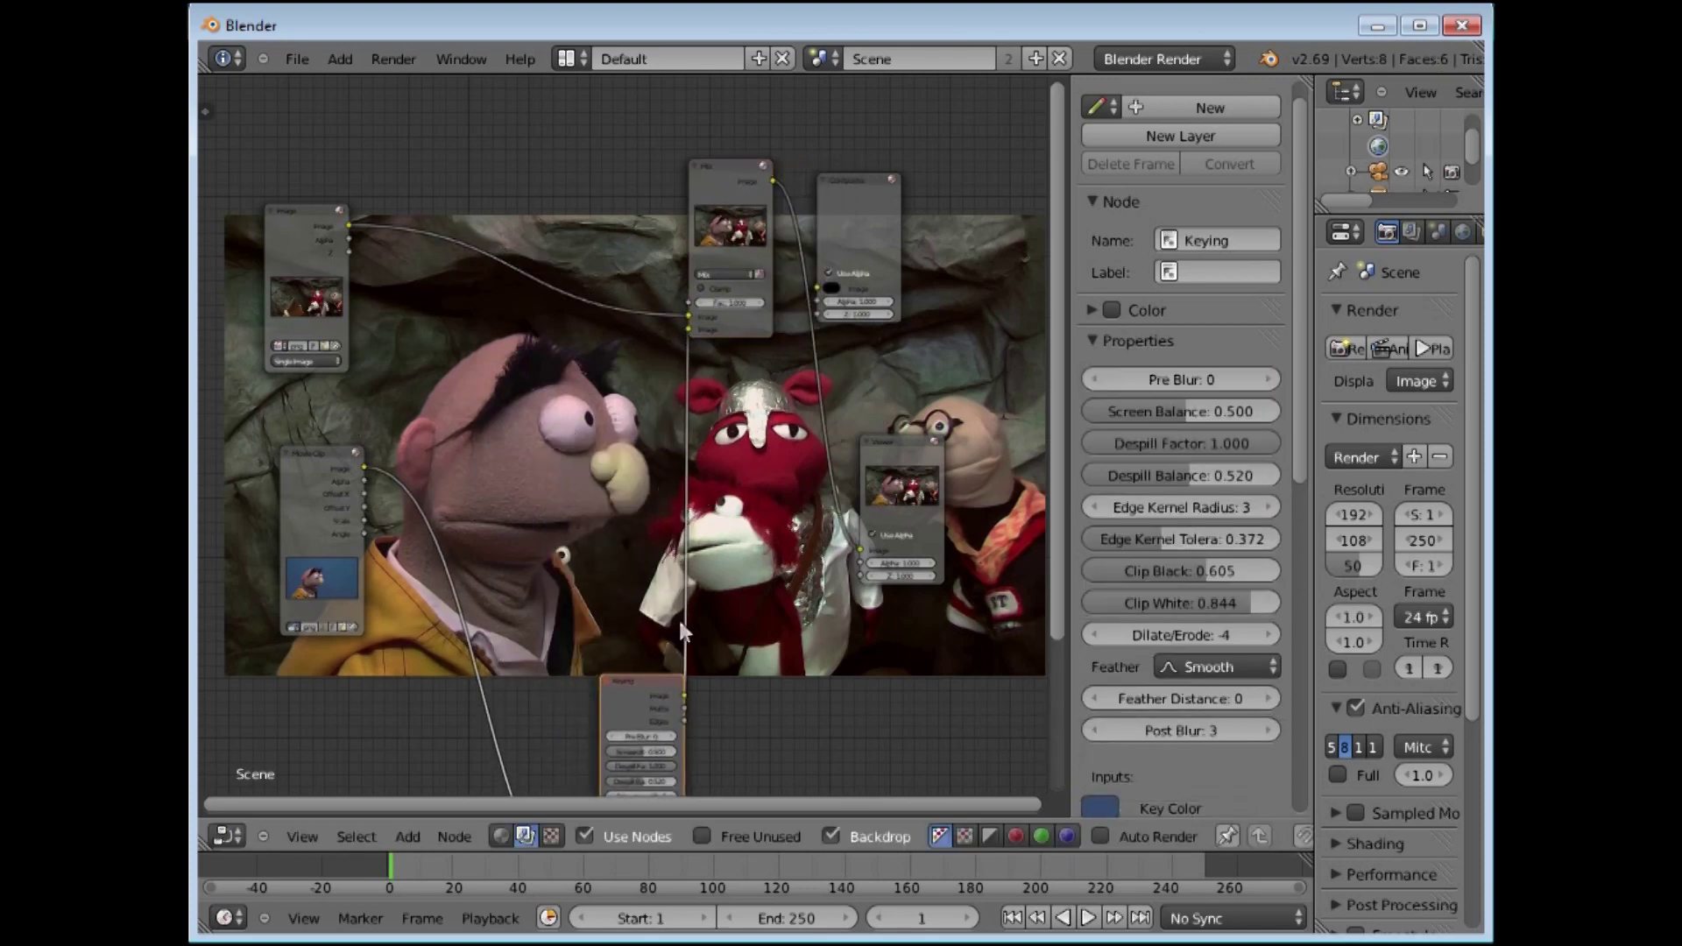
drag(643, 684, 600, 449)
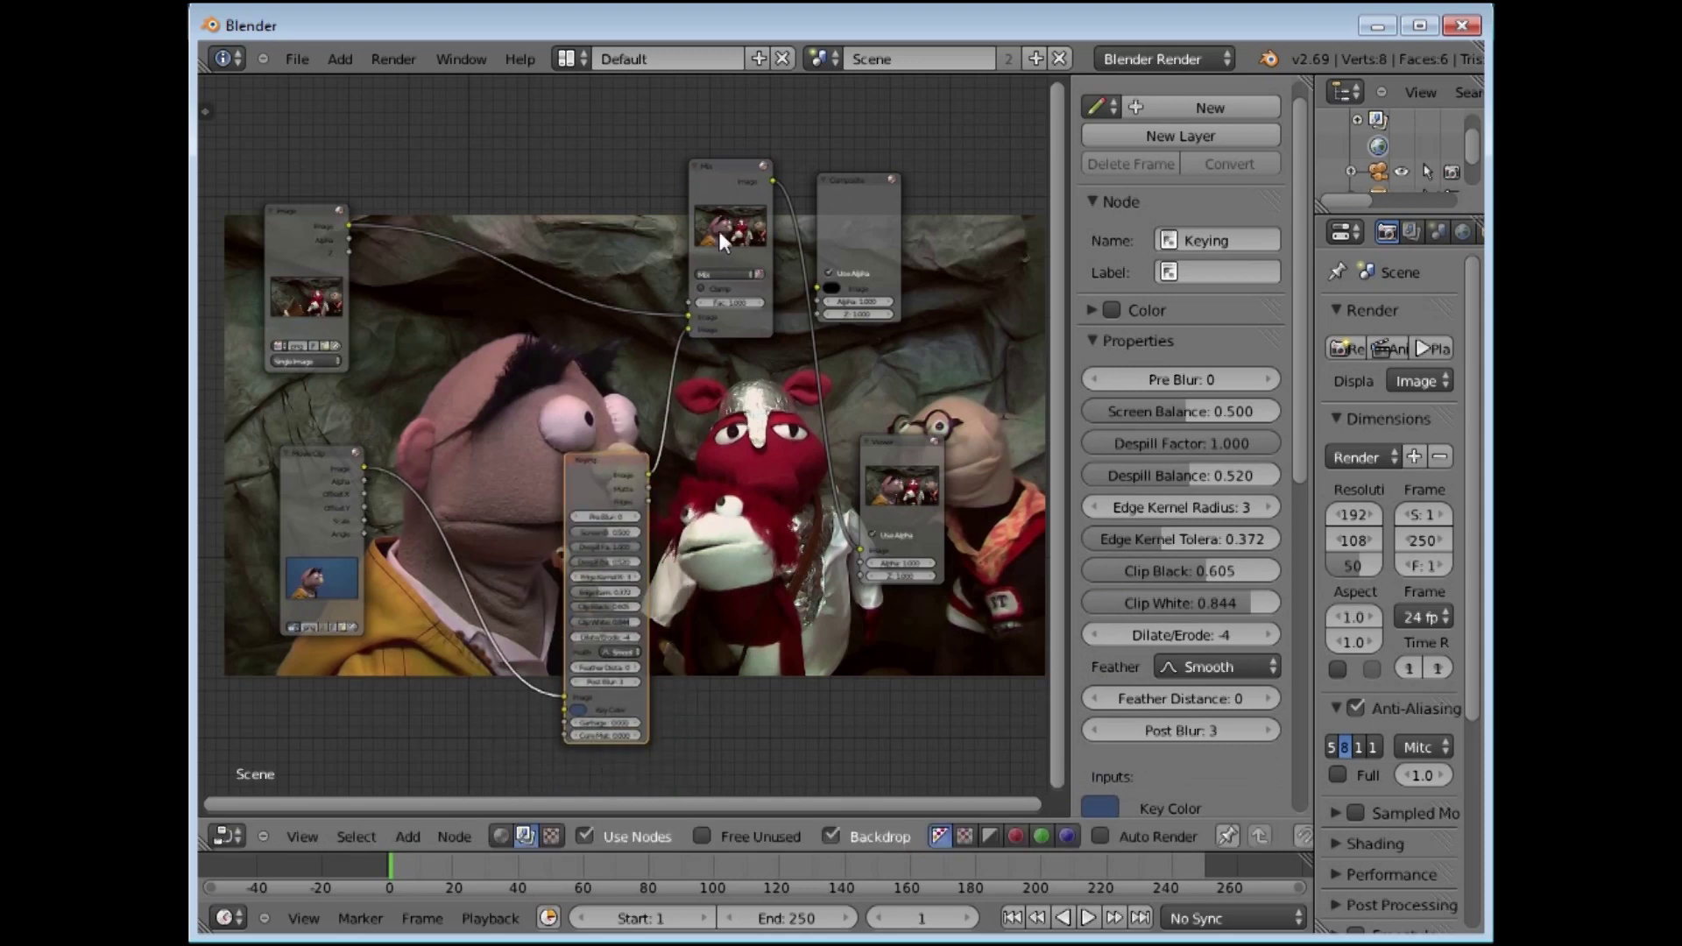
Step: Switch the Image node's background back to grassdoor .png
click(323, 345)
click(569, 470)
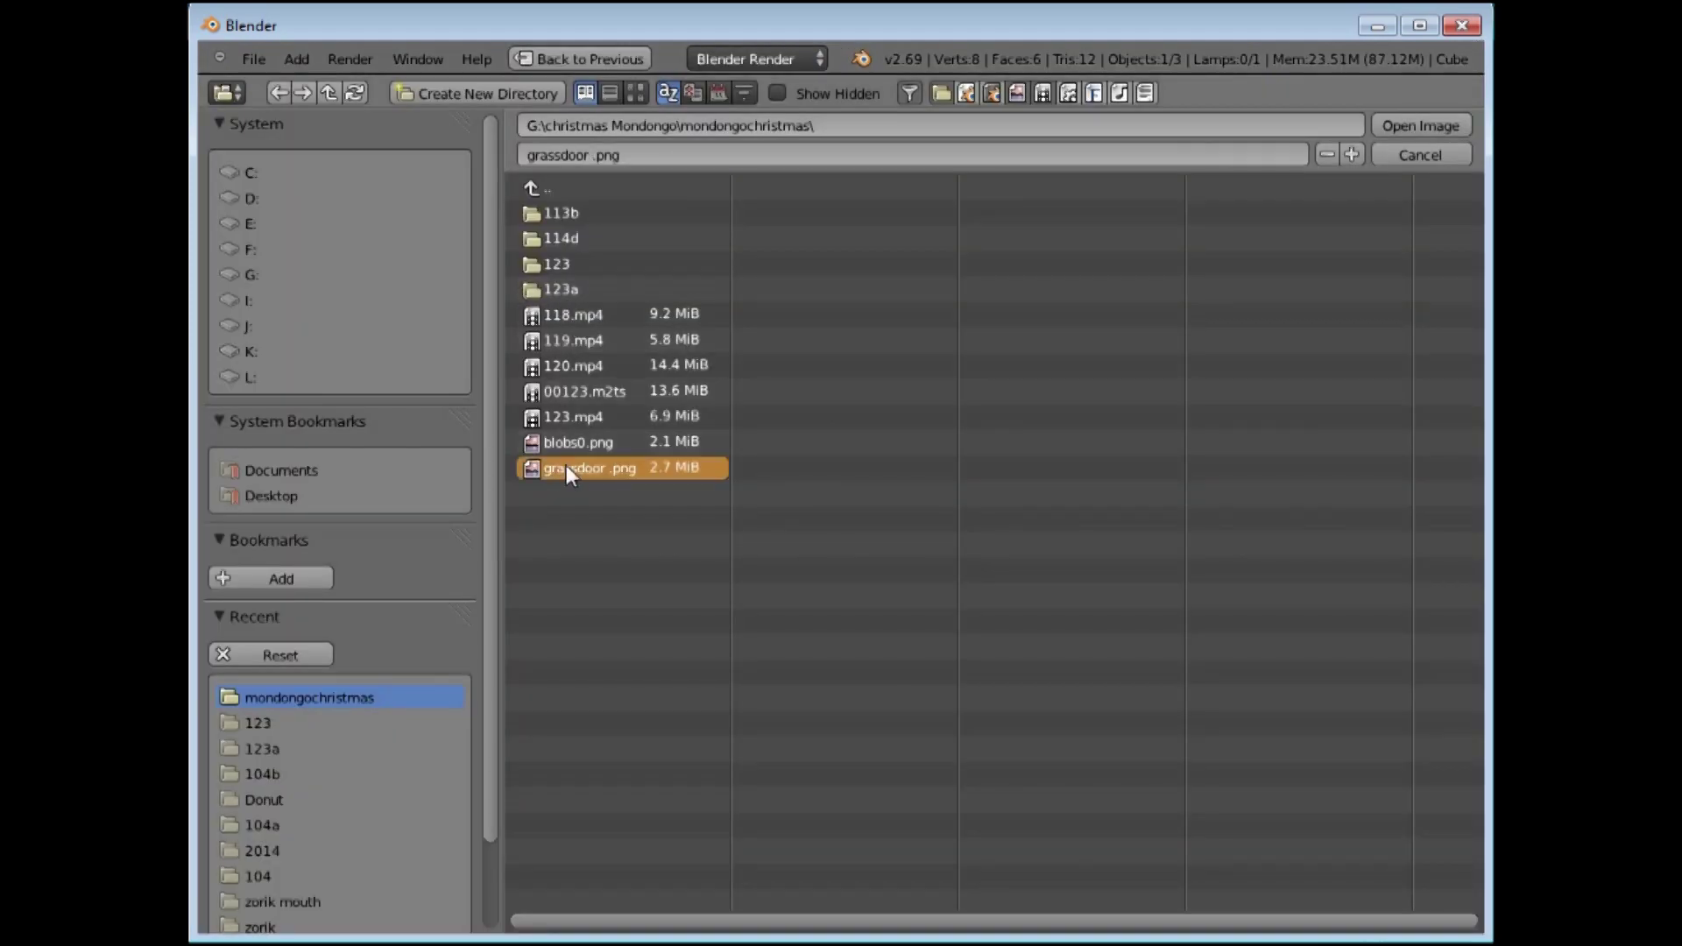
double_click(578, 469)
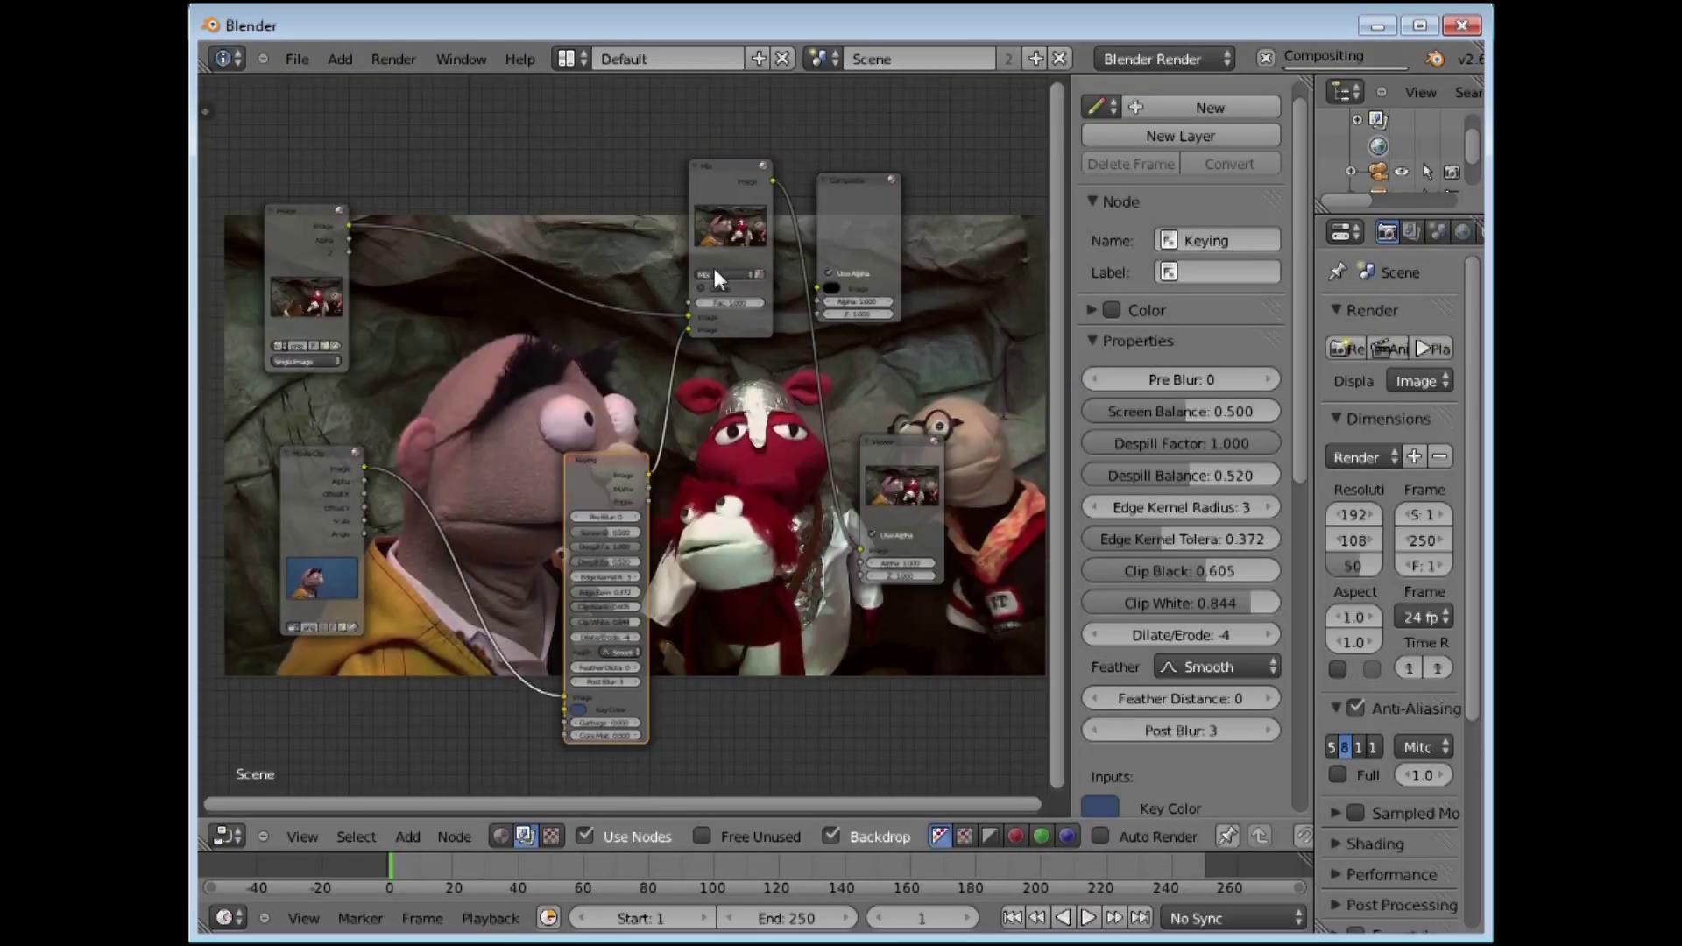
Step: Add an Alpha Over color node on the link between the Image node and the Mix node
click(409, 837)
mouse_move(415, 786)
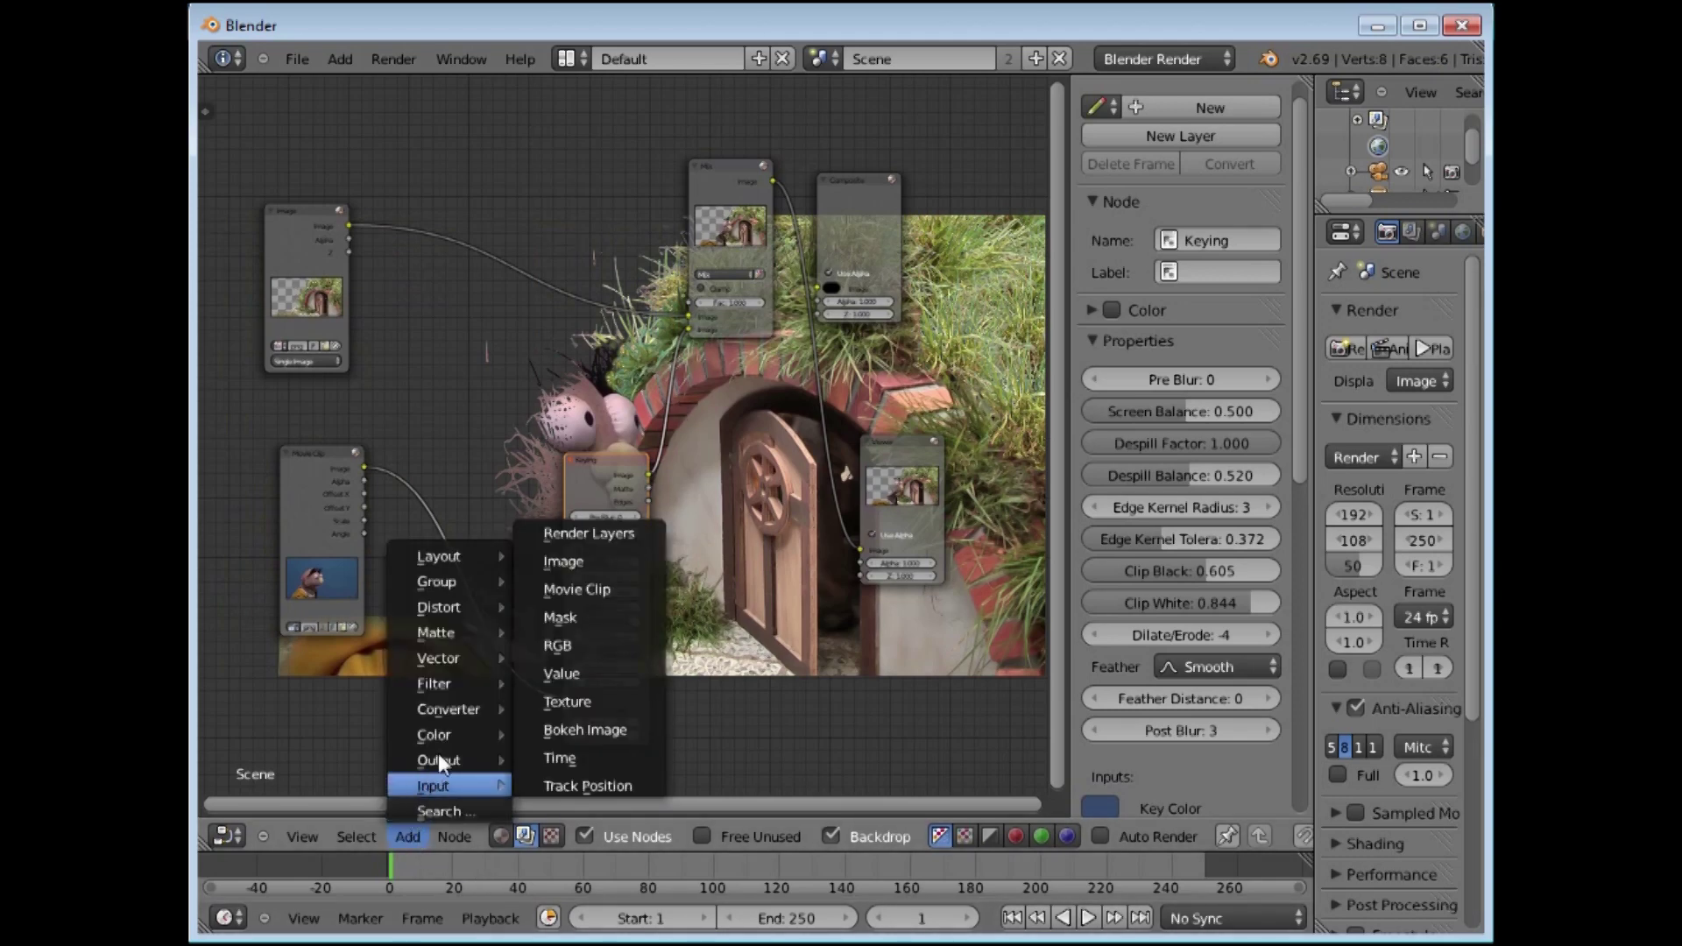
mouse_move(451, 733)
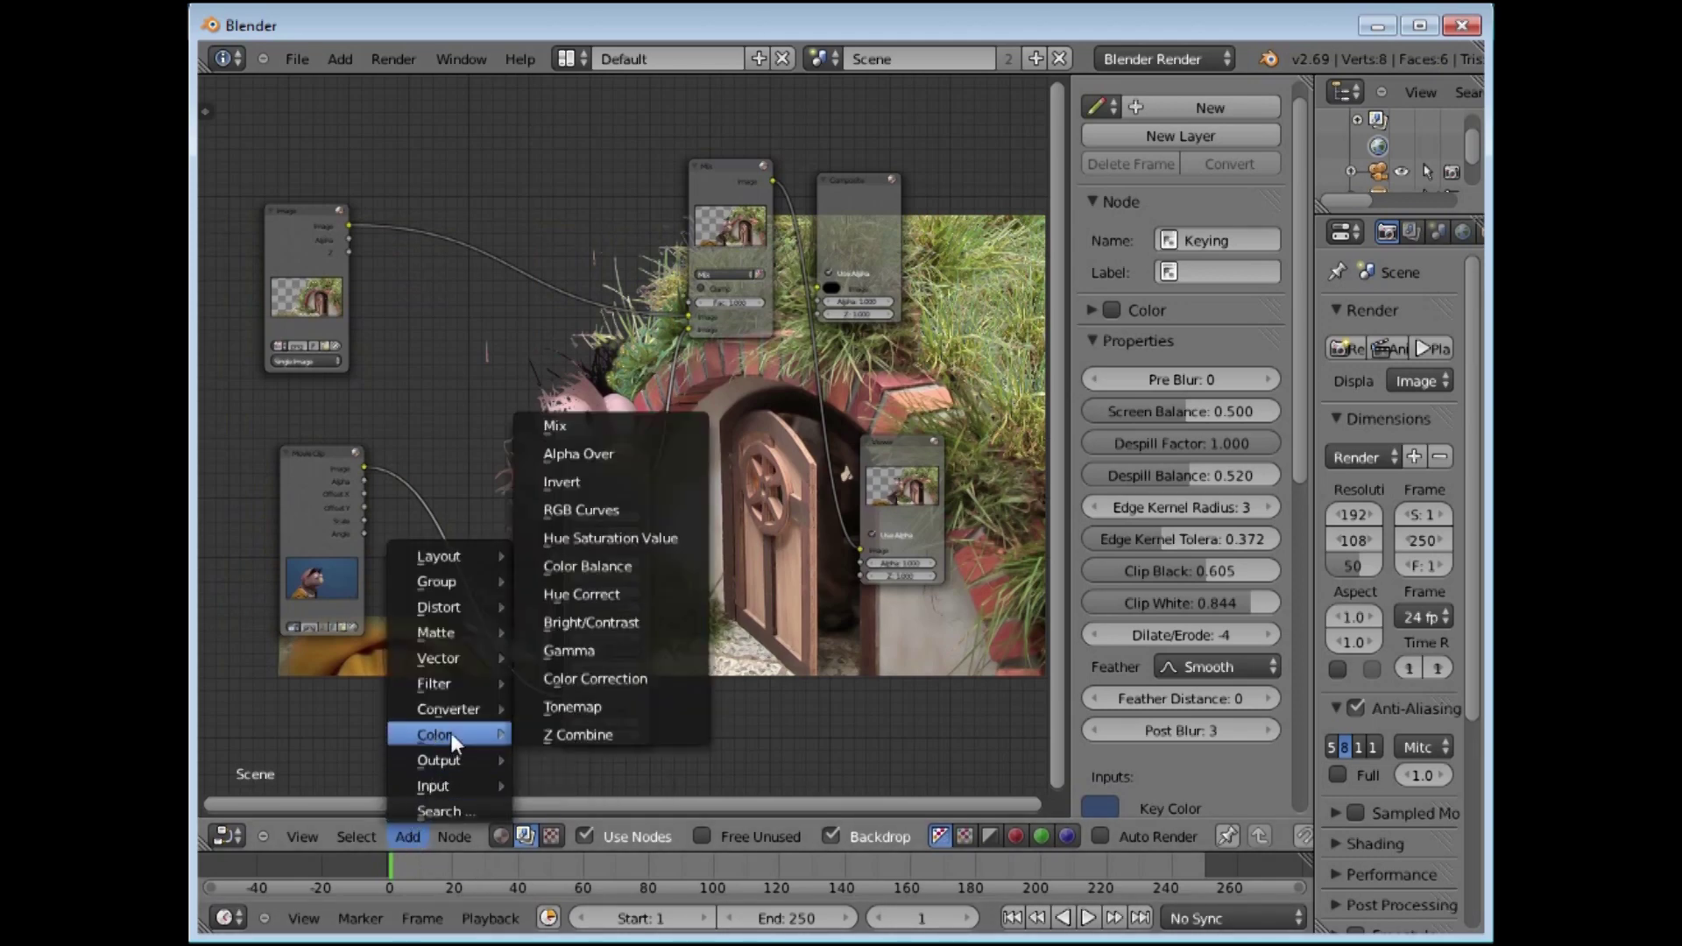
click(561, 456)
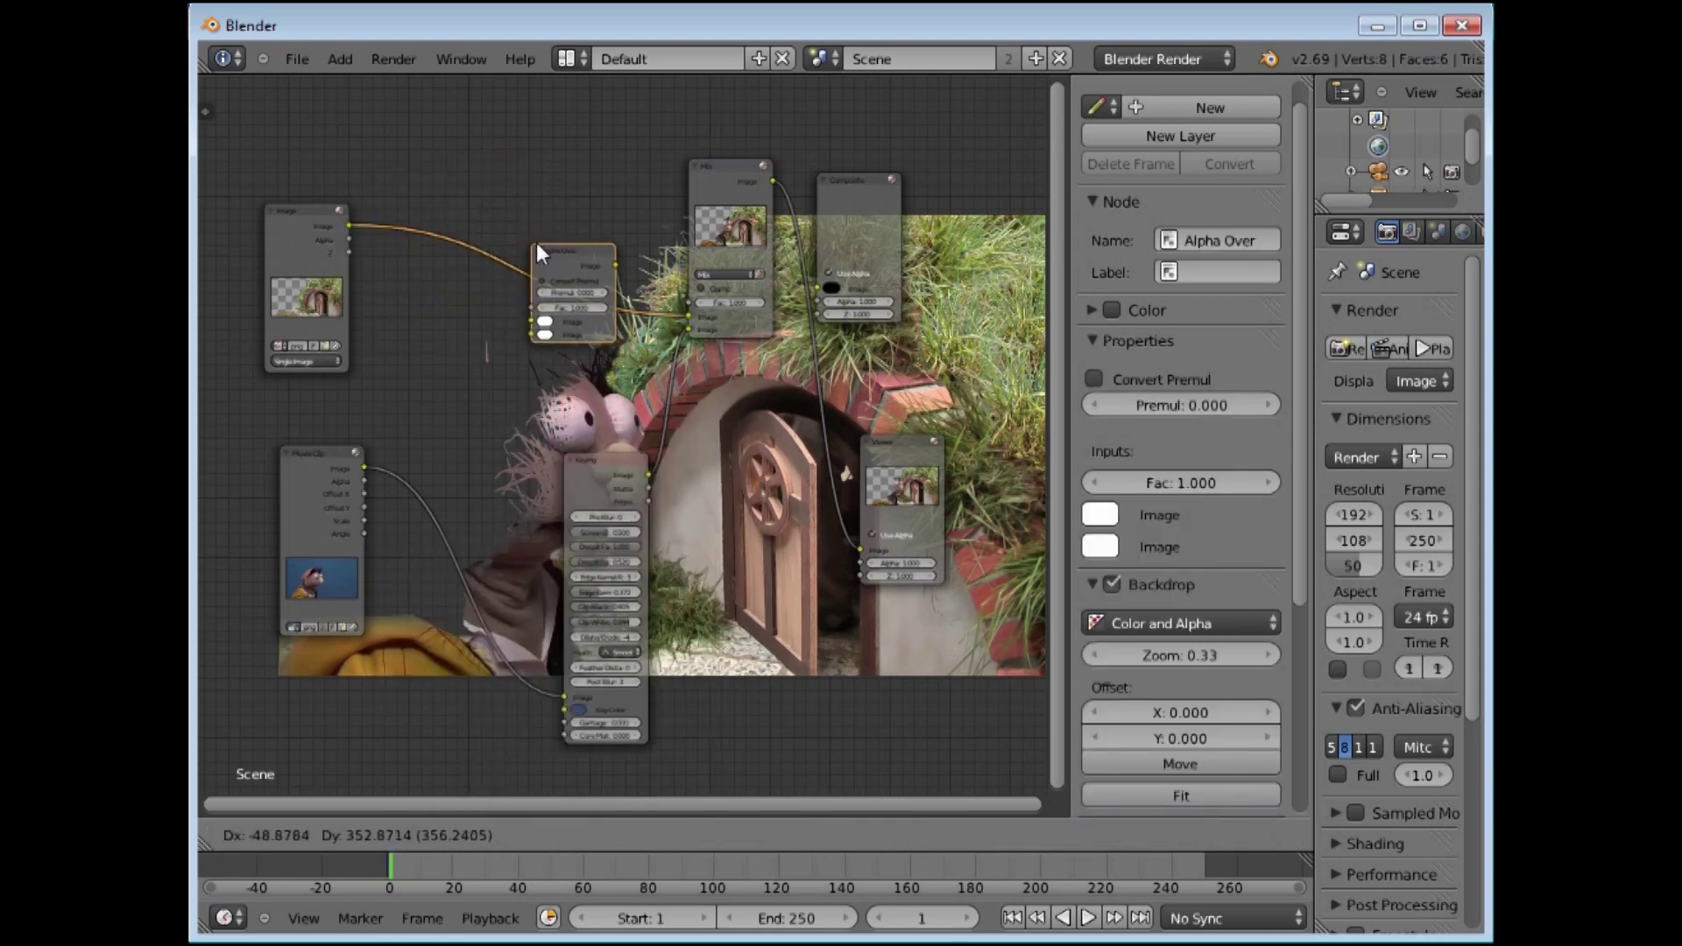
click(566, 227)
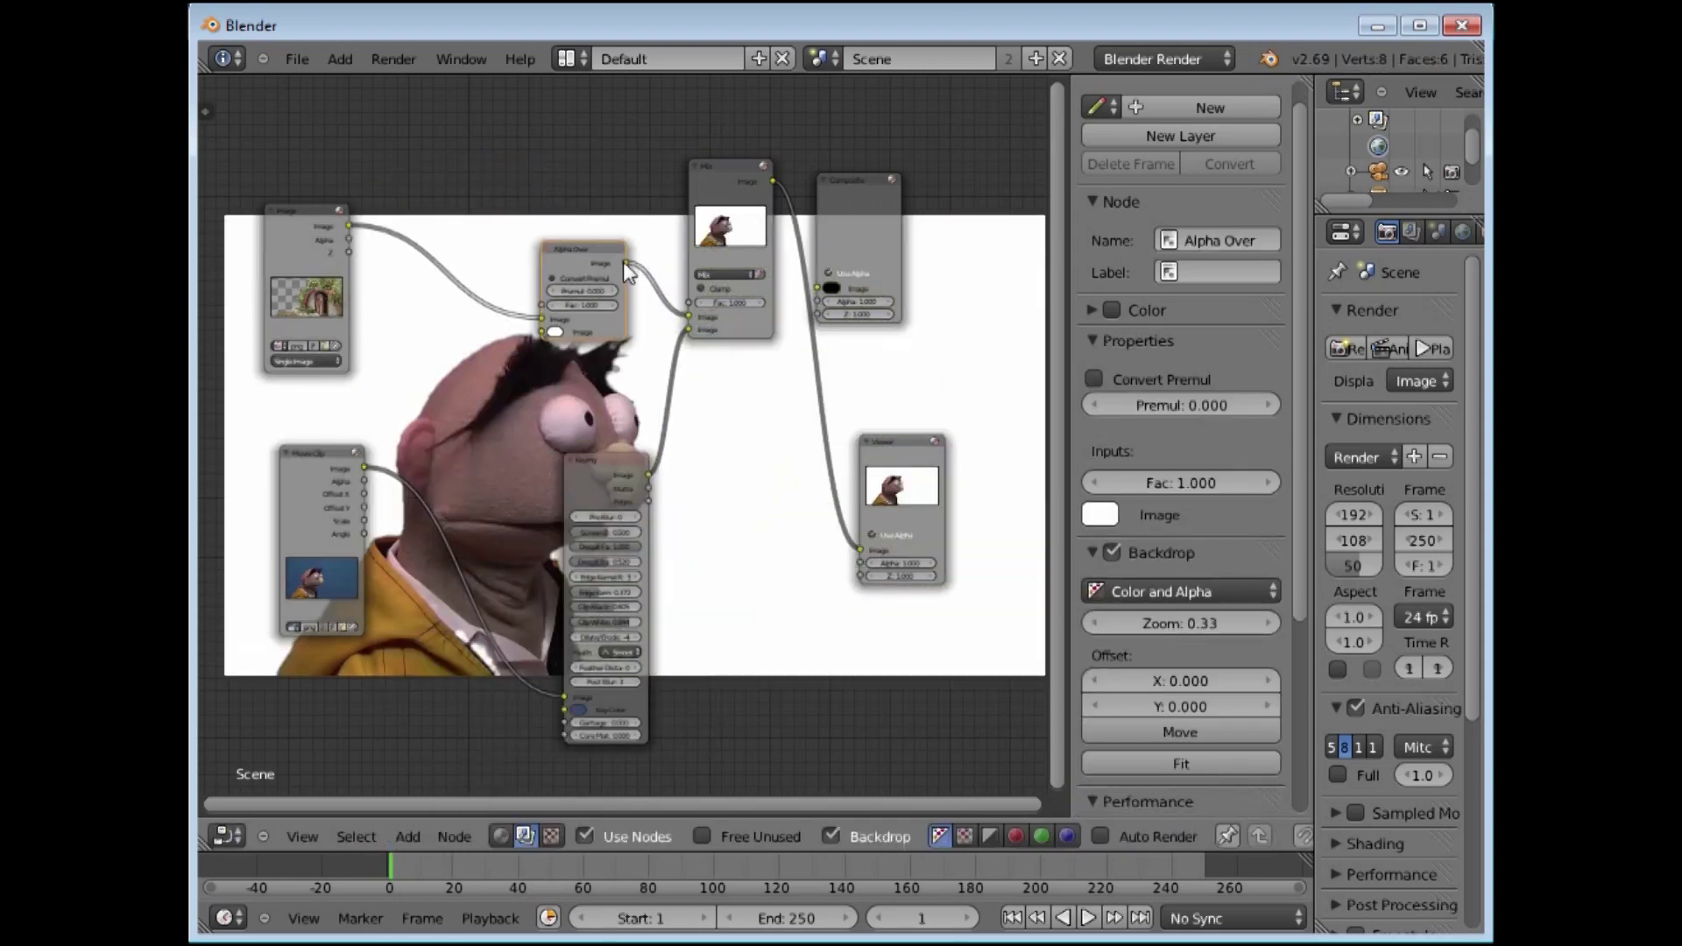
Step: Connect the Alpha Over output to the Viewer and the keyed image to its second input, moving the nodes clear of the puppet
drag(627, 263, 858, 548)
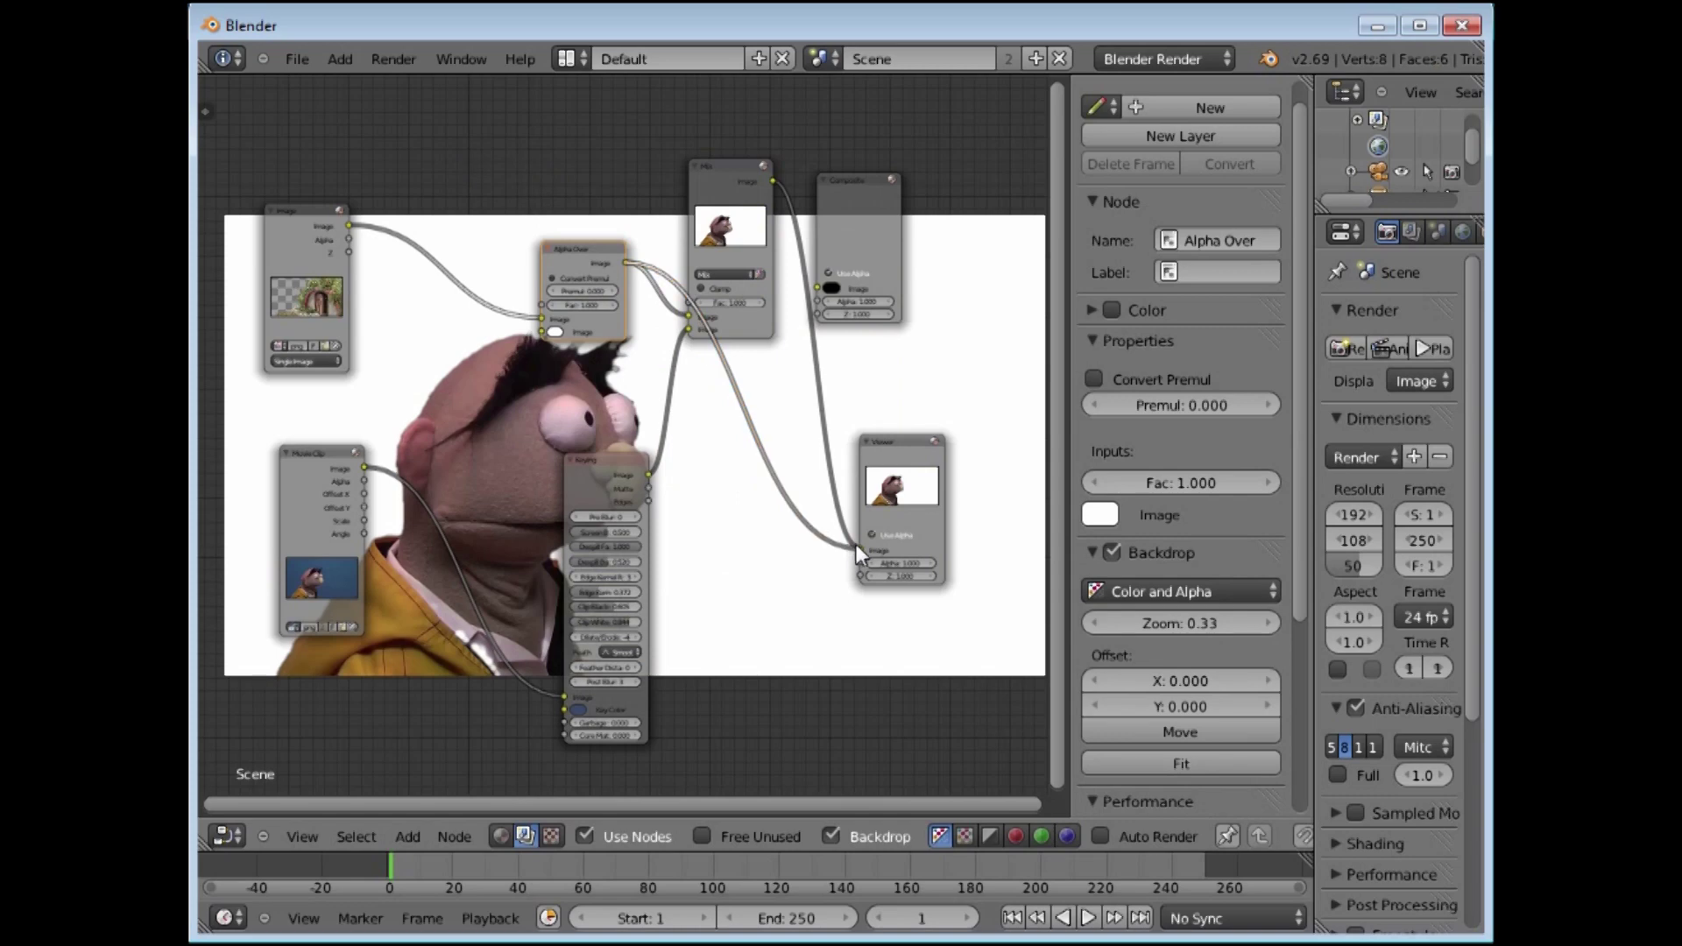
drag(649, 475, 543, 333)
click(586, 246)
drag(587, 245, 561, 170)
drag(635, 467, 654, 630)
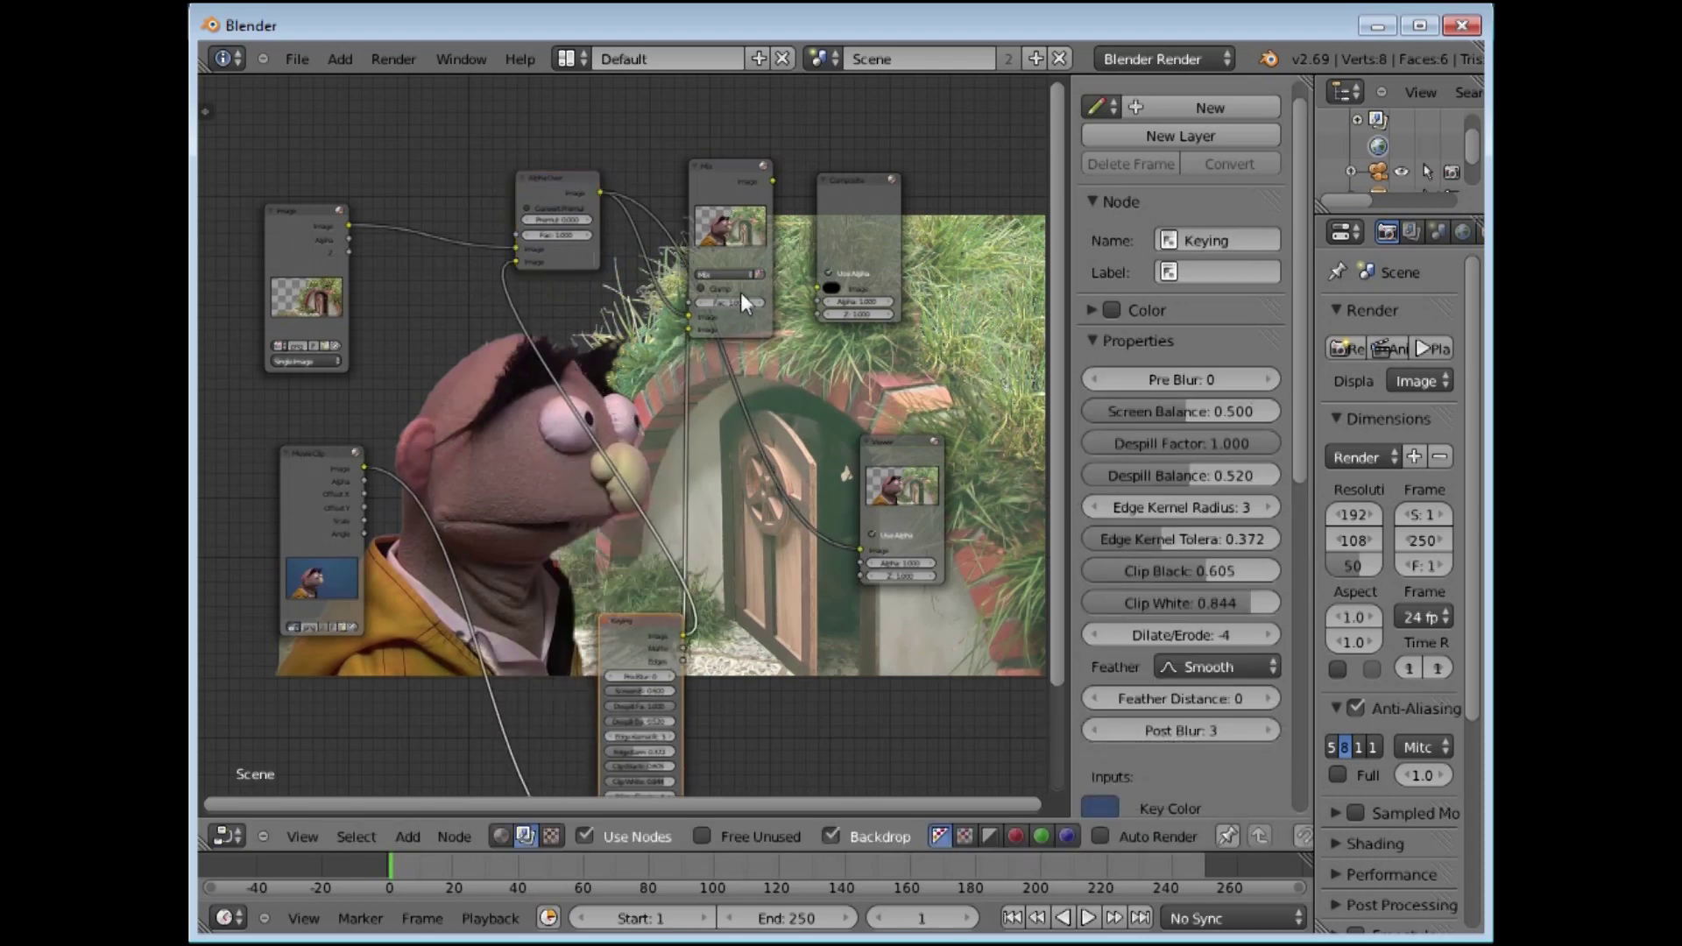
Step: Enable Convert Premul on the Alpha Over node and check the composite with the nodes shrunk
click(522, 211)
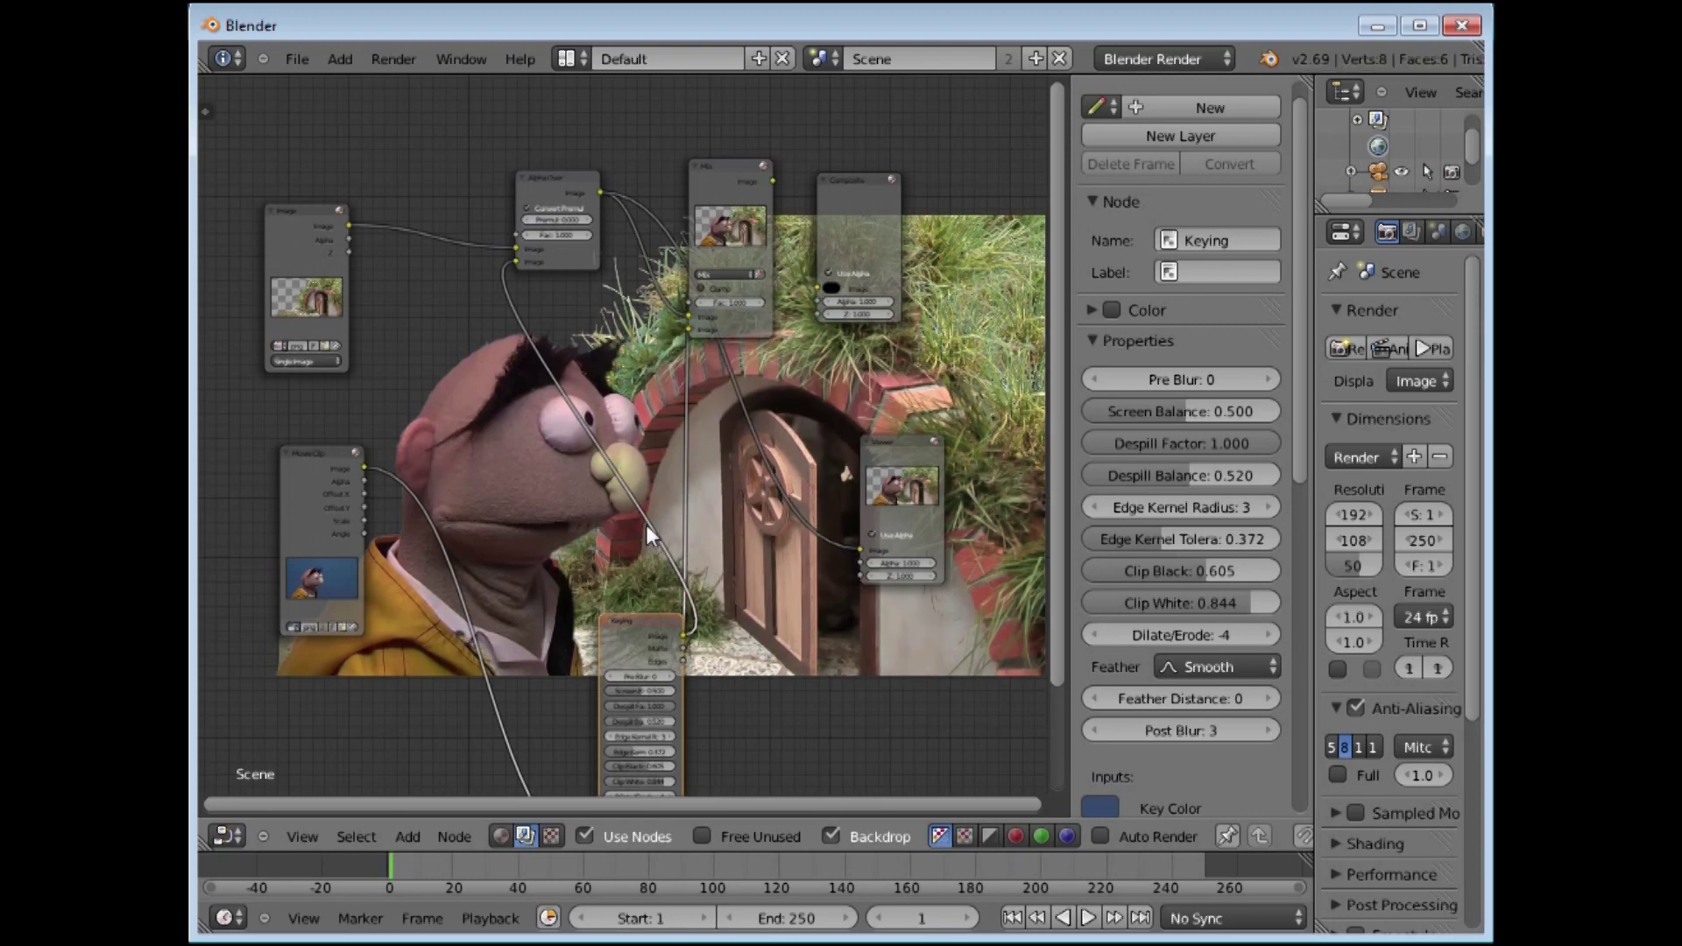
scroll(577, 432, down, 5)
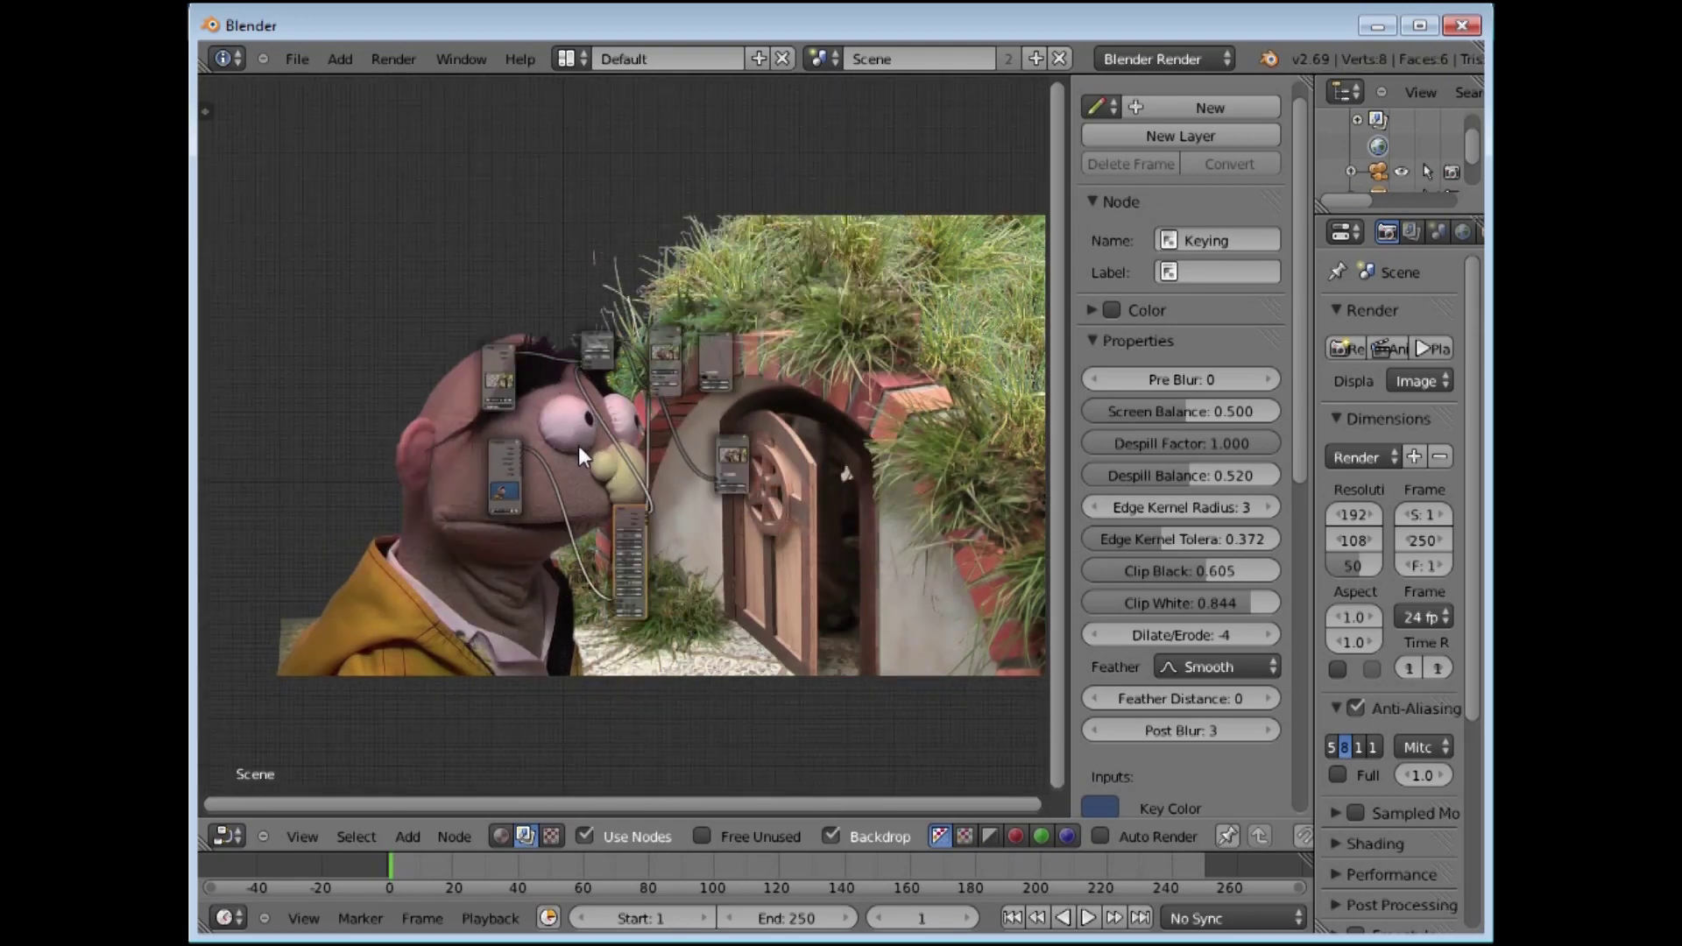
Step: Move the Composite and Viewer nodes farther right, away from the Alpha Over and Mix nodes
scroll(625, 432, up, 2)
drag(1068, 460, 1086, 511)
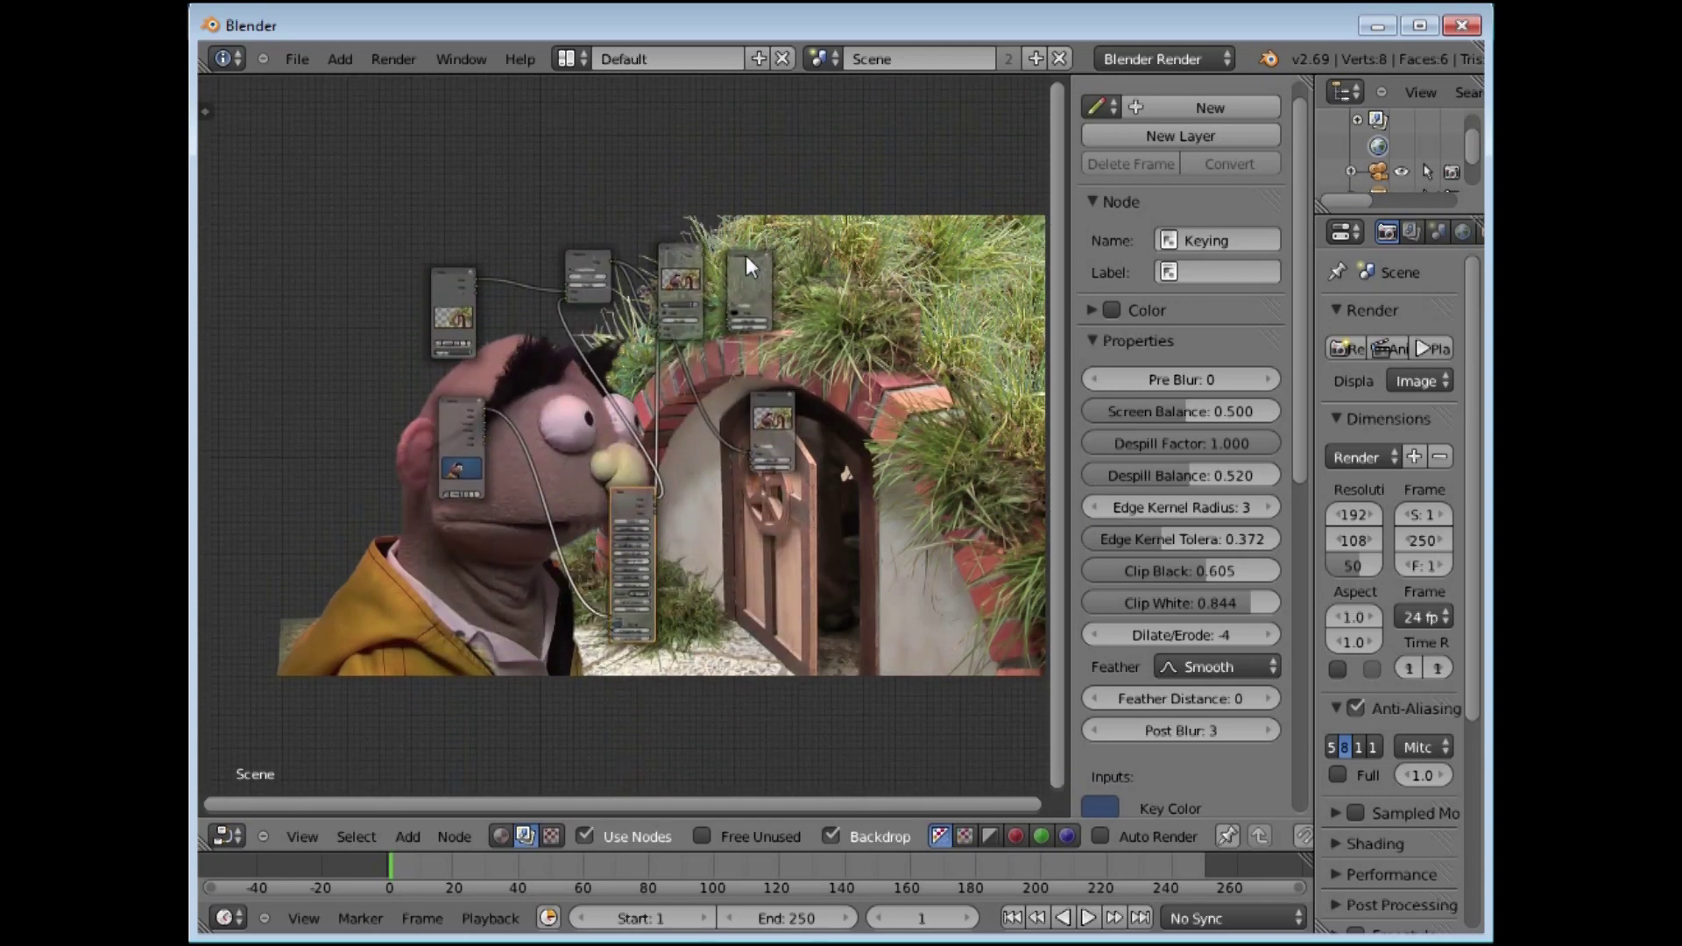
drag(745, 255, 924, 204)
drag(780, 406, 895, 463)
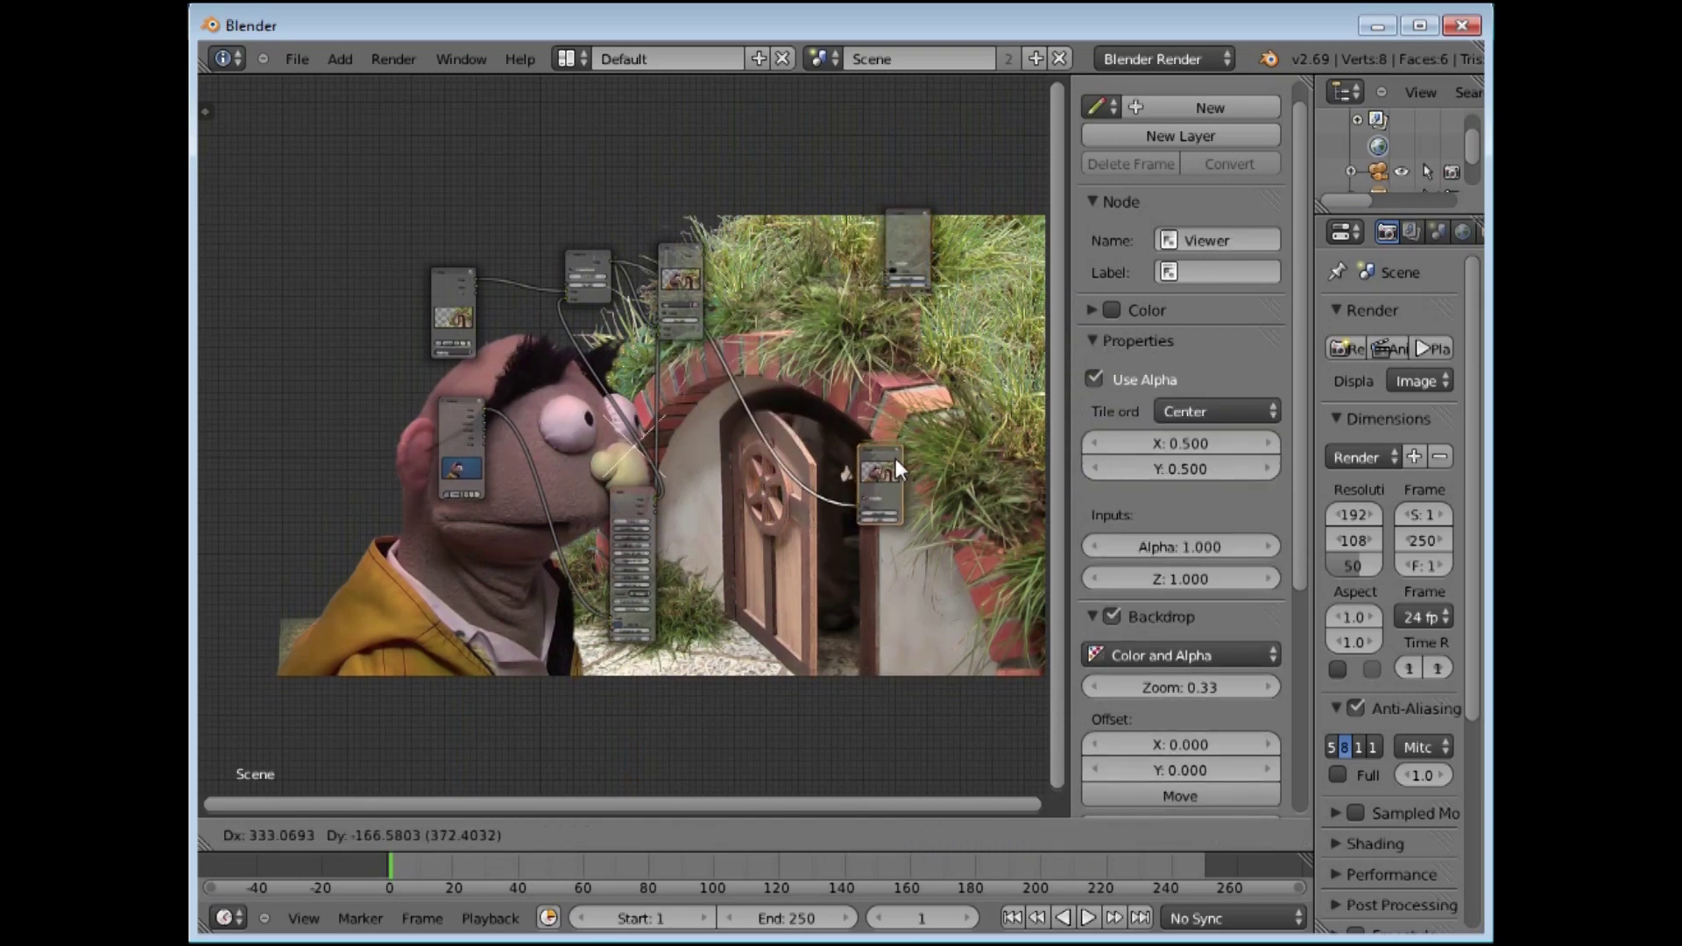
Step: Cut the link between the Alpha Over and Mix nodes and place the Mix node beside the Keying node
drag(688, 238, 750, 204)
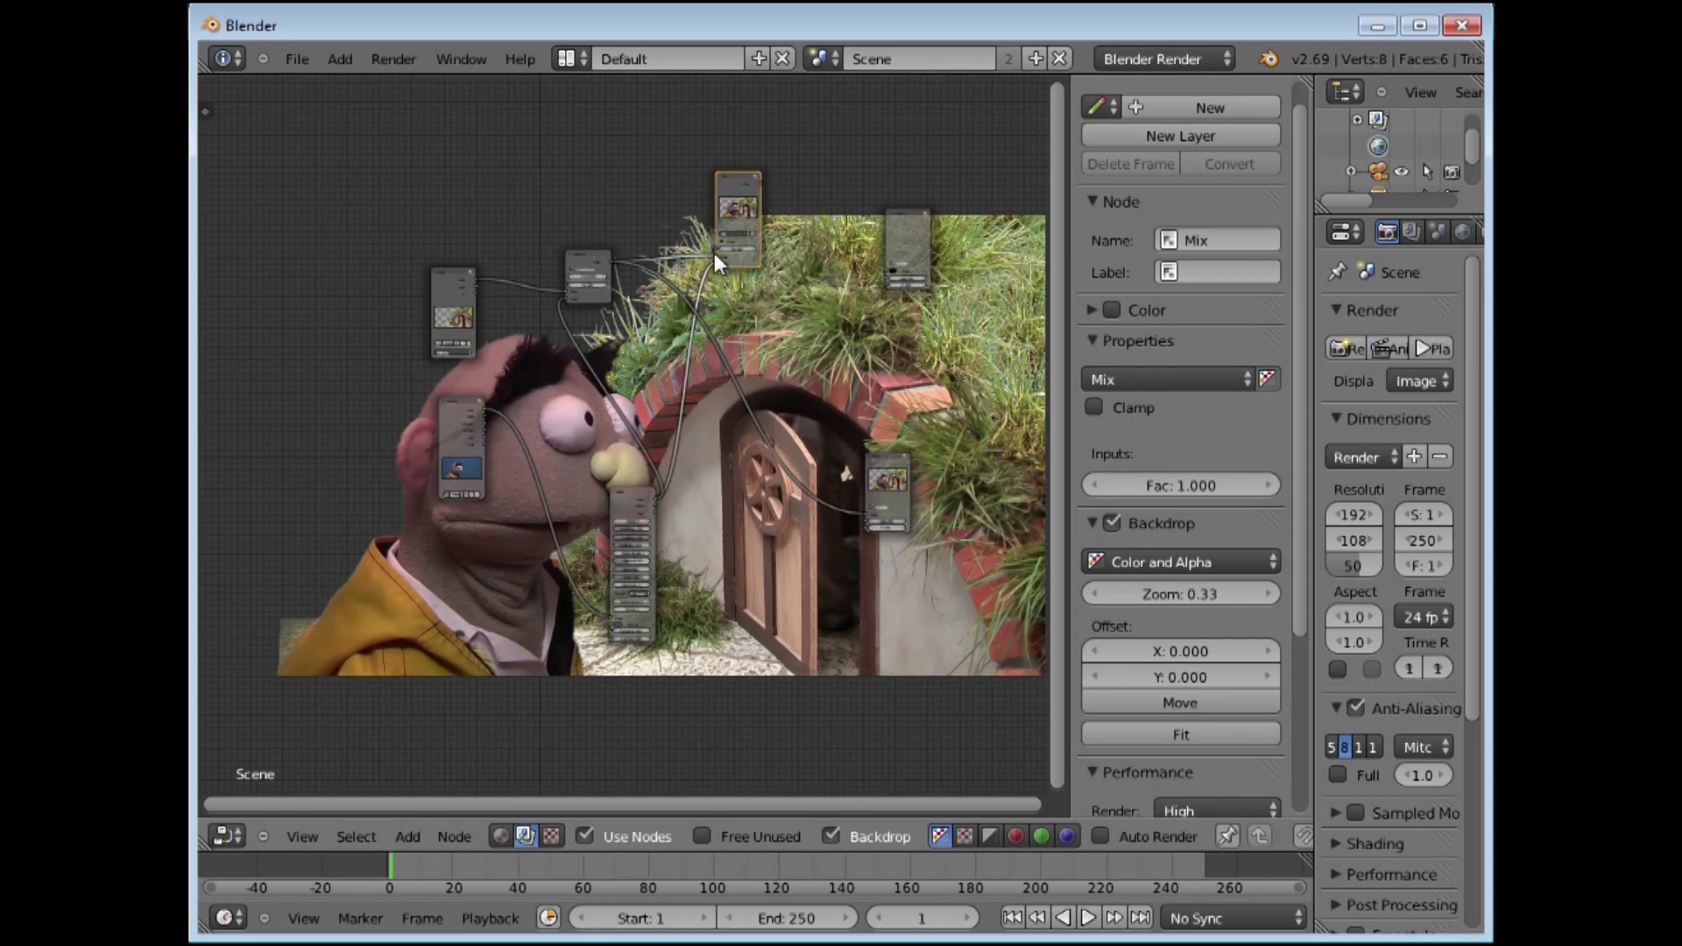
drag(653, 230, 609, 297)
drag(738, 194, 737, 559)
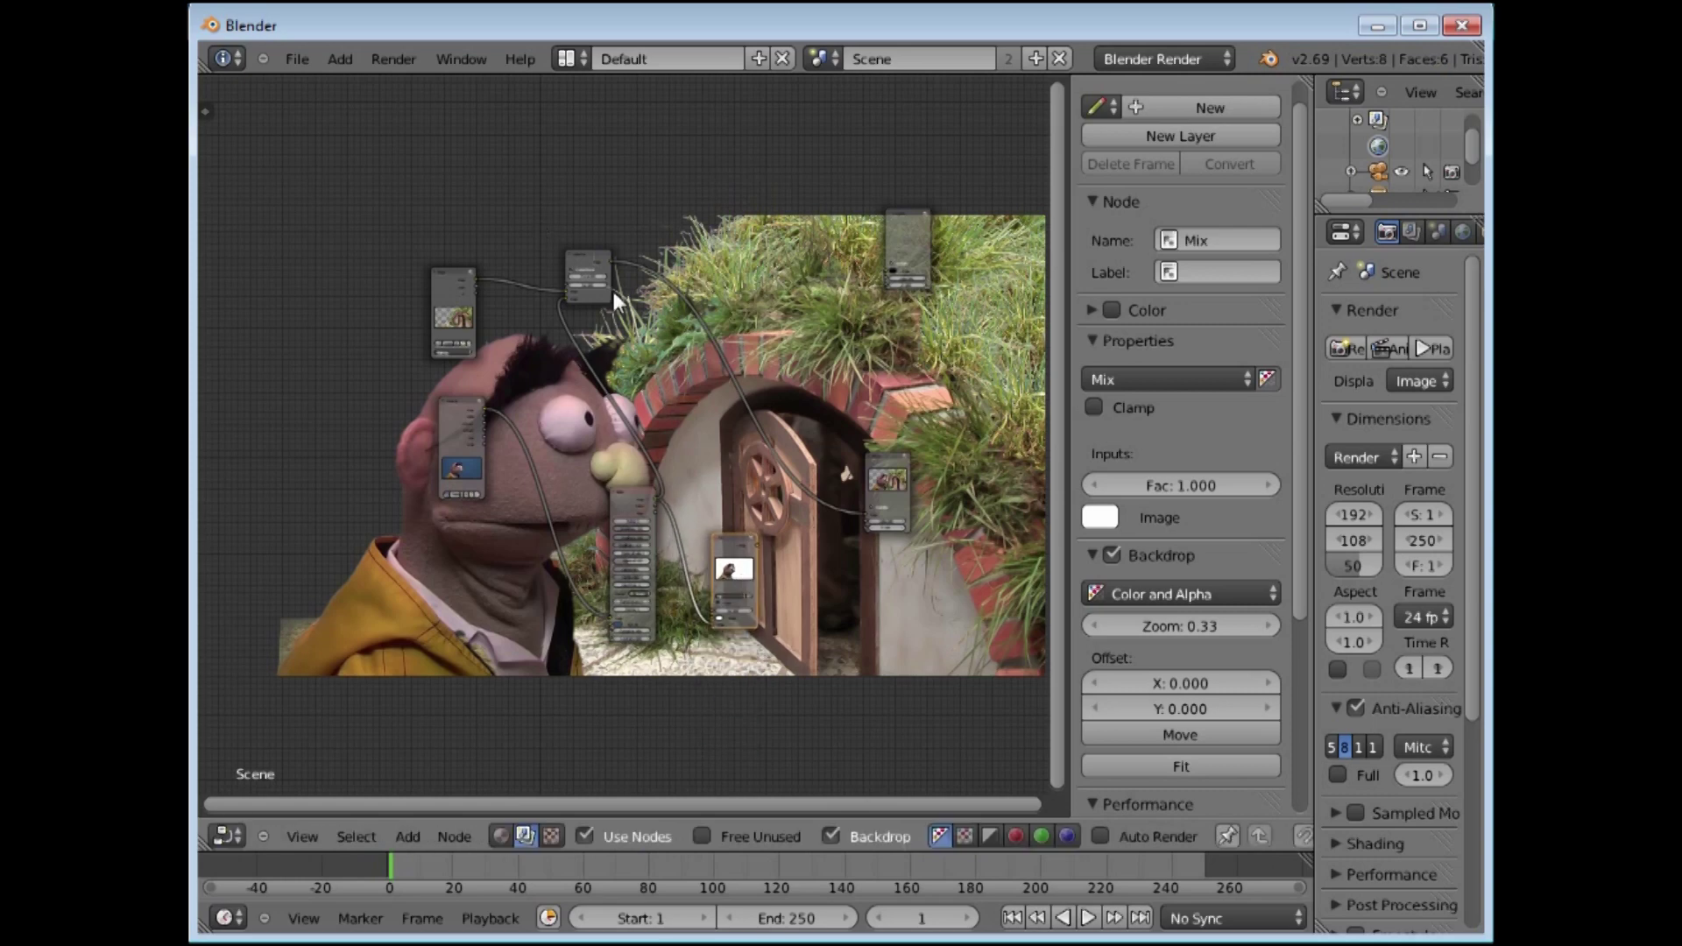
Step: Connect the Alpha Over output to the Composite node and move Alpha Over closer to the two output nodes
drag(612, 260, 890, 273)
scroll(612, 310, up, 3)
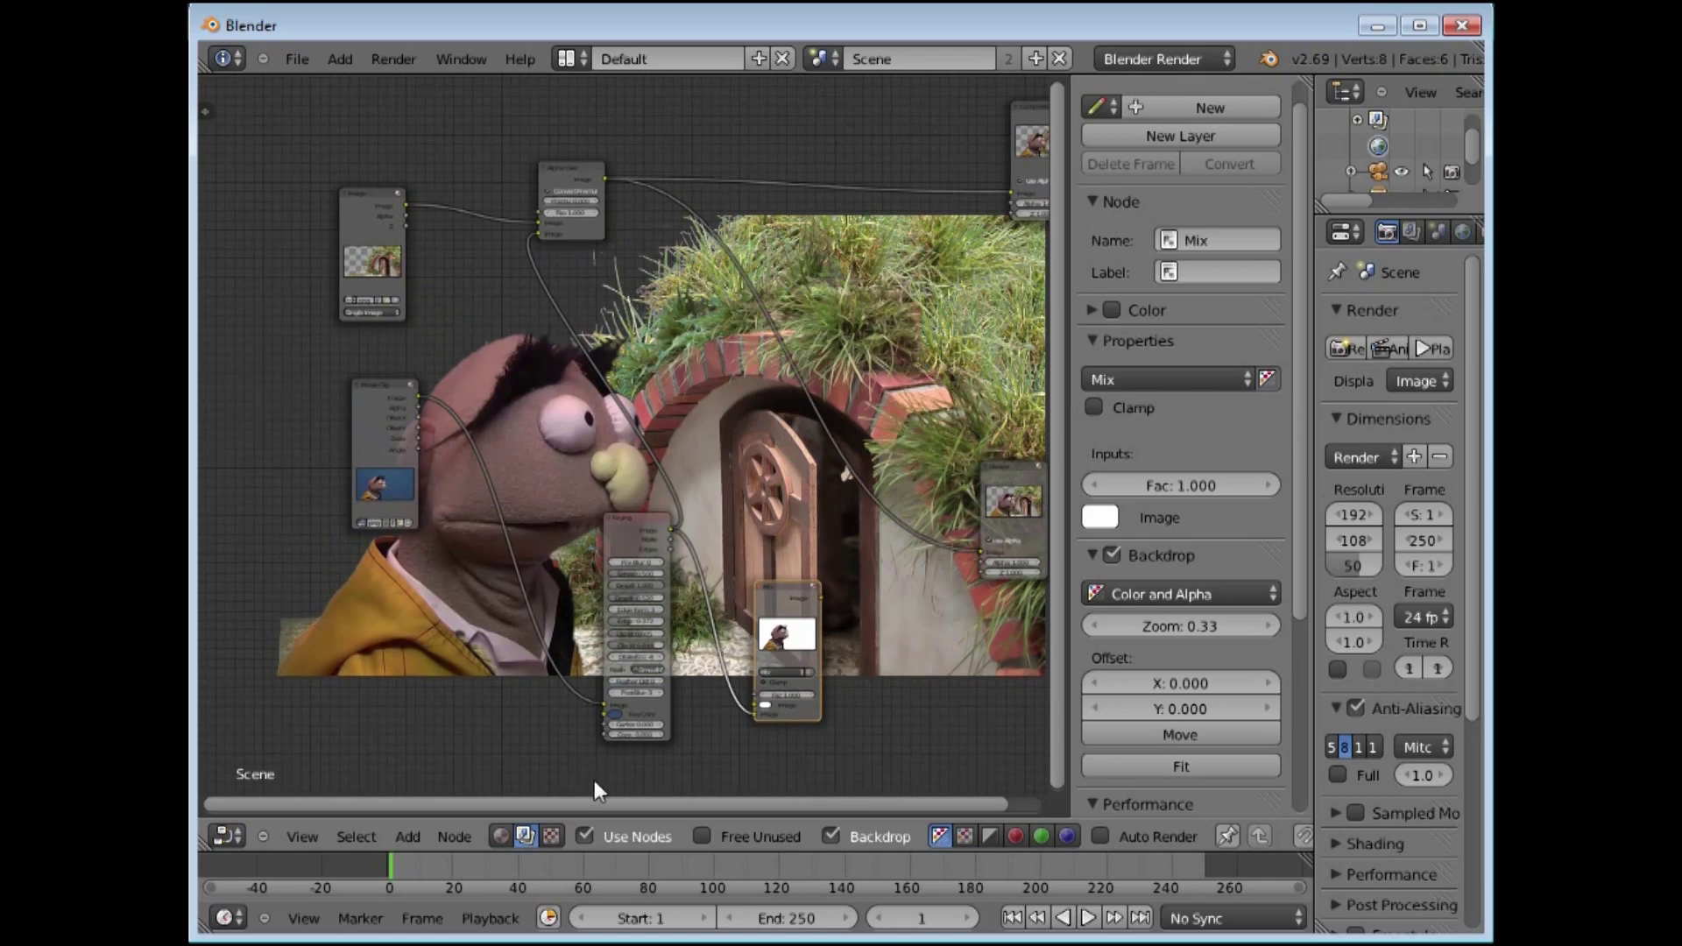
ctrl+scroll(604, 807, right, 3)
drag(430, 199, 741, 215)
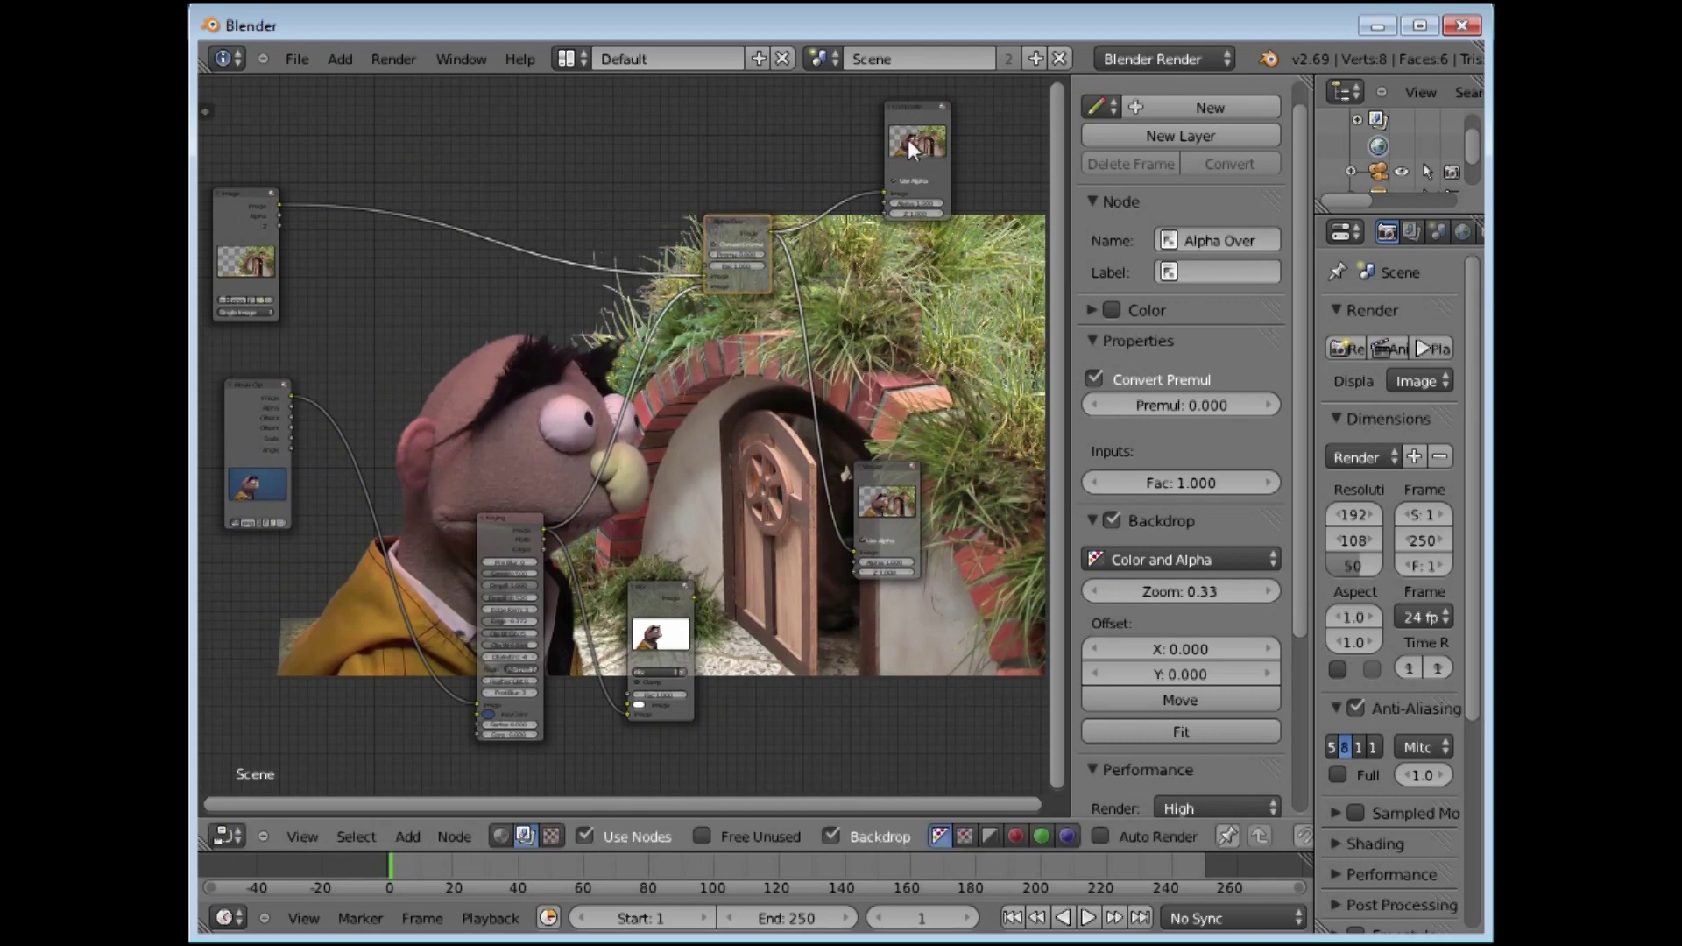
click(914, 109)
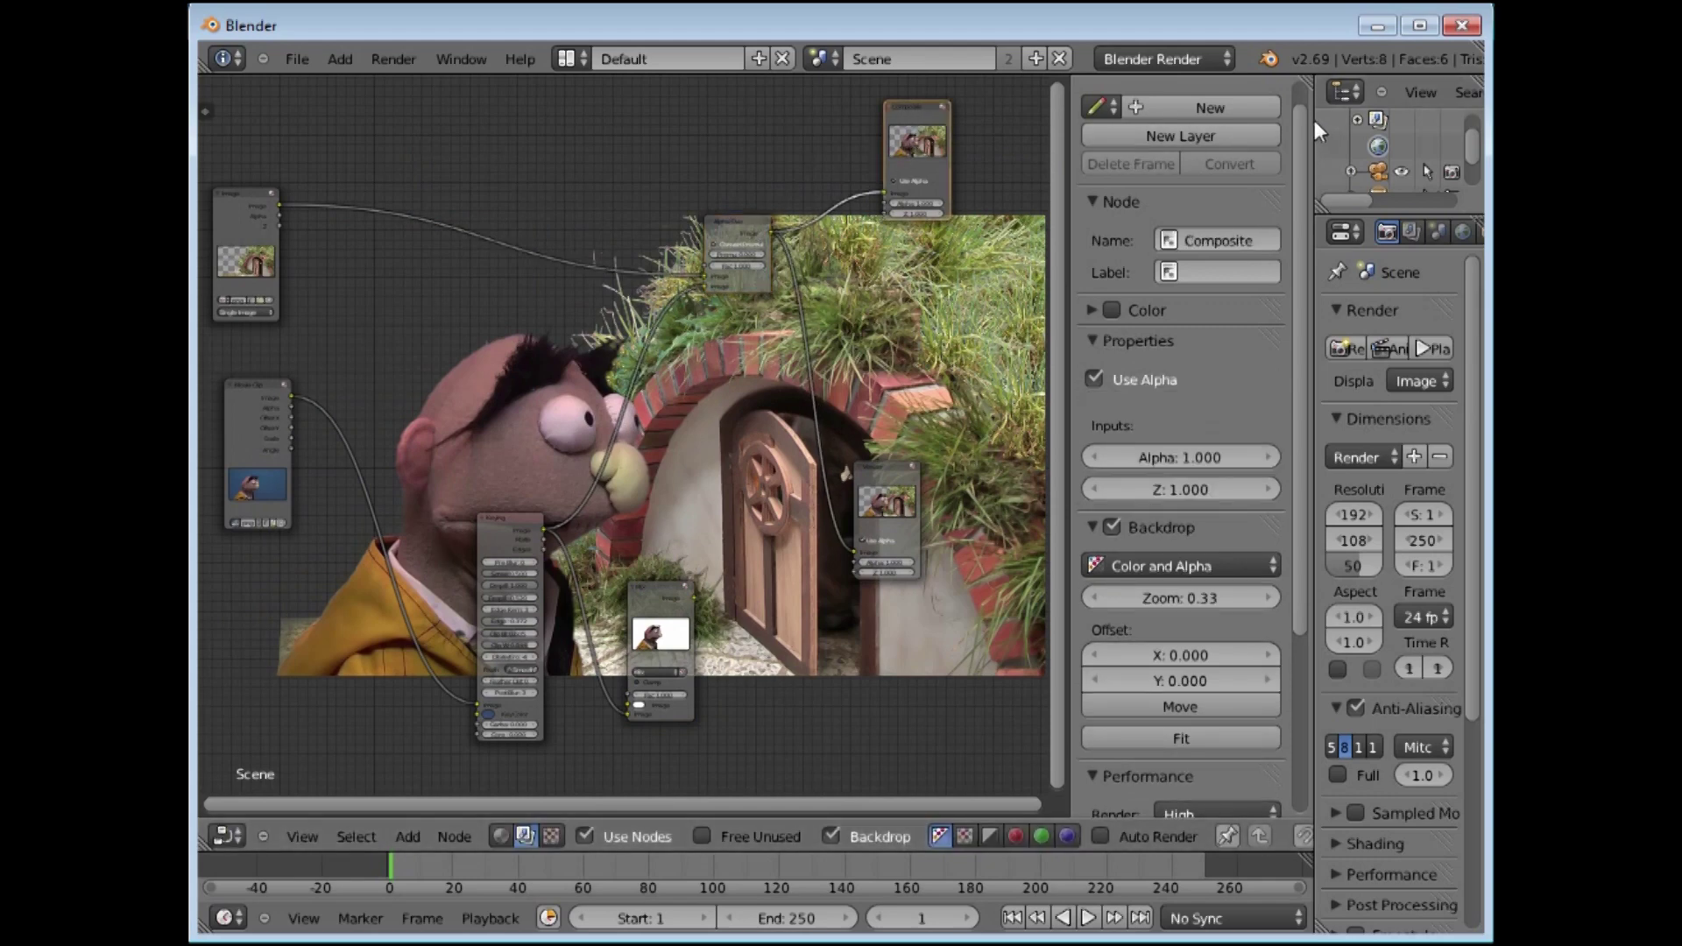
Step: Enlarge the Outliner area and change it to a UV/Image Editor, widening it further
drag(1316, 135, 1200, 350)
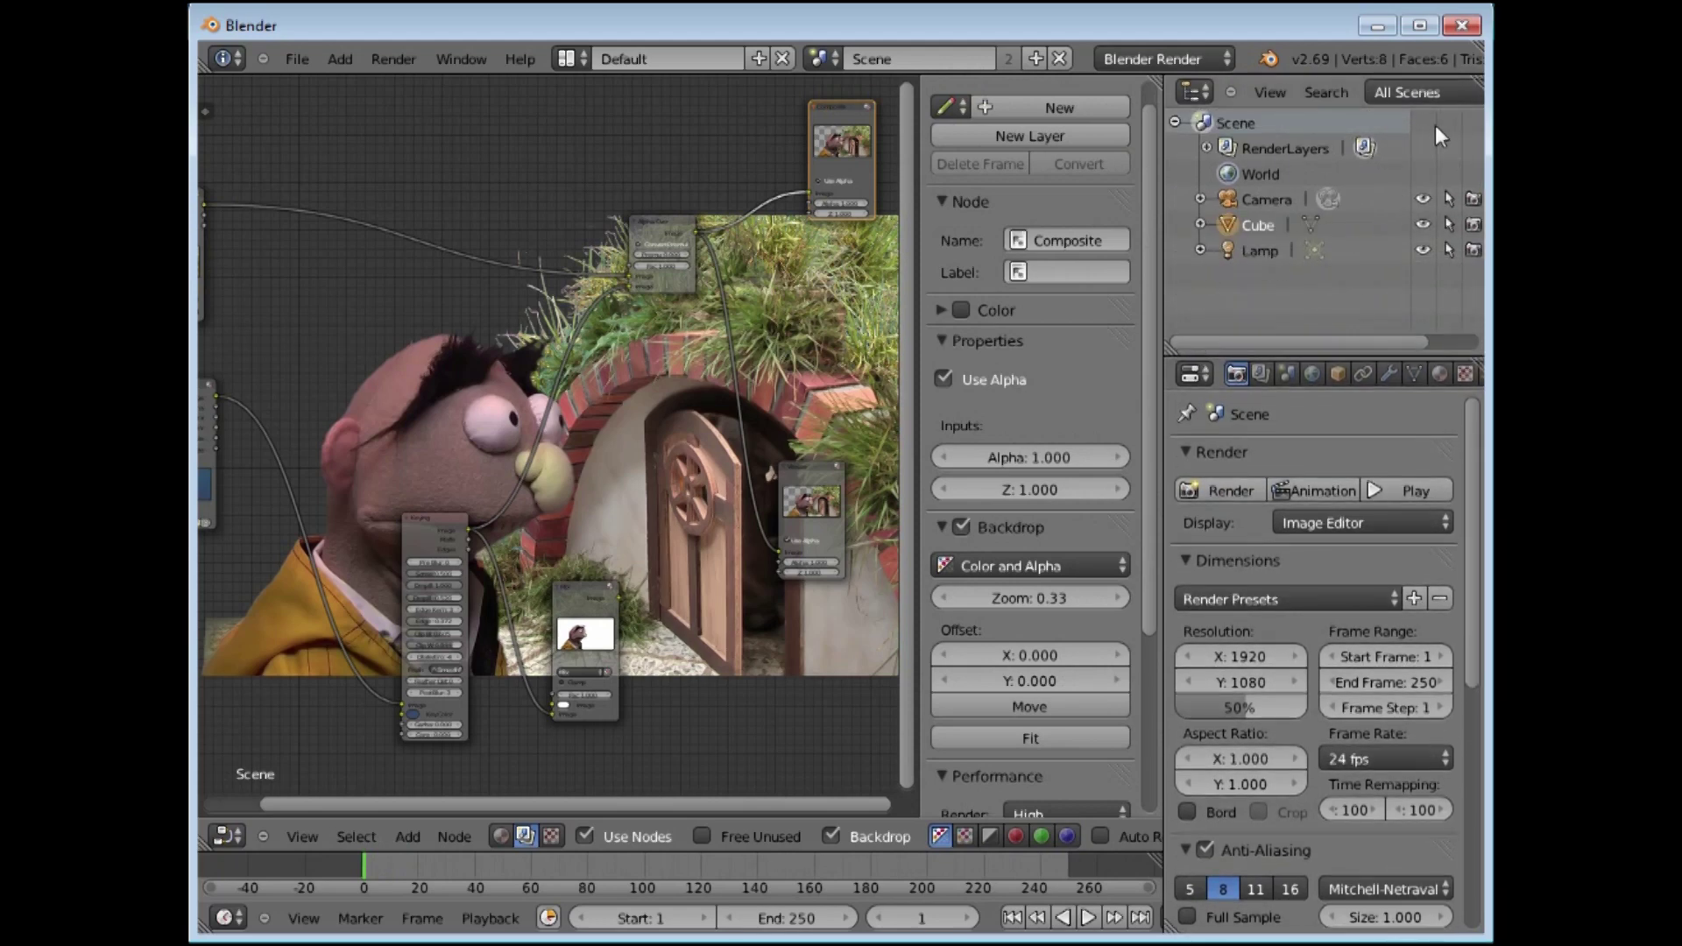
click(1195, 94)
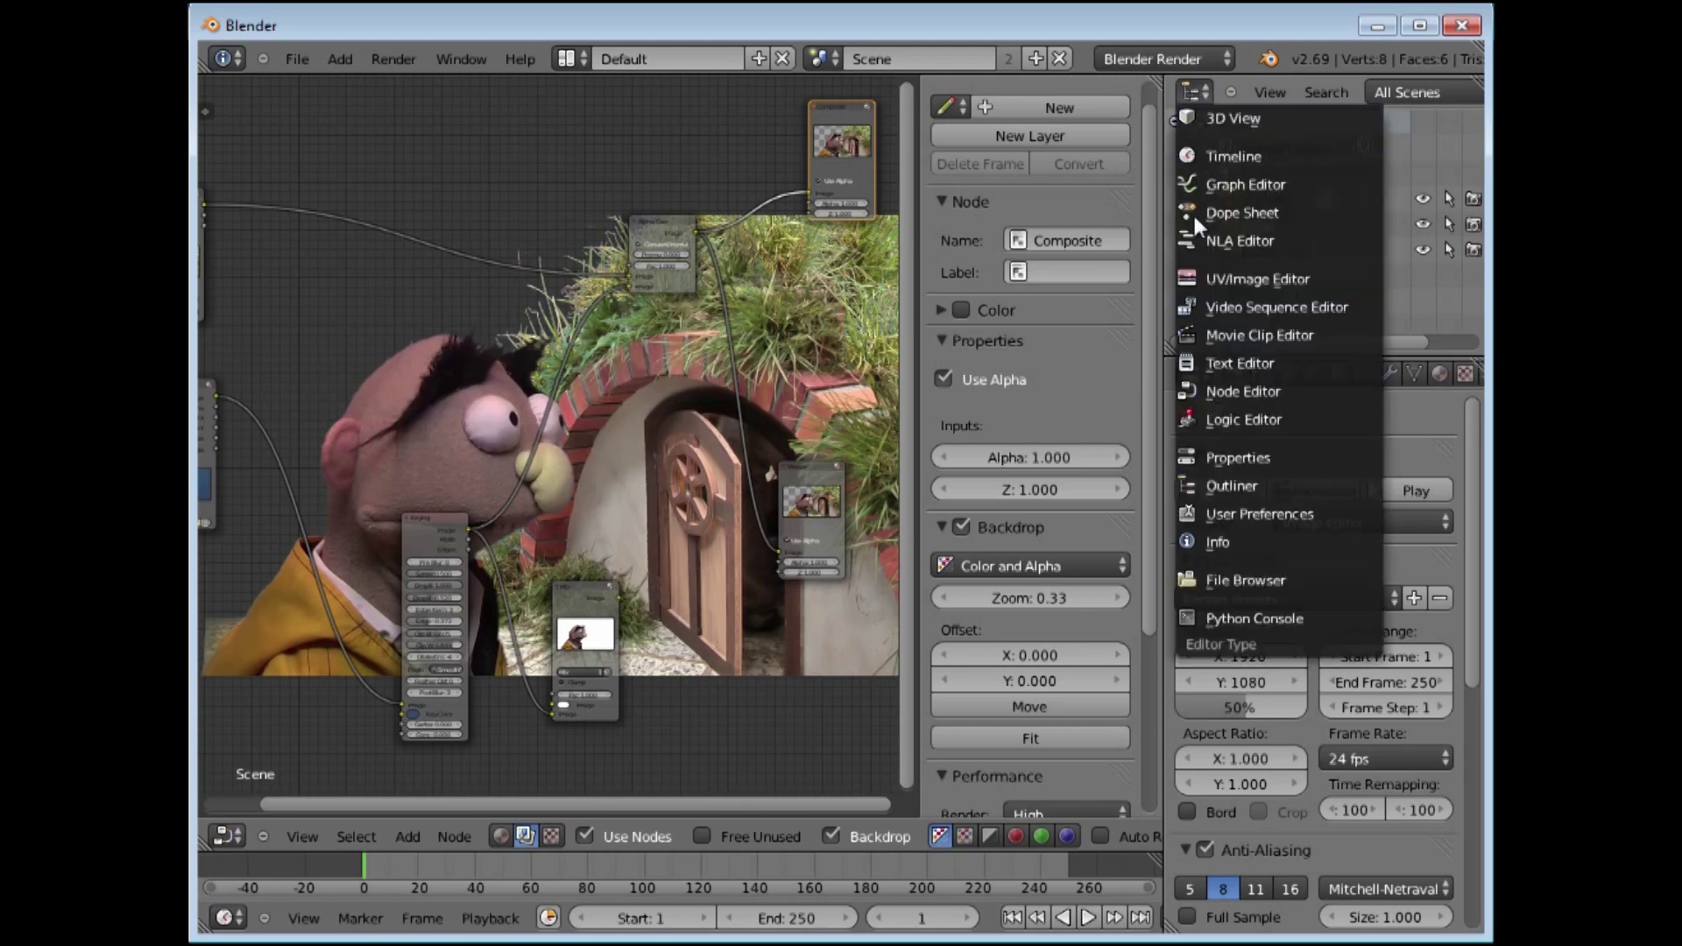
click(1222, 278)
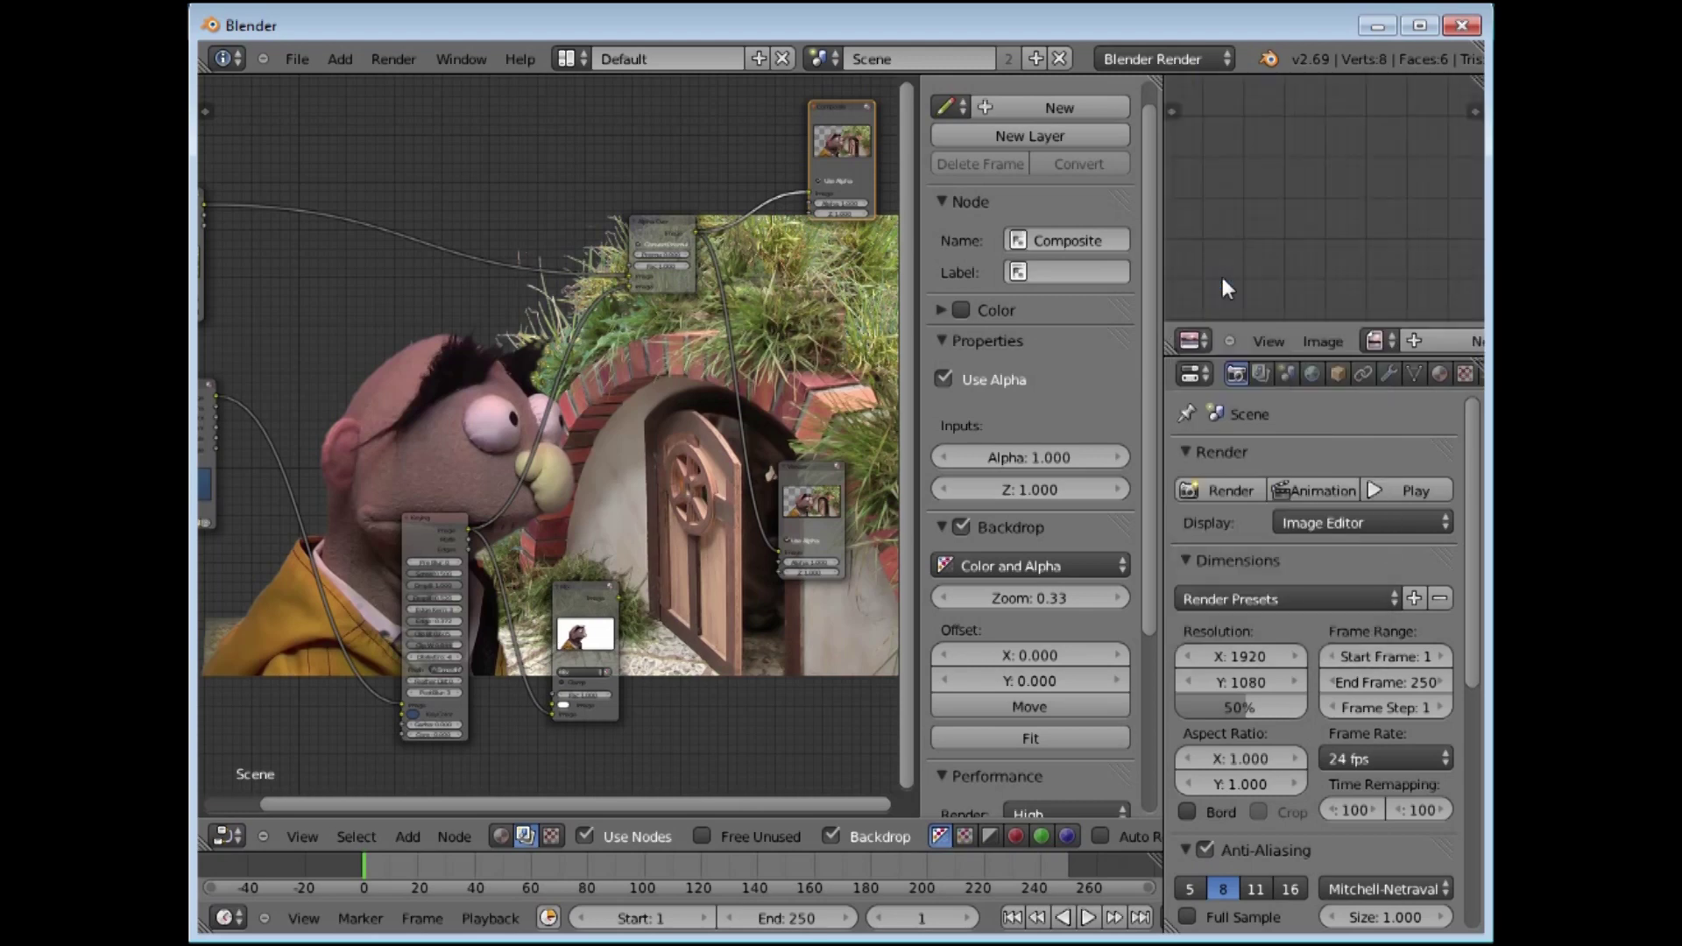
drag(1162, 188, 1097, 199)
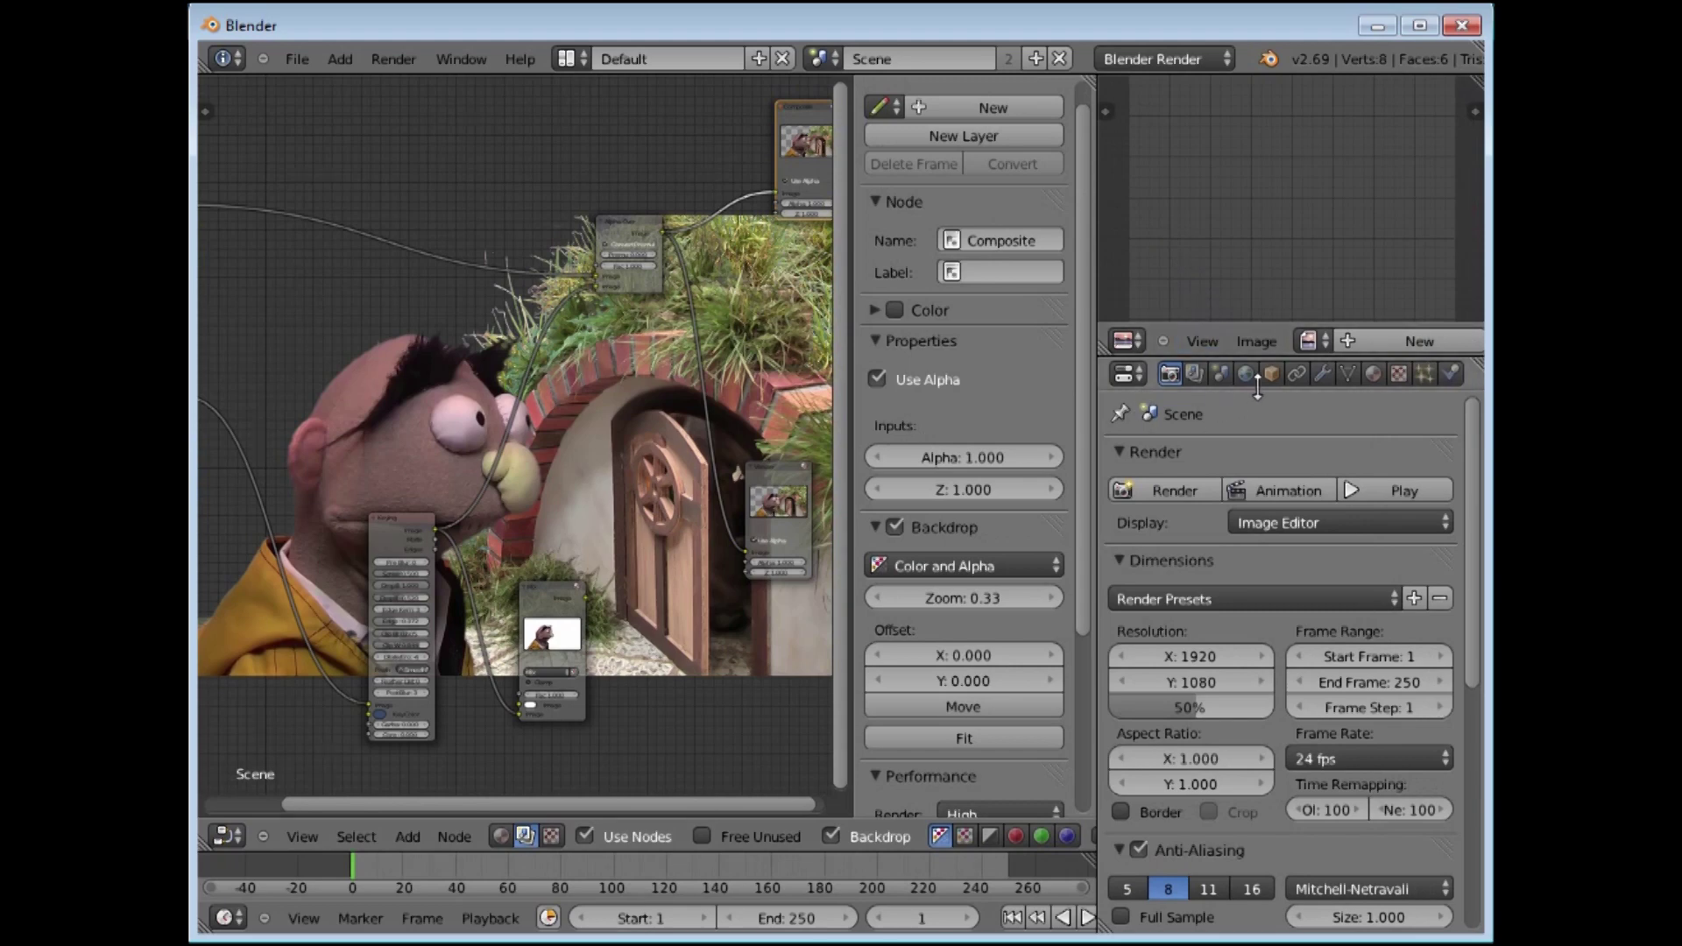
Step: Render the current frame and show the whole Render Result in the image editor
click(1168, 491)
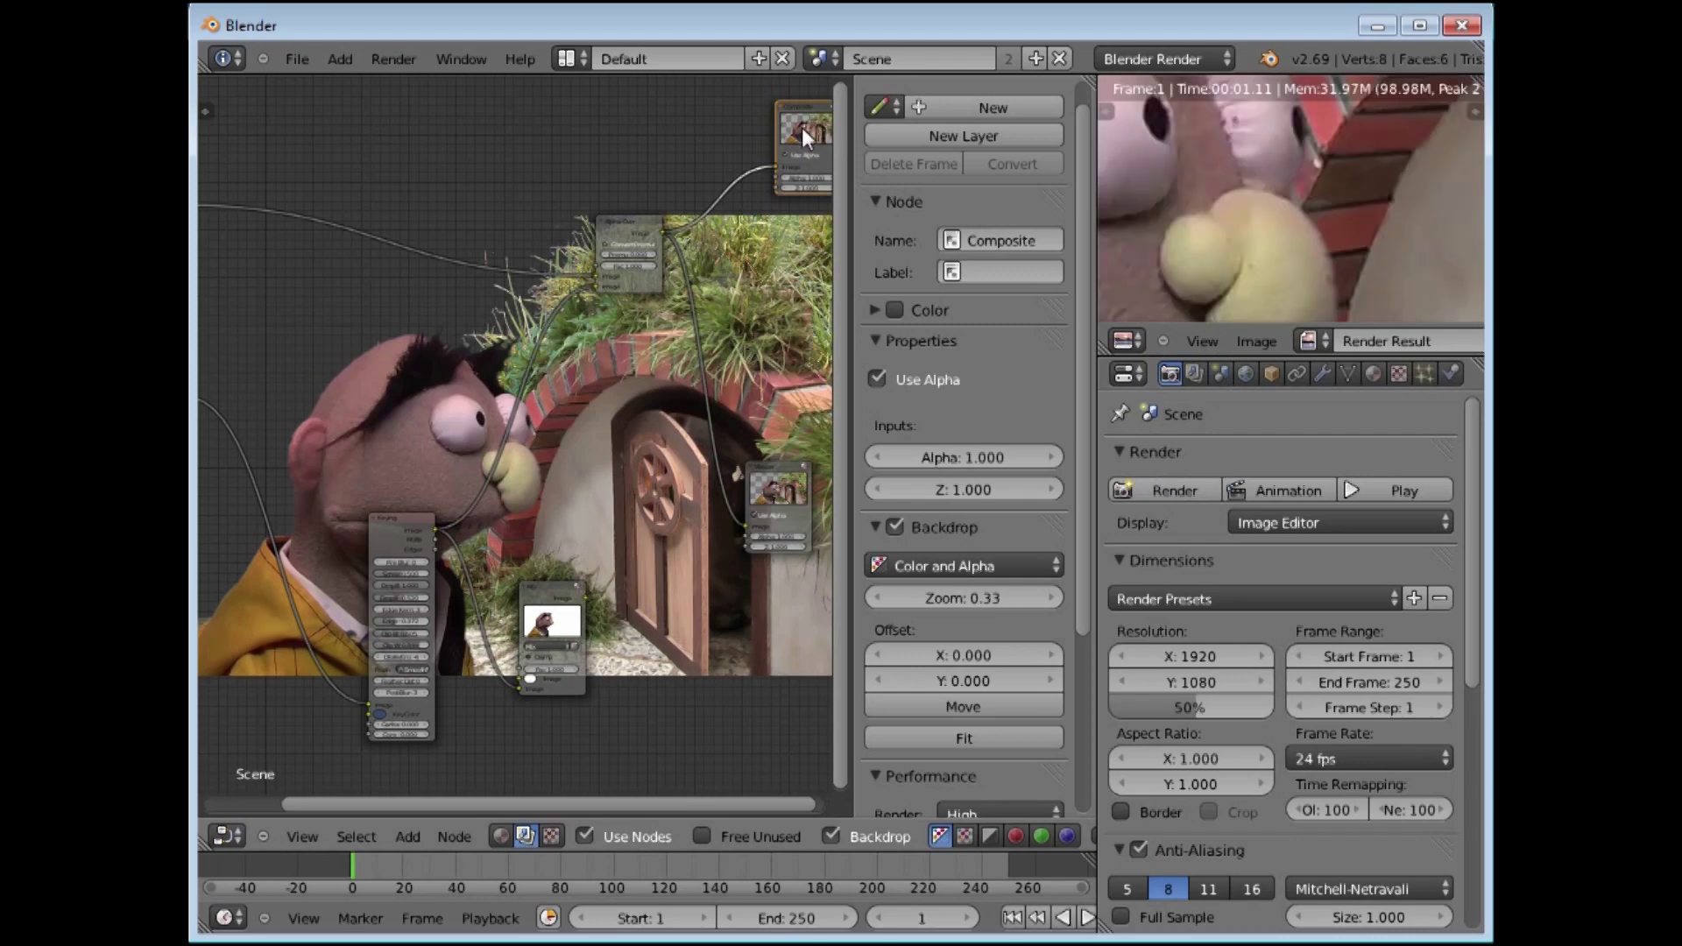
click(1314, 341)
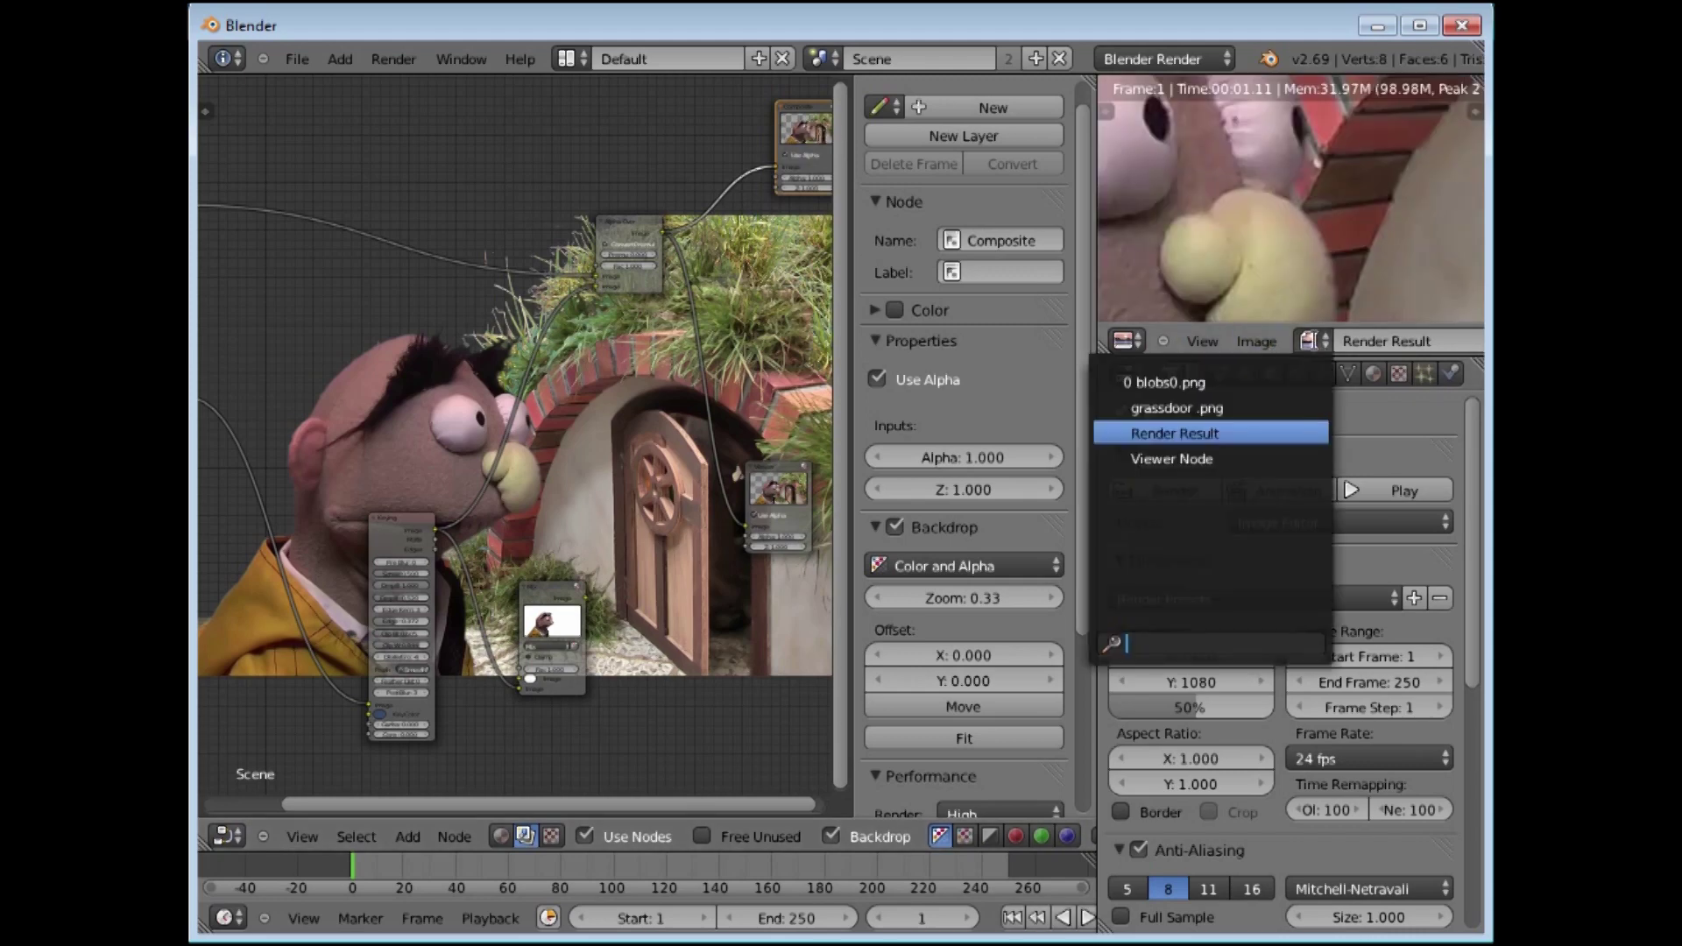
click(1181, 434)
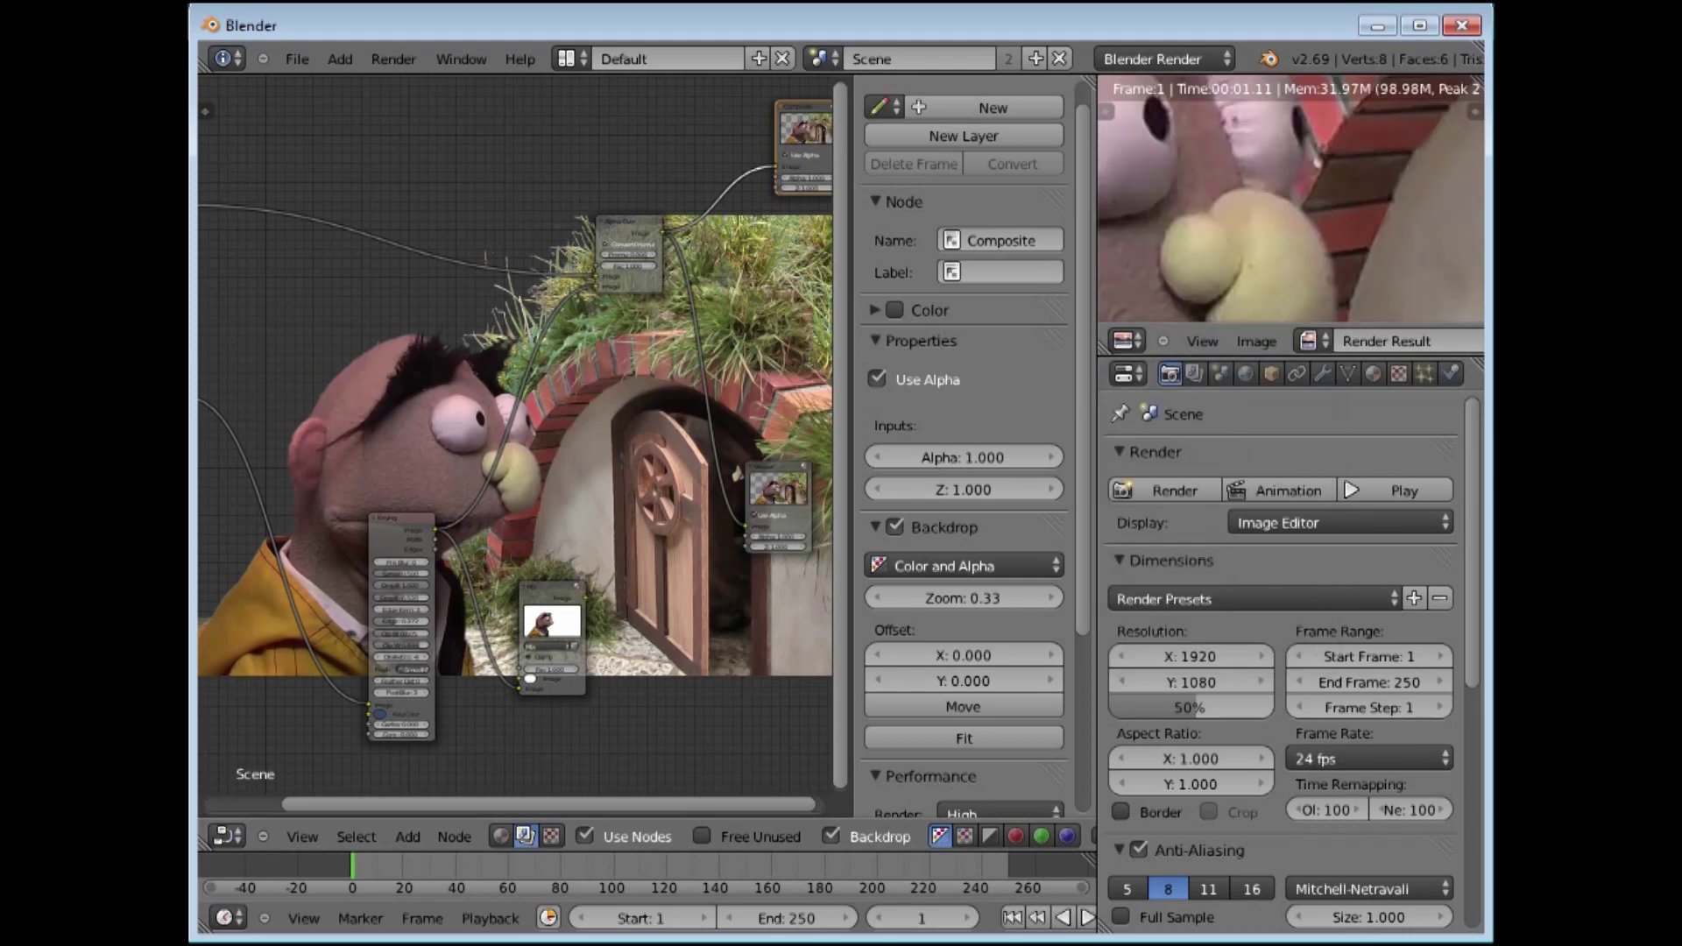
scroll(1253, 200, down, 2)
scroll(1252, 200, down, 2)
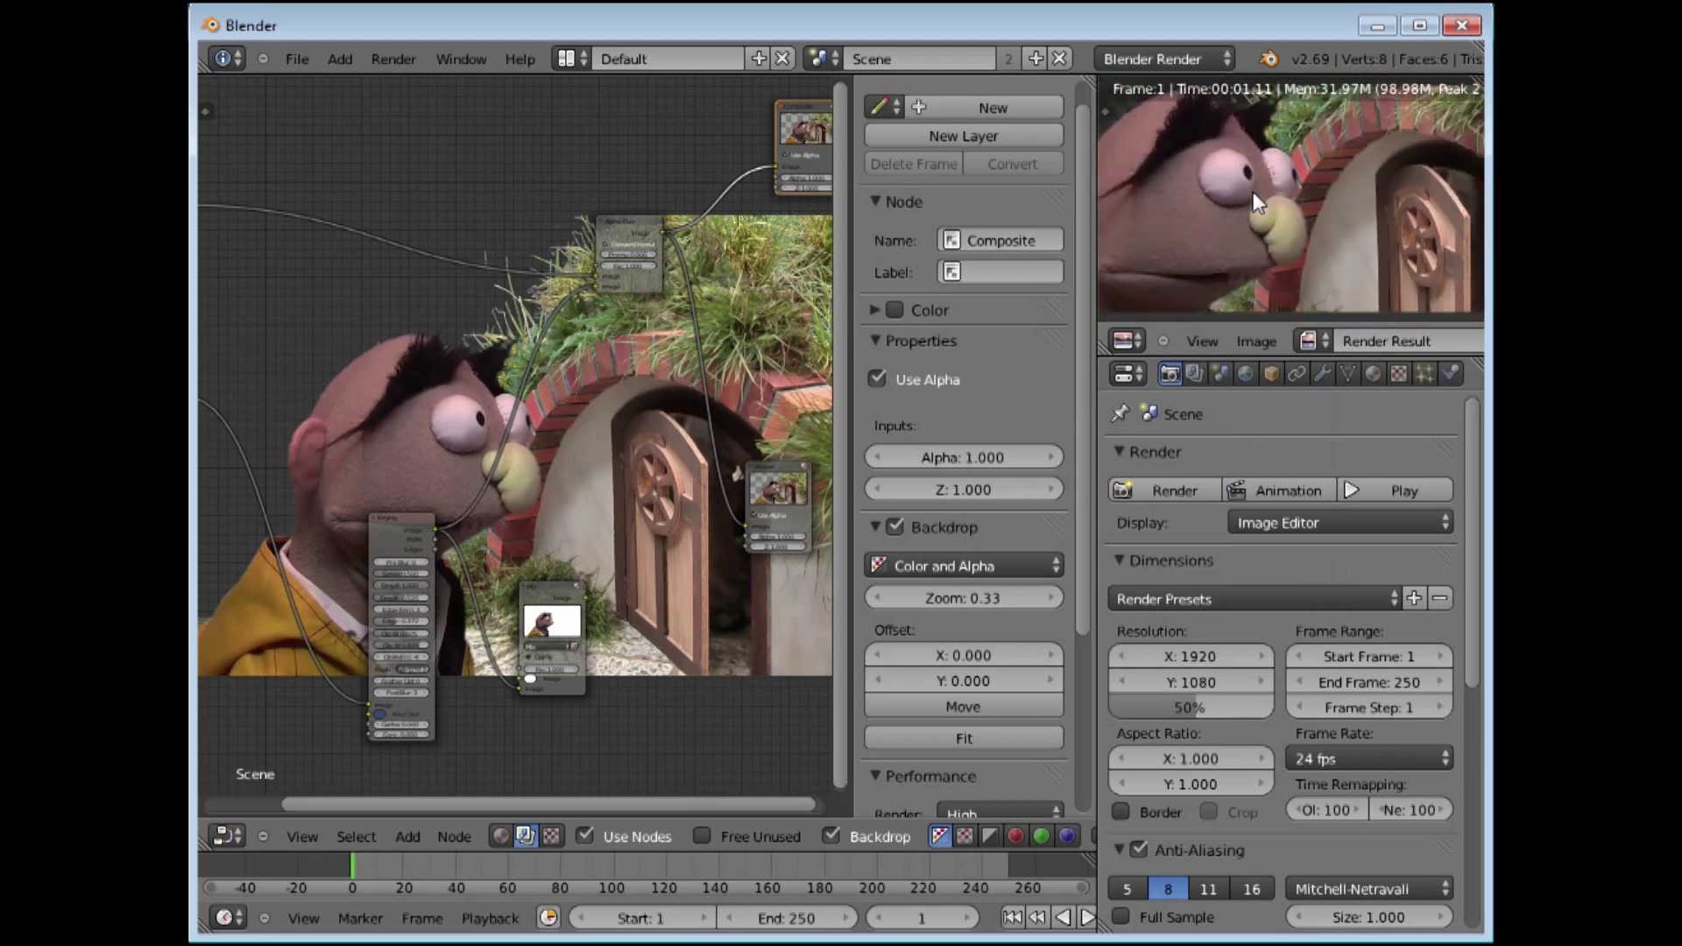
scroll(1252, 200, down, 1)
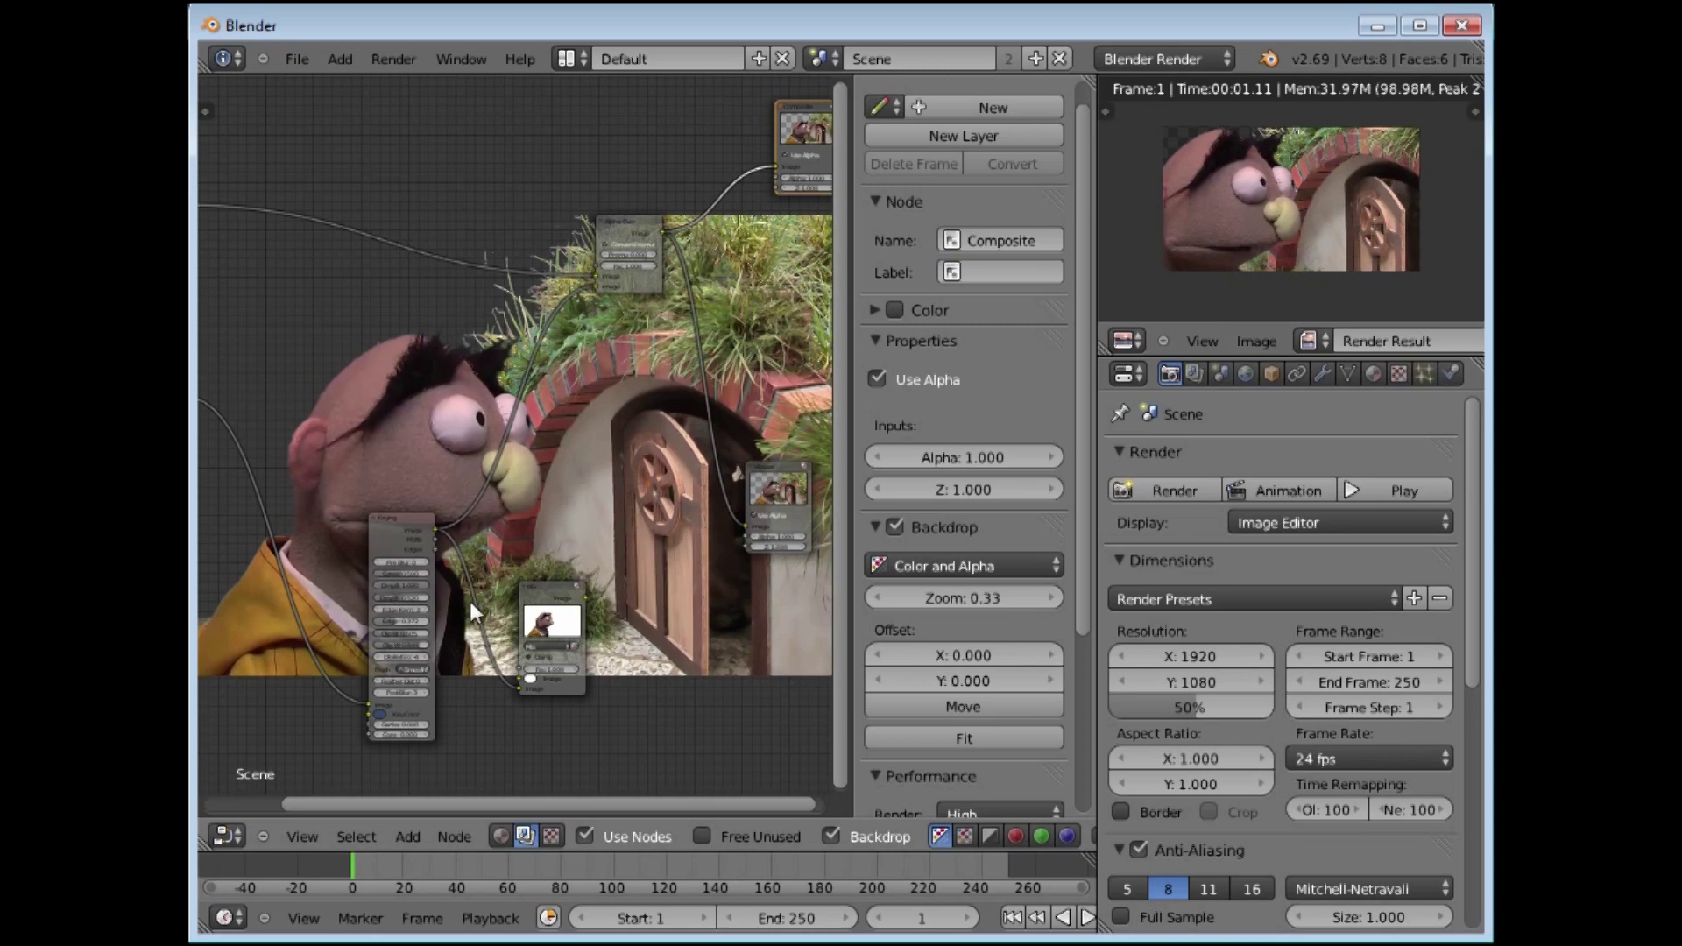
Step: Narrow the node editor's properties sidebar, set the render resolution percentage to 100%, and render the frame again
scroll(395, 333, down, 2)
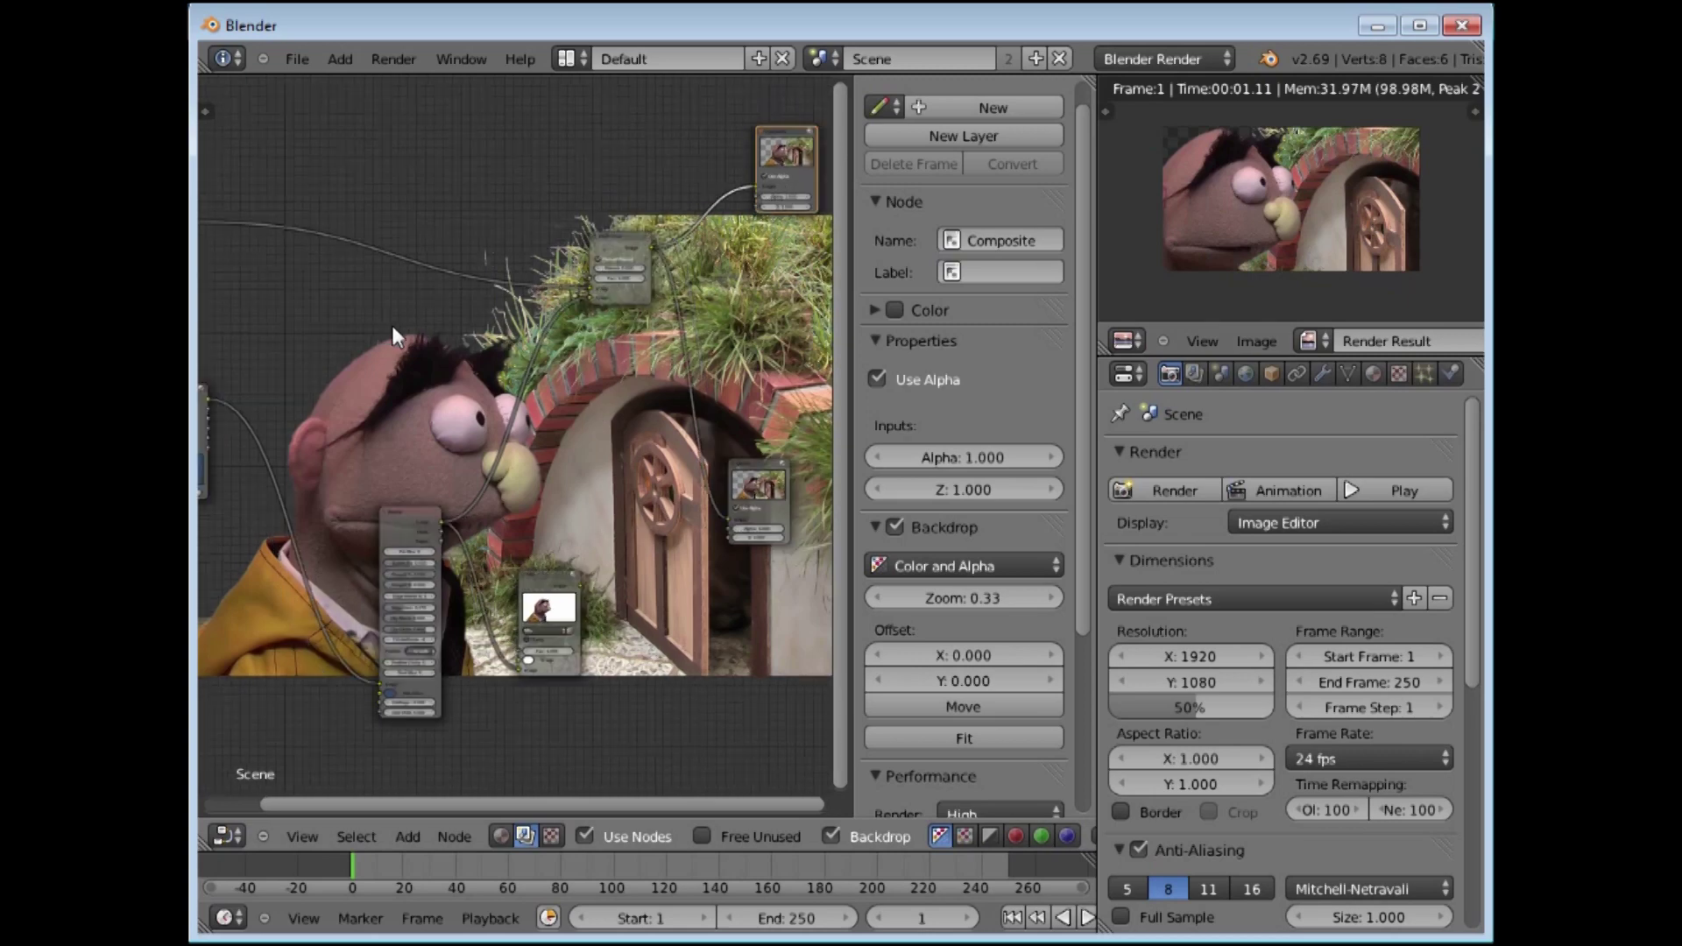
drag(852, 265, 1017, 266)
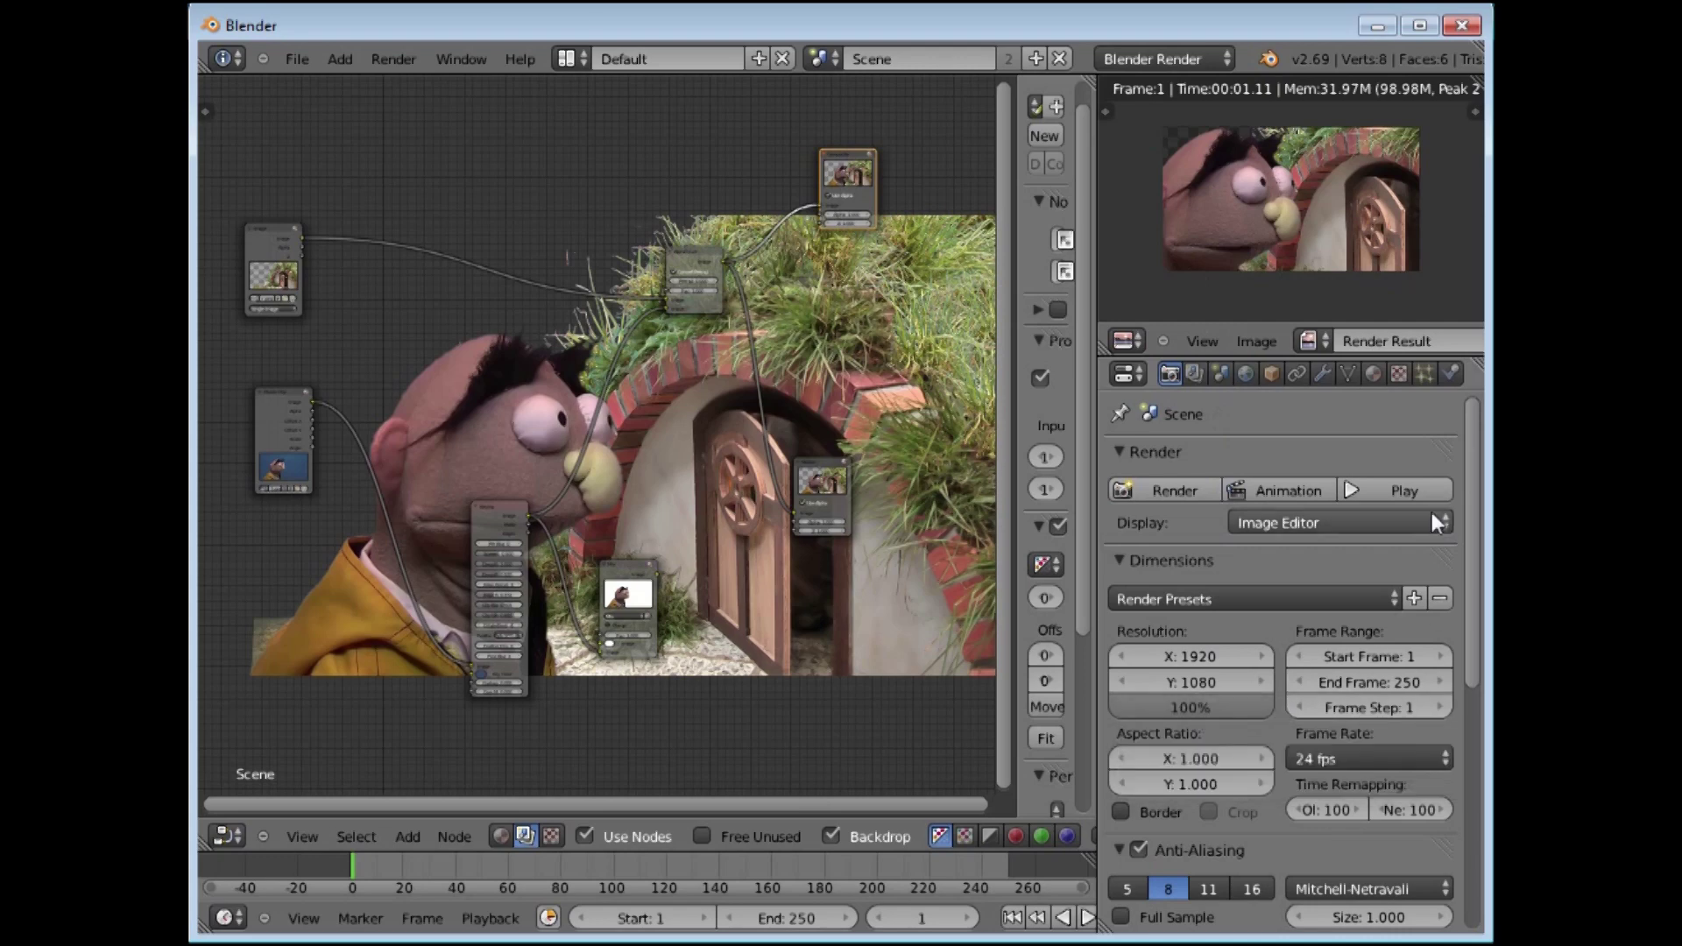
click(1182, 489)
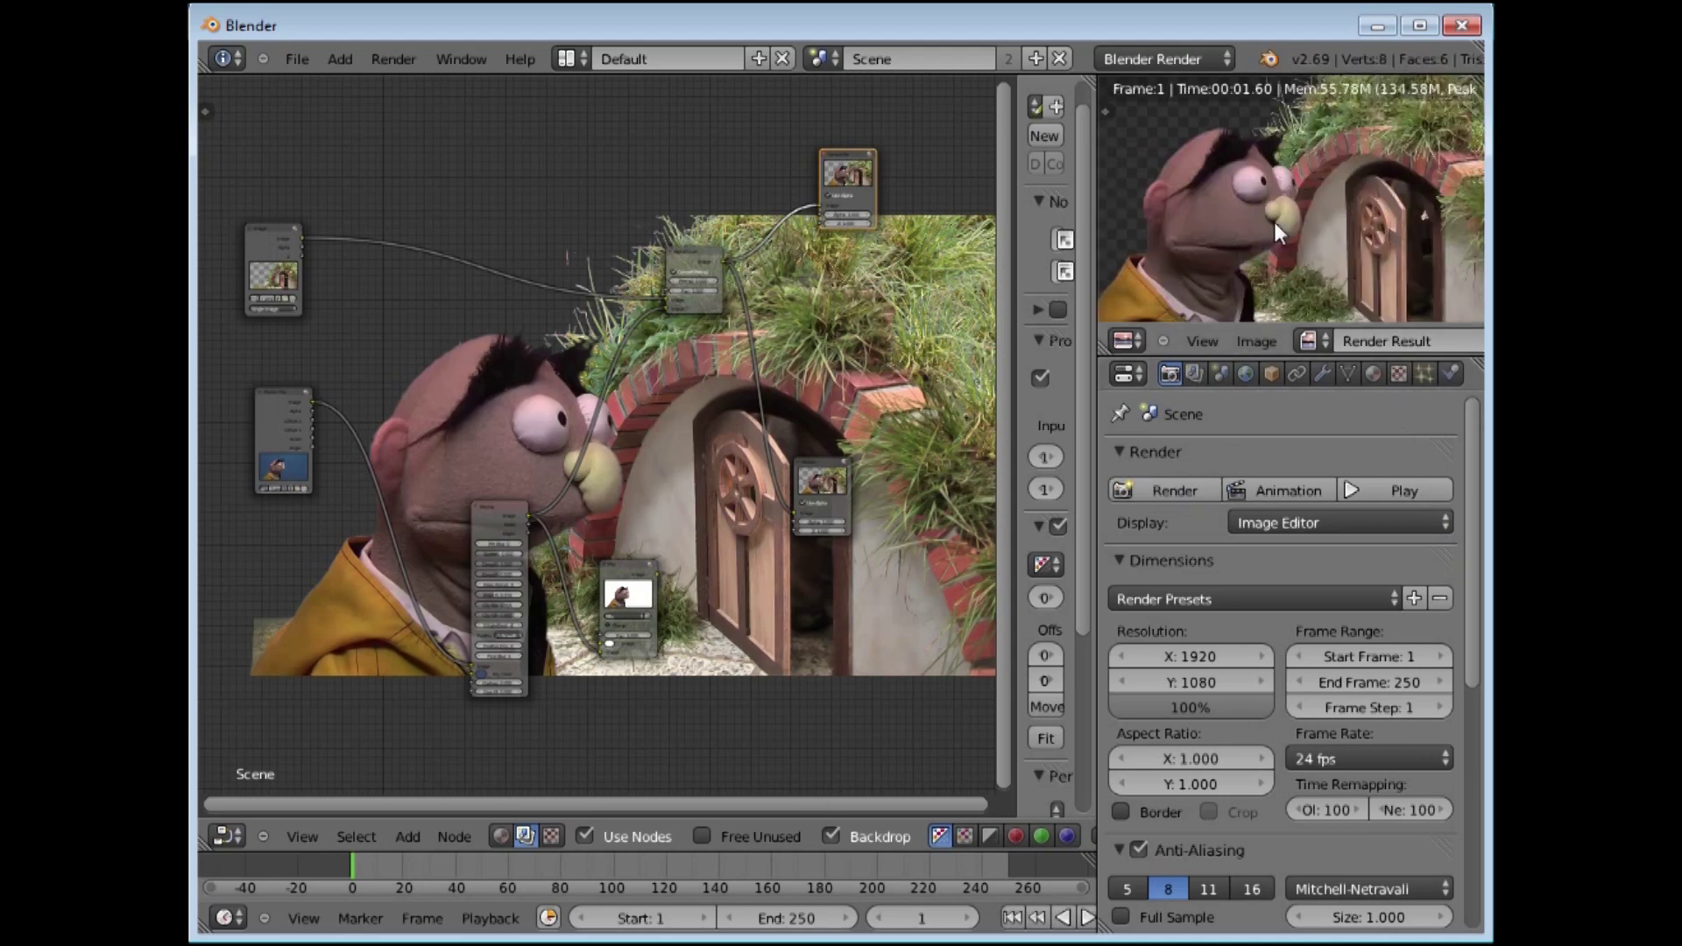
scroll(1273, 222, down, 2)
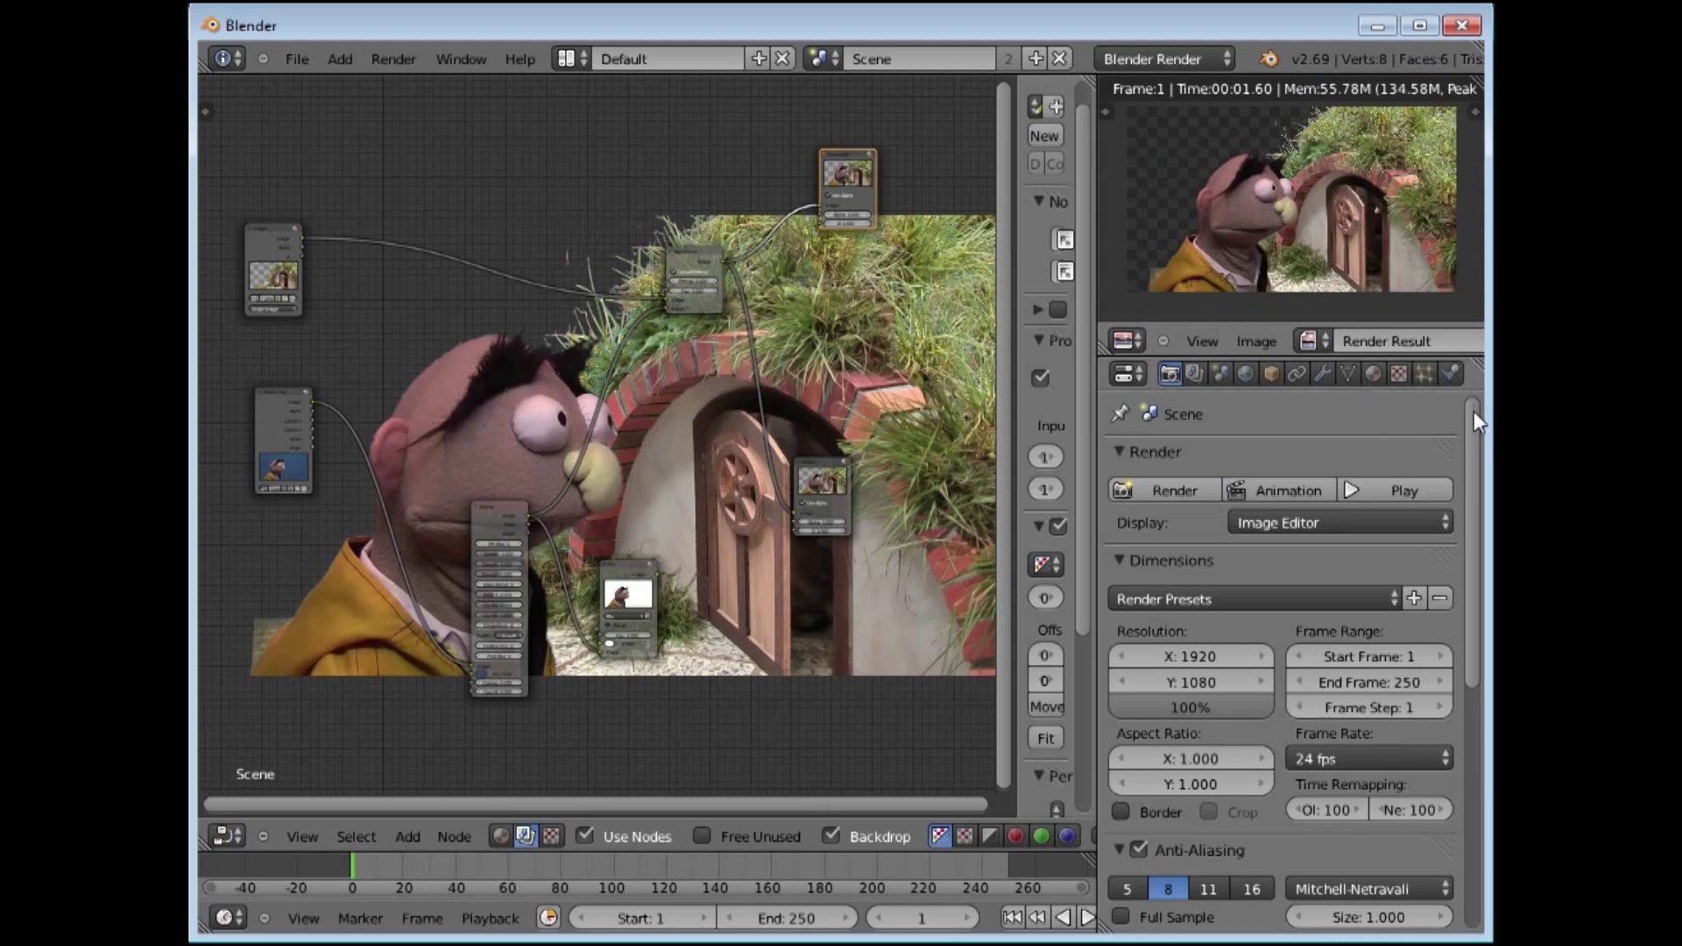
Step: Set the scene's frame rate to 29.97 fps
drag(1475, 414, 1477, 418)
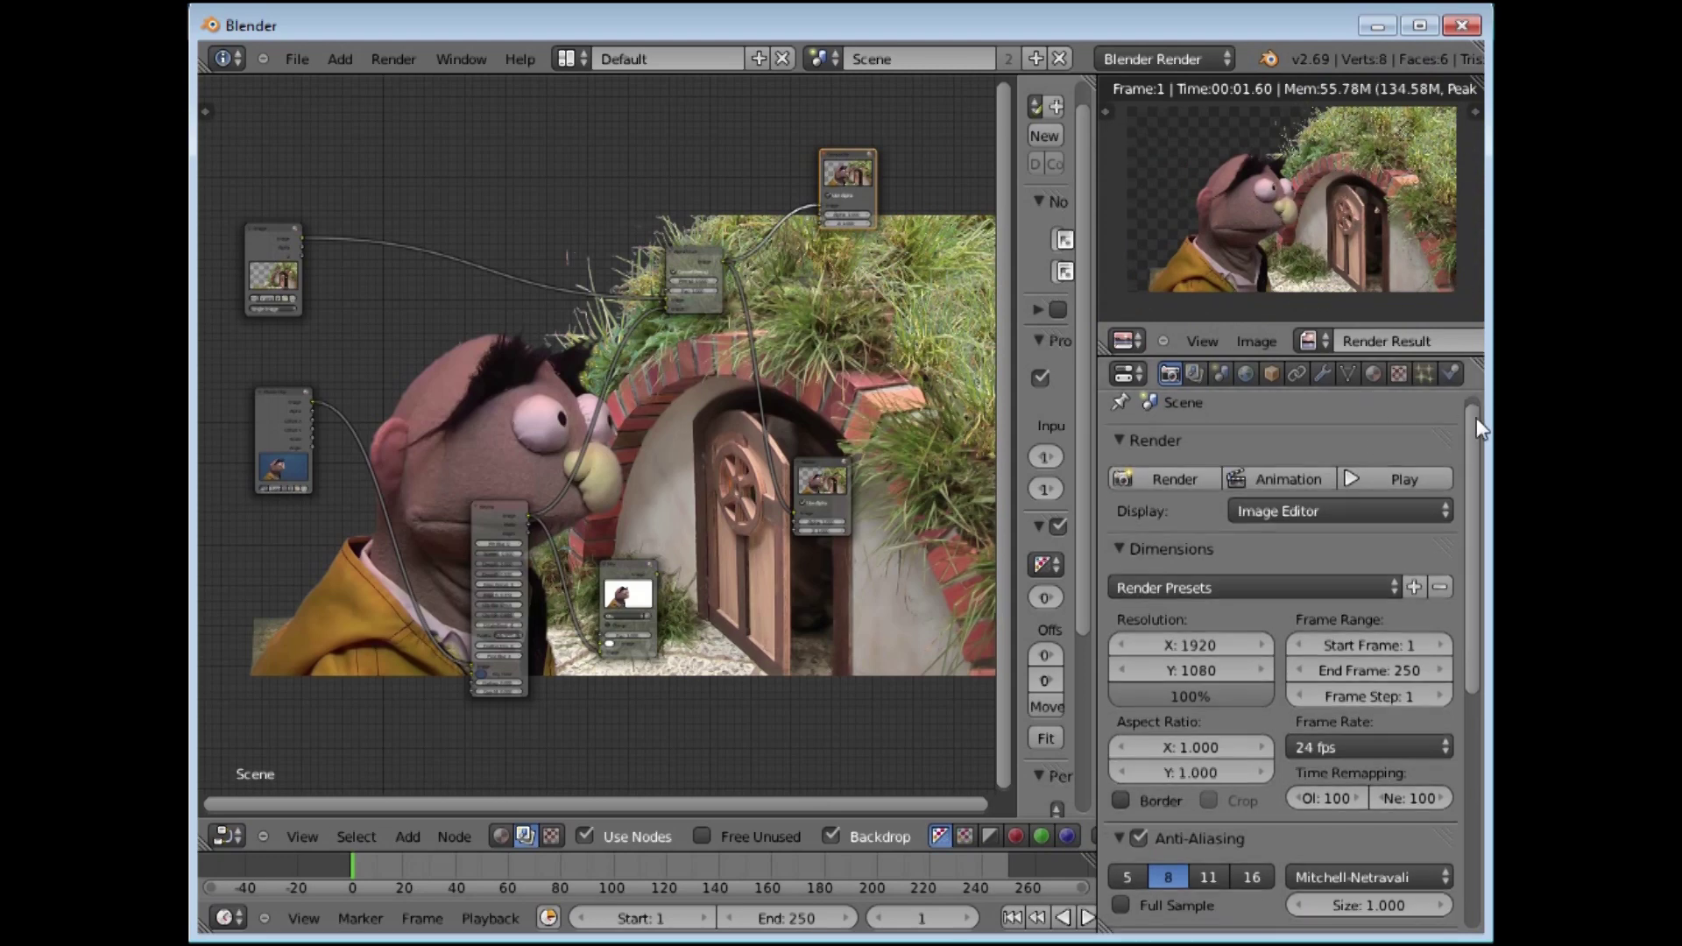
click(1439, 743)
click(1341, 640)
Step: Browse for the render output location to the folder G:\christmas Mondongo\mondongochristmas\123a
drag(1472, 498, 1471, 736)
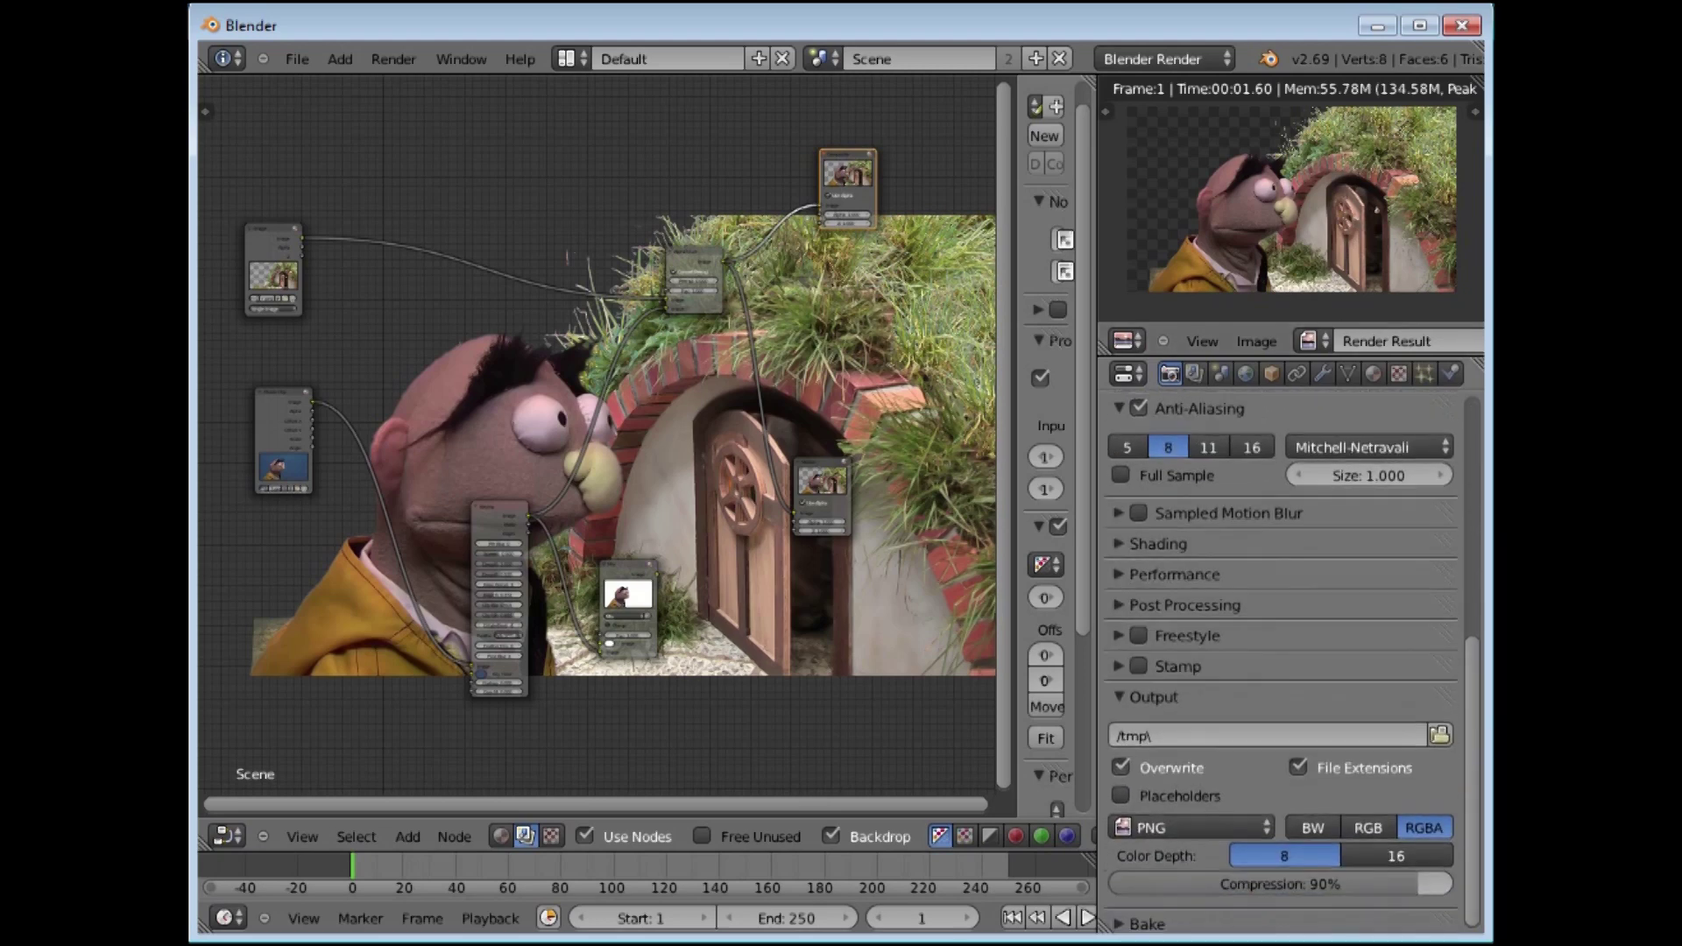
click(1439, 734)
click(237, 275)
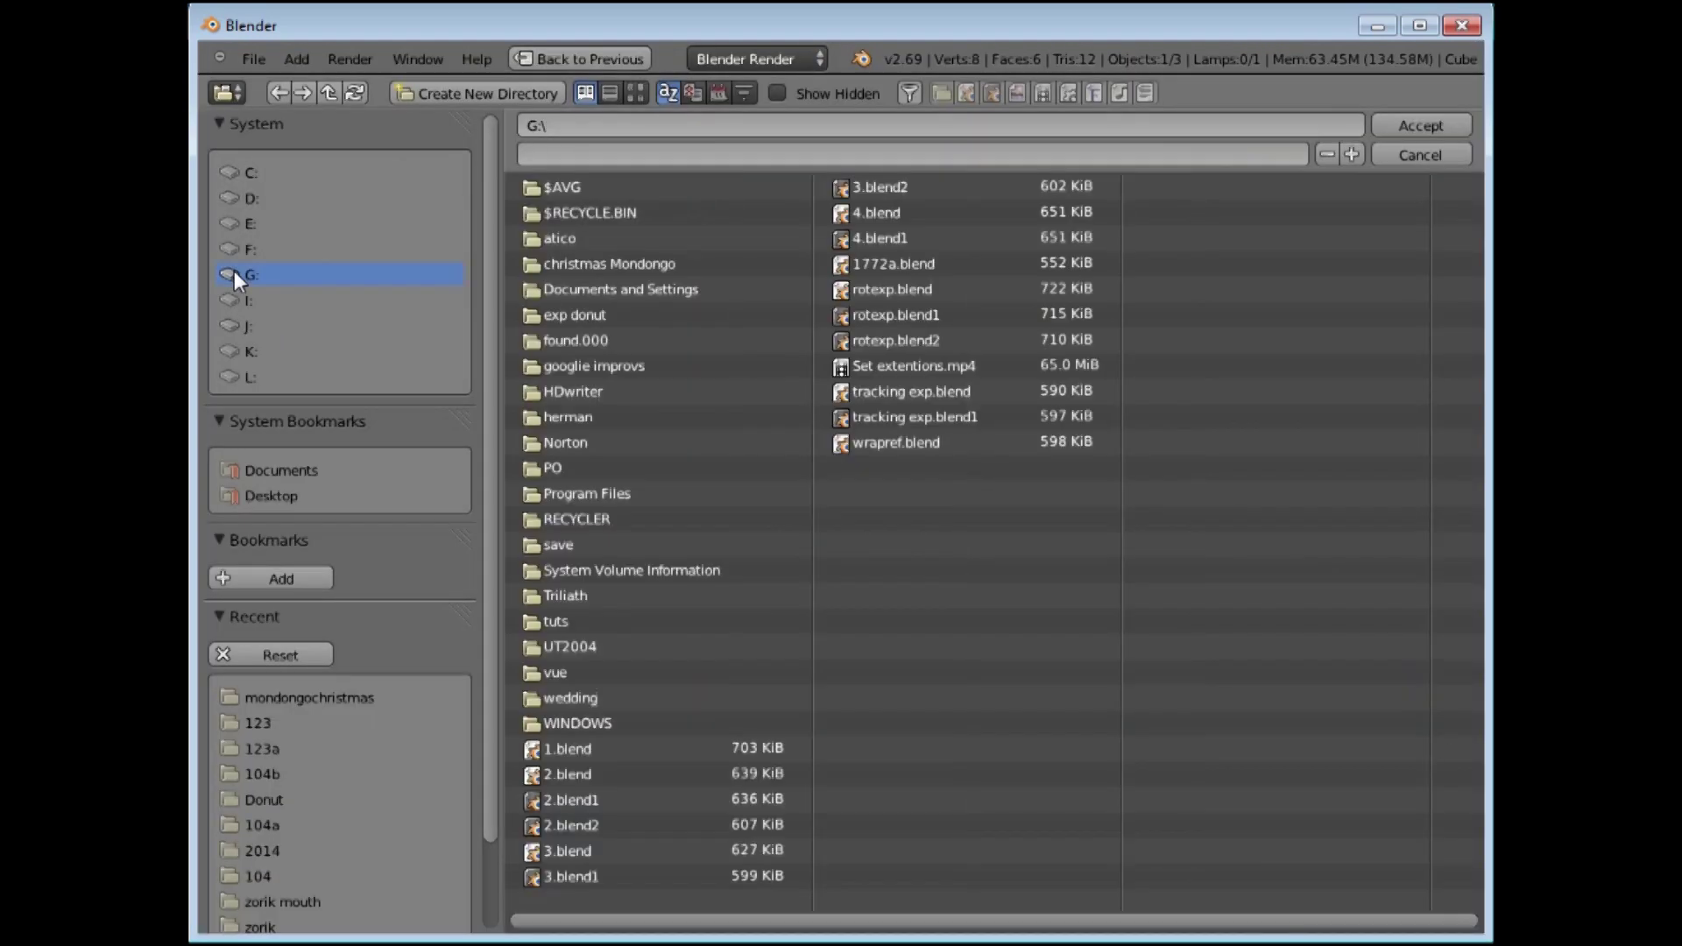
click(619, 262)
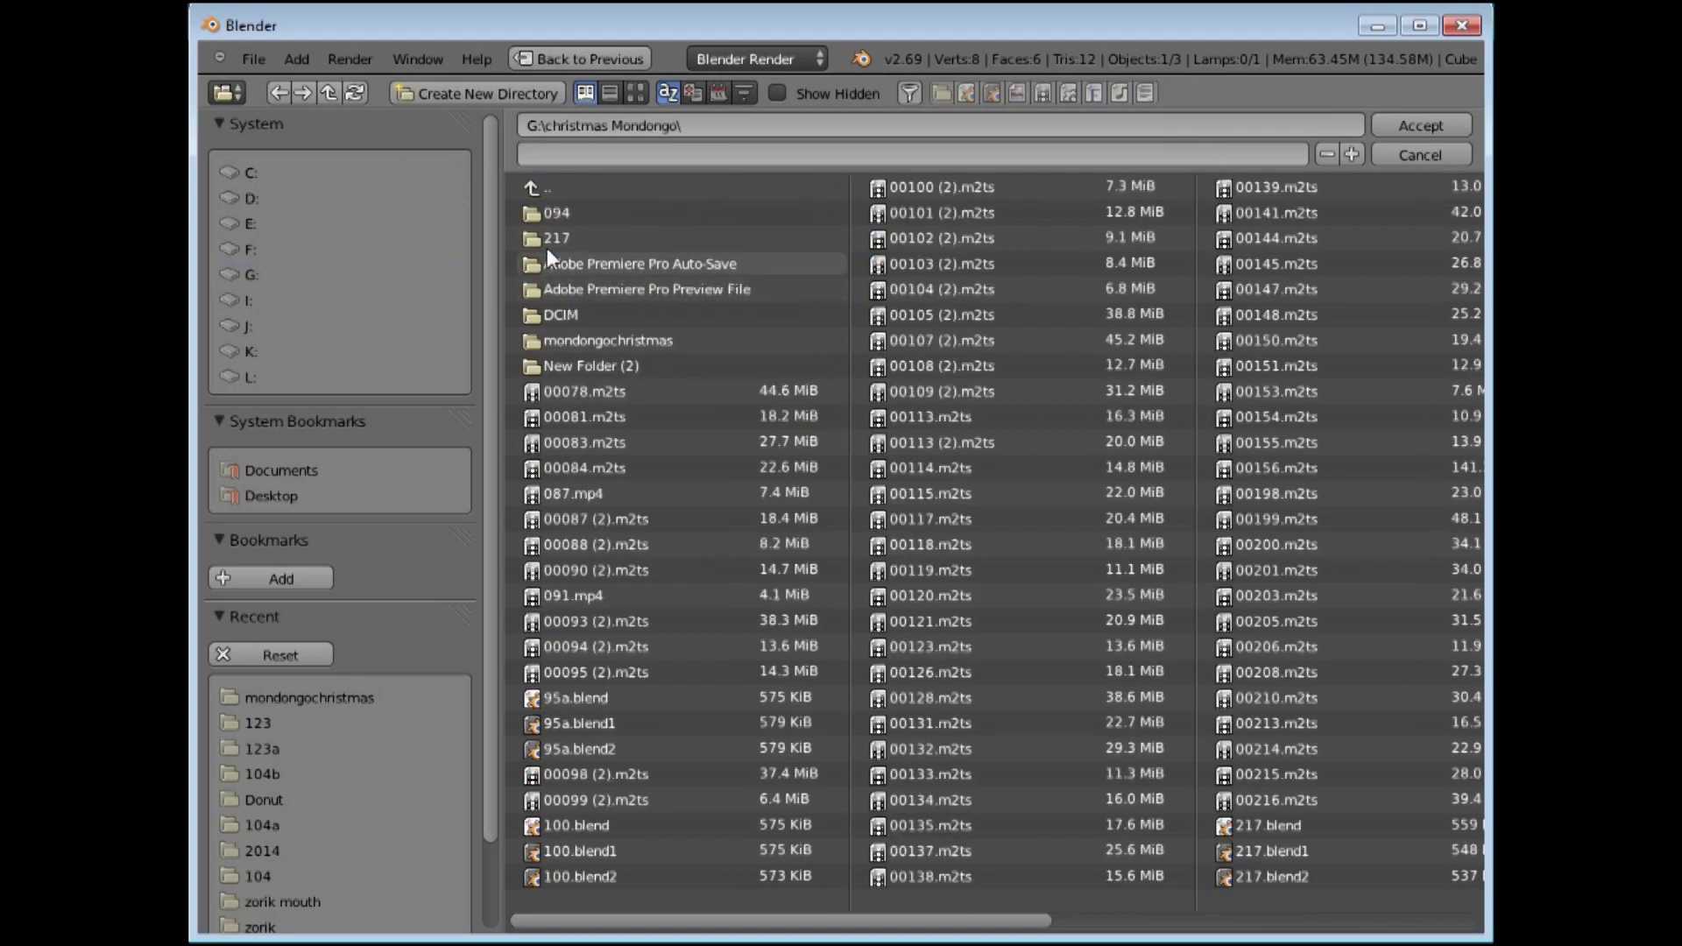
click(565, 340)
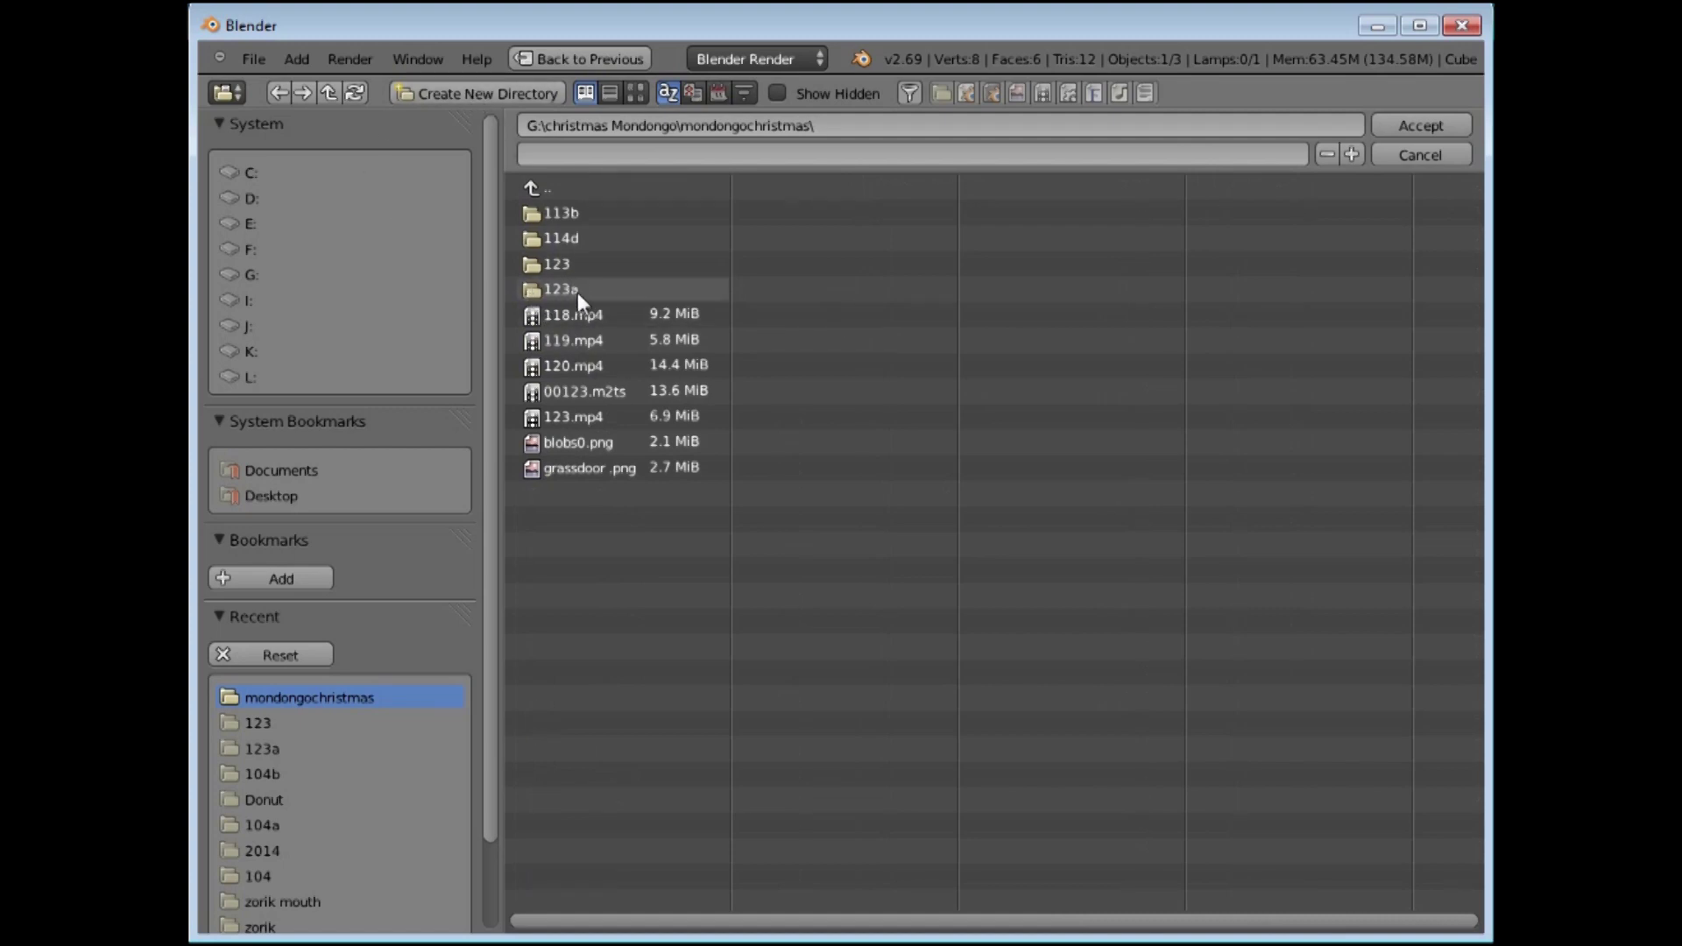
click(529, 289)
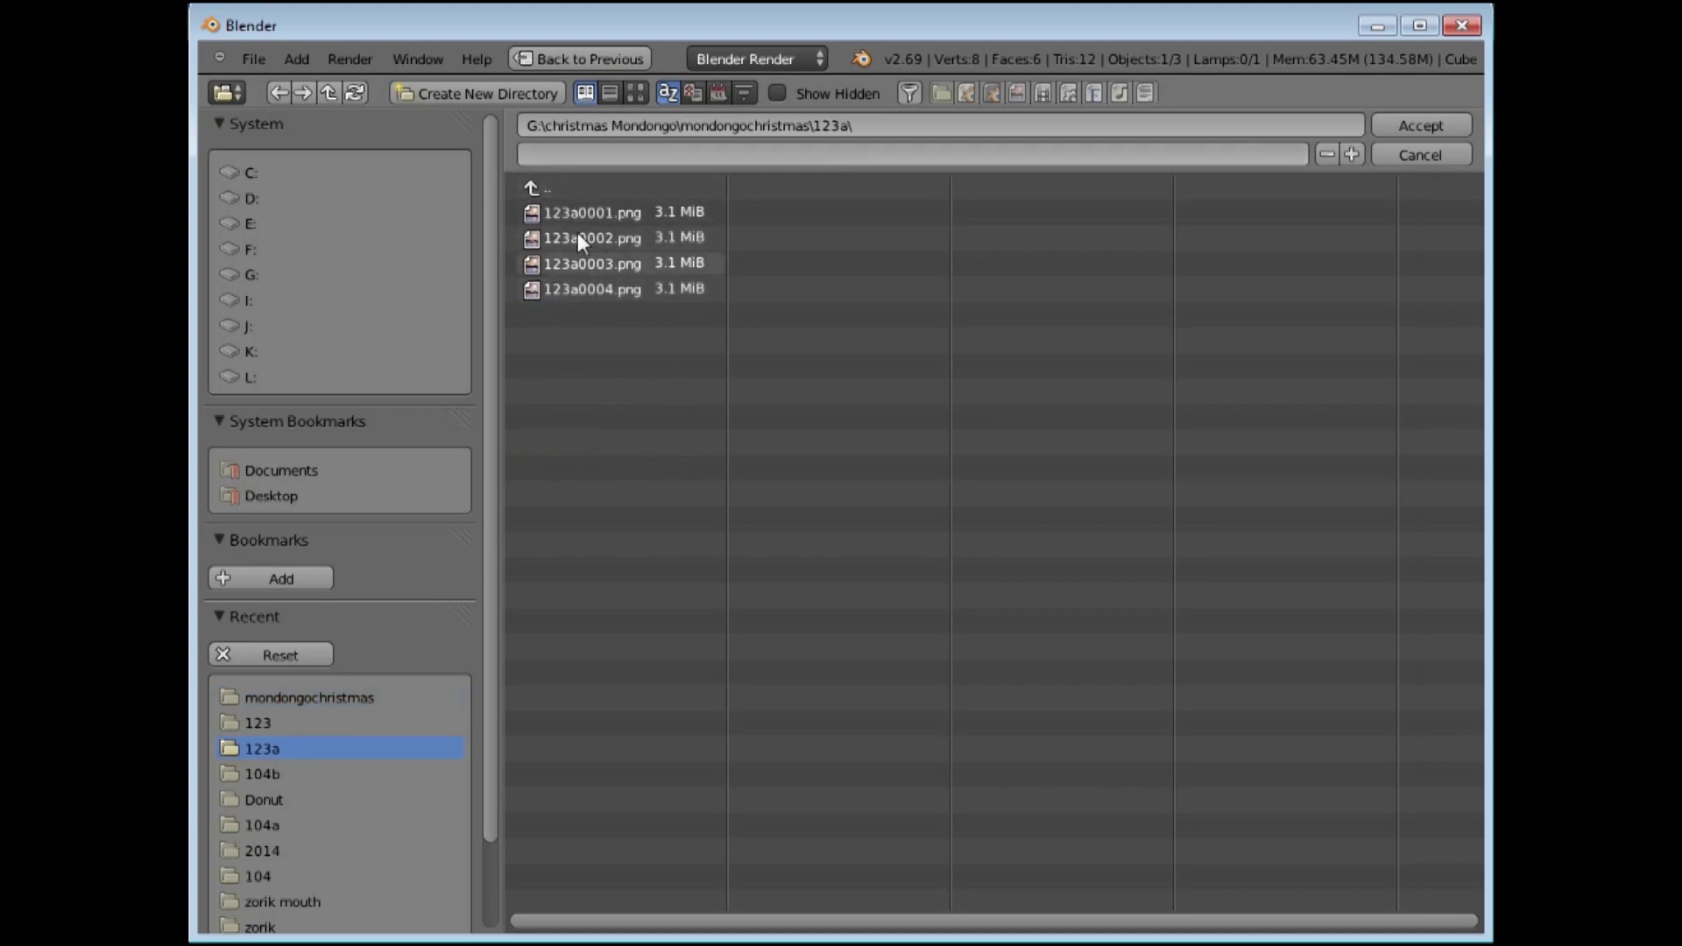
Step: Name the render output 123a and accept the output path
click(537, 153)
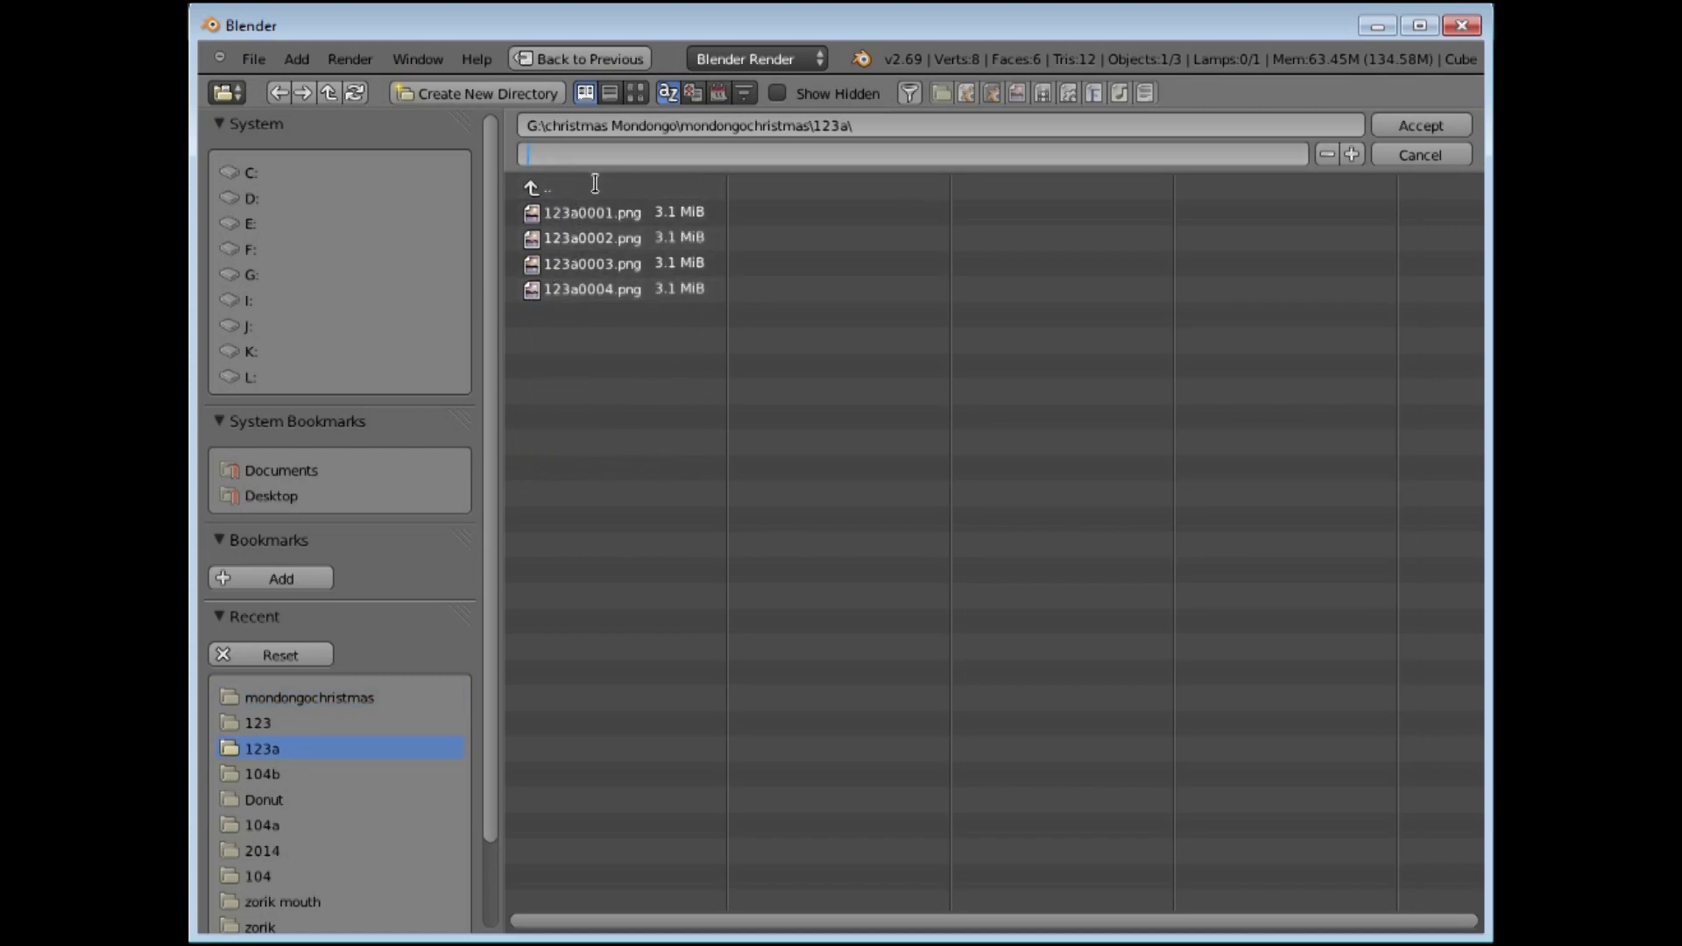
text(123a)
key(Return)
click(1436, 127)
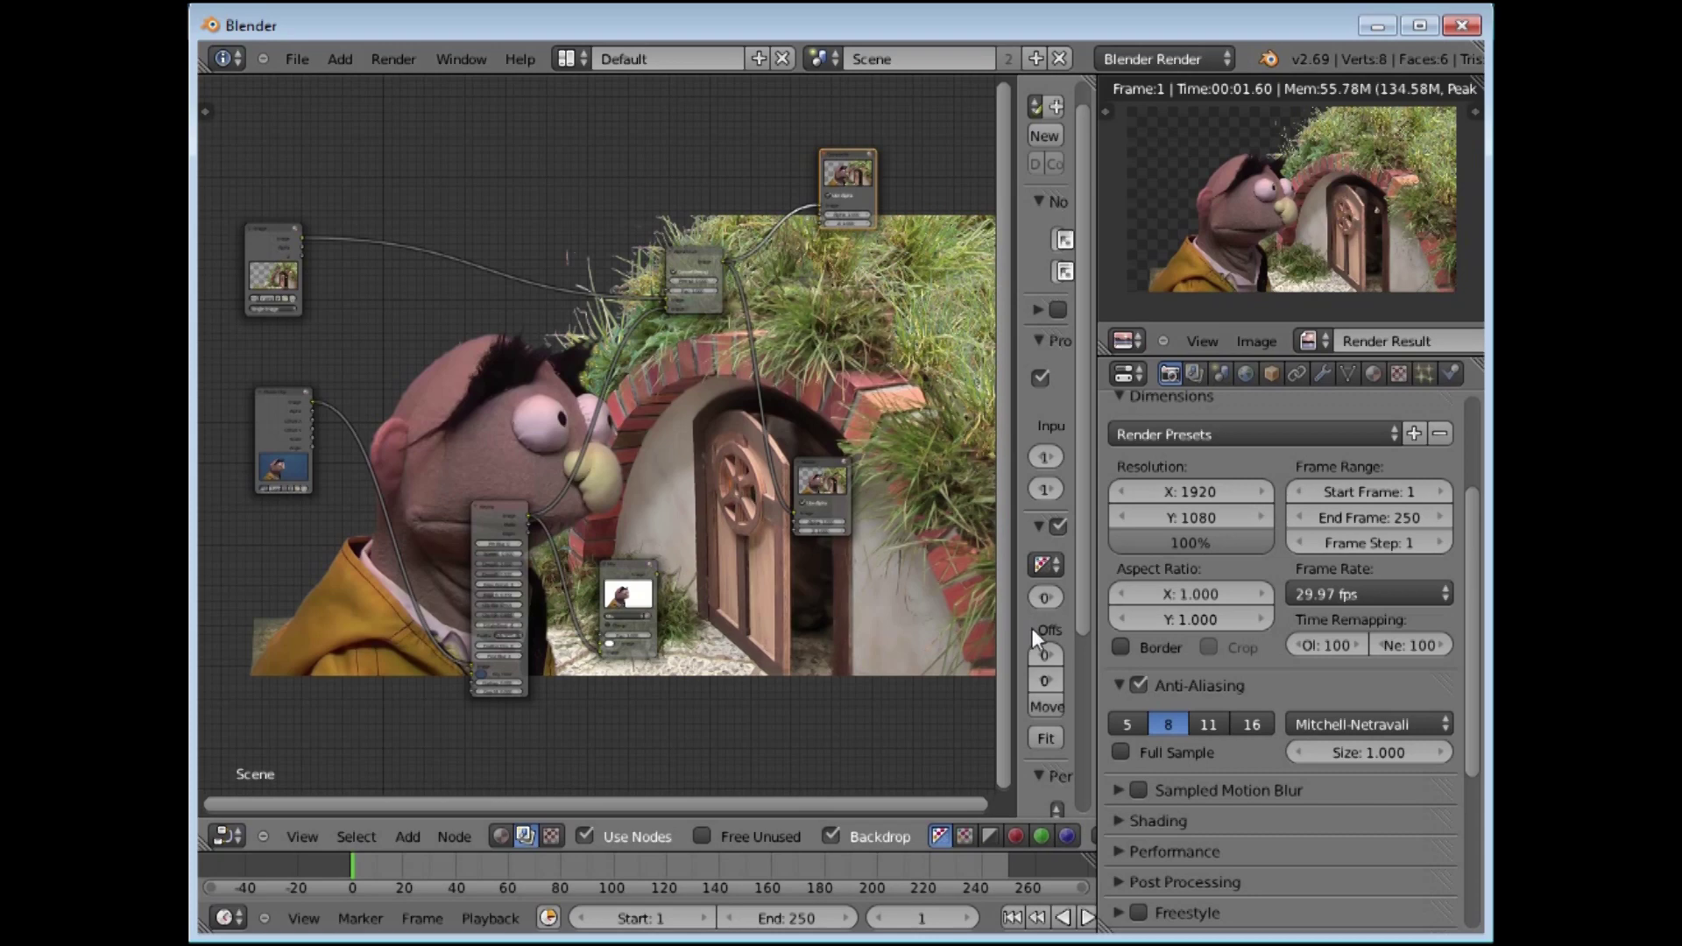
Step: Raise the PNG compression in the render output settings and return to the render and dimension settings
scroll(1472, 564, down, 6)
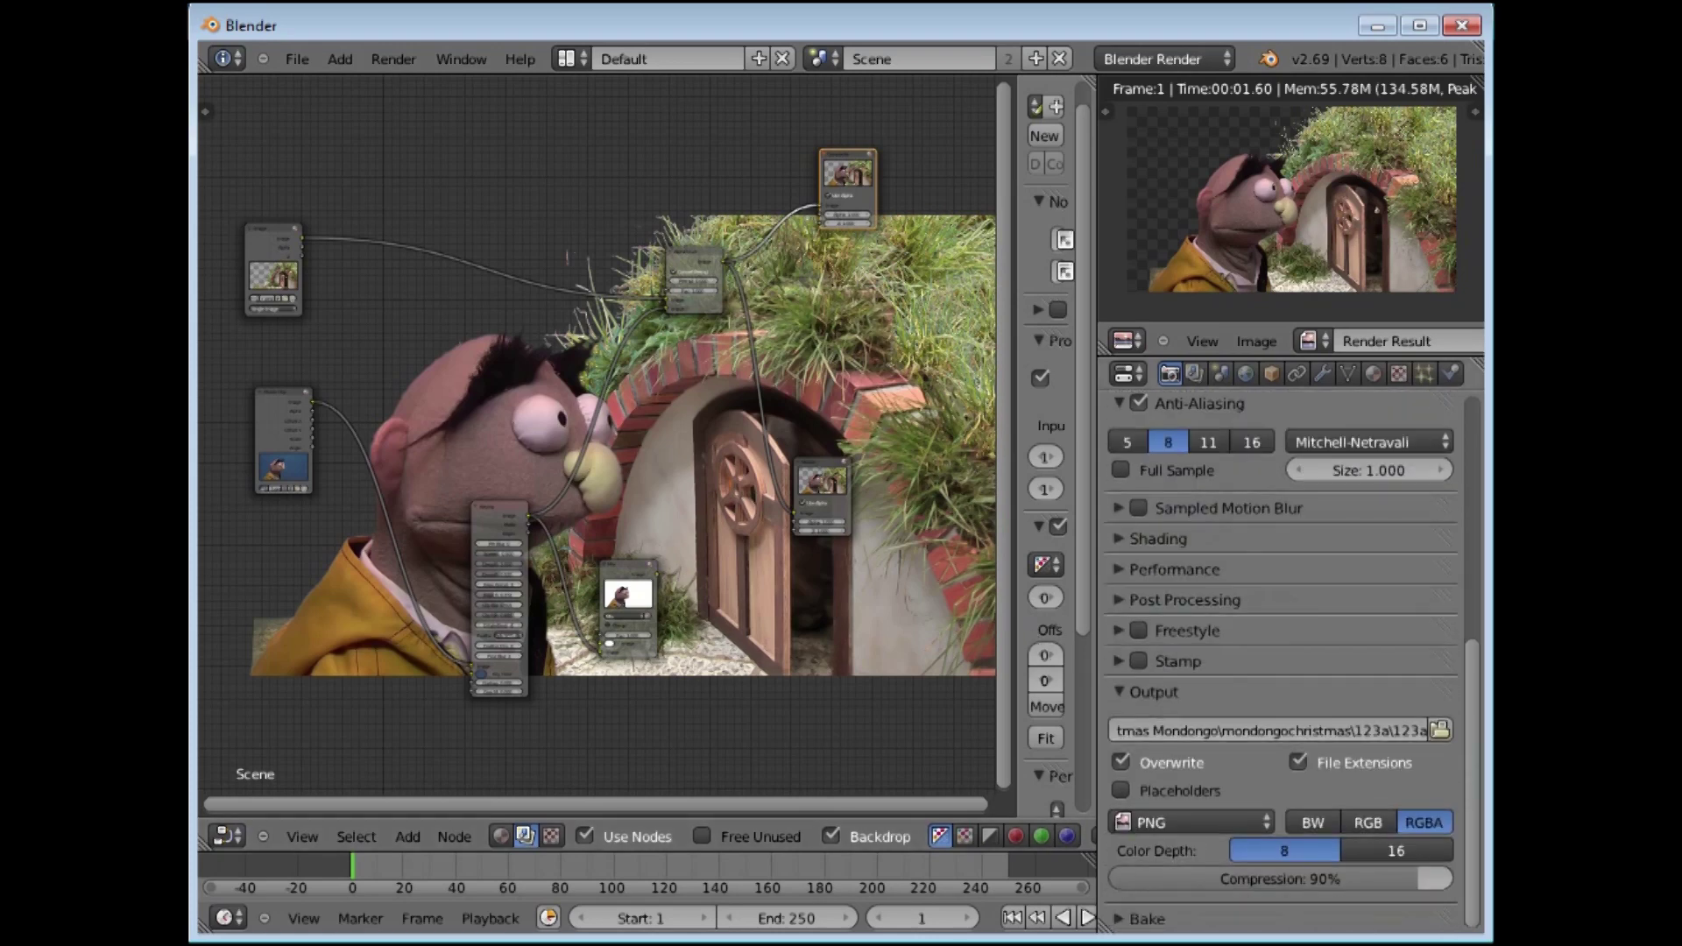
drag(1415, 873, 1463, 878)
drag(1474, 738, 1465, 455)
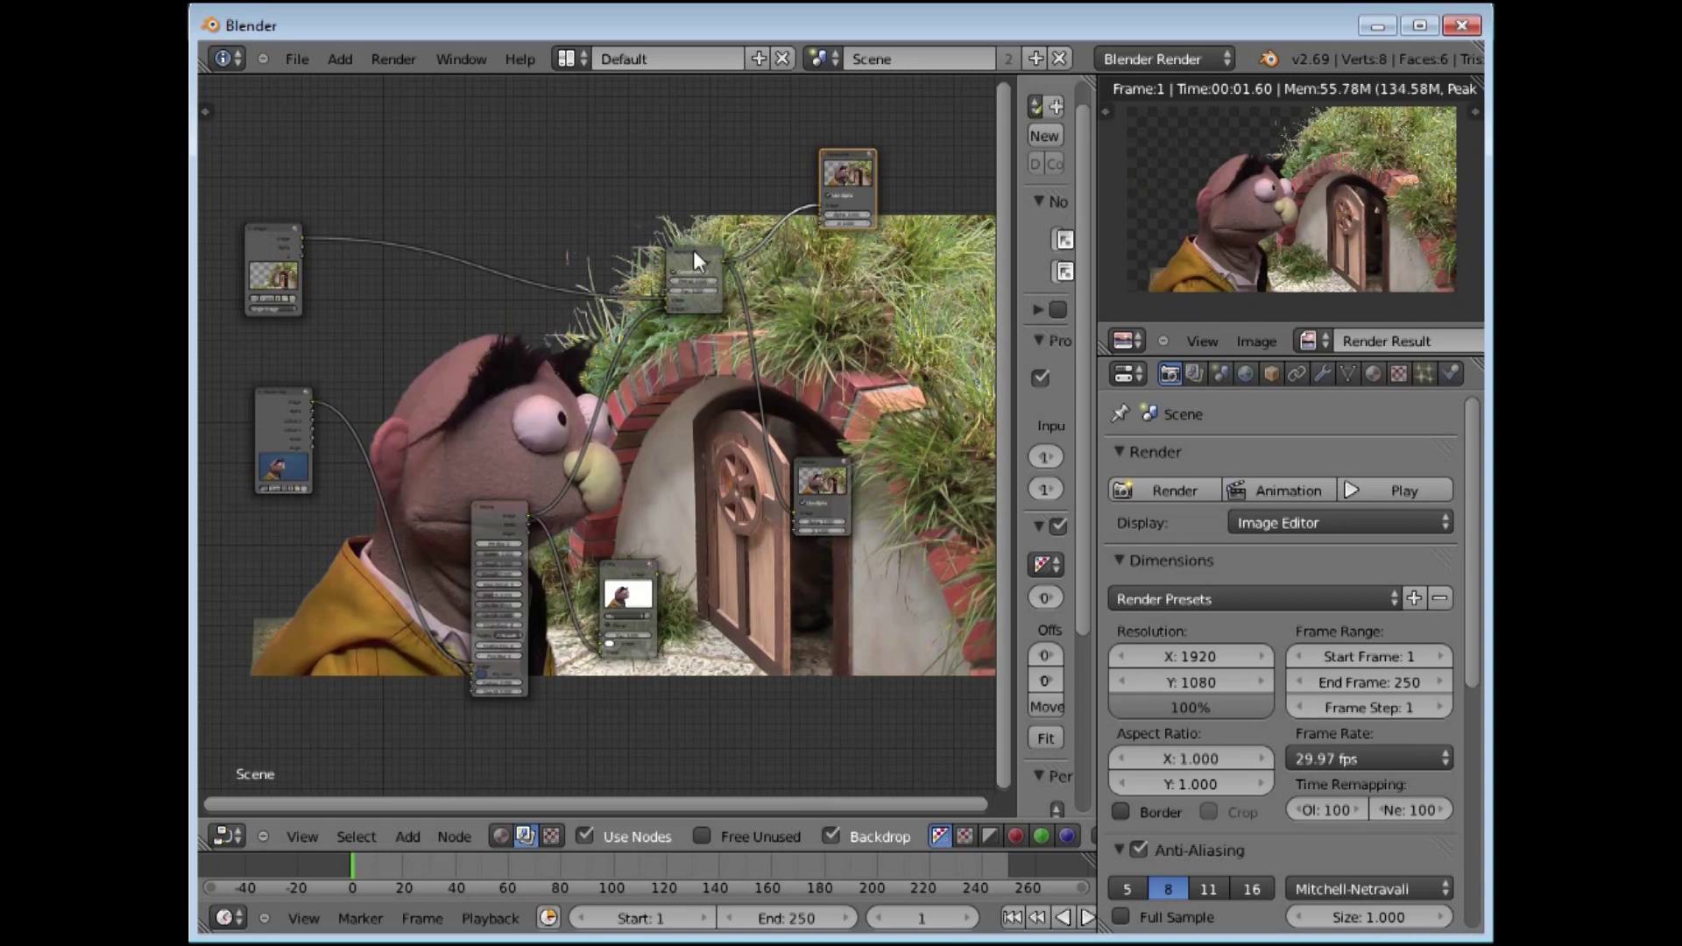
Step: Move the Alpha Over node toward the Image node and place the Mix node, detached from Keying, between Alpha Over and the output nodes
drag(694, 255, 709, 298)
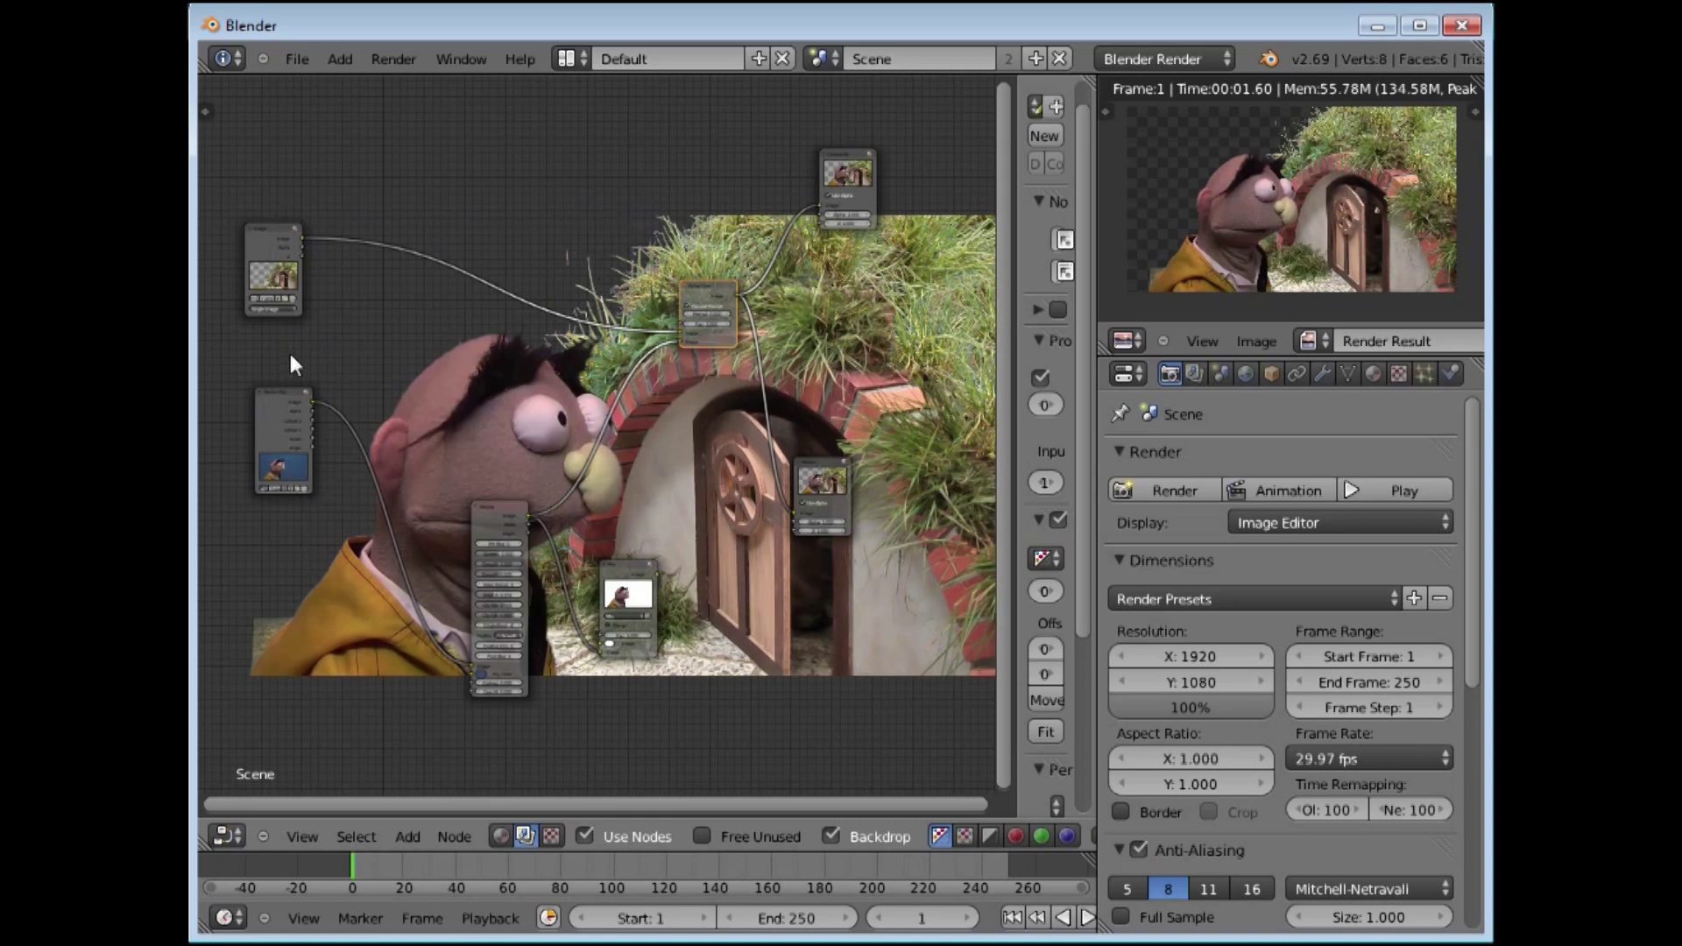
drag(704, 290, 514, 253)
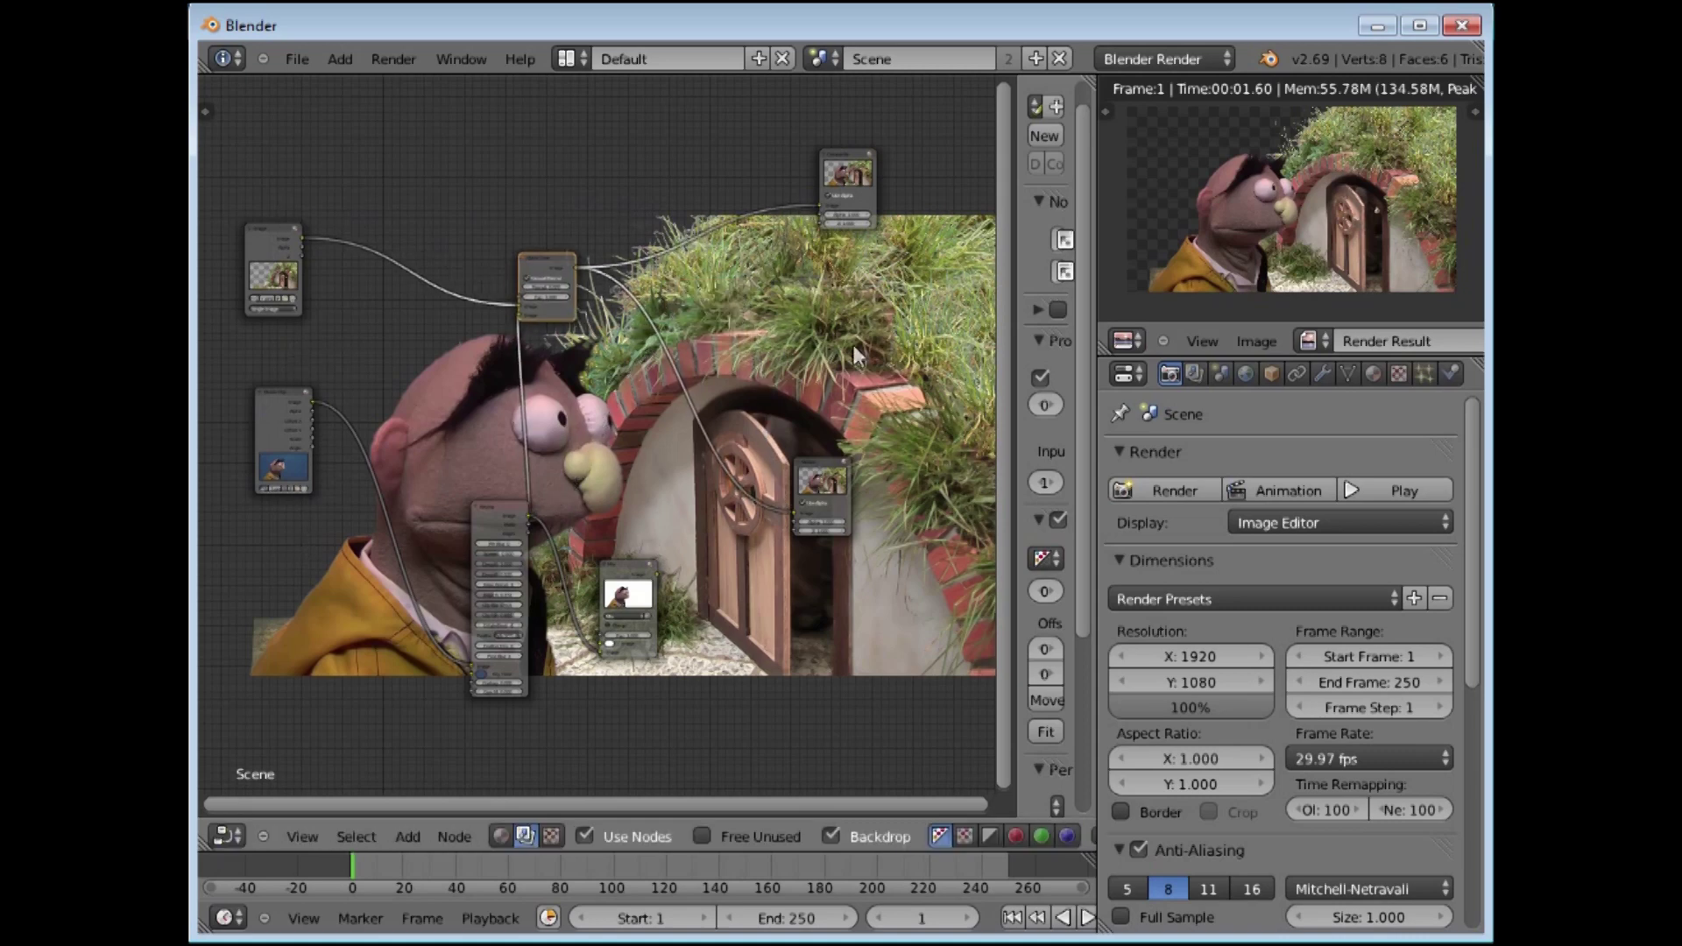
drag(656, 590, 674, 530)
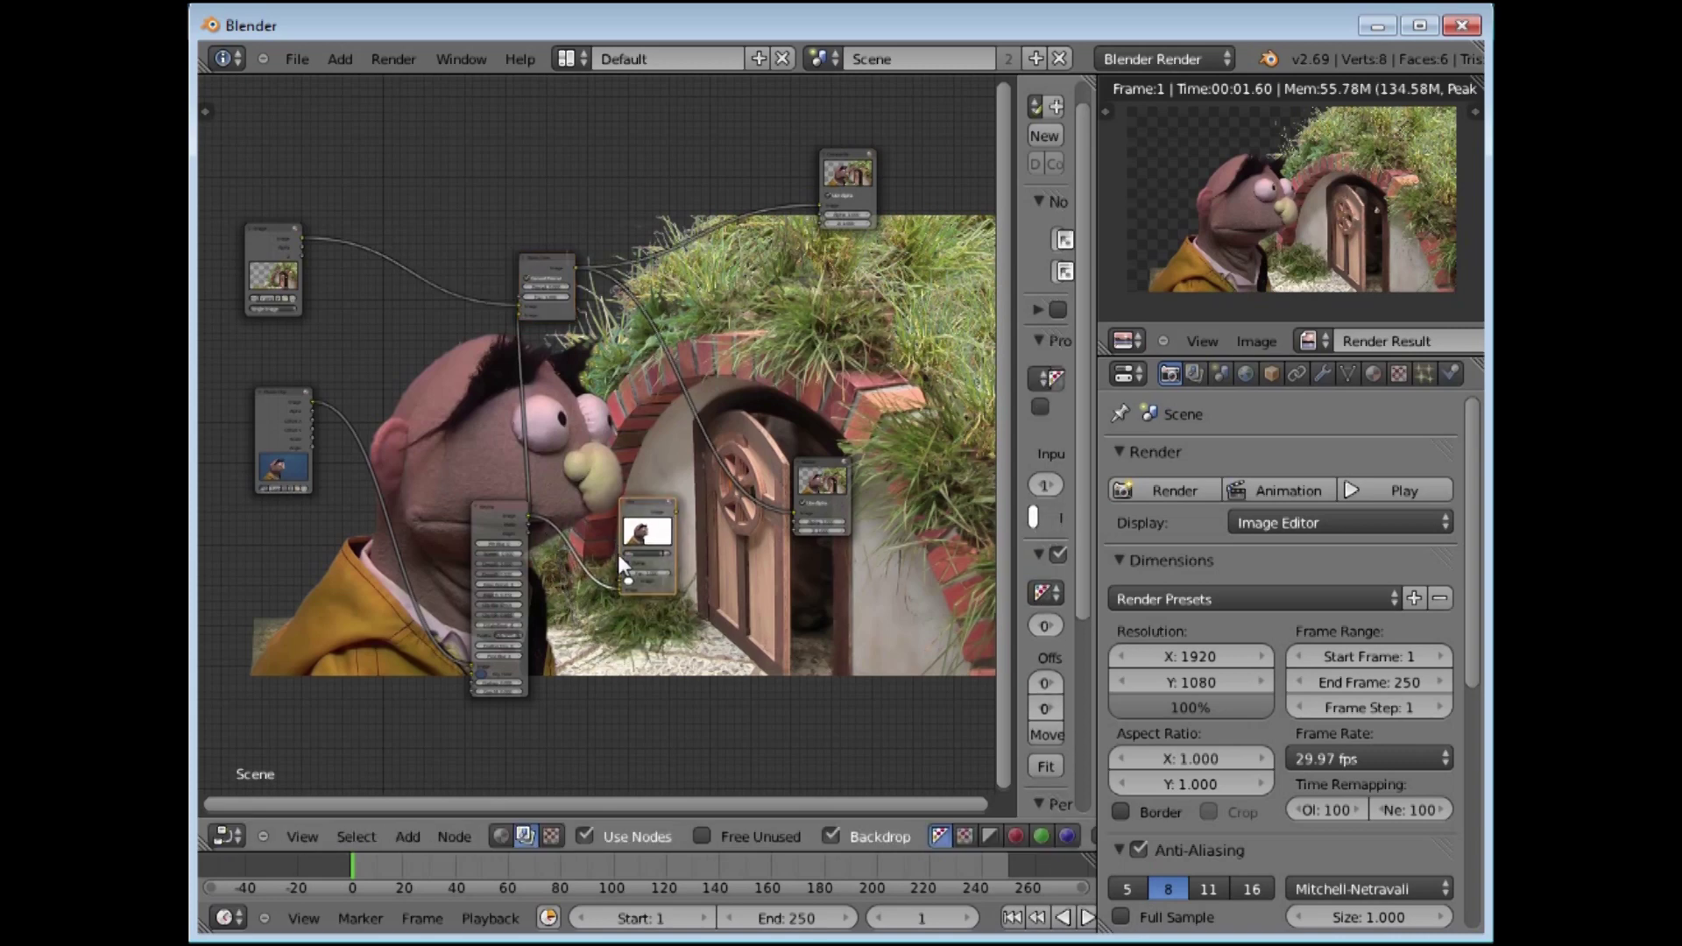
drag(645, 493, 753, 182)
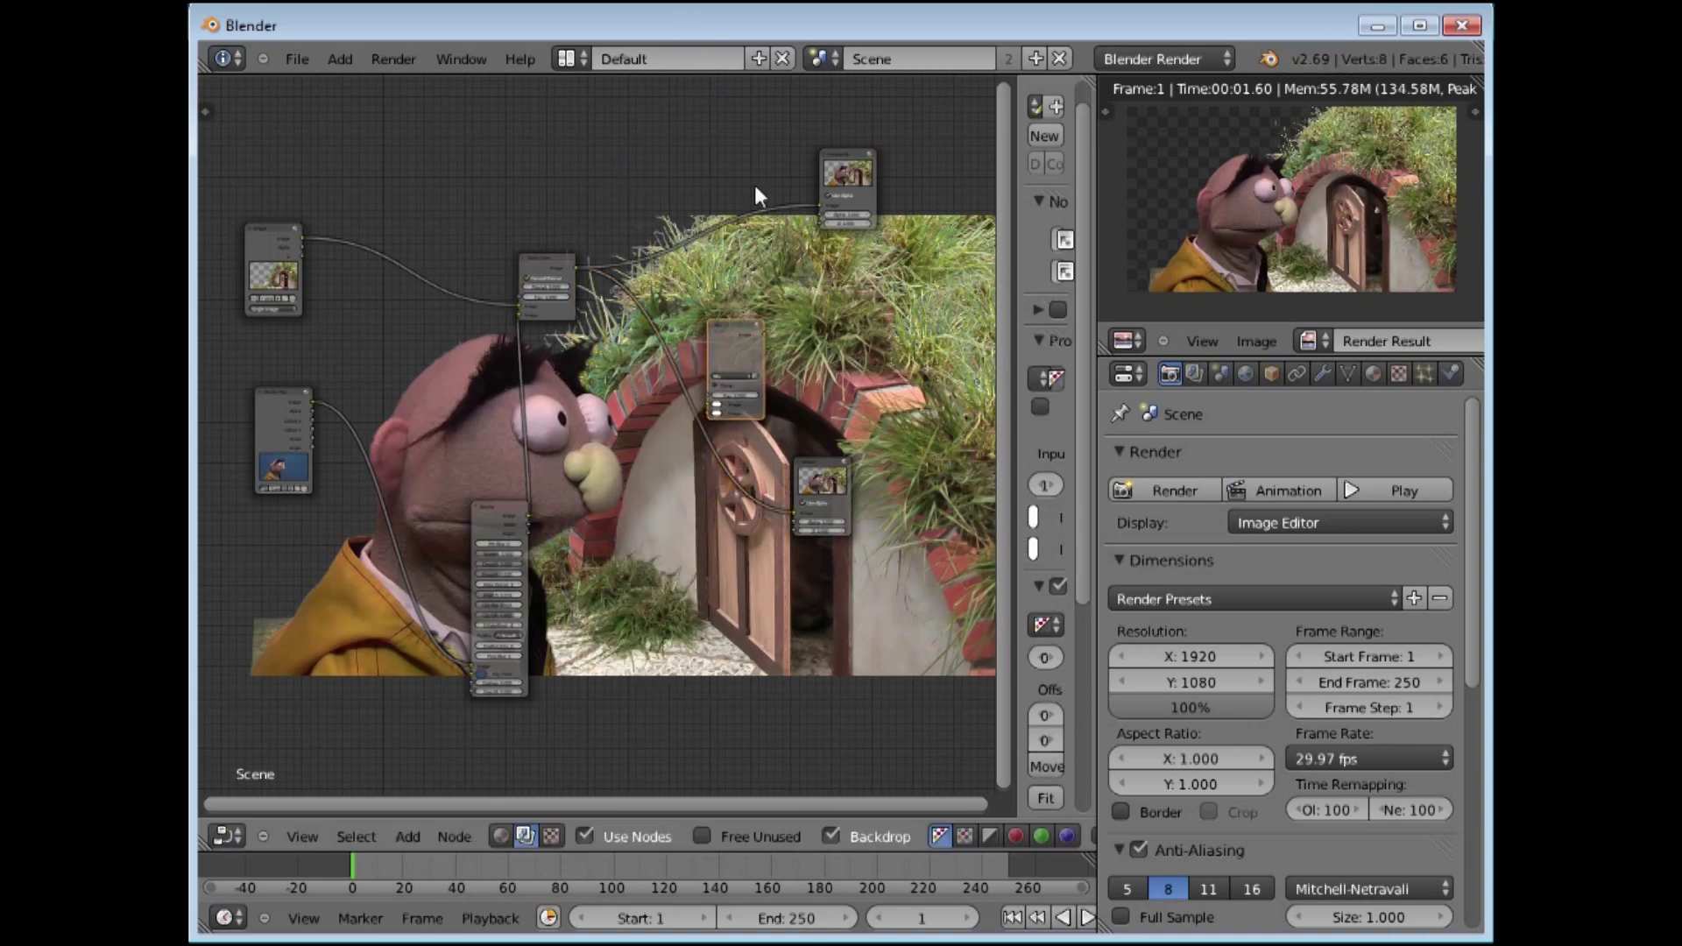
drag(732, 325, 763, 262)
scroll(769, 259, up, 2)
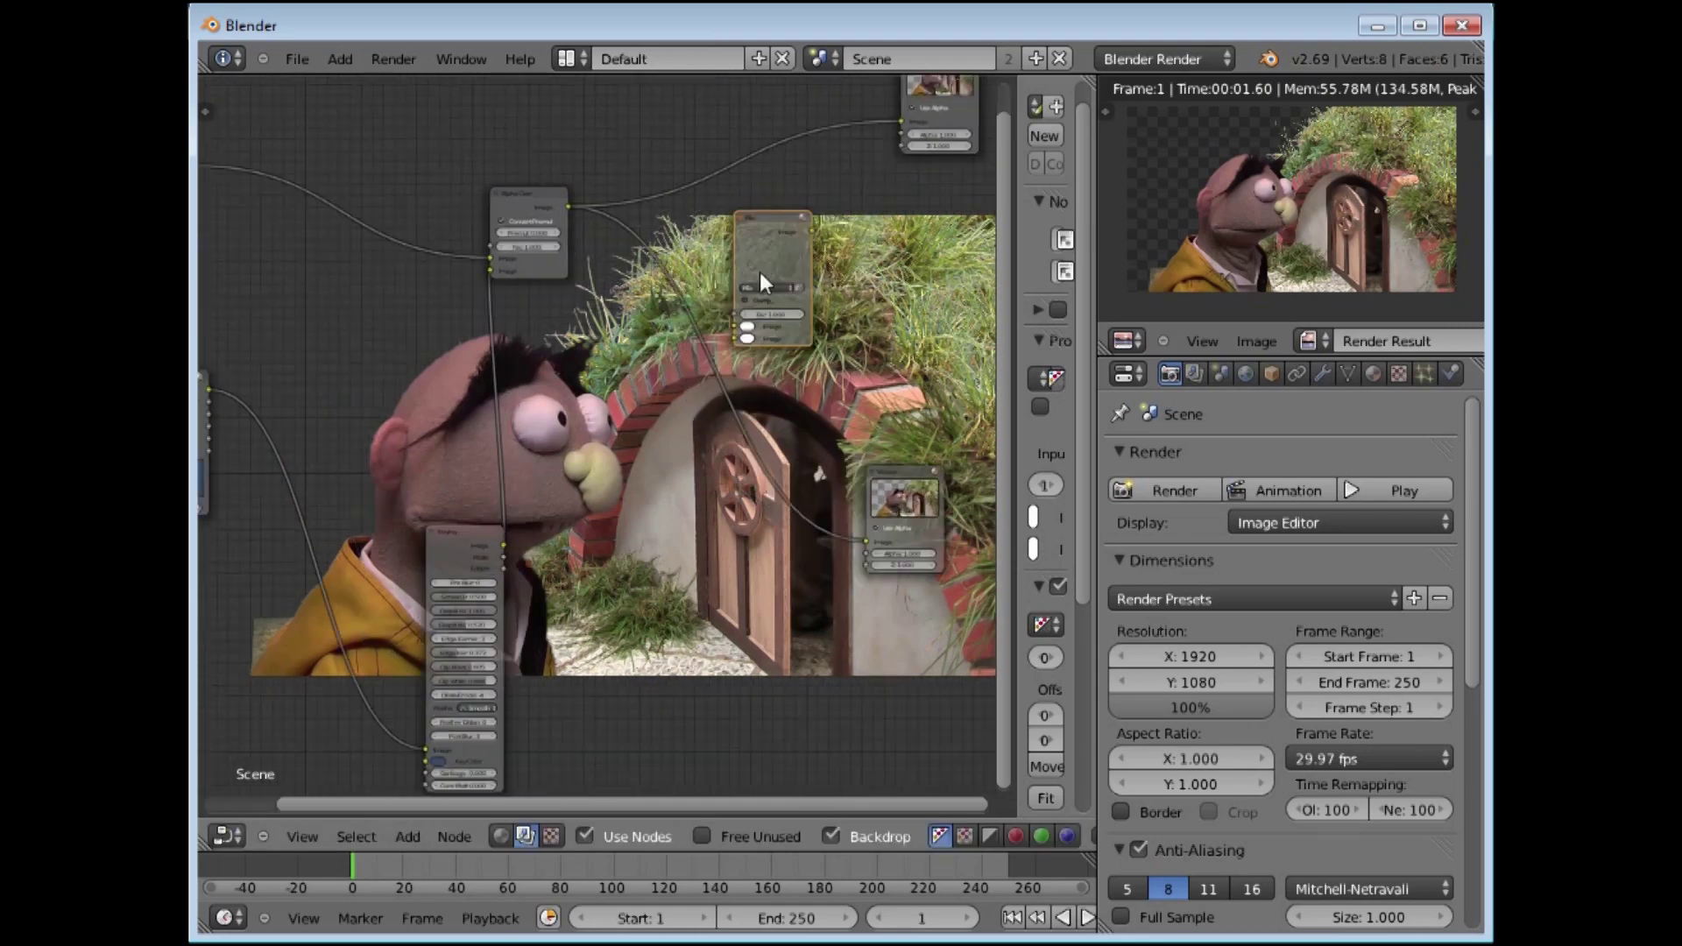
Step: Connect the Alpha Over output to the Mix node's first image input and add an Image input node
scroll(522, 280, up, 1)
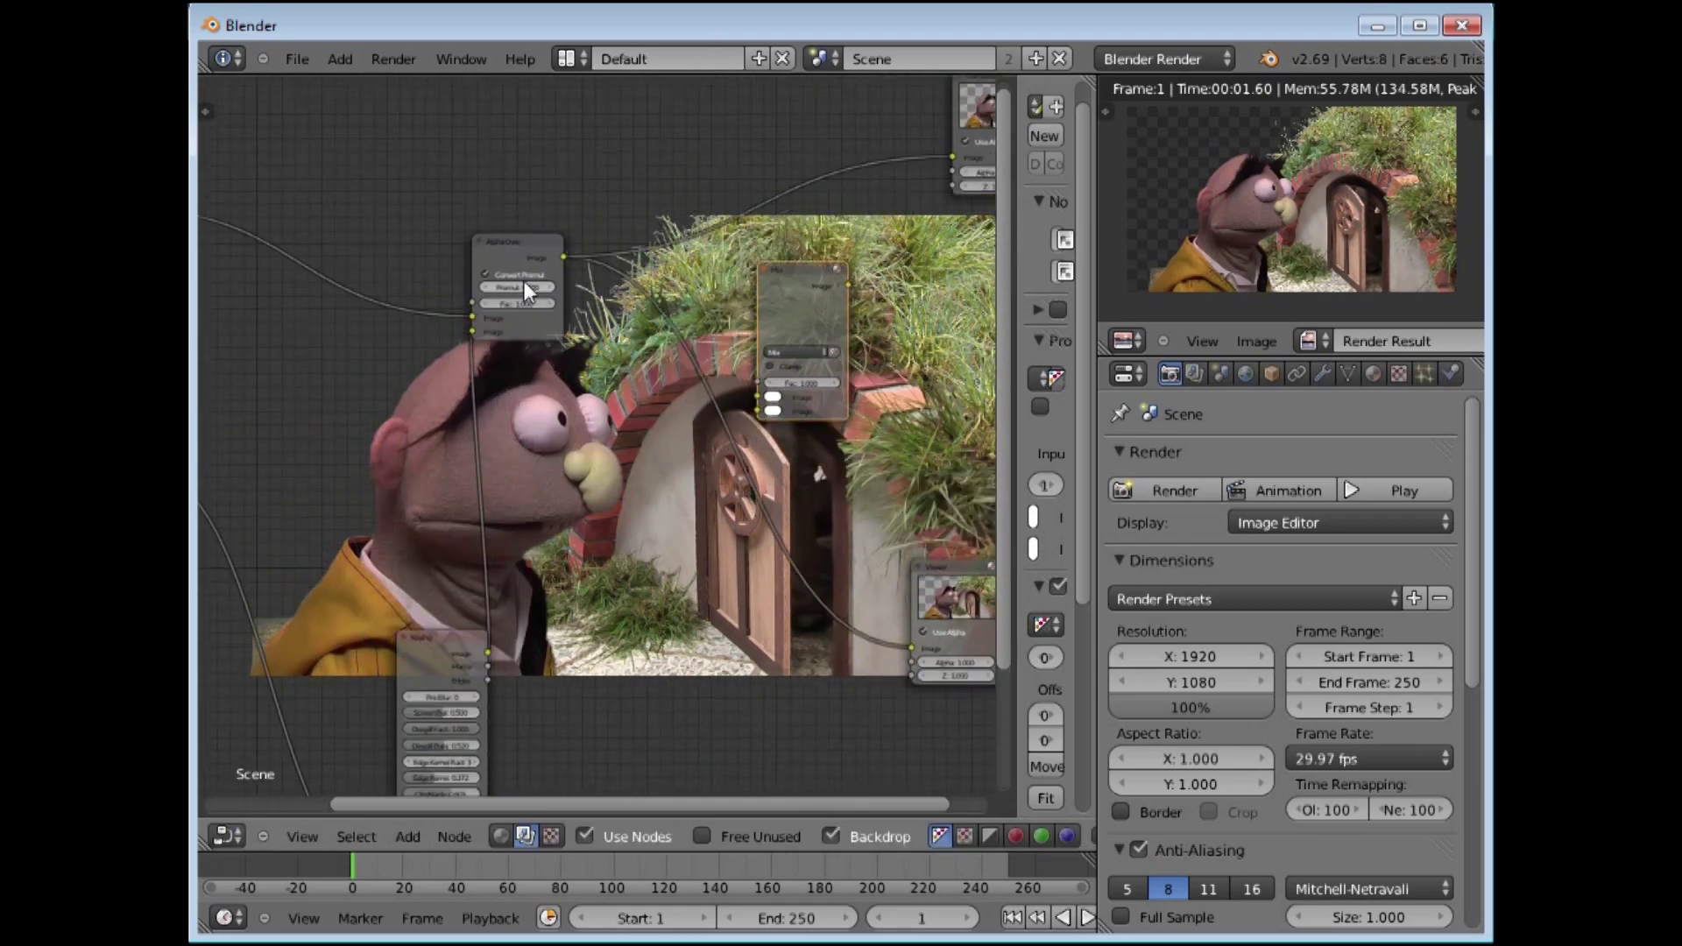
drag(565, 256, 758, 401)
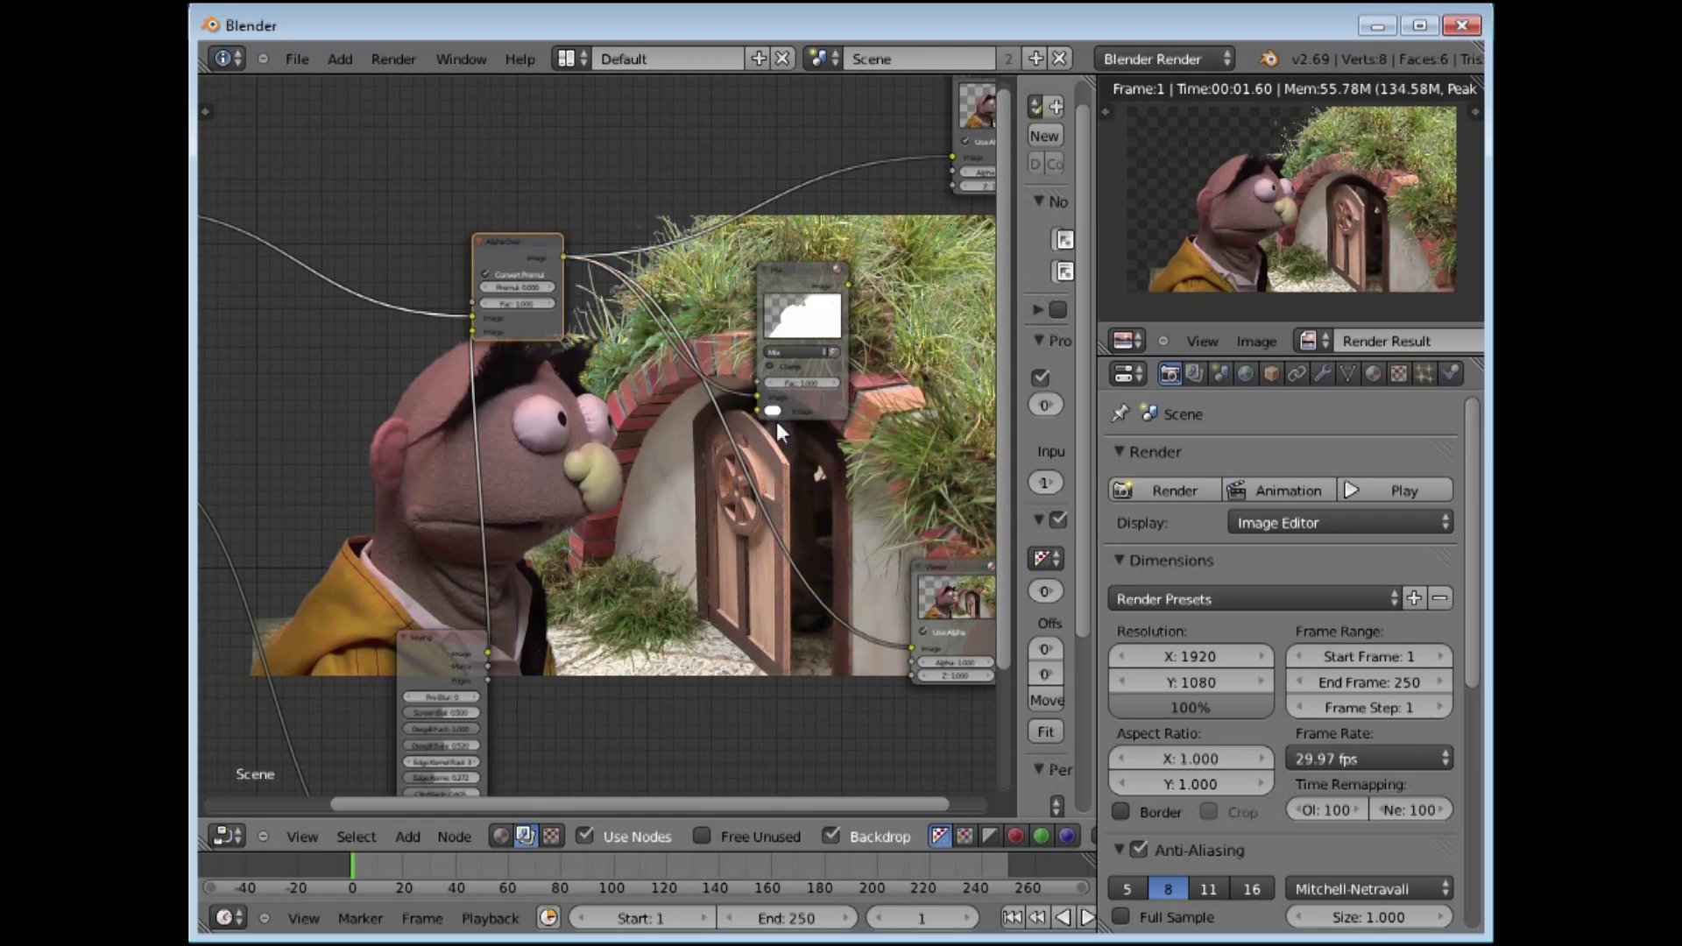
click(406, 837)
mouse_move(431, 788)
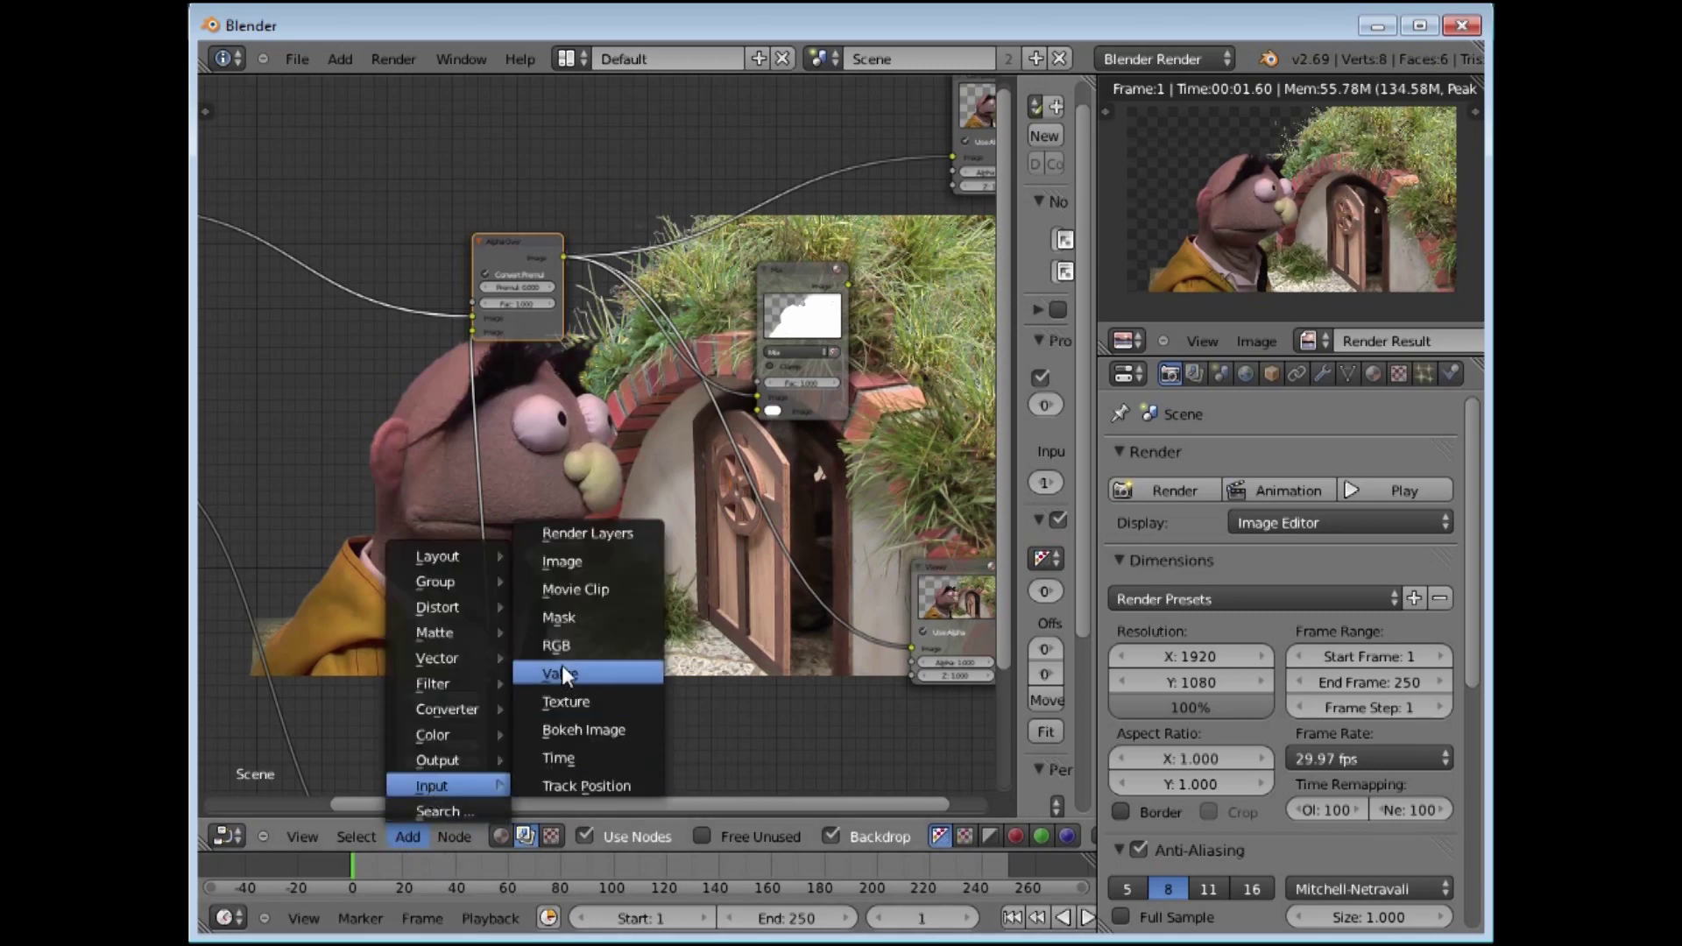
click(564, 559)
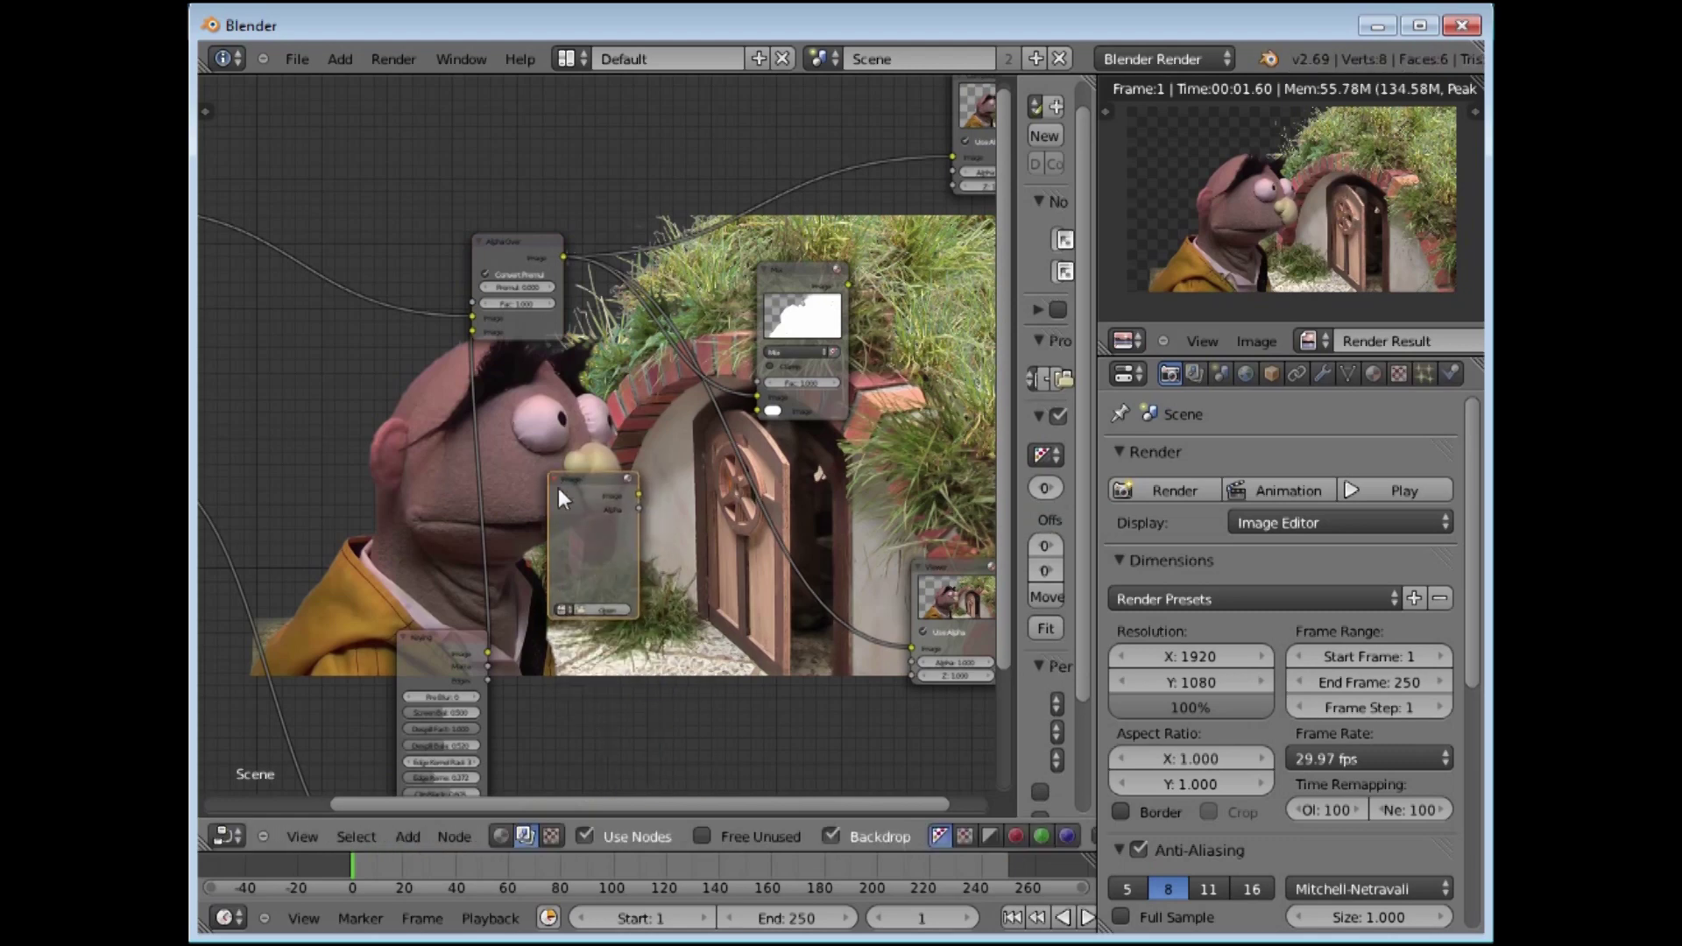
Step: Load blobs0.png from G:\christmas Mondongo\mondongochristmas into the new Image node
click(608, 607)
click(264, 272)
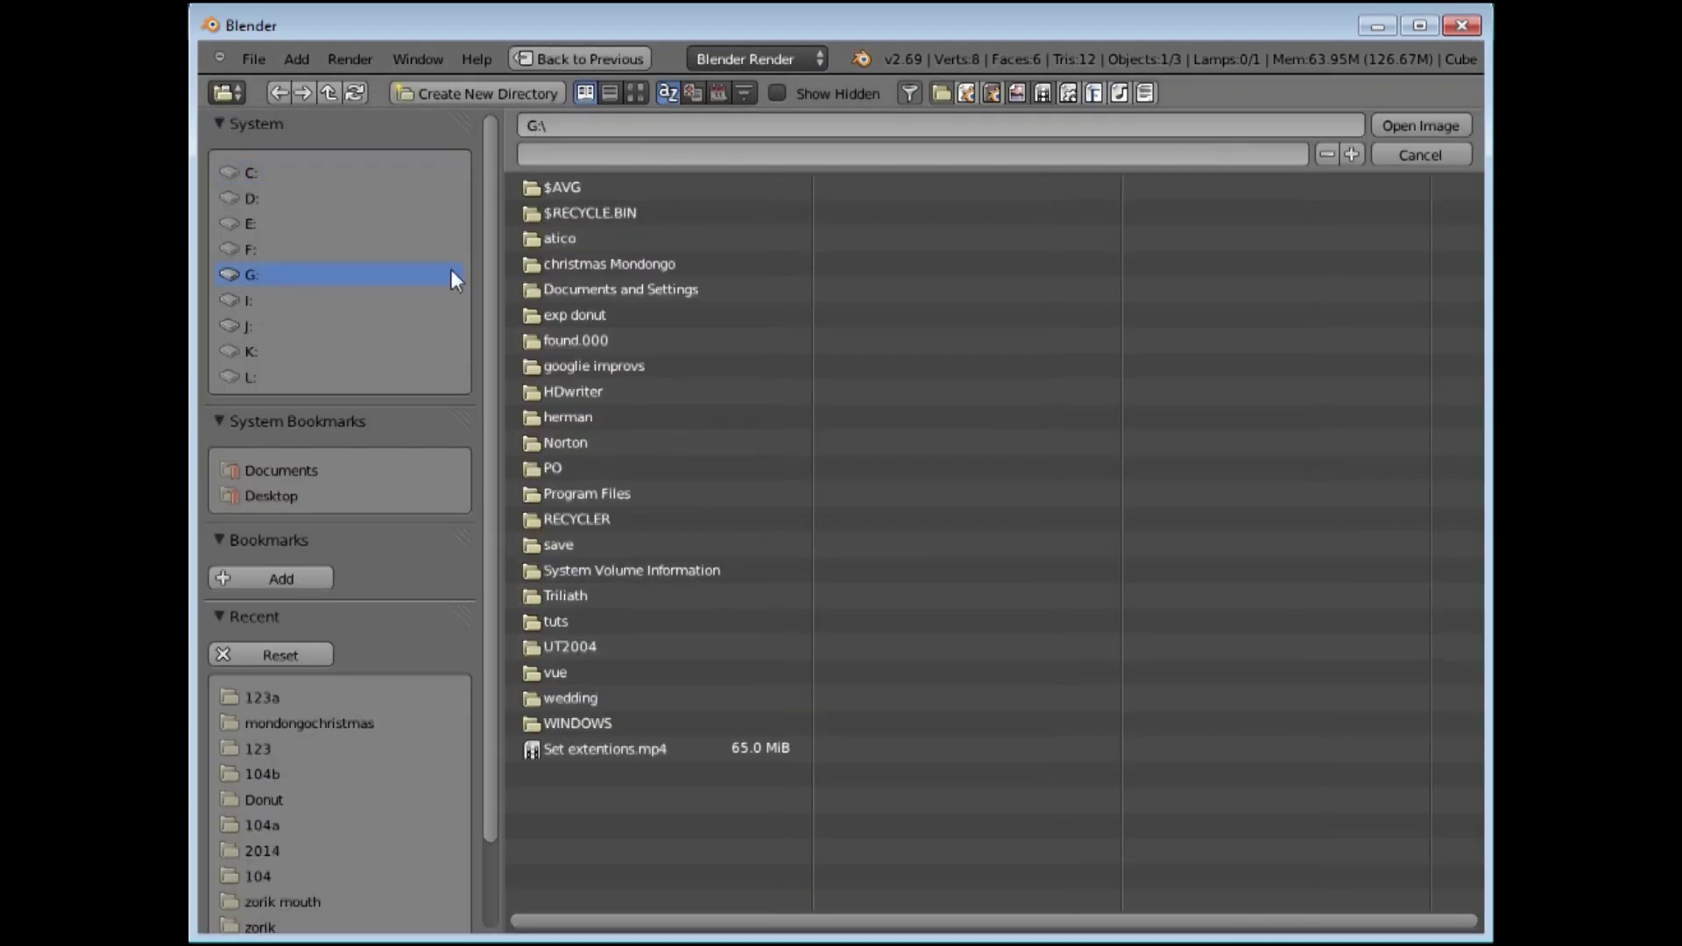
click(601, 262)
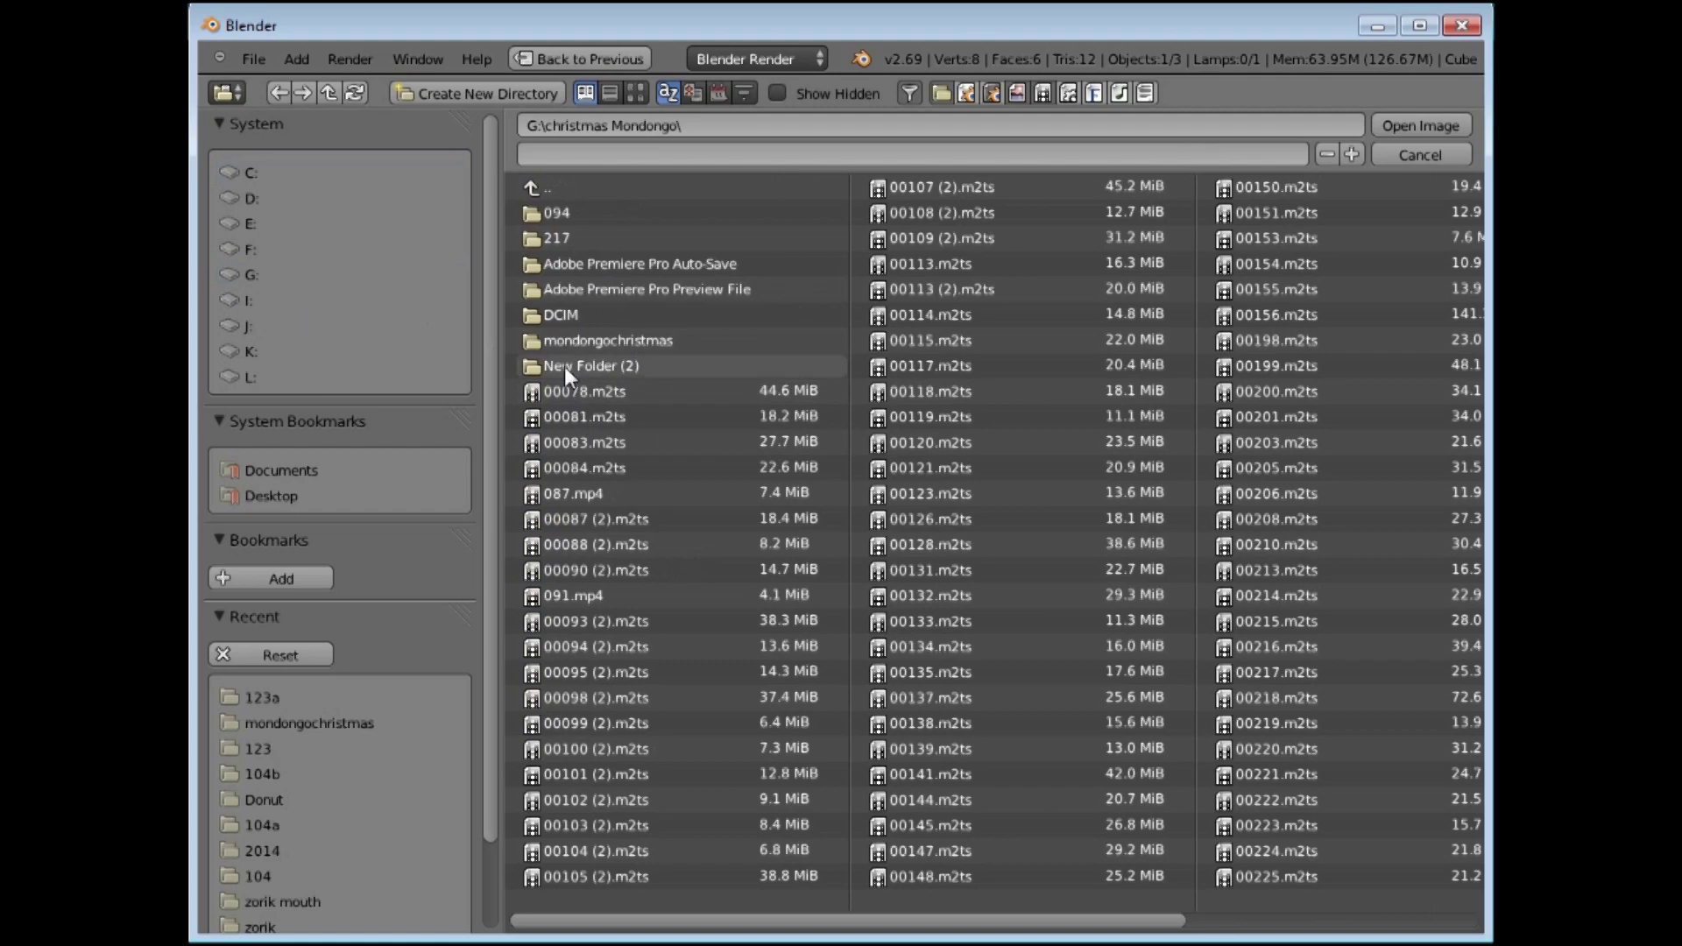
click(565, 340)
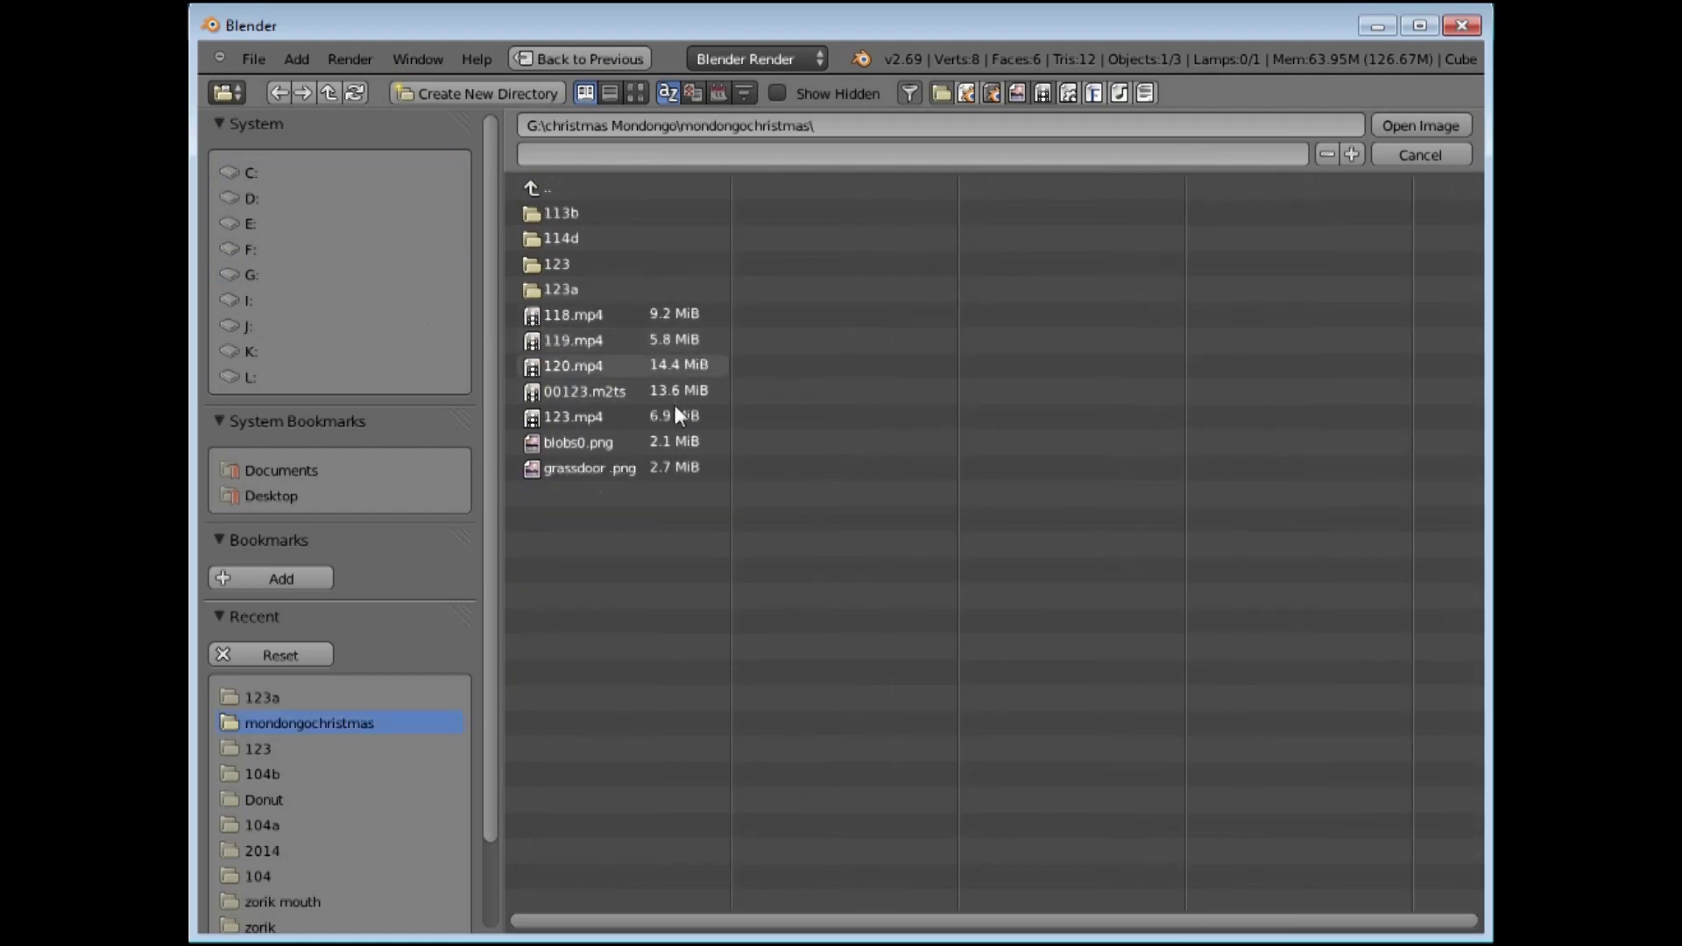
click(565, 443)
click(1419, 125)
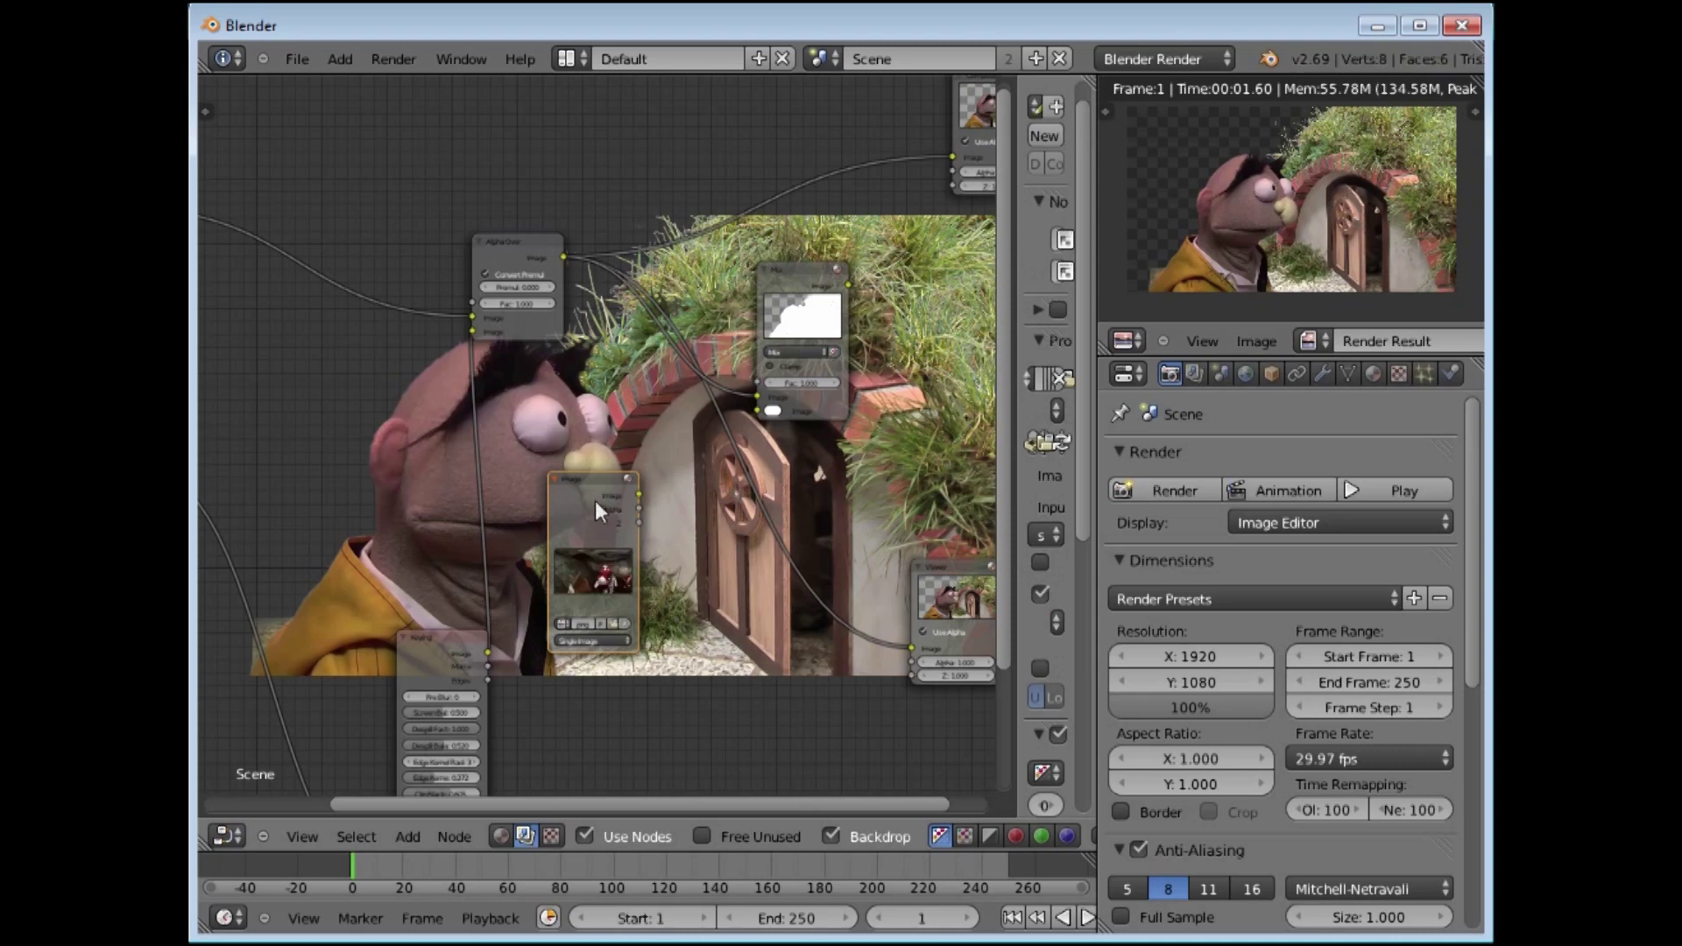
Step: Route the new Image node through Mix's second image input to the Viewer and Composite nodes, and render the frame
drag(574, 475, 757, 395)
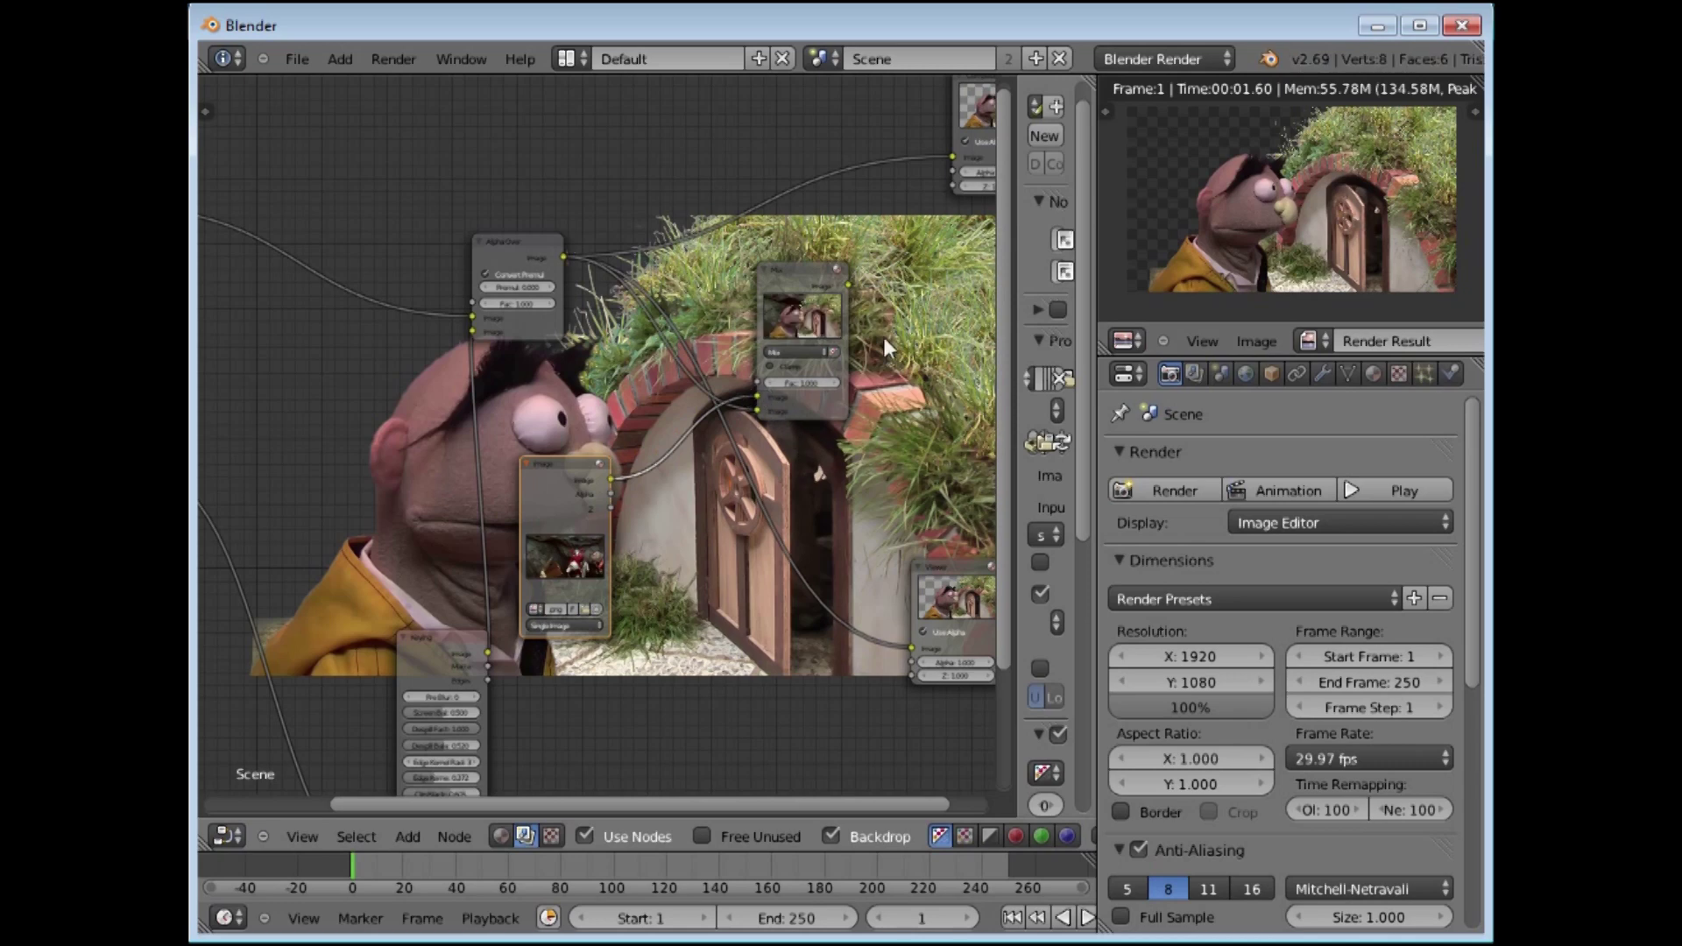
drag(848, 284, 910, 649)
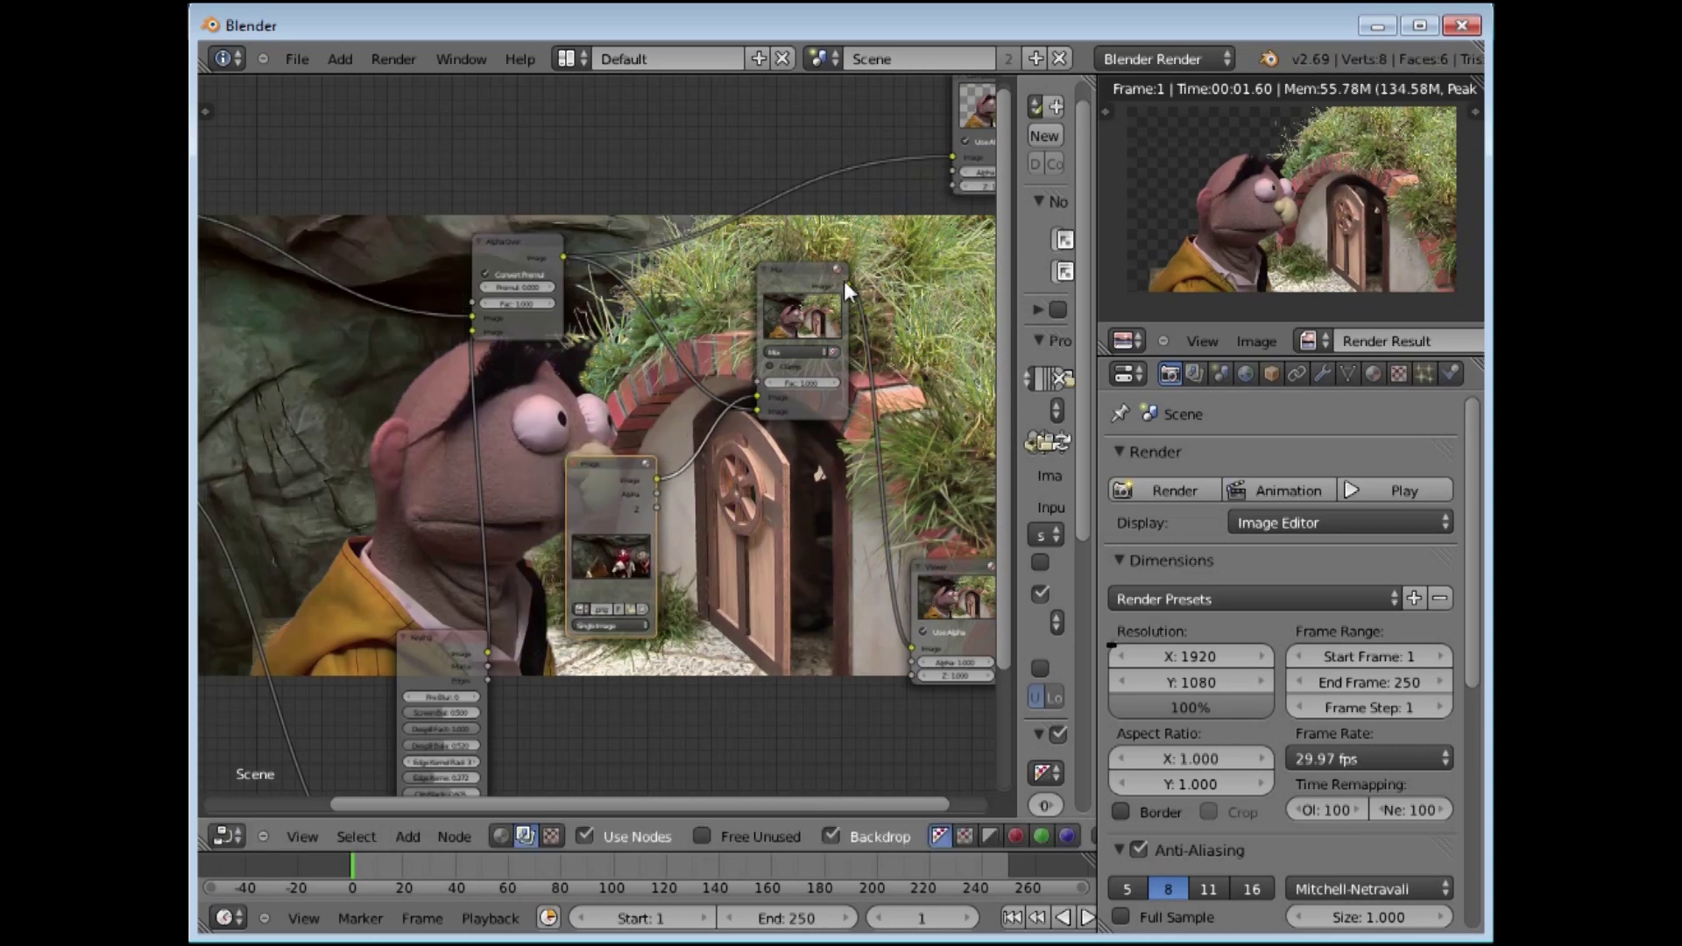
drag(847, 283, 953, 158)
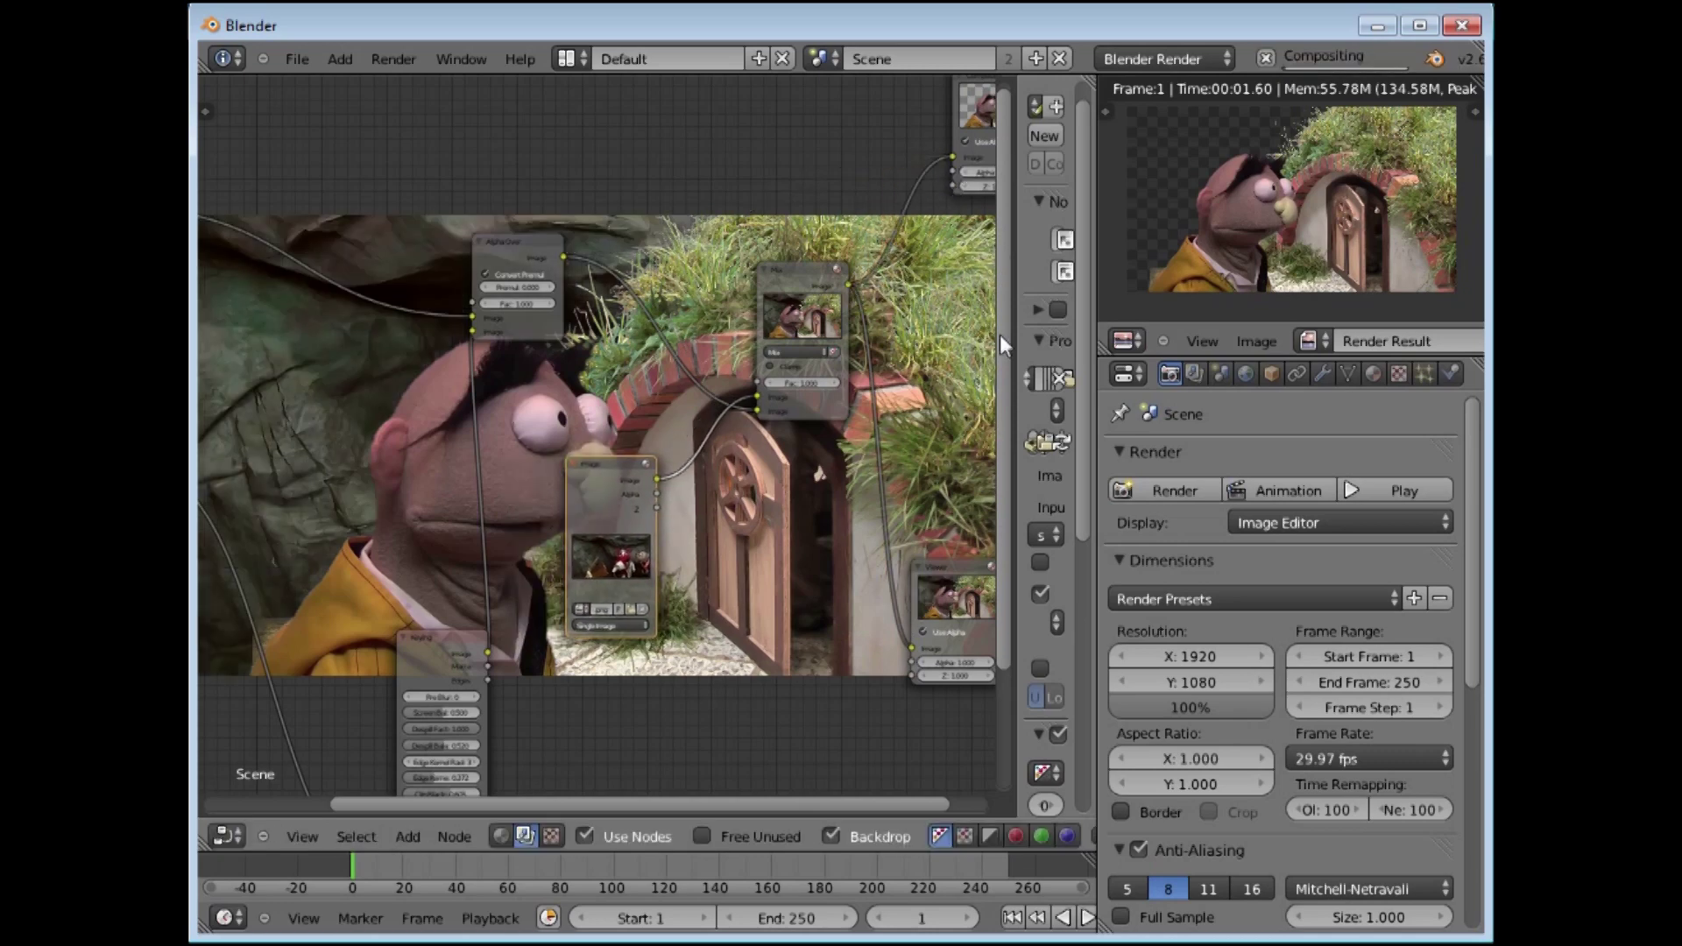
click(1176, 491)
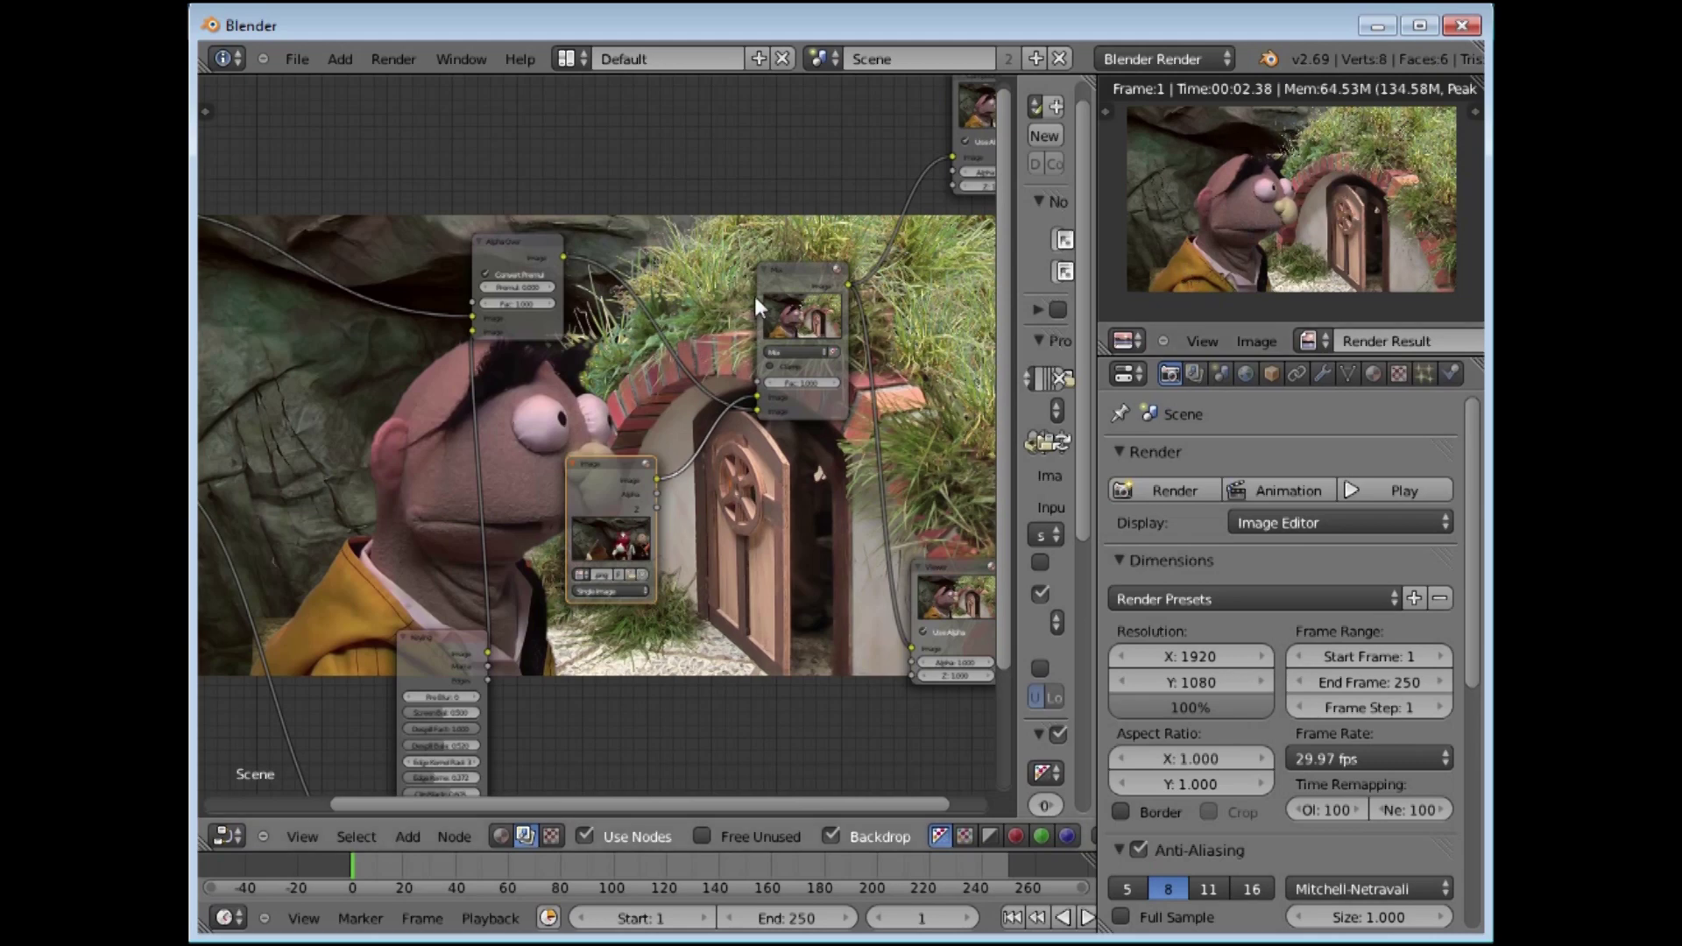
Step: Spread out the node layout, with Alpha Over and Mix higher, the new Image node below Mix, and Keying lower
drag(795, 271, 740, 170)
drag(521, 263, 480, 204)
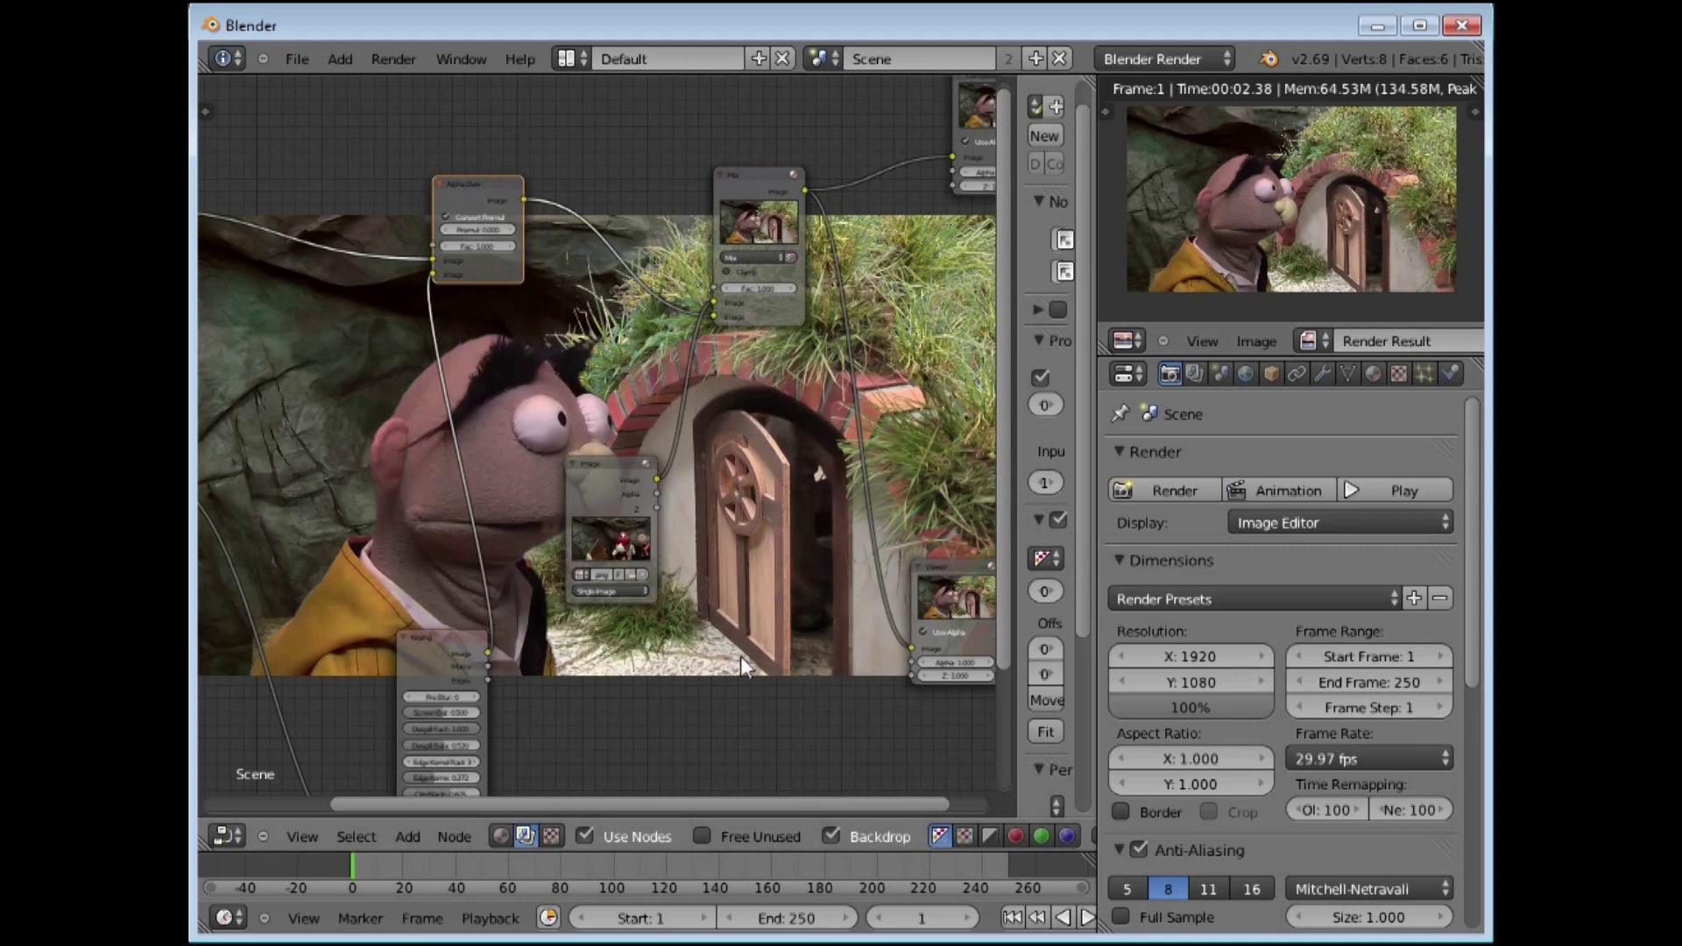
drag(614, 467, 714, 584)
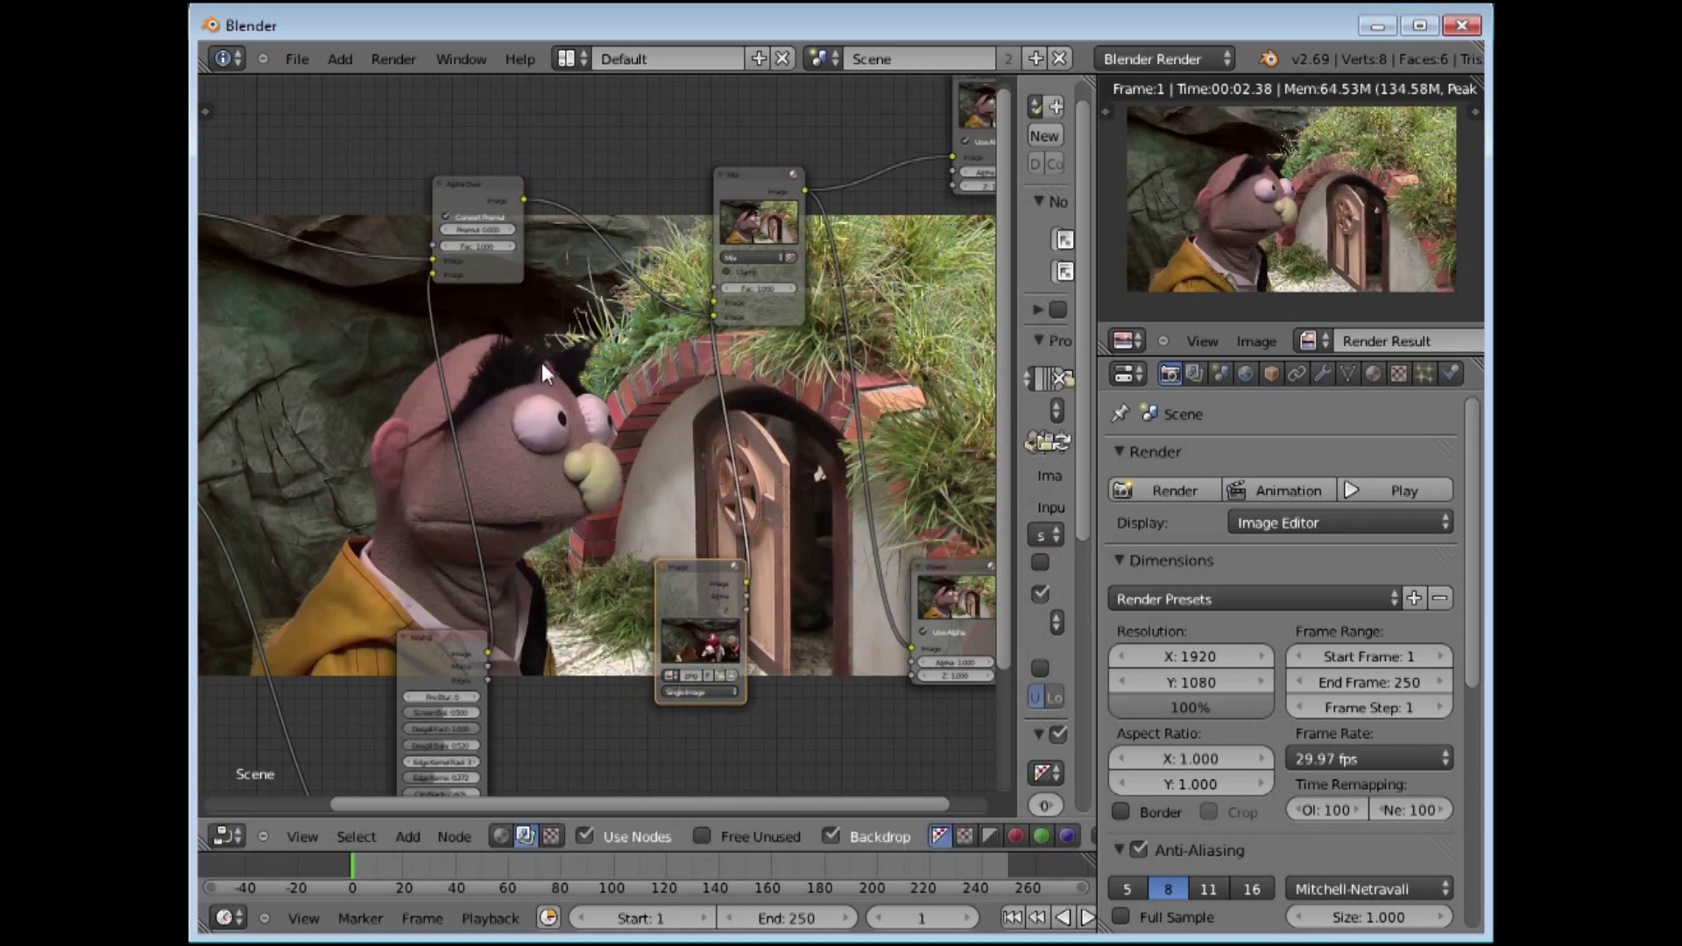
drag(467, 693, 487, 791)
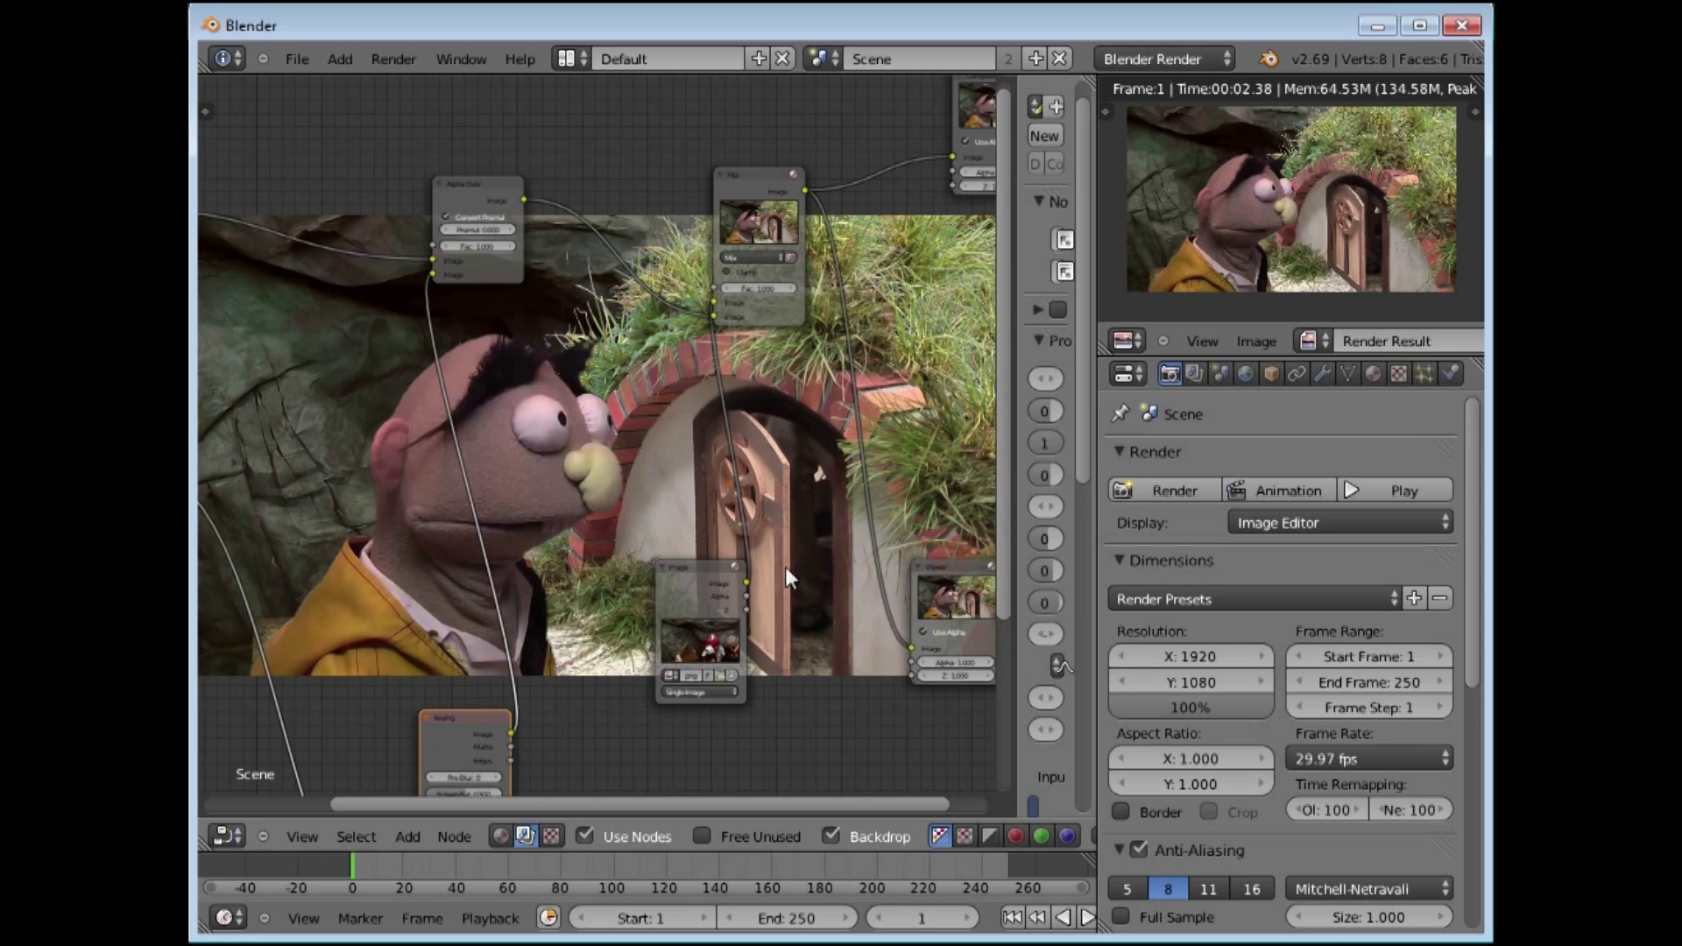
drag(464, 186, 597, 141)
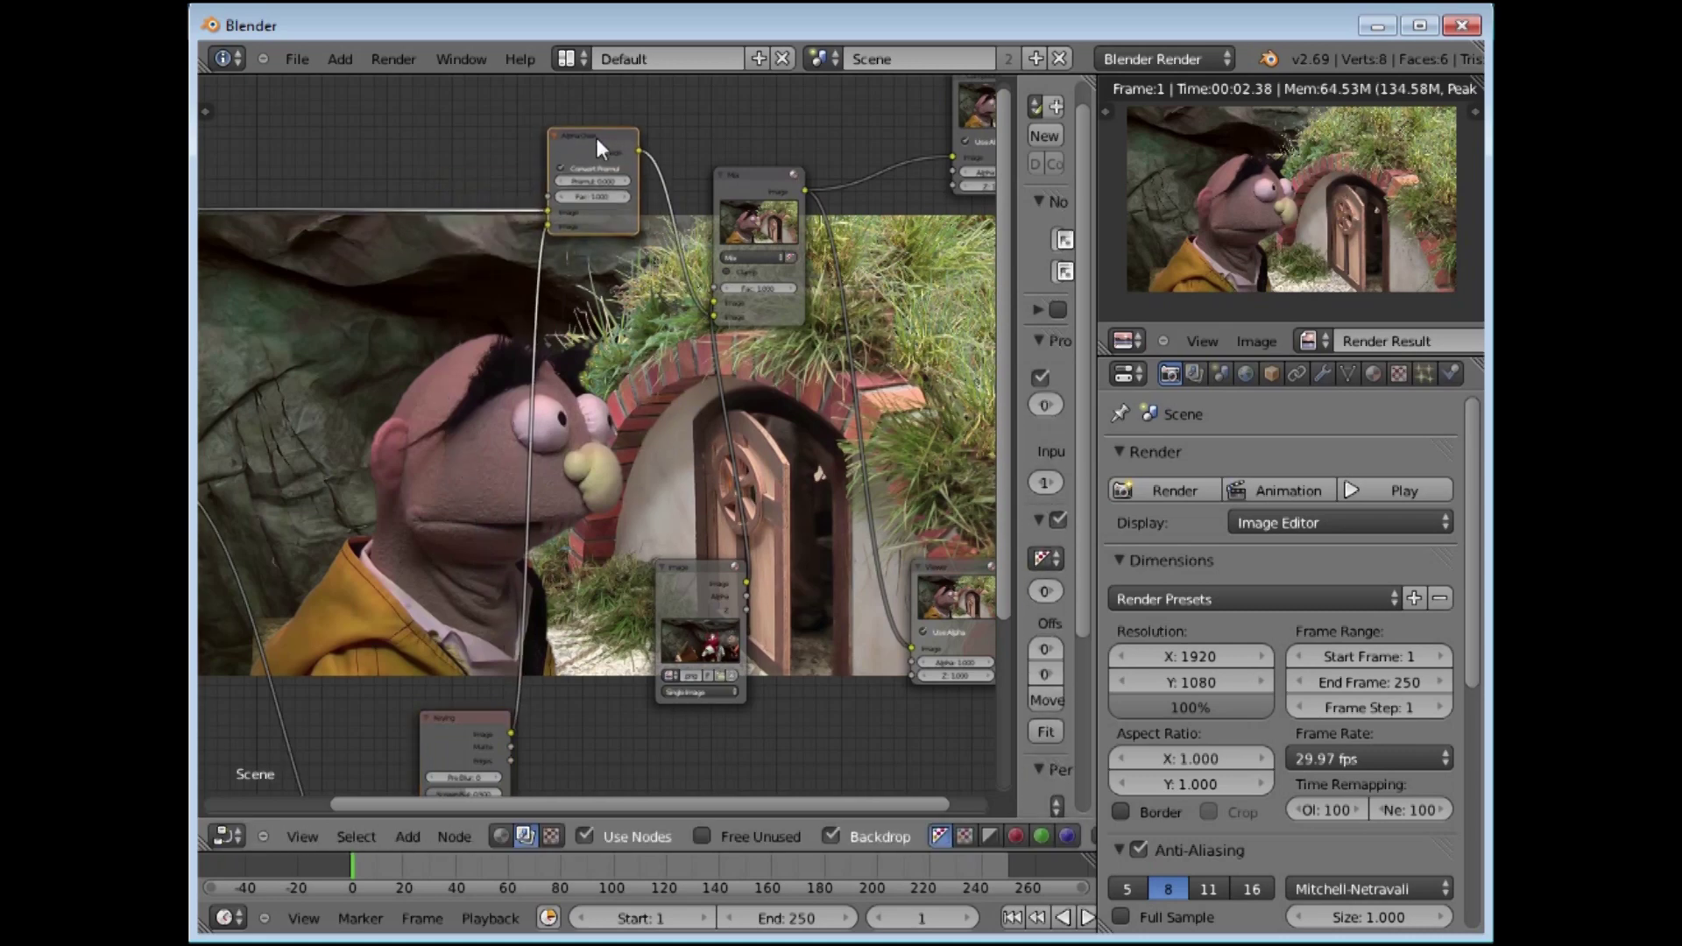